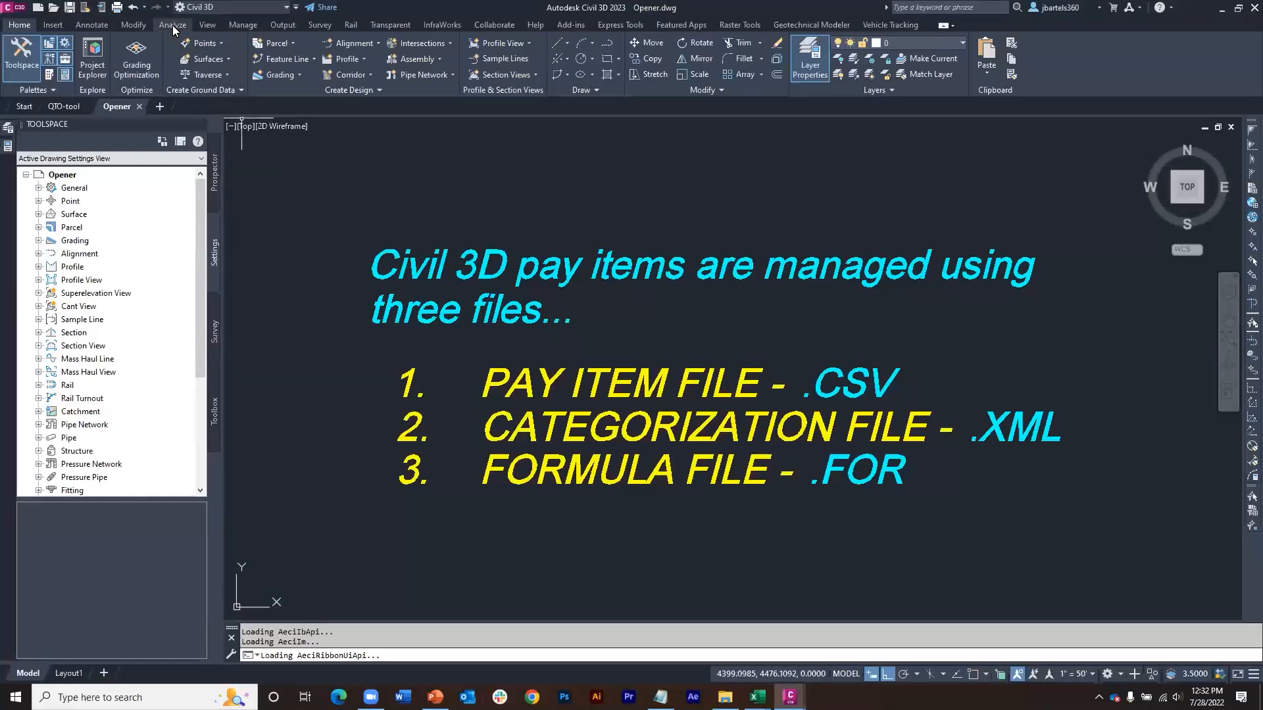
Step: Load Getting Started.csv from the Getting Started folder as the comma-delimited pay item file in the QTO Manager
left_click(173, 26)
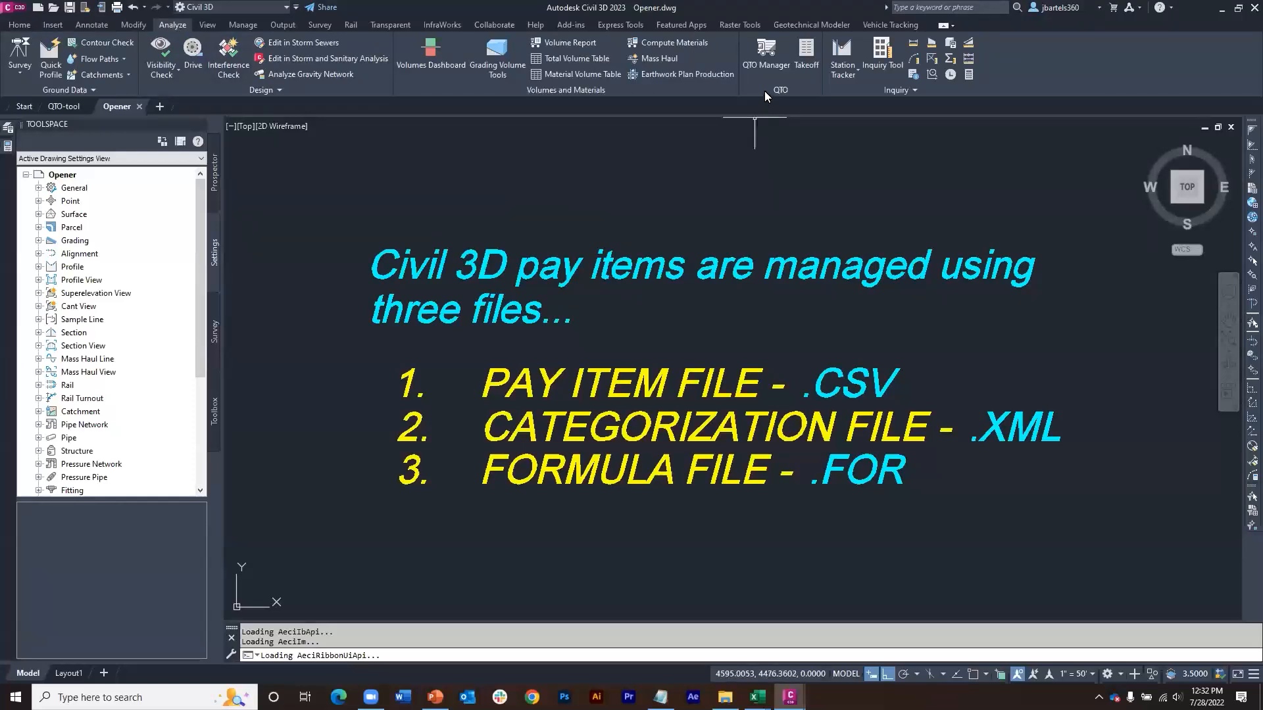
left_click(763, 56)
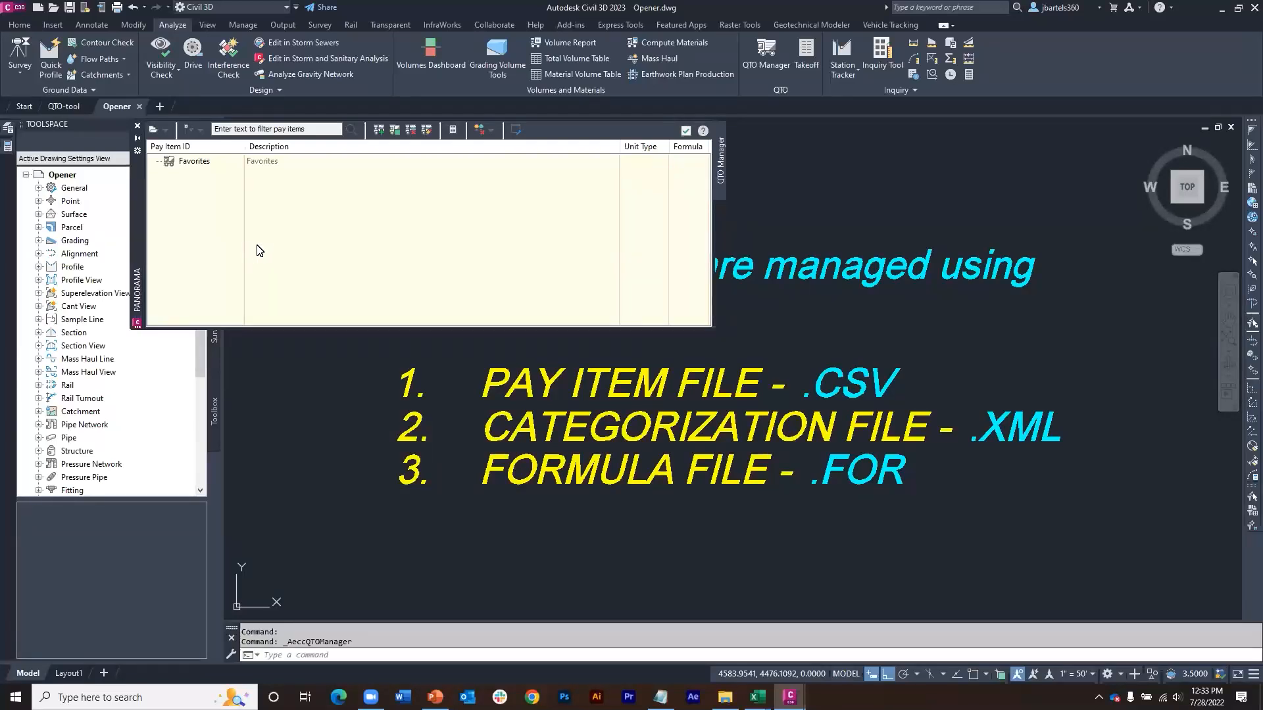
left_click(167, 130)
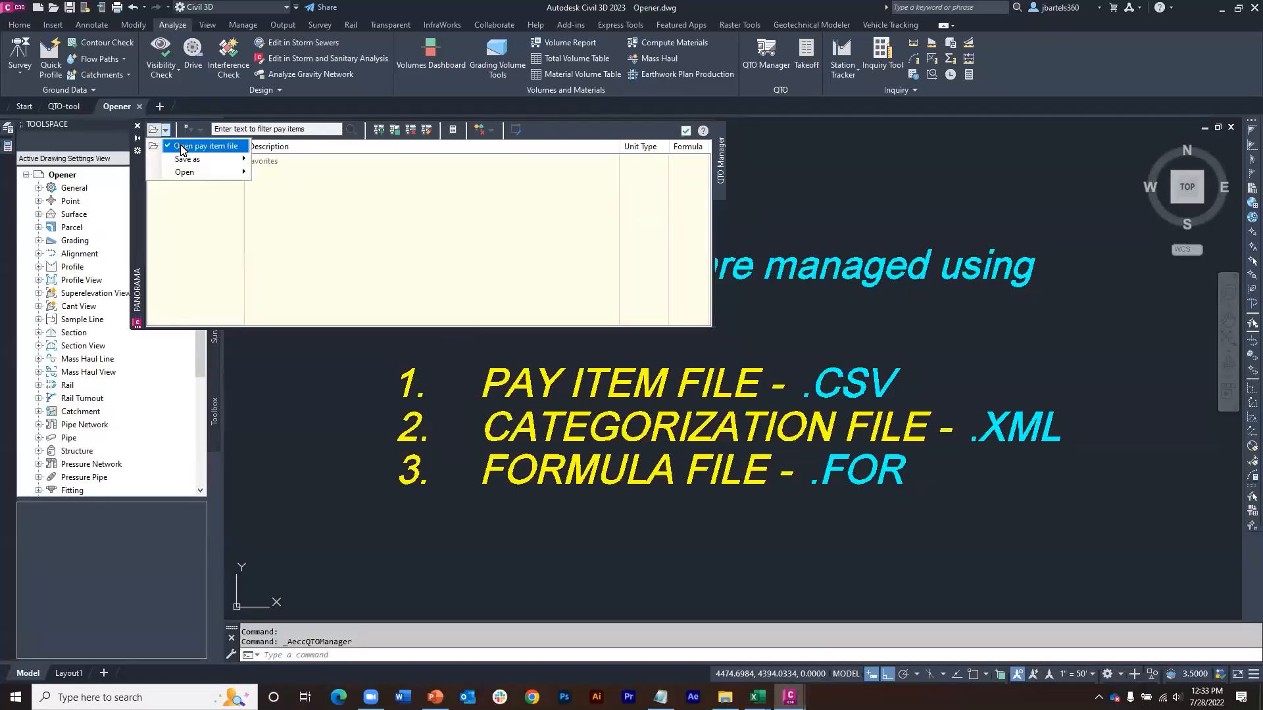
left_click(183, 148)
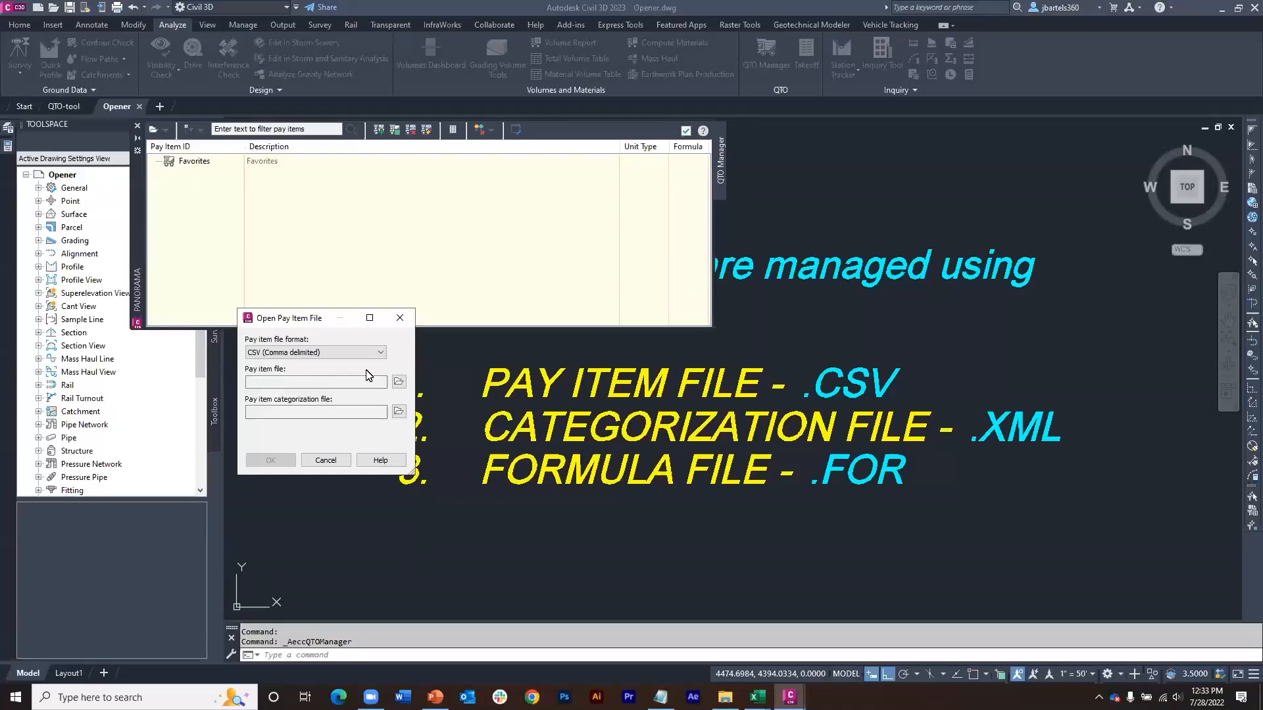
left_click(400, 383)
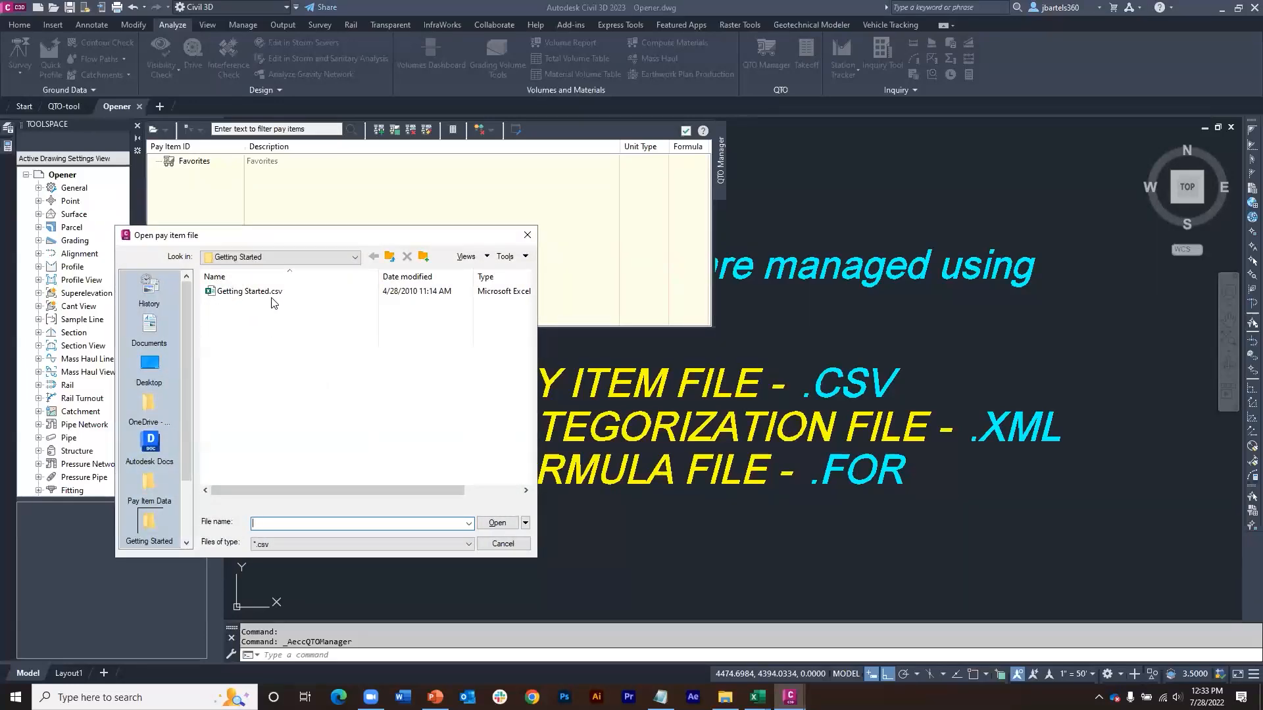
left_click(354, 257)
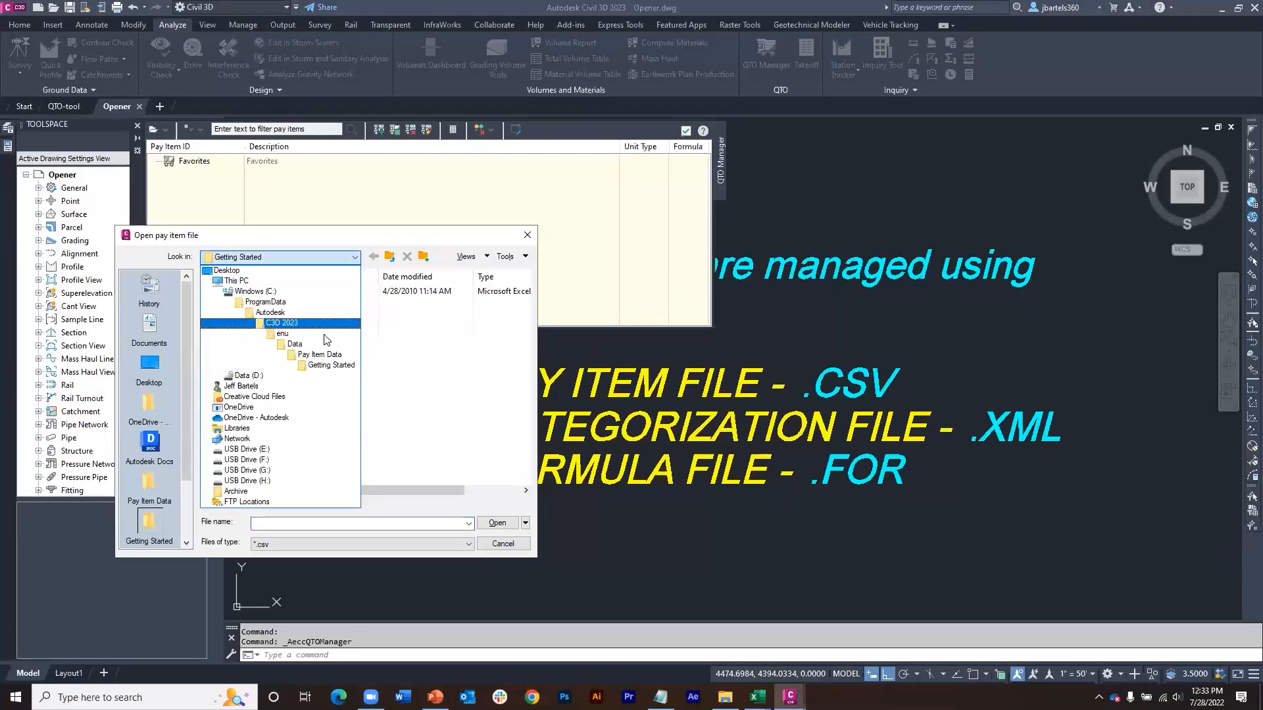
left_click(341, 366)
left_click(249, 292)
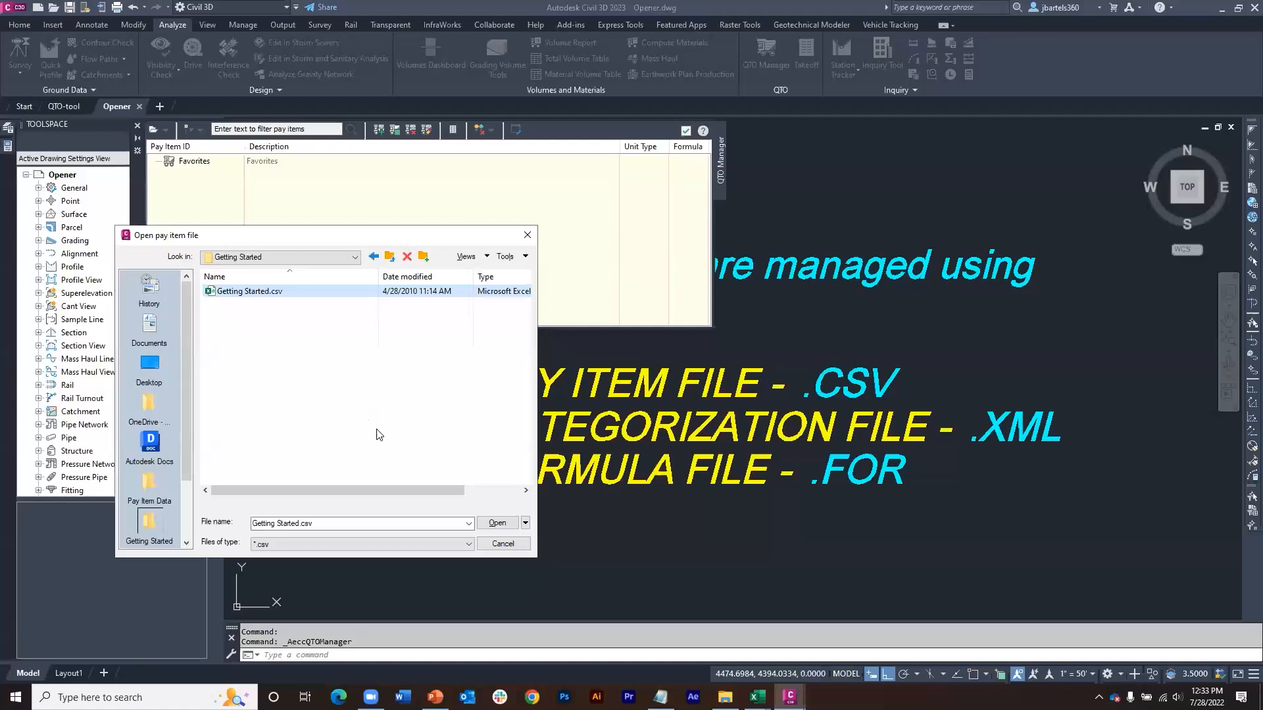
left_click(490, 522)
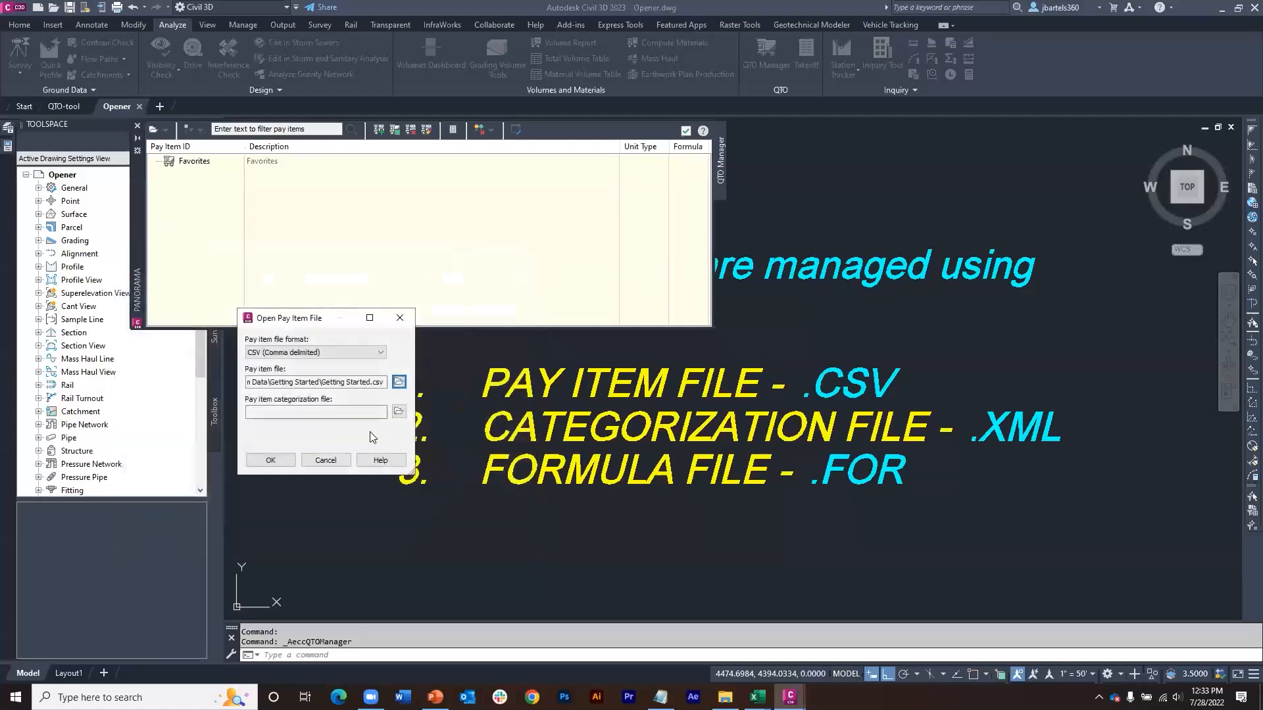
left_click(270, 460)
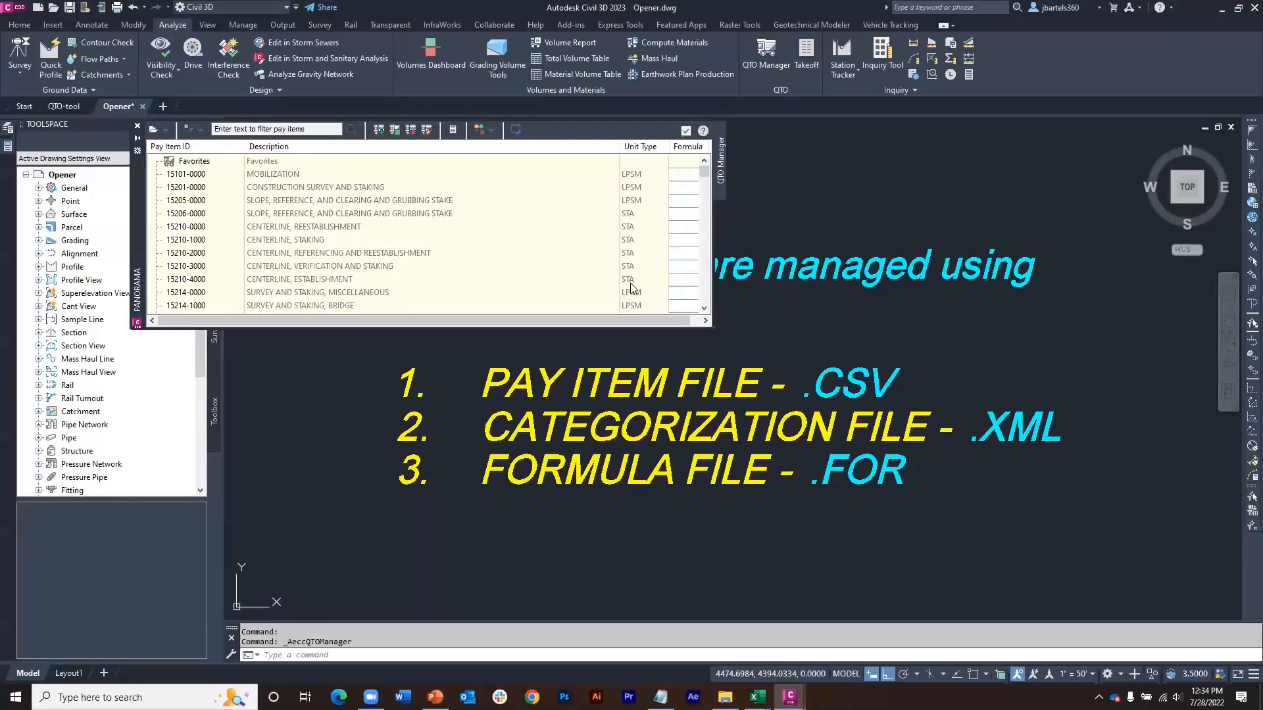
mouse_move(704, 173)
left_mouse_down()
mouse_move(709, 261)
mouse_move(709, 169)
left_mouse_up()
Step: Reopen the pay item file with Getting Started Categories.xml from Pay Item Data's Getting Started folder as its categorization file
left_click(166, 131)
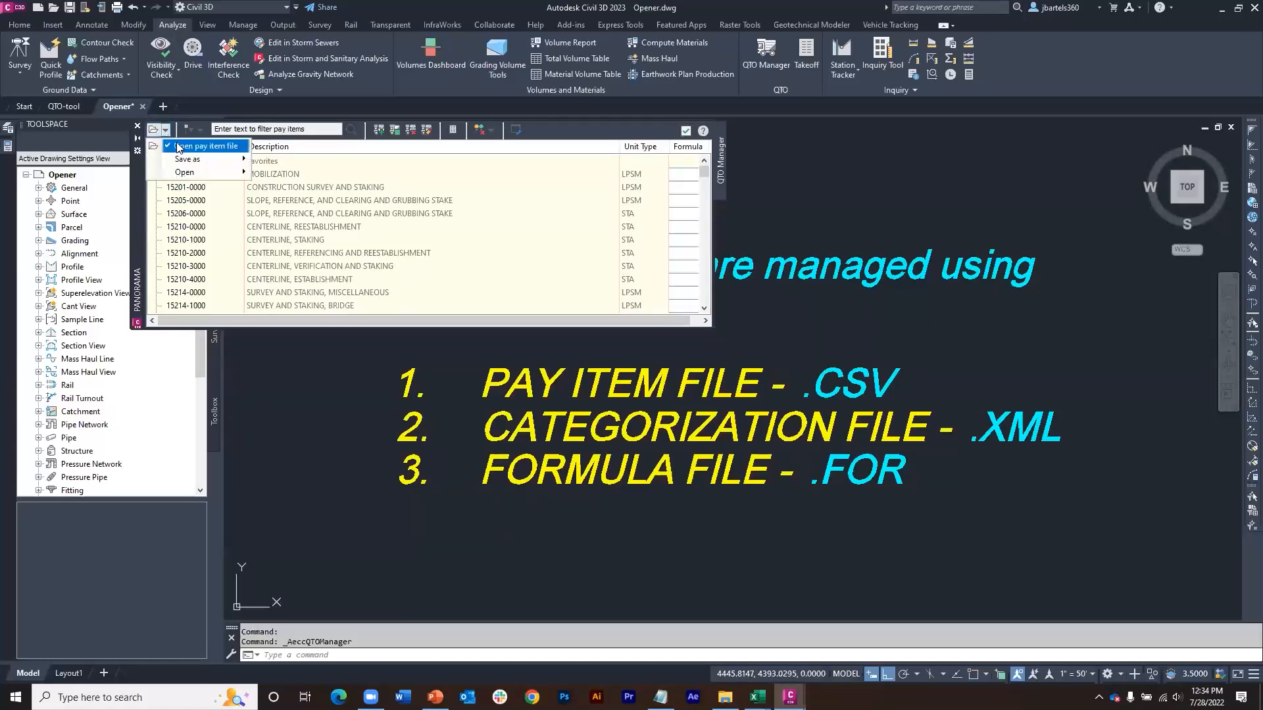
left_click(178, 148)
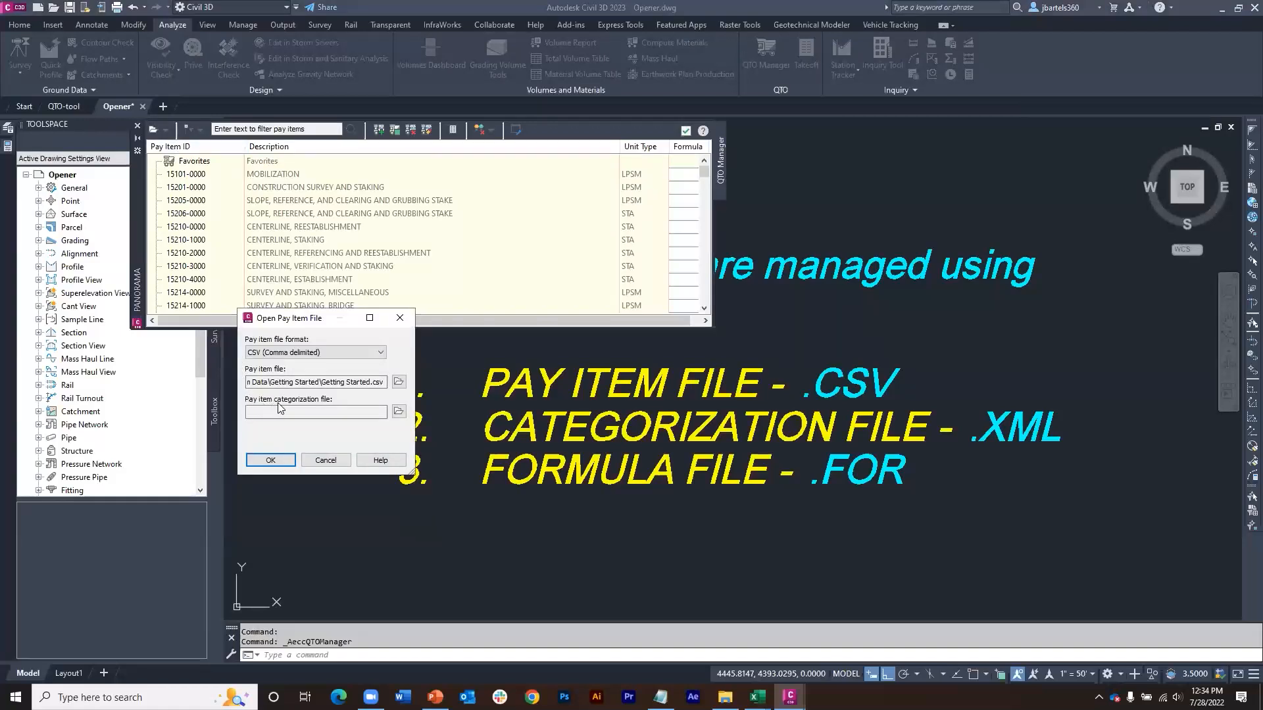
left_click(399, 412)
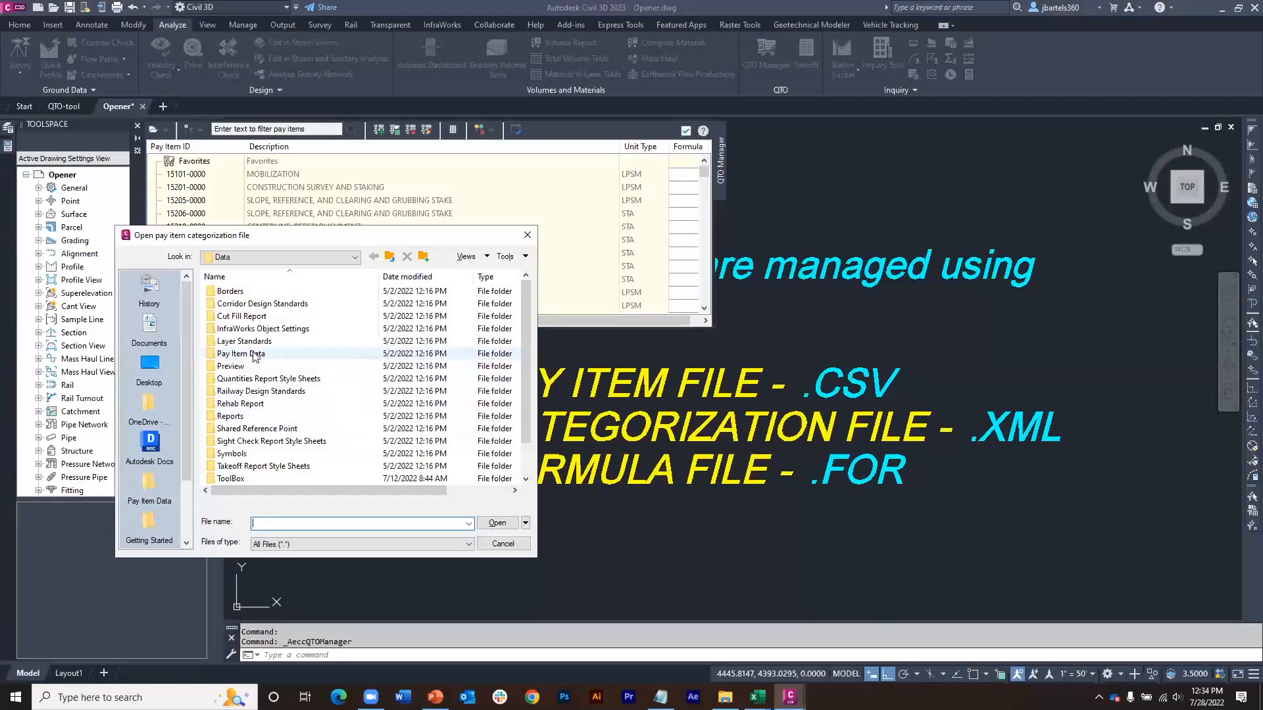
double_click(242, 355)
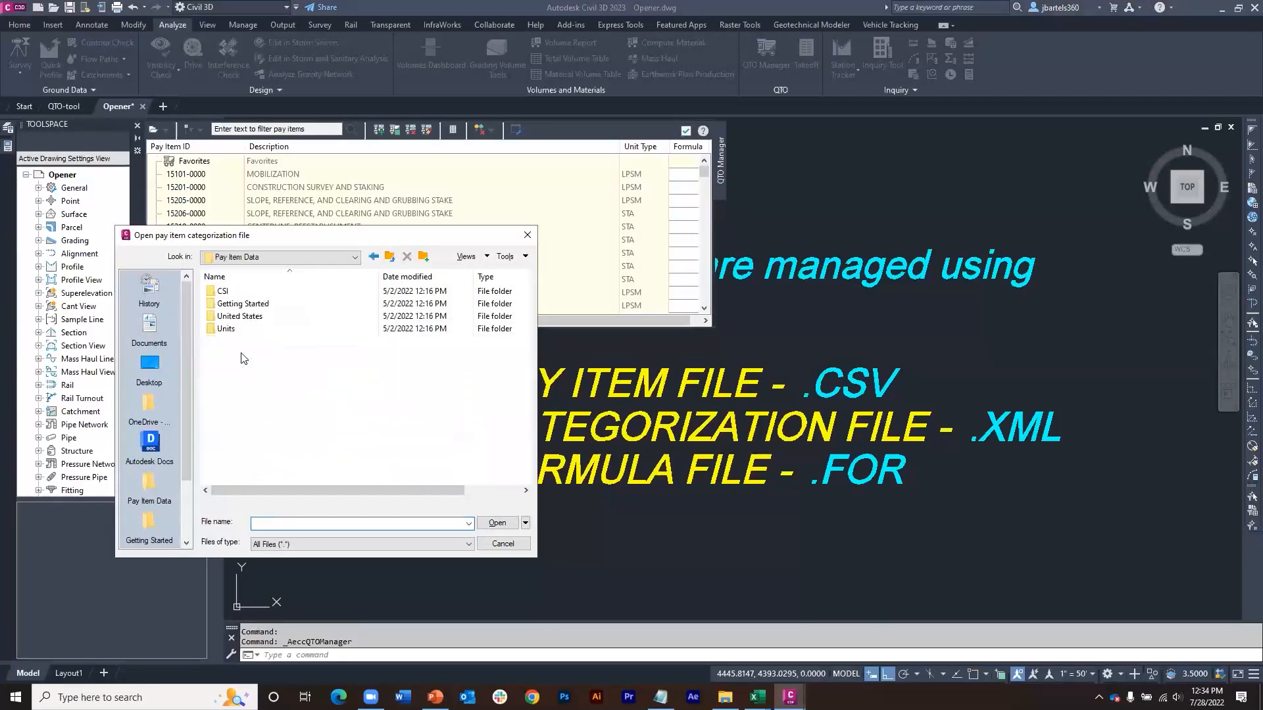
double_click(237, 304)
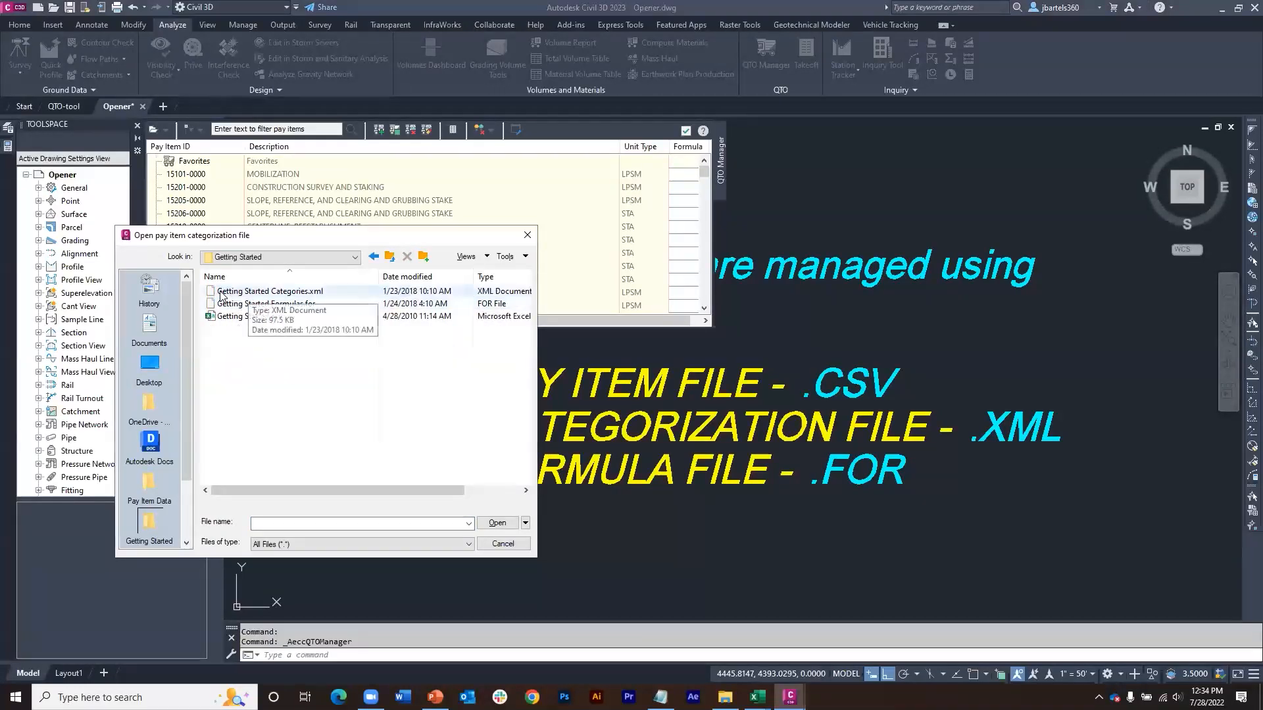
left_click(315, 293)
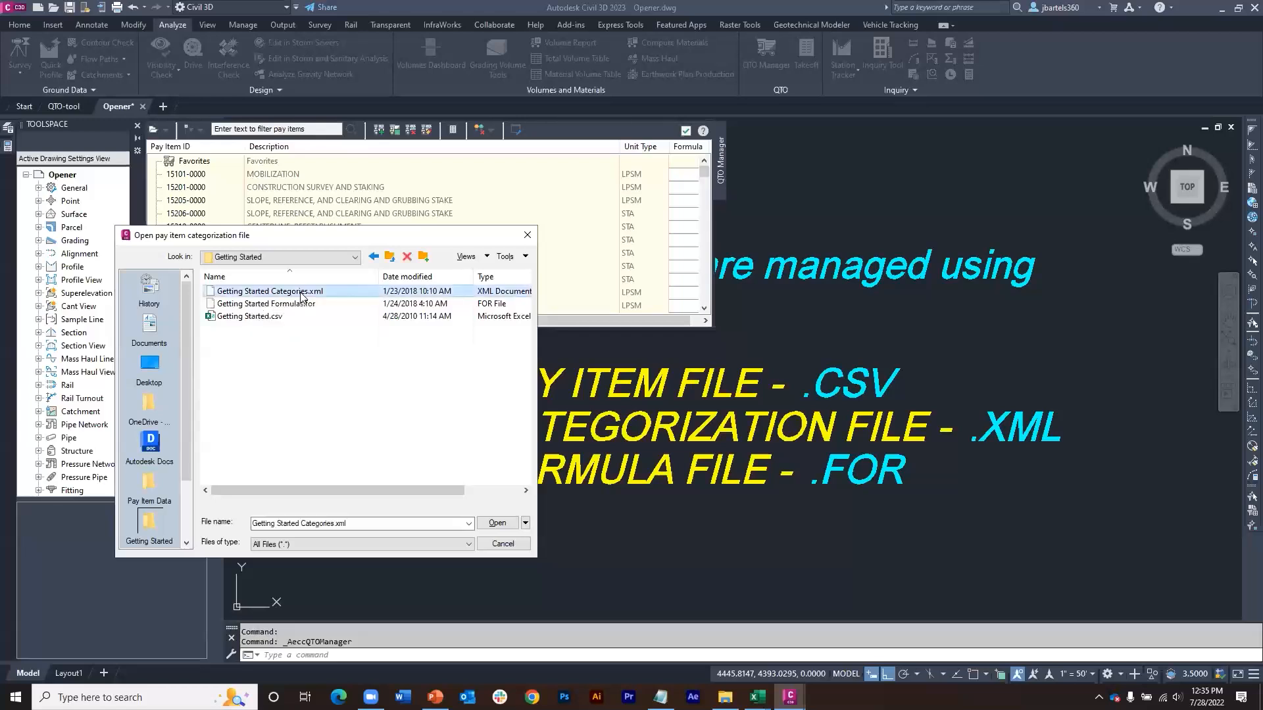
left_click(496, 522)
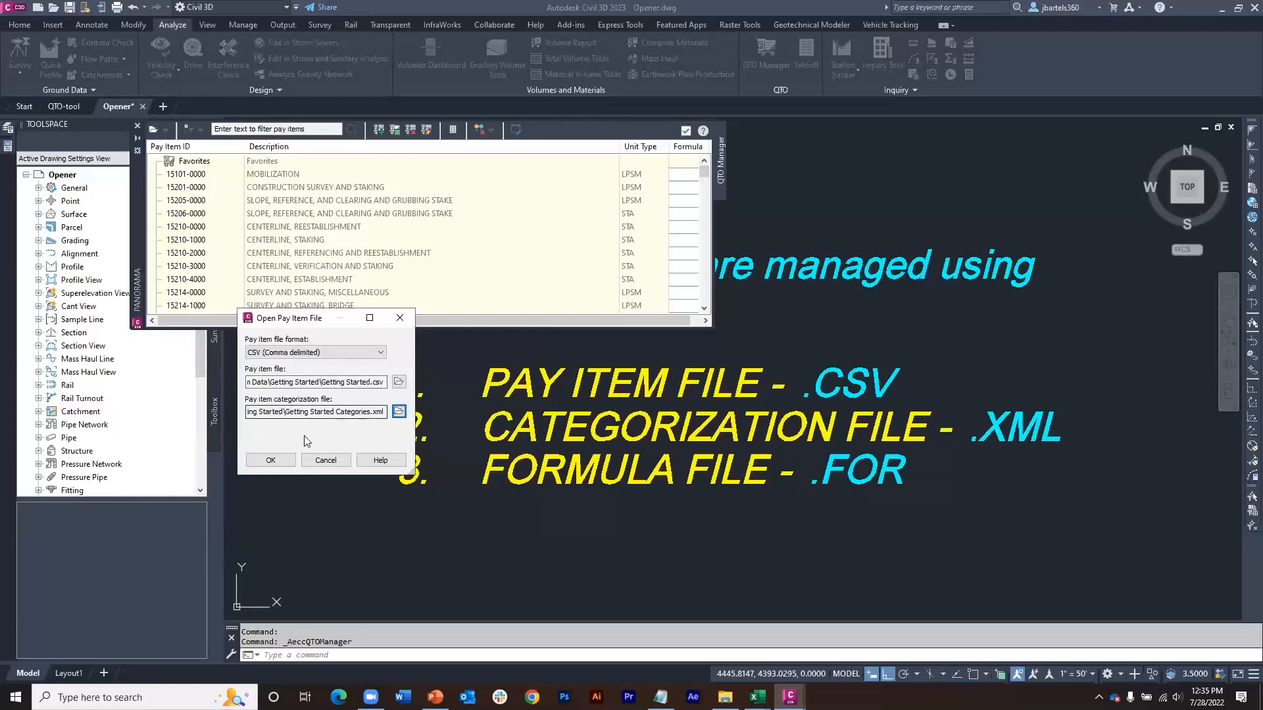
left_click(276, 459)
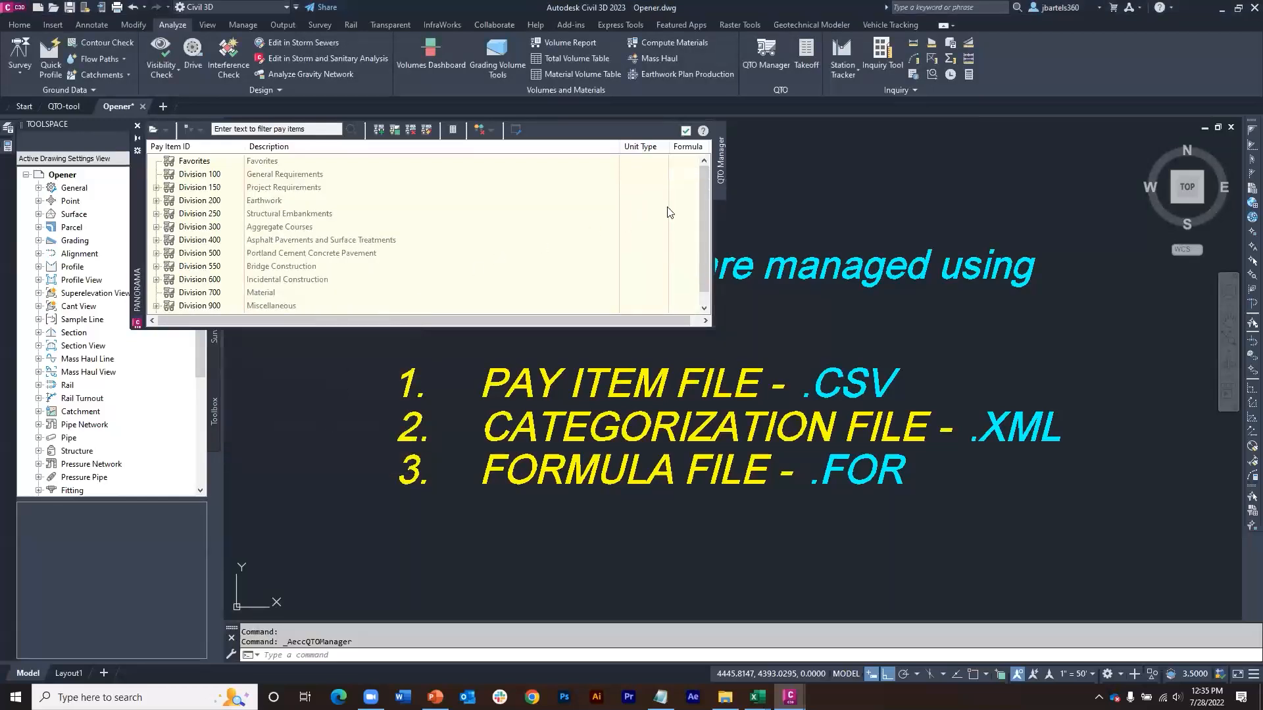
Step: Expand Division 200 Earthwork, Group 203 and its Removal (length) section to examine the categorized pay items
left_click_drag(703, 190, 707, 204)
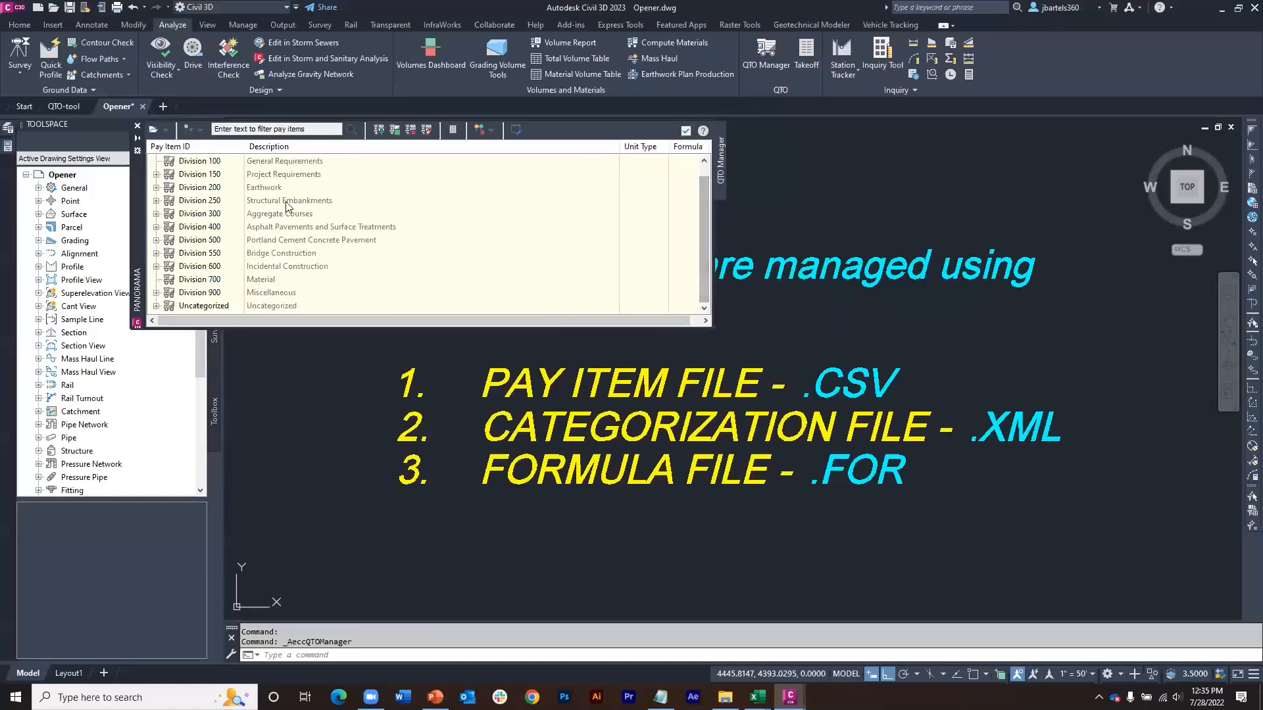
left_click(157, 188)
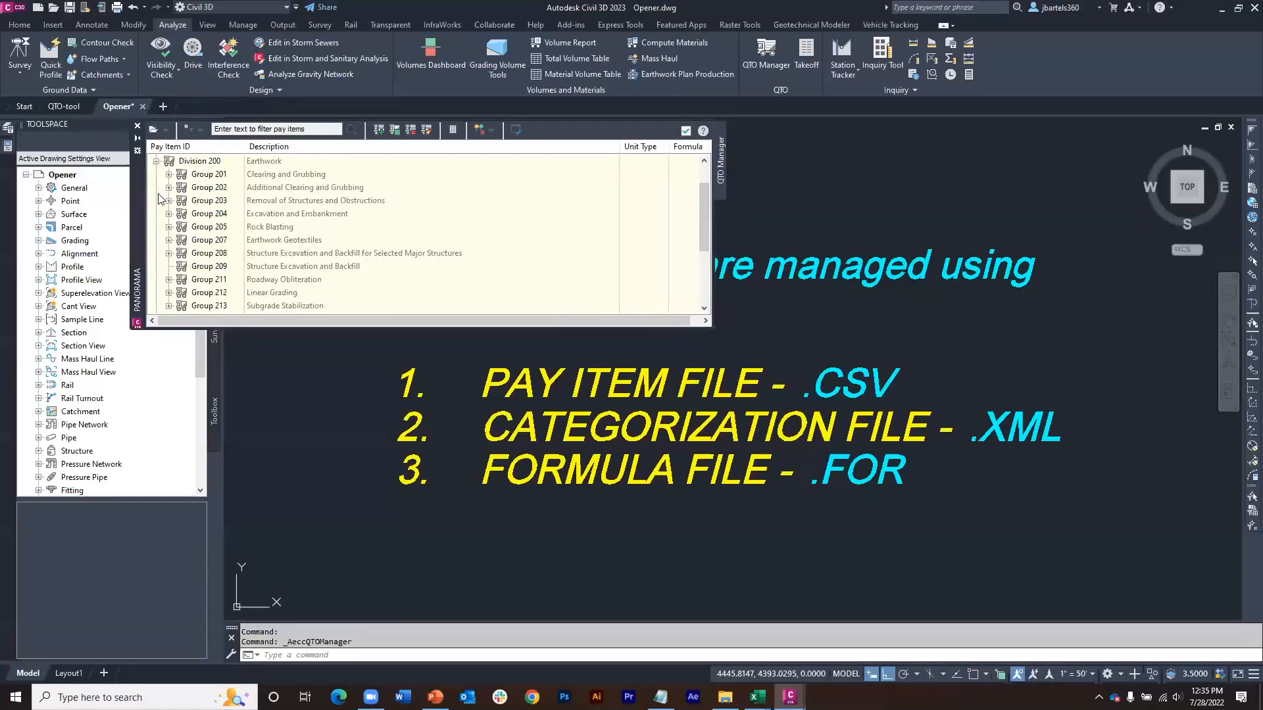
left_click(168, 201)
left_click(181, 227)
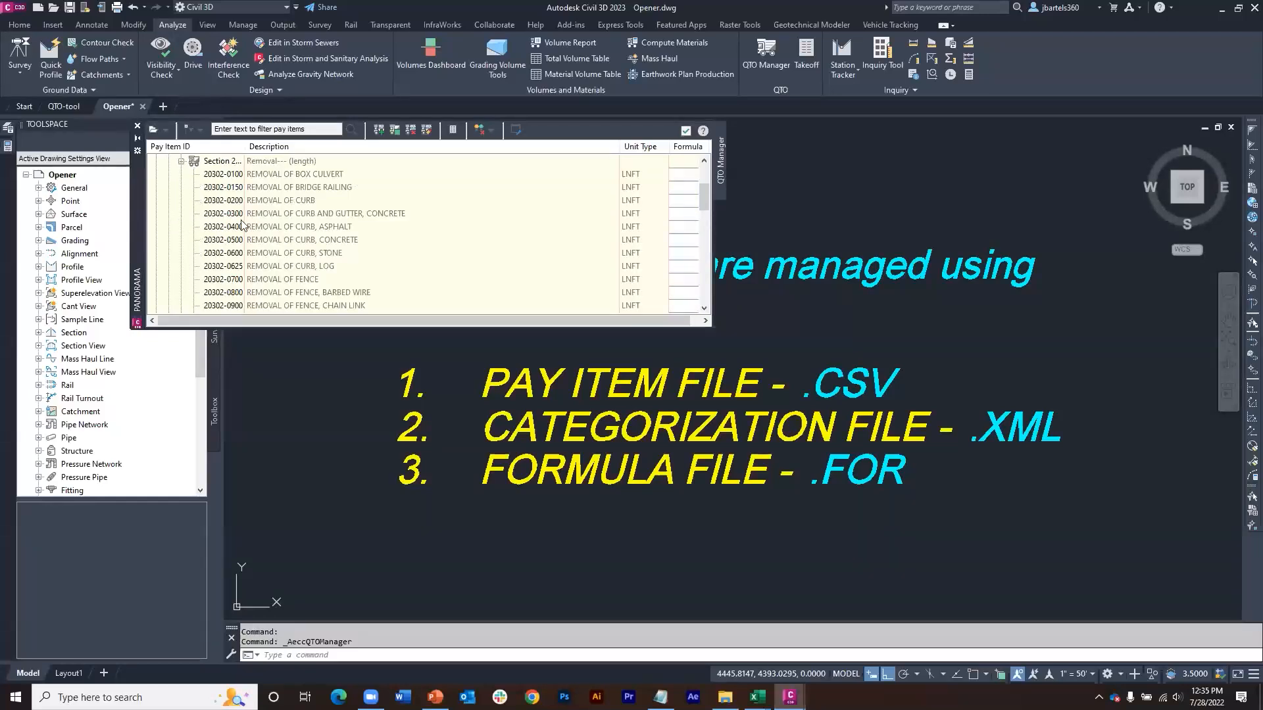
Step: Turn off categorization in the QTO Manager and look through the uncategorized pay item list
left_click(201, 131)
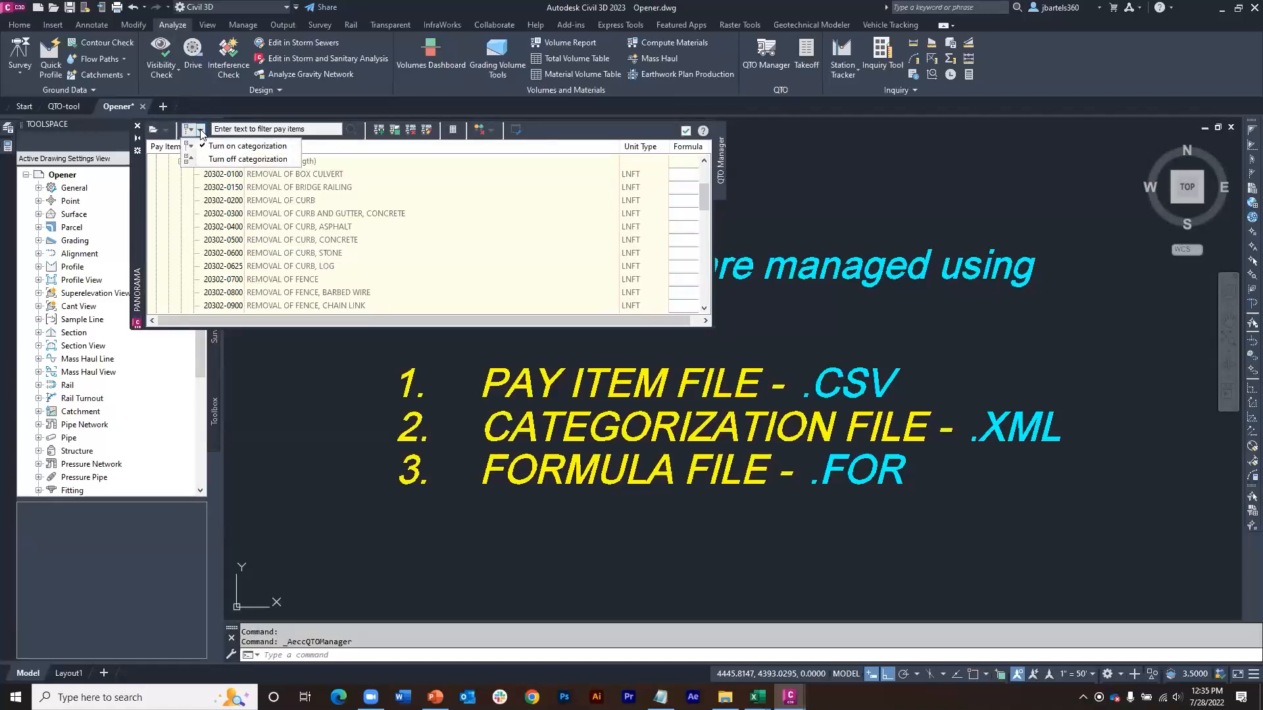
left_click(247, 159)
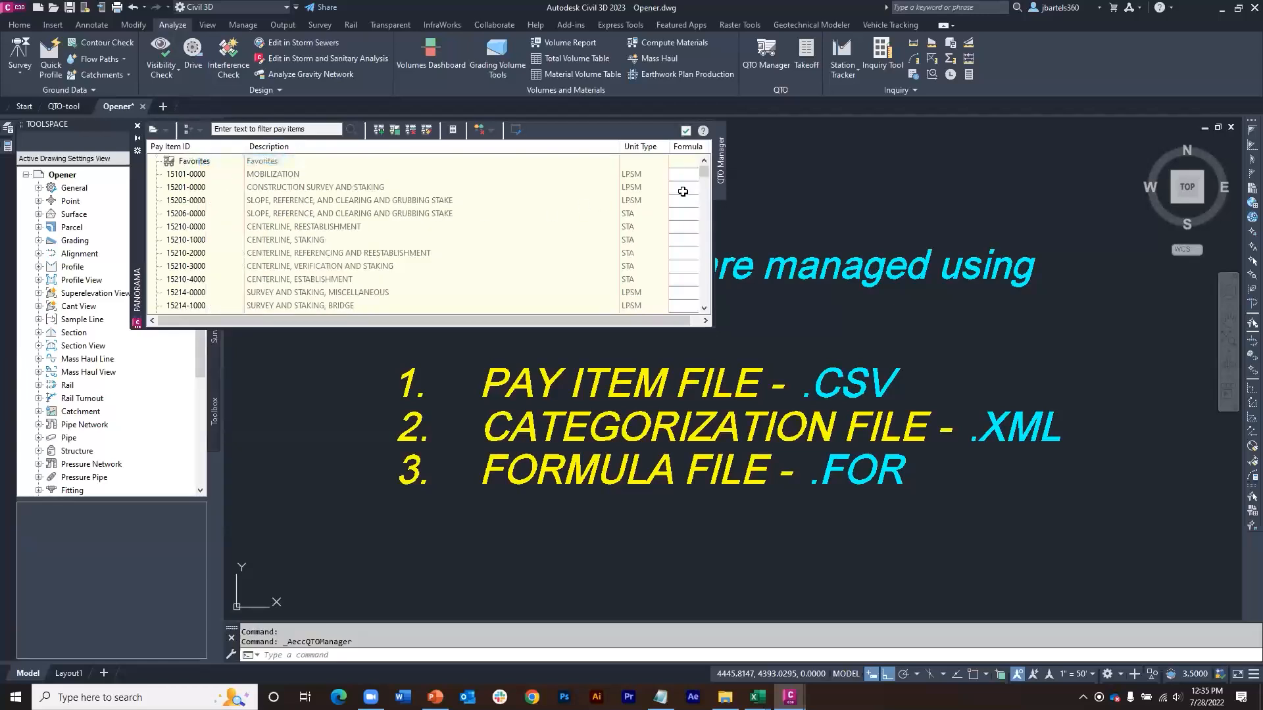
left_click_drag(705, 174, 706, 169)
Step: Filter the pay items by "asphalt", look through the matches and close the QTO Manager
left_click(239, 129)
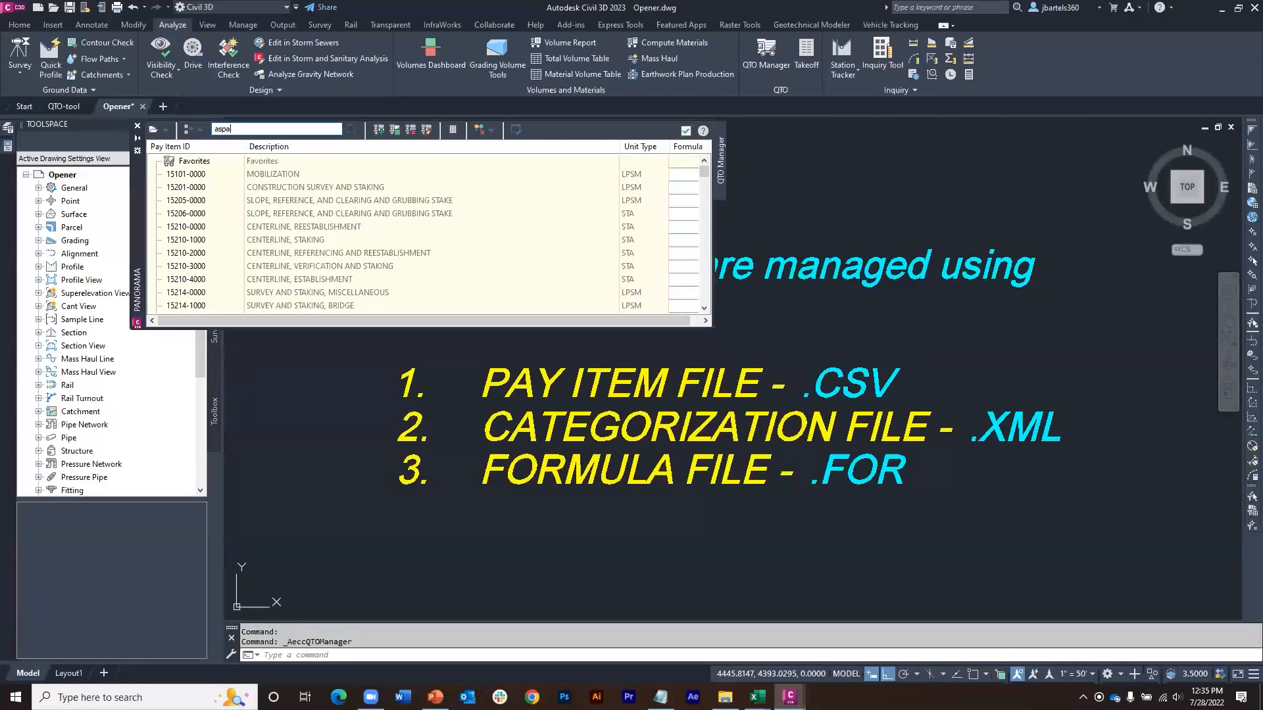
key("Return")
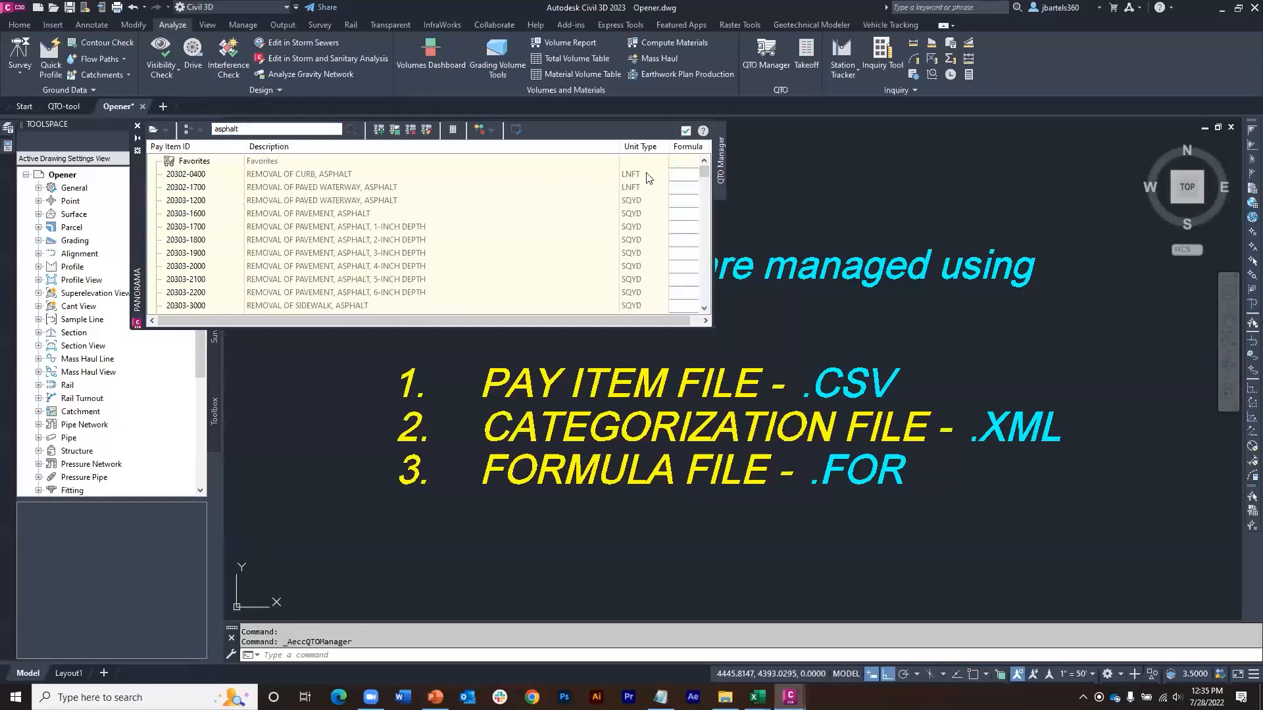
mouse_move(705, 176)
left_mouse_down()
mouse_move(708, 209)
mouse_move(710, 167)
left_mouse_up()
left_click(138, 131)
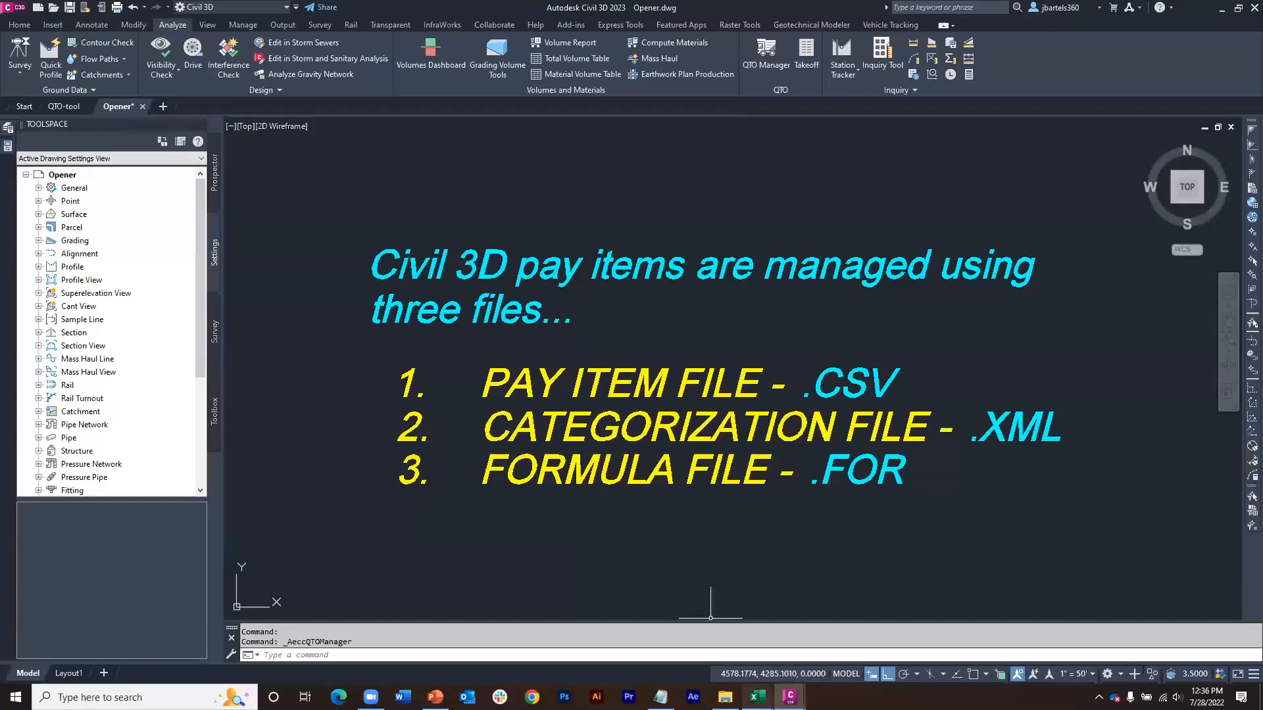
Step: Switch to Excel to examine the columns of Getting Started.csv and the custom list in JWB Pay Items.csv
mouse_move(757, 696)
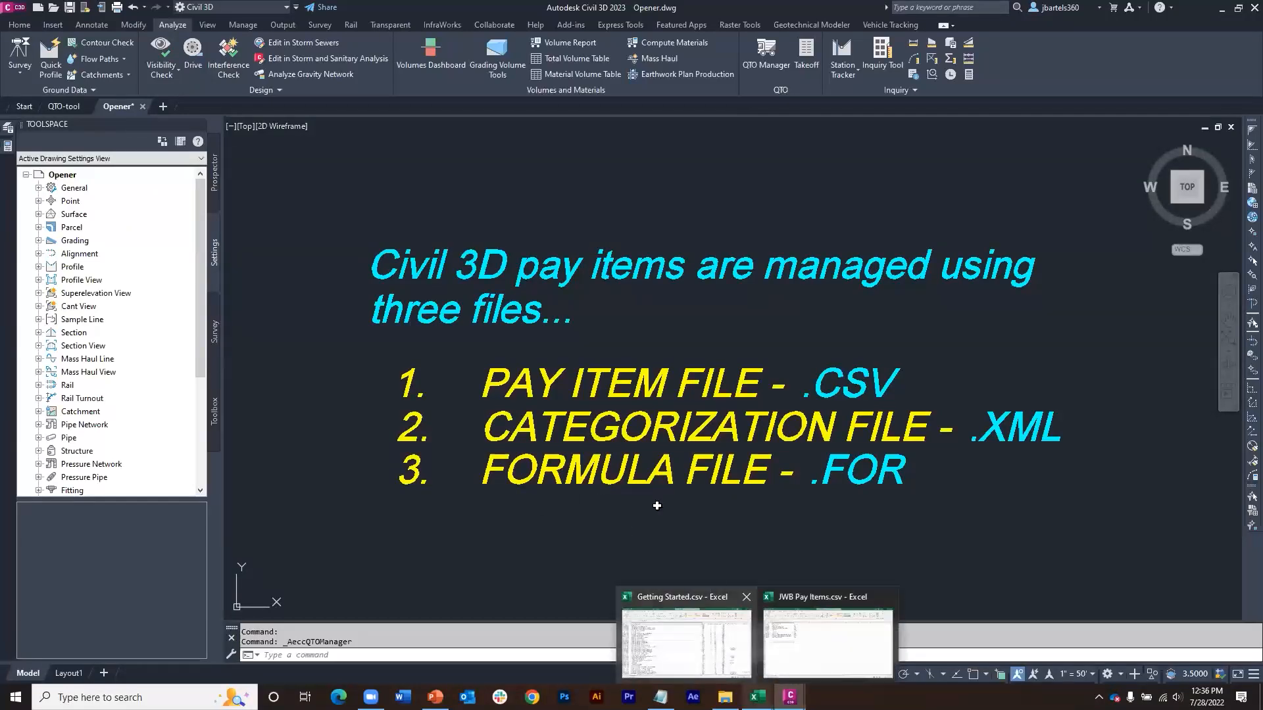
left_click(686, 637)
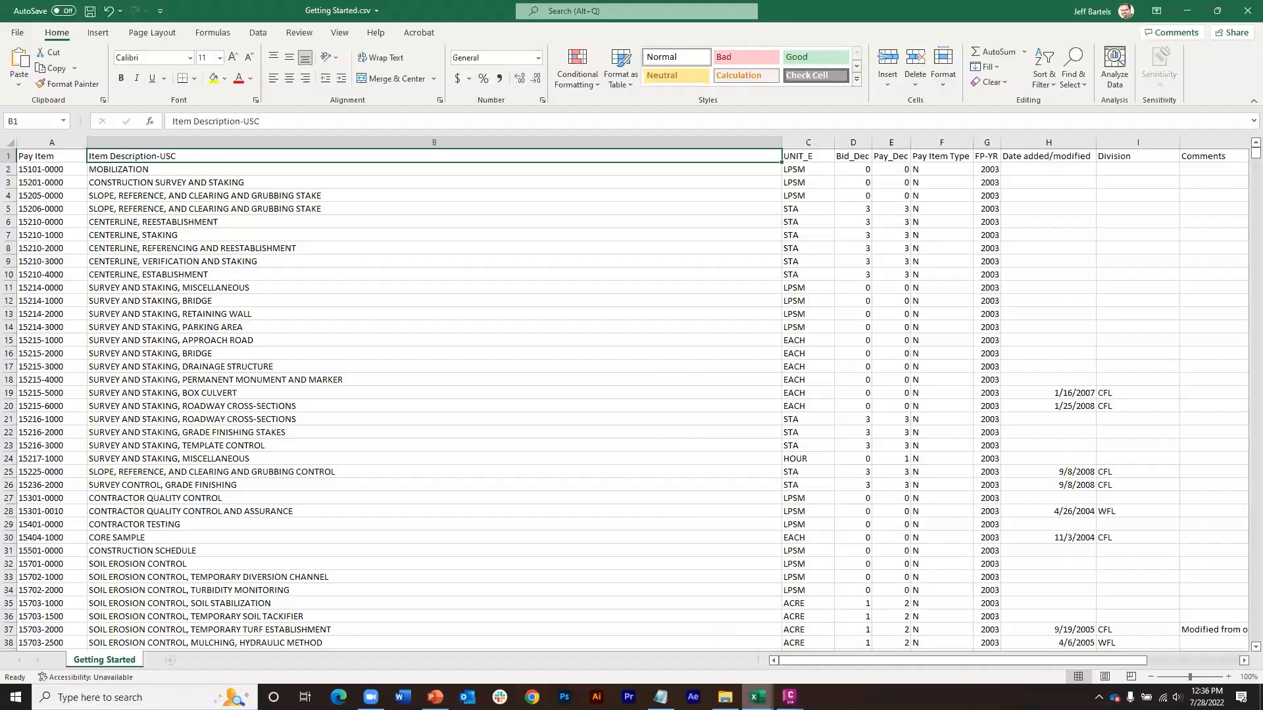
mouse_move(757, 696)
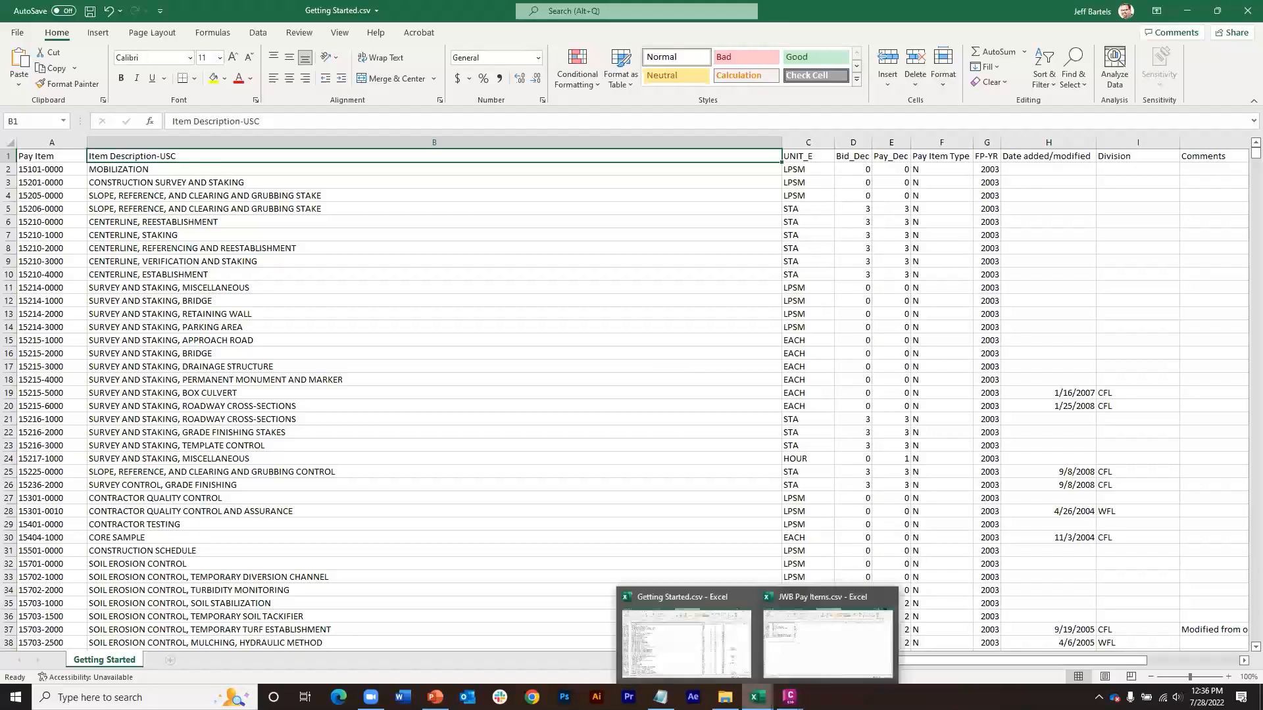
left_click(809, 637)
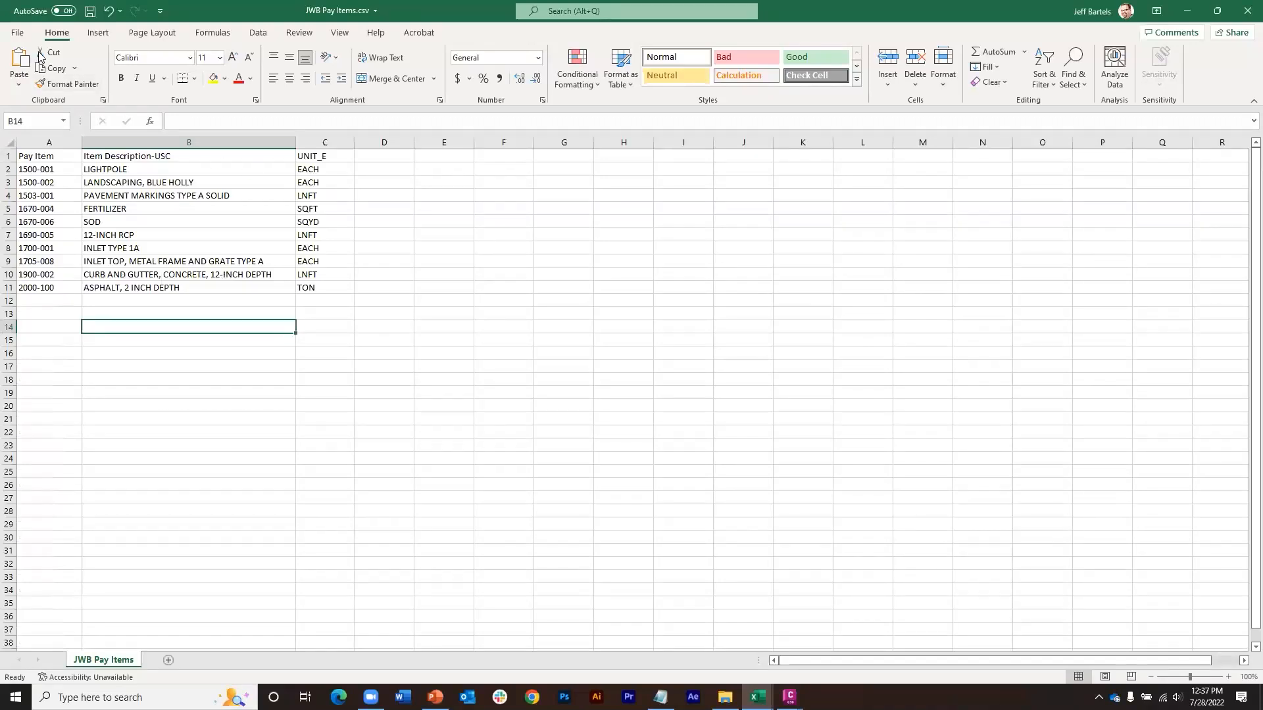
Step: Examine the Save As file types for JWB Pay Items, including CSV UTF-8 (Comma delimited), and return to the sheet without saving
left_click(17, 33)
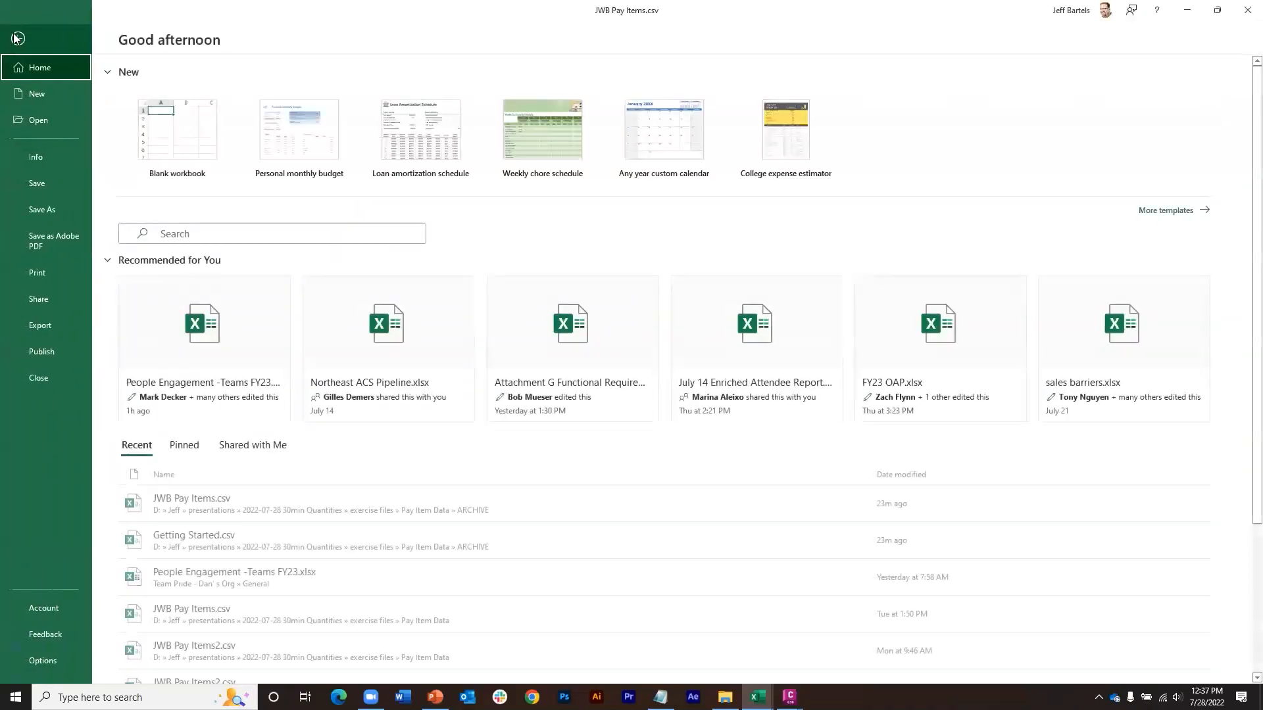
left_click(48, 209)
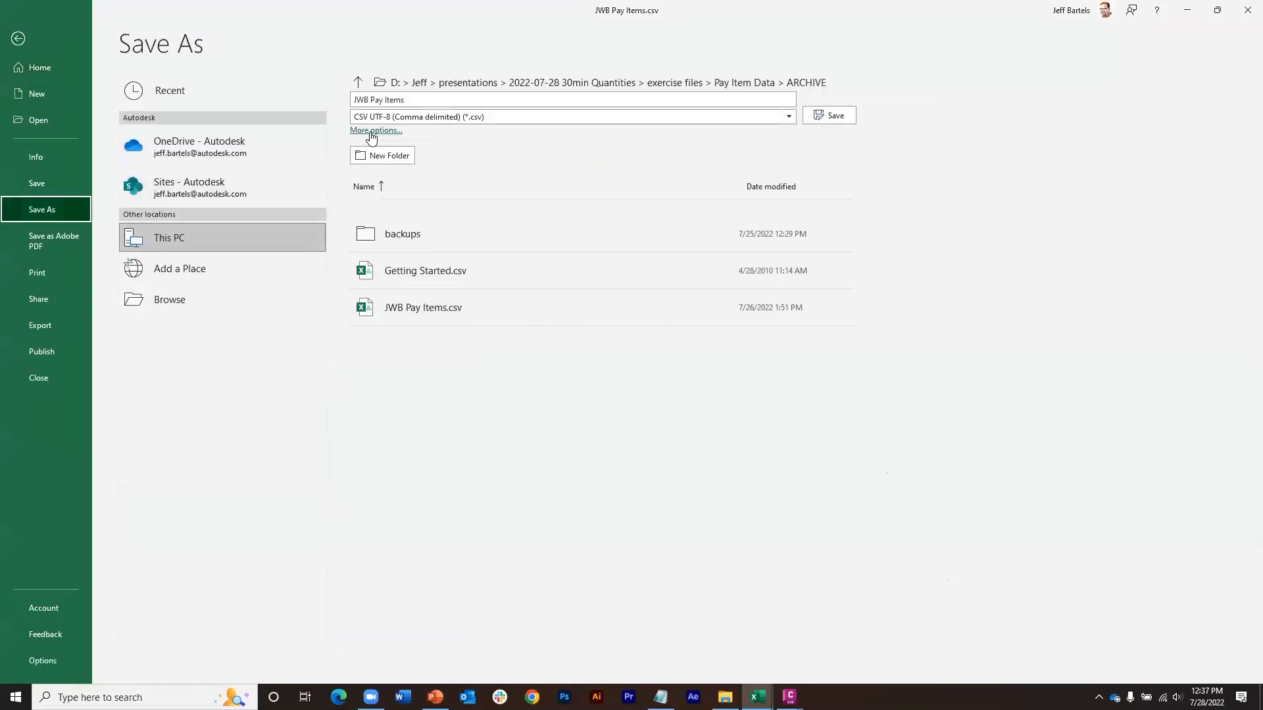
left_click(525, 117)
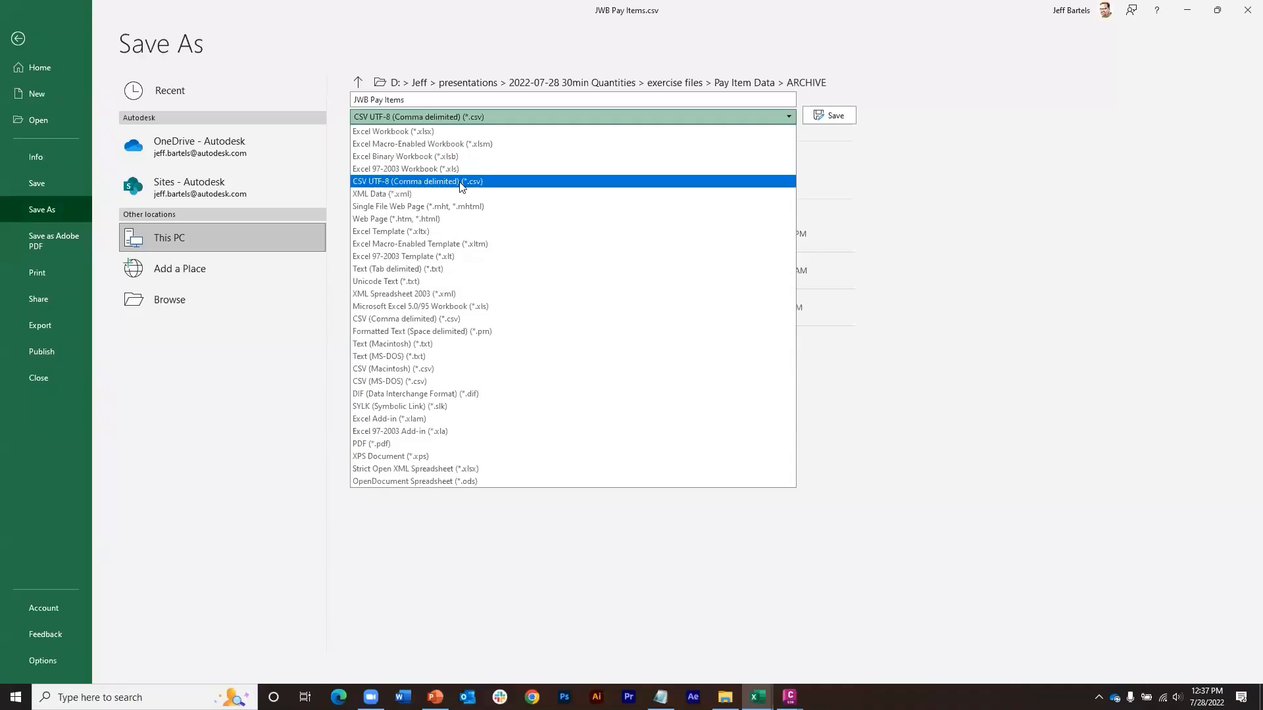
left_click(328, 104)
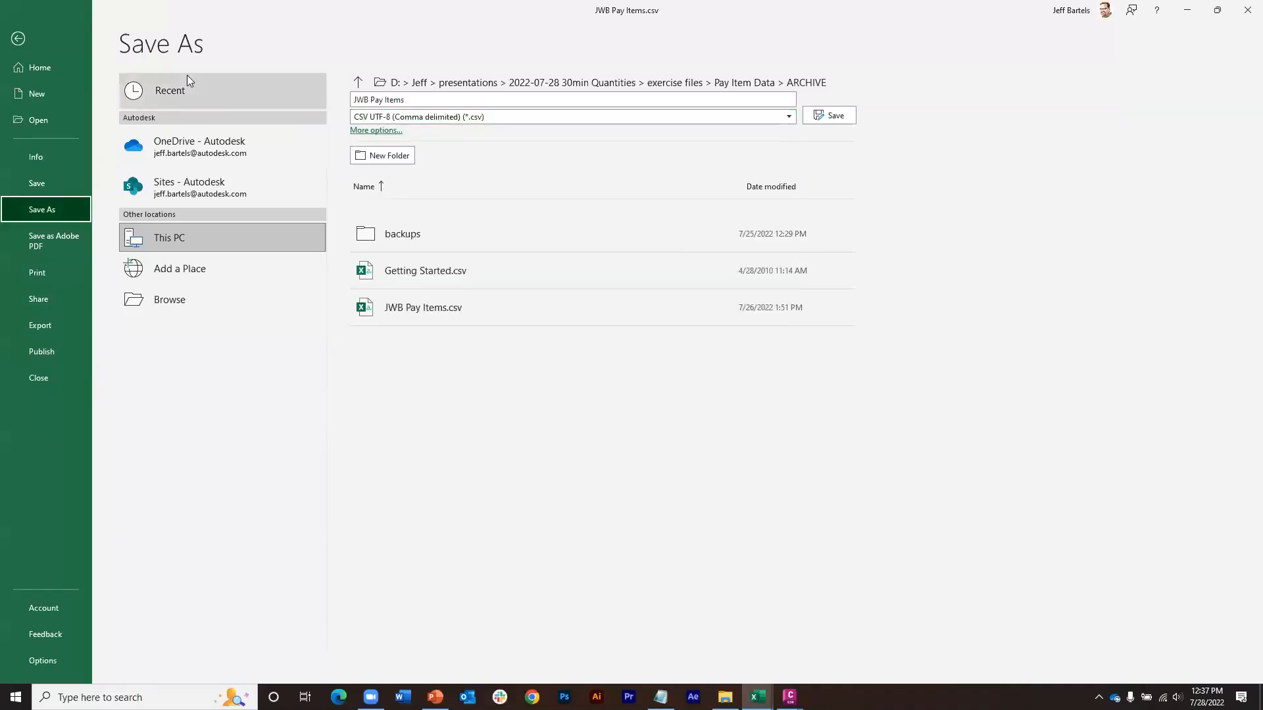
left_click(23, 36)
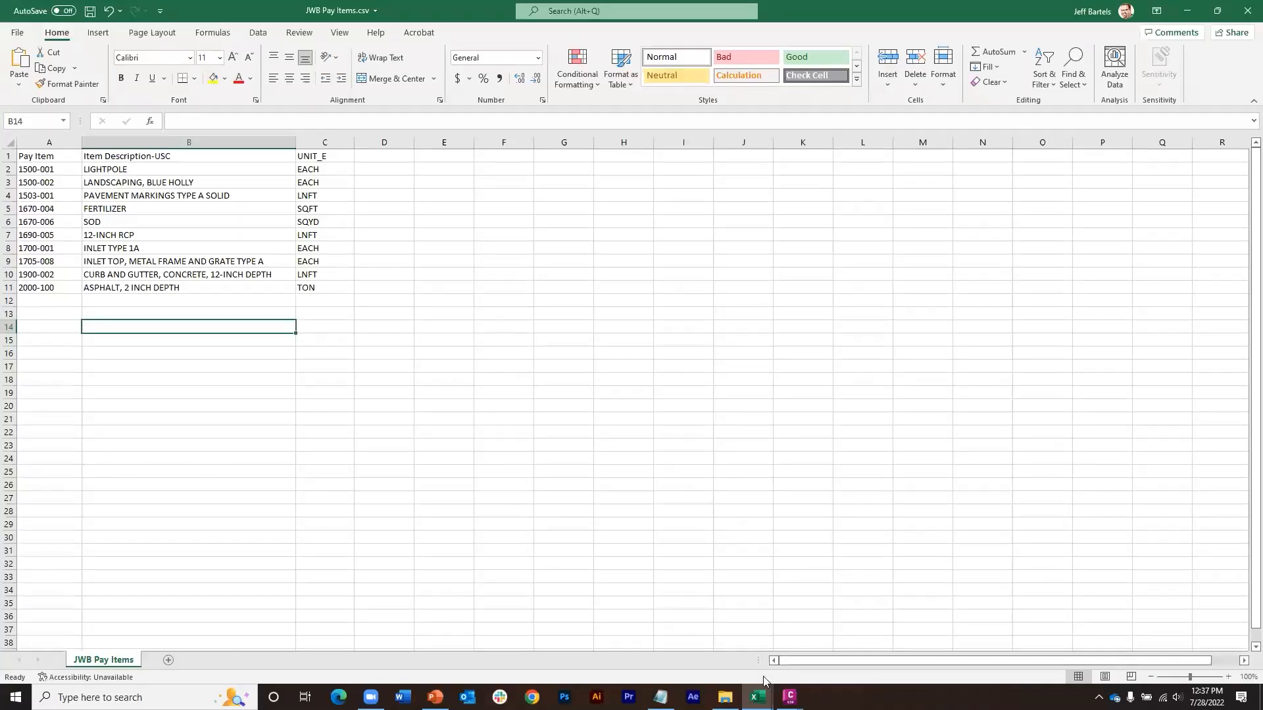
Step: Switch to Civil 3D and close Opener.dwg without saving its changes, leaving the QTO-tool drawing open
mouse_move(790, 696)
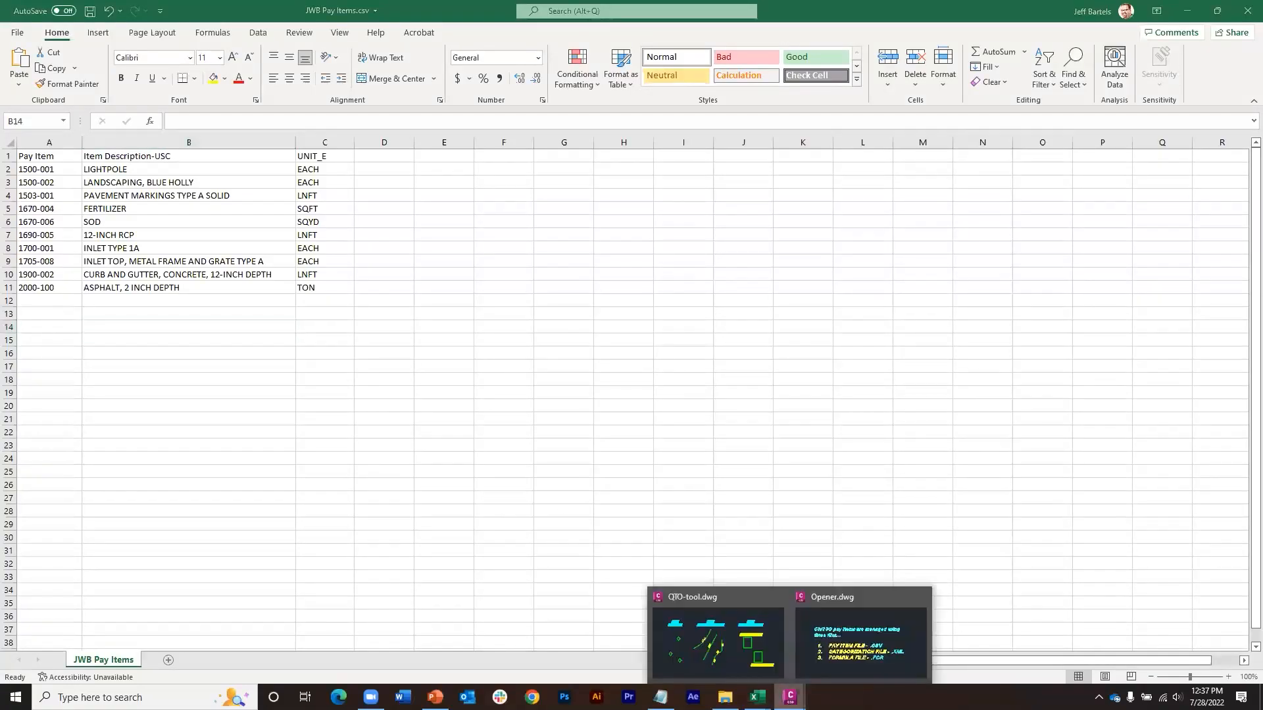
left_click(828, 658)
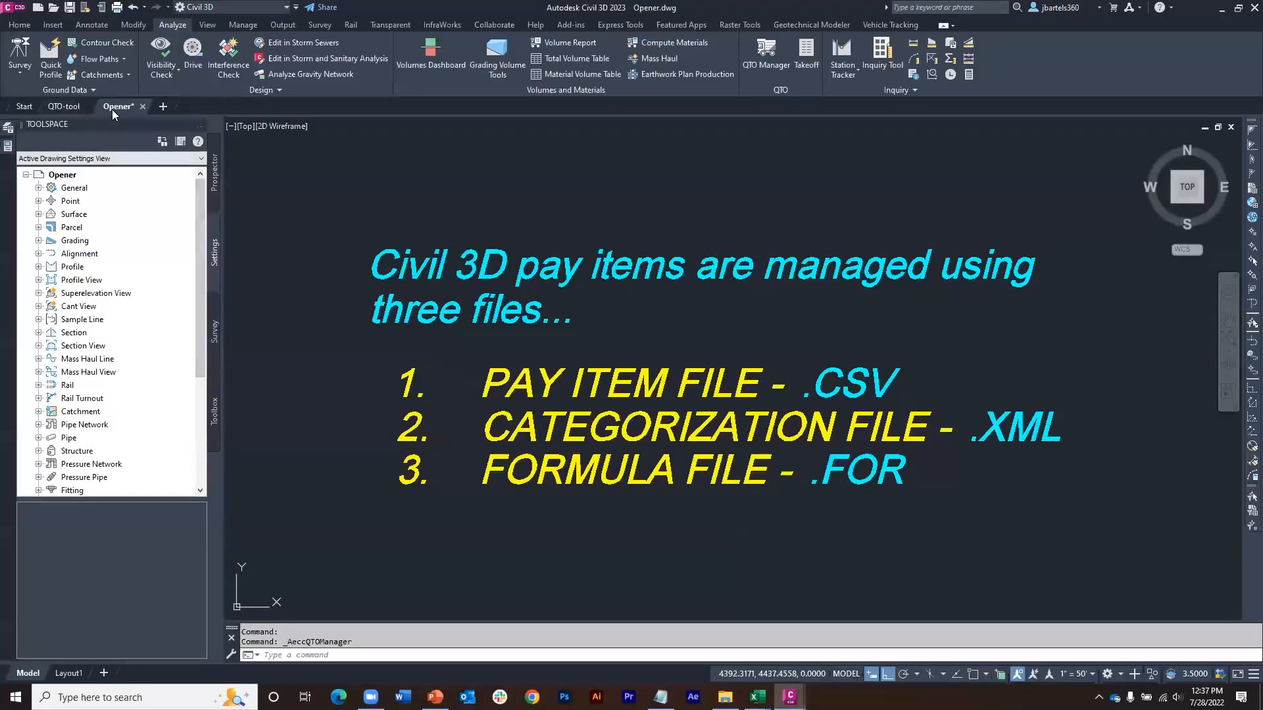
left_click(143, 107)
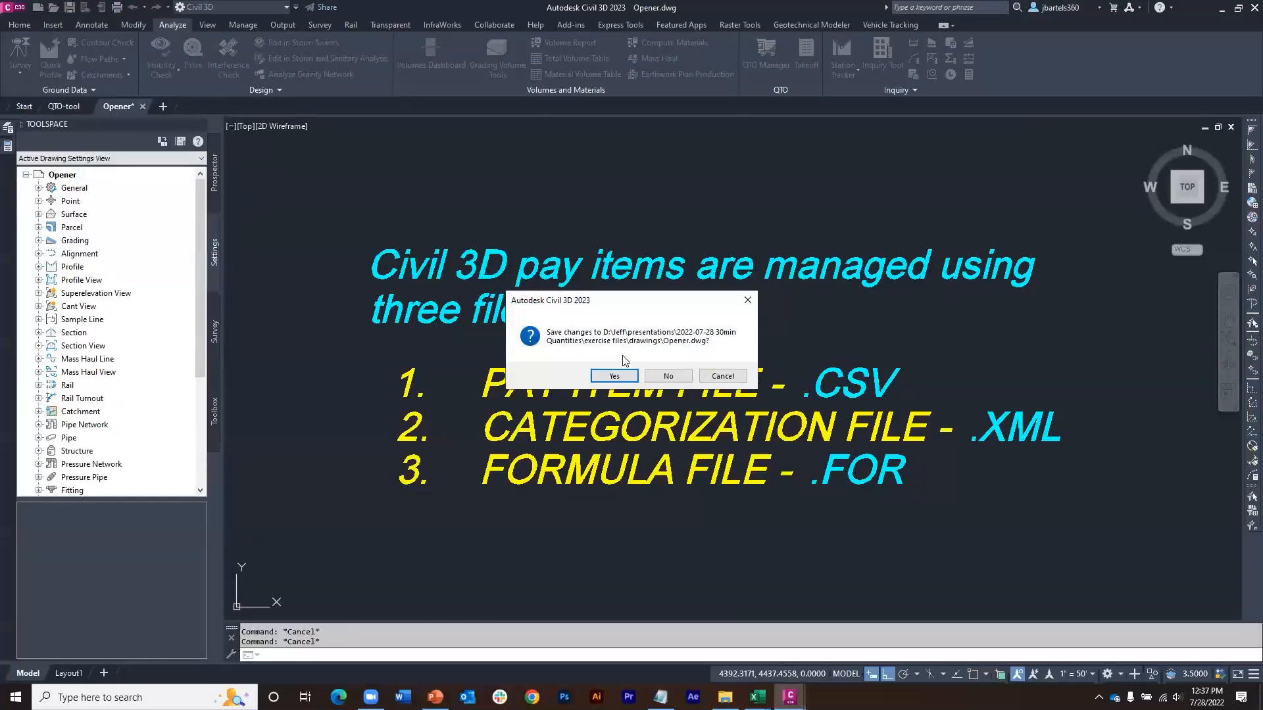
left_click(669, 378)
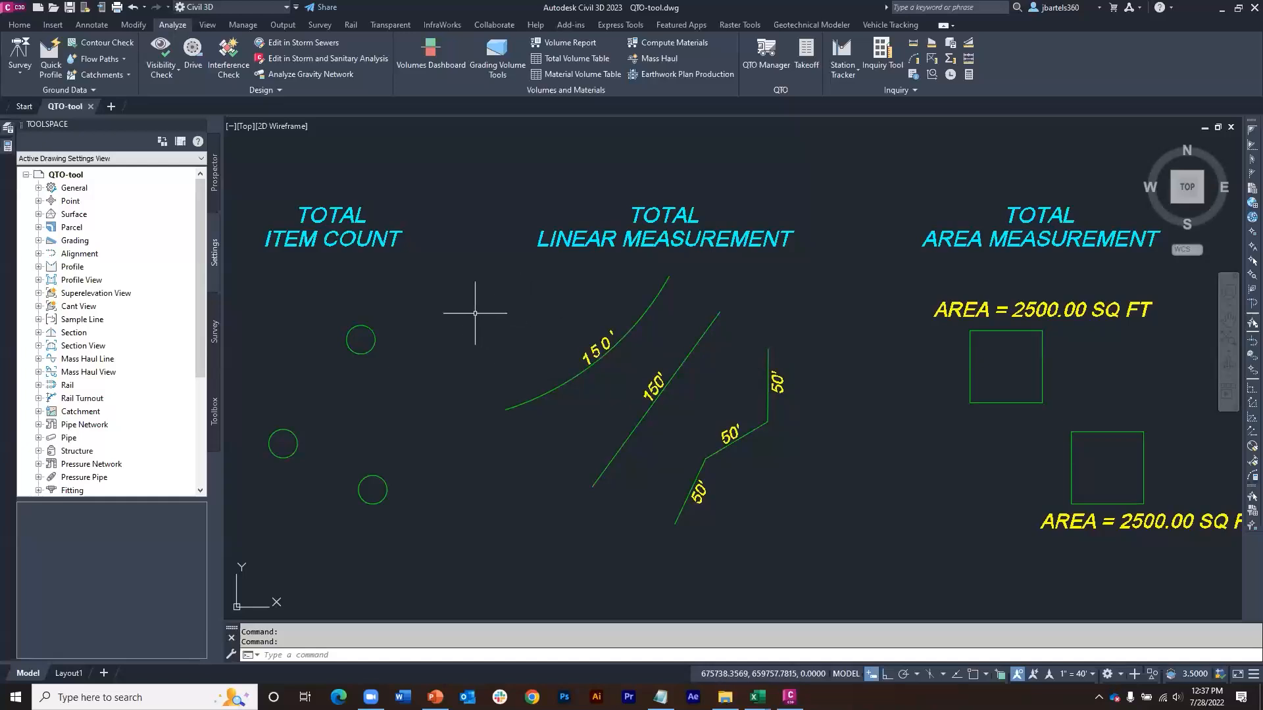
Step: Load JWB Pay Items.csv from the Pay Item Data folder into the QTO Manager as a comma-delimited CSV, without a categorization file
left_click(767, 53)
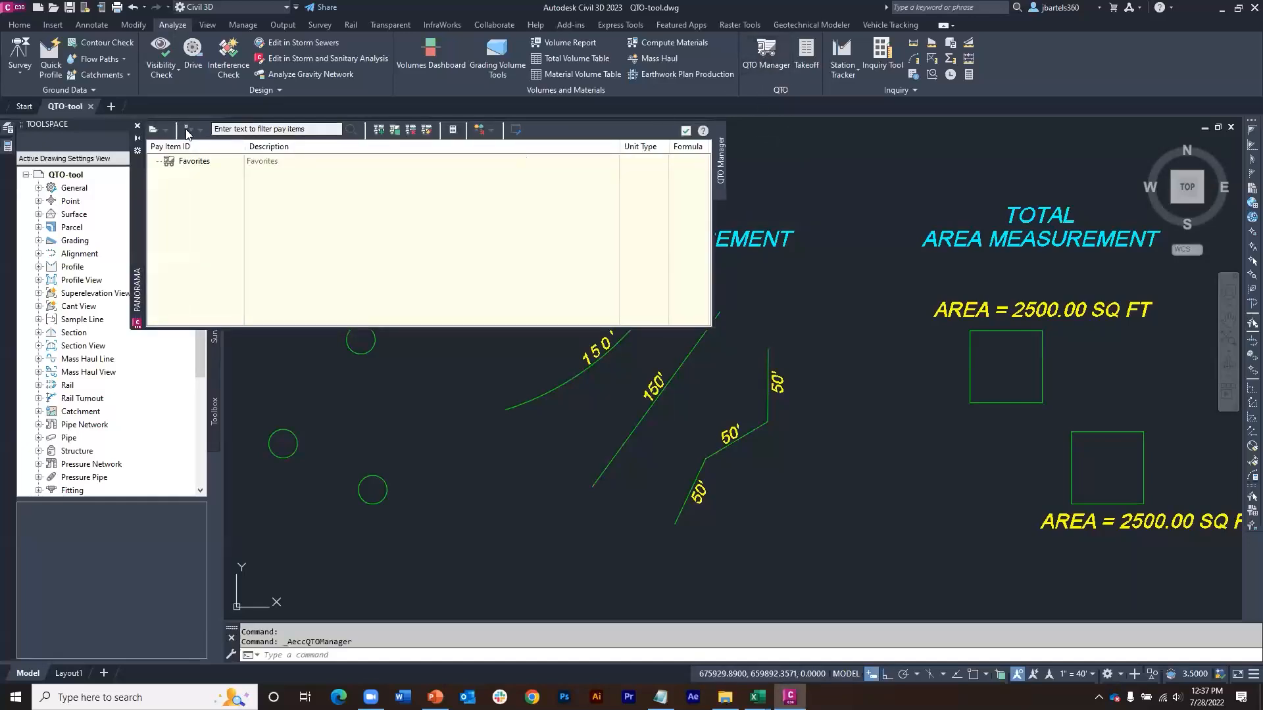
left_click(165, 129)
left_click(181, 147)
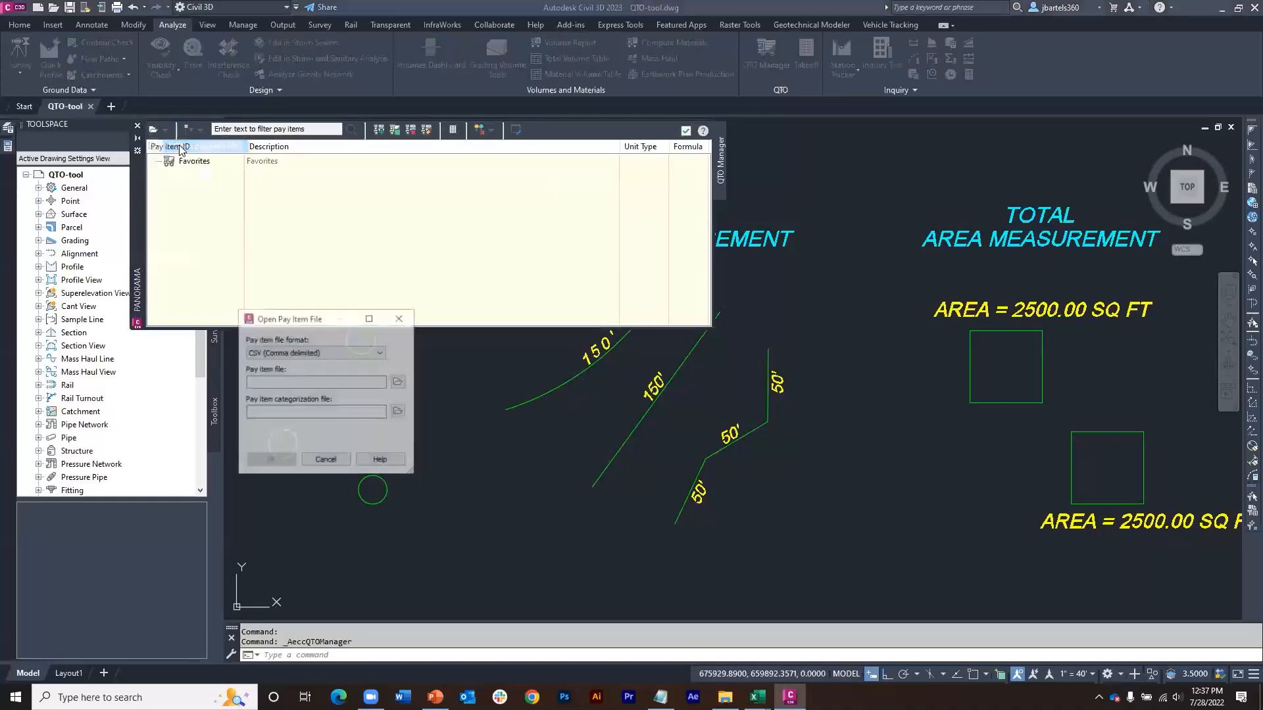
left_click(399, 382)
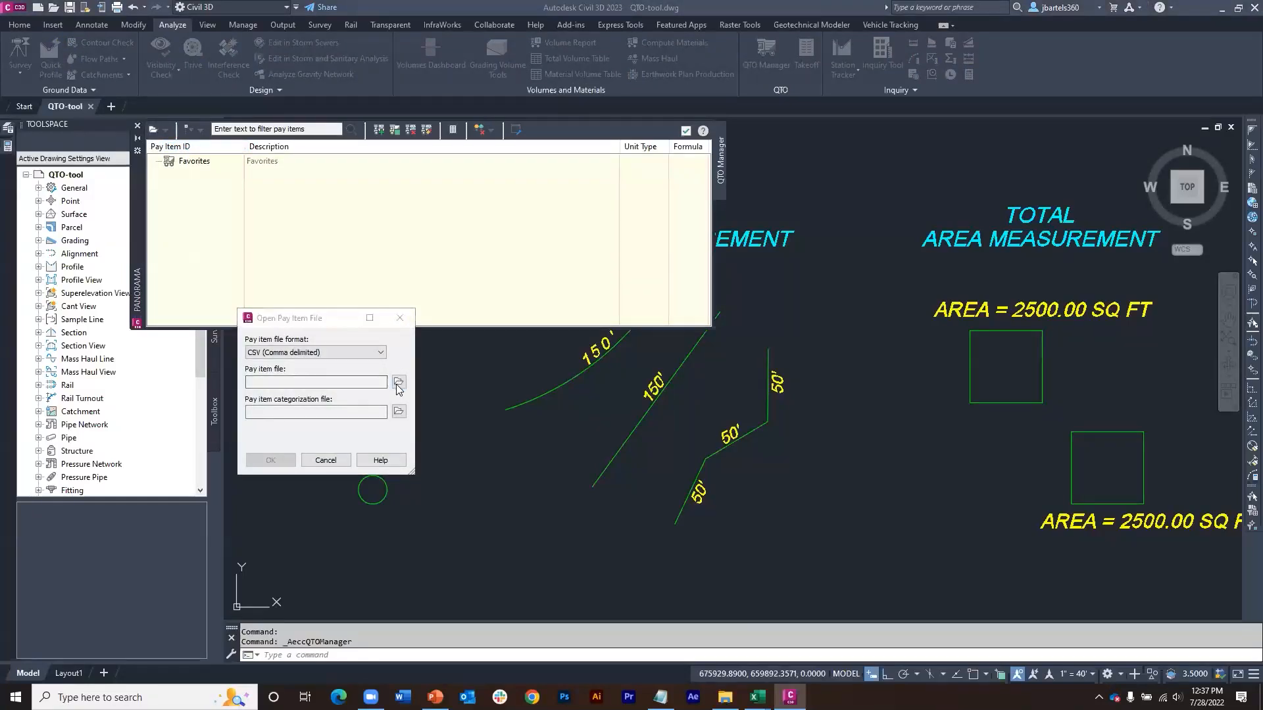
left_click(143, 476)
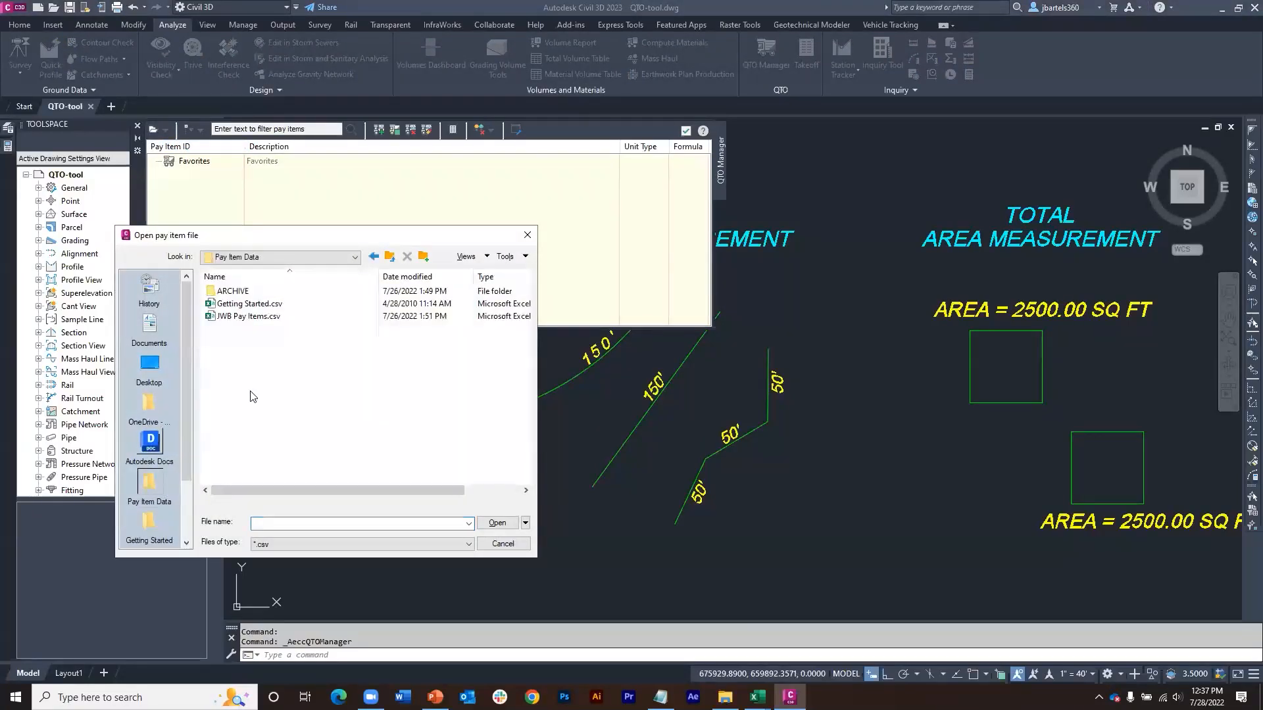
left_click(266, 317)
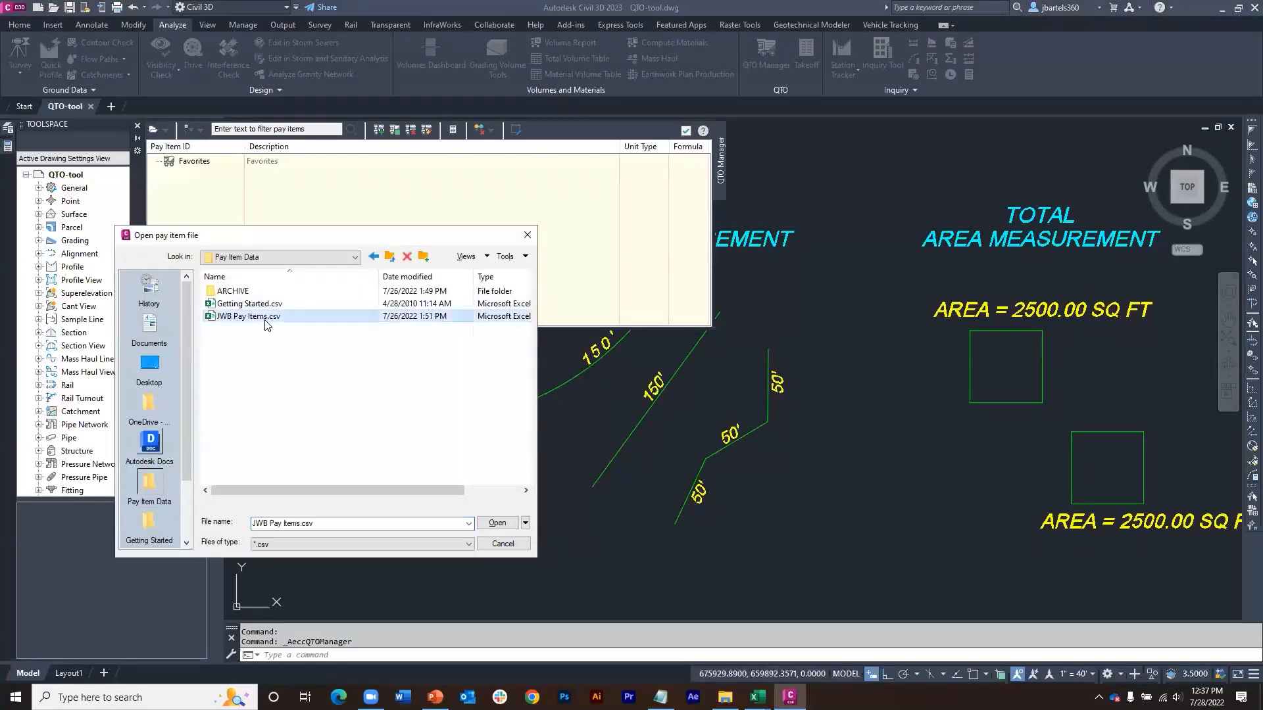
left_click(496, 524)
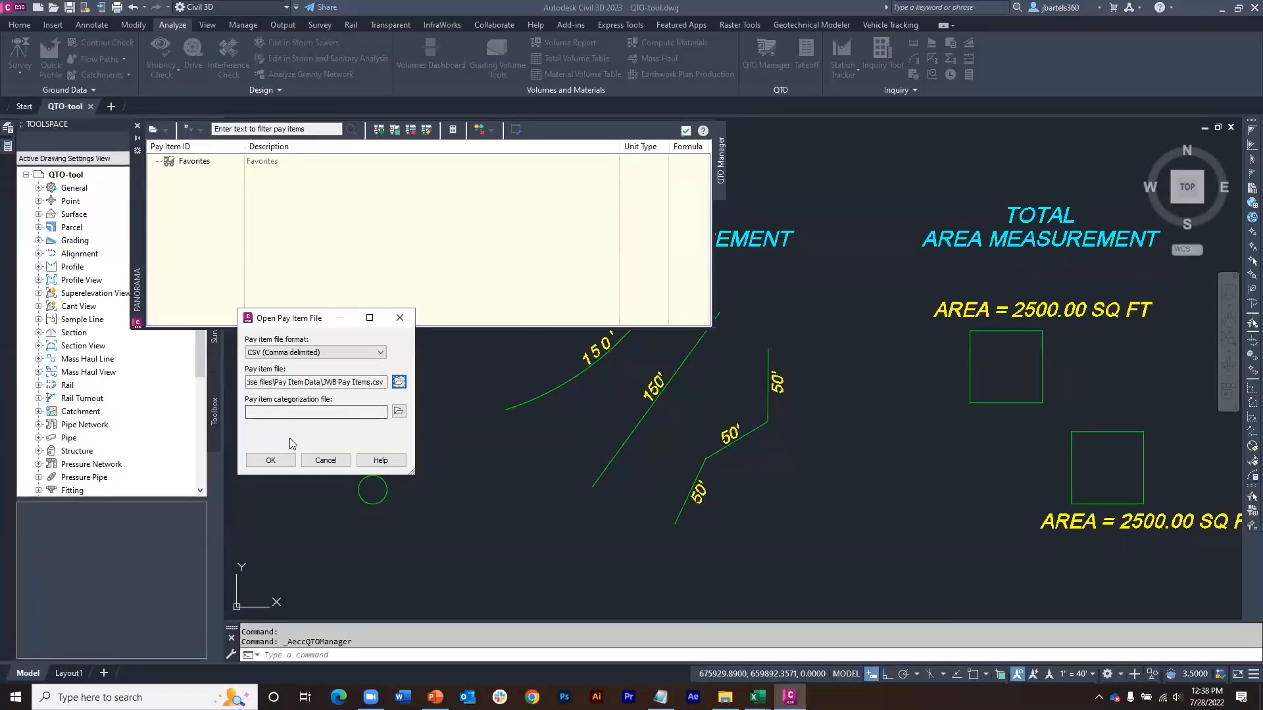
left_click(279, 461)
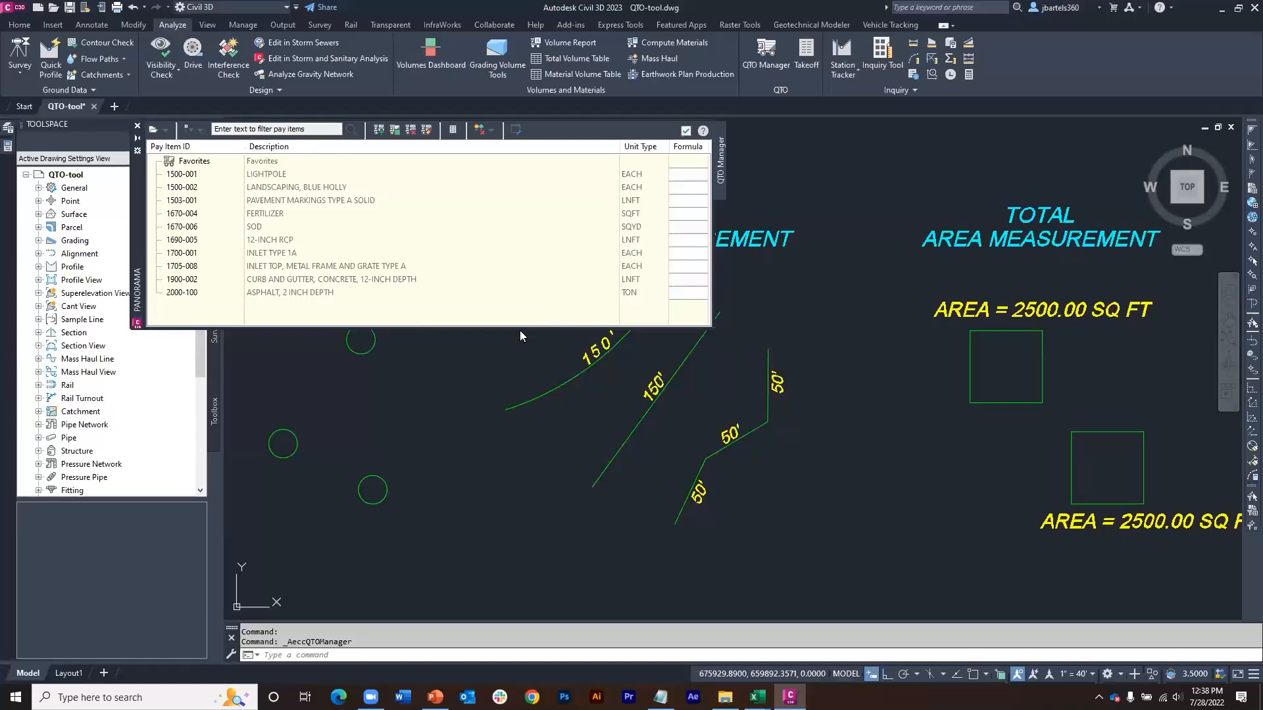
Step: Assign pay item 1500-001 LIGHTPOLE to the three circles under TOTAL ITEM COUNT and check the assignment on one circle
scroll(501, 359, "down", 4)
middle_click_drag(535, 372, 581, 398)
scroll(563, 388, "down", 3)
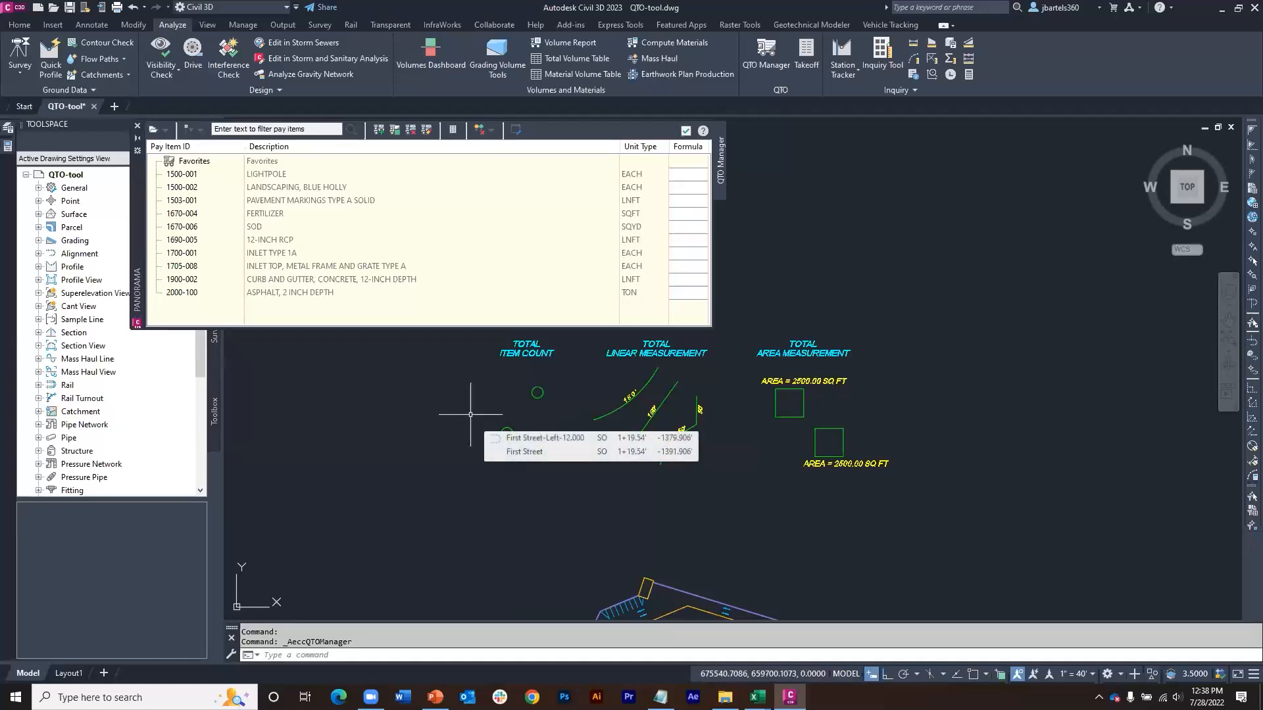
scroll(465, 409, "up", 2)
middle_click_drag(465, 410, 457, 450)
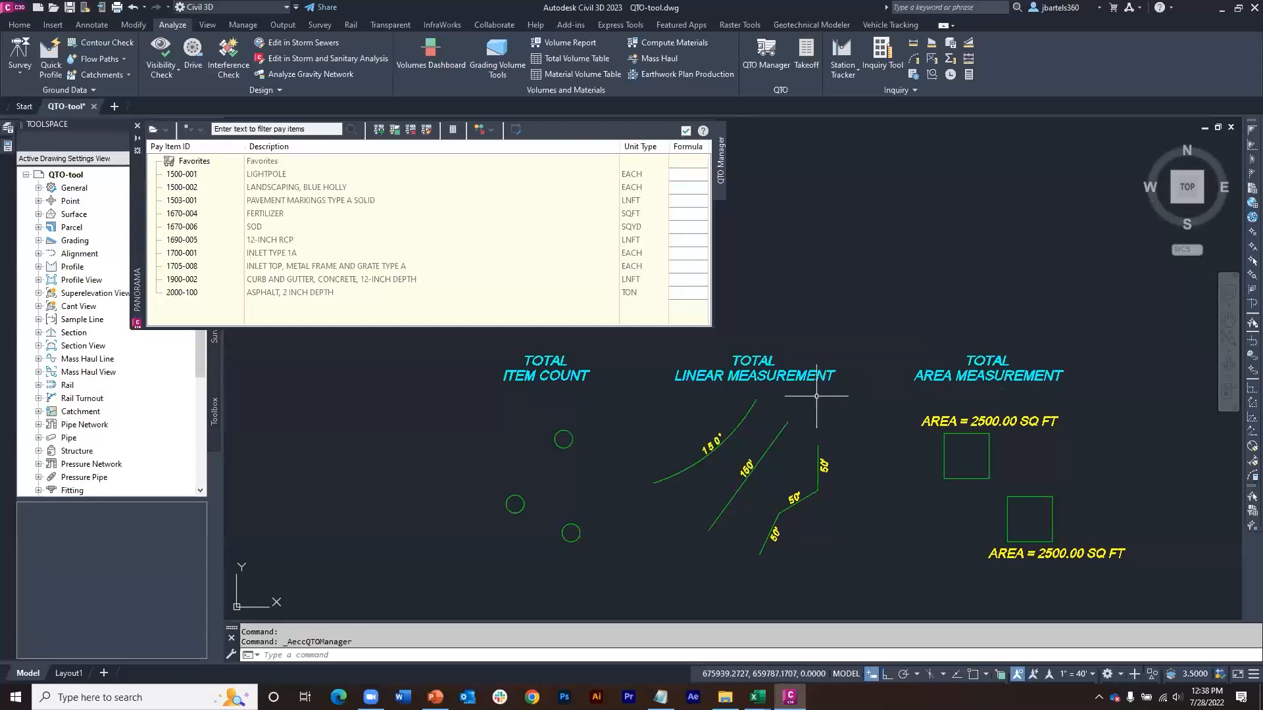
middle_click_drag(653, 421, 659, 410)
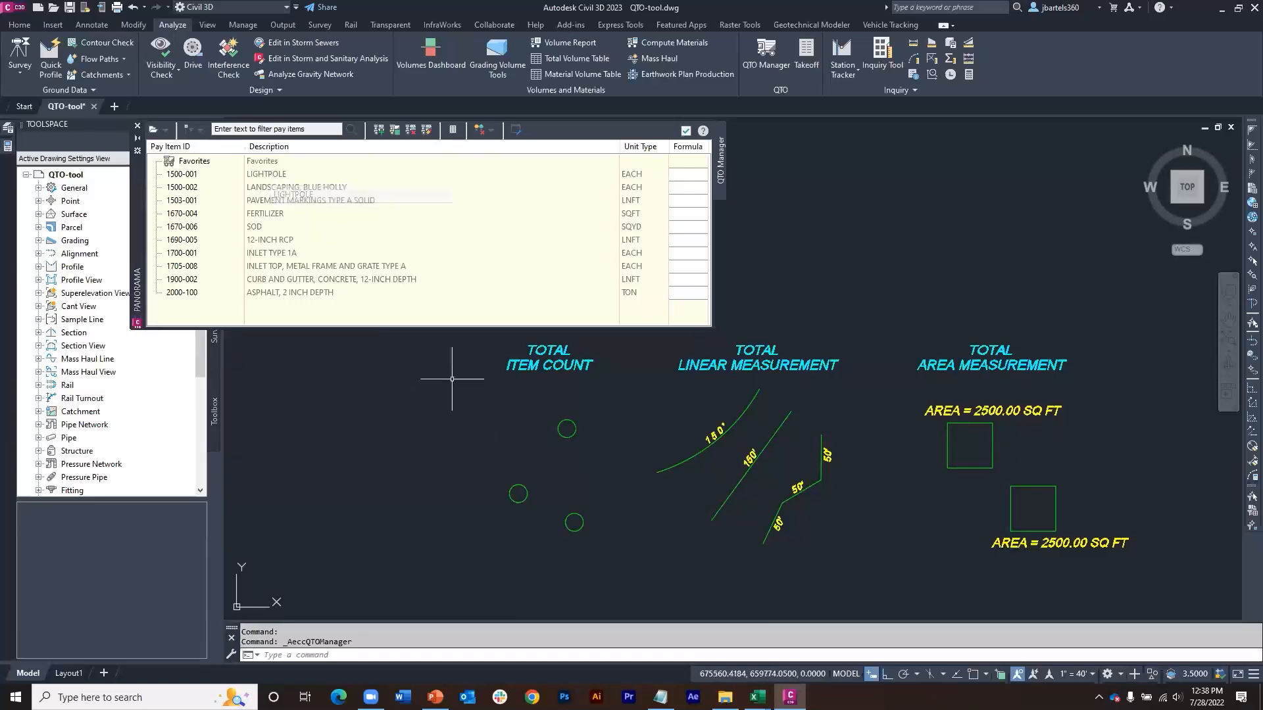
left_click(615, 408)
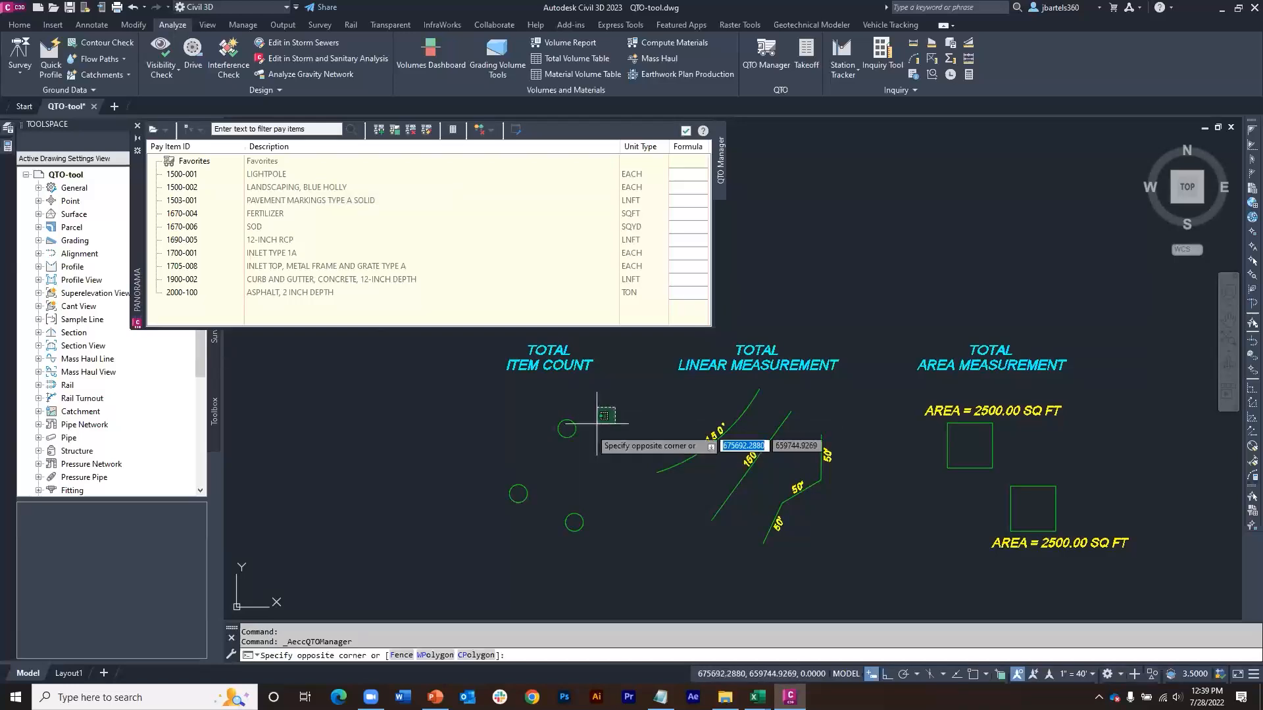
left_click(481, 547)
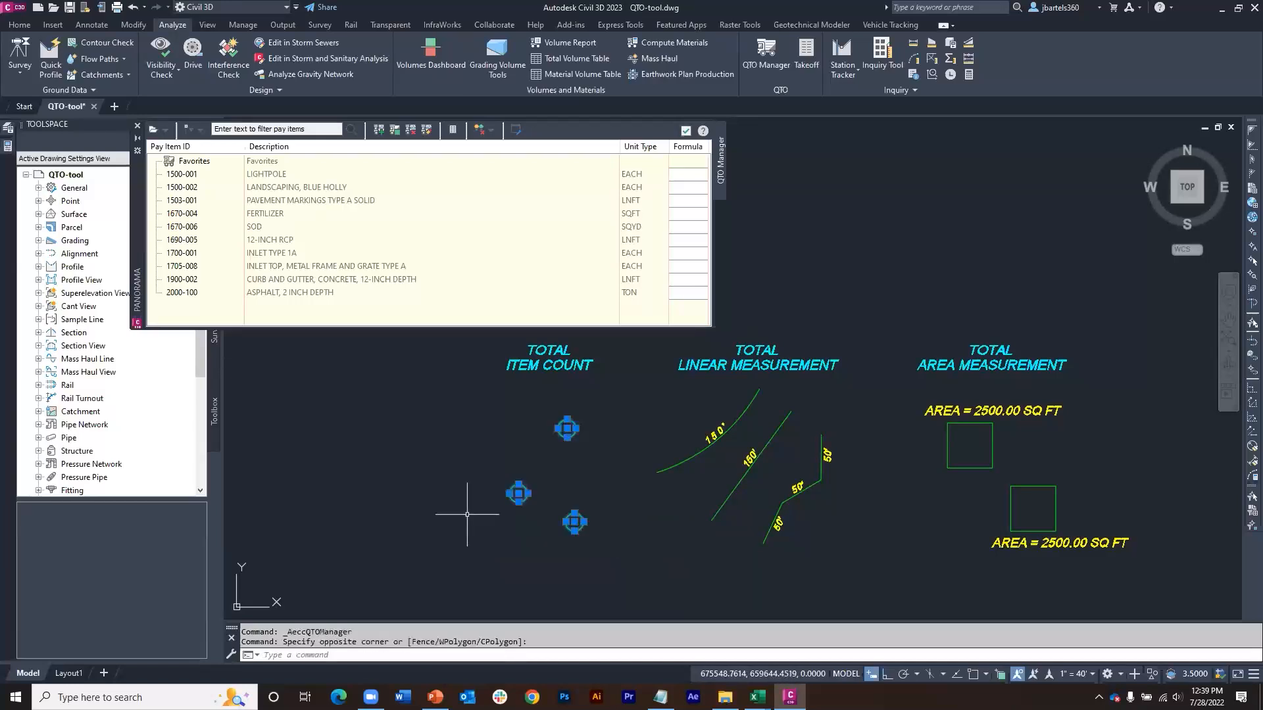
right_click(266, 176)
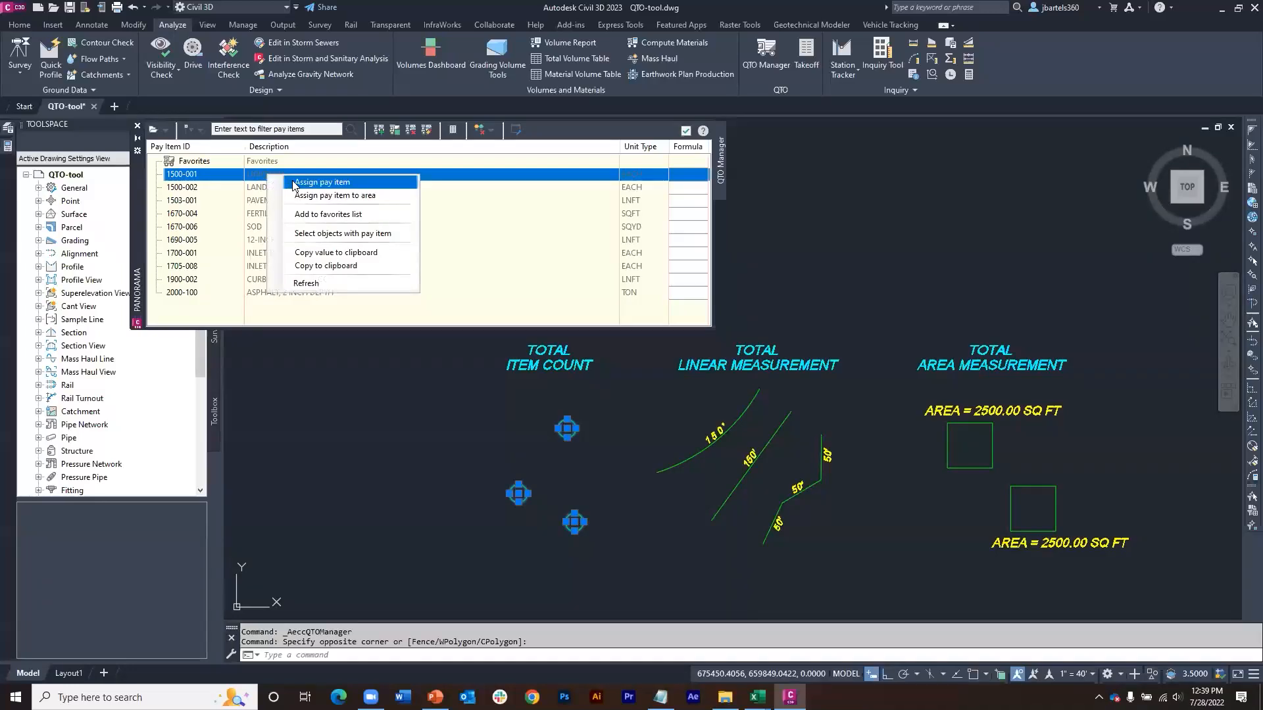
left_click(323, 182)
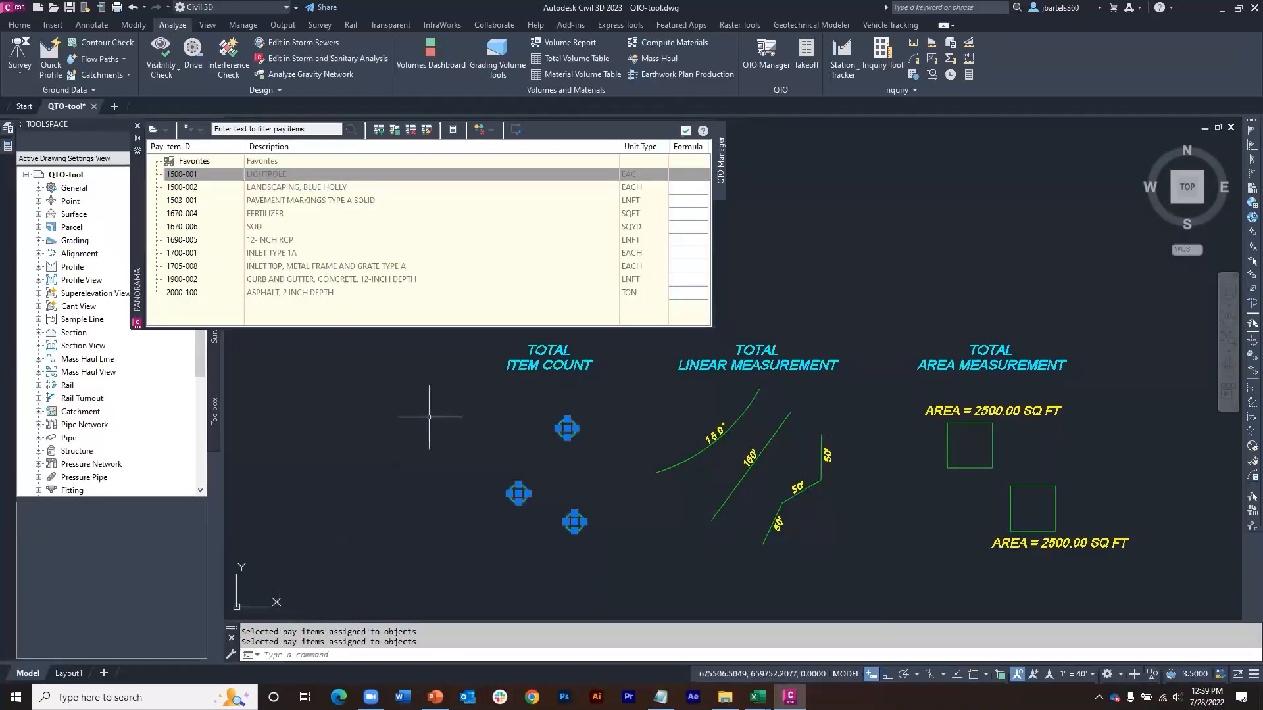
key("Escape")
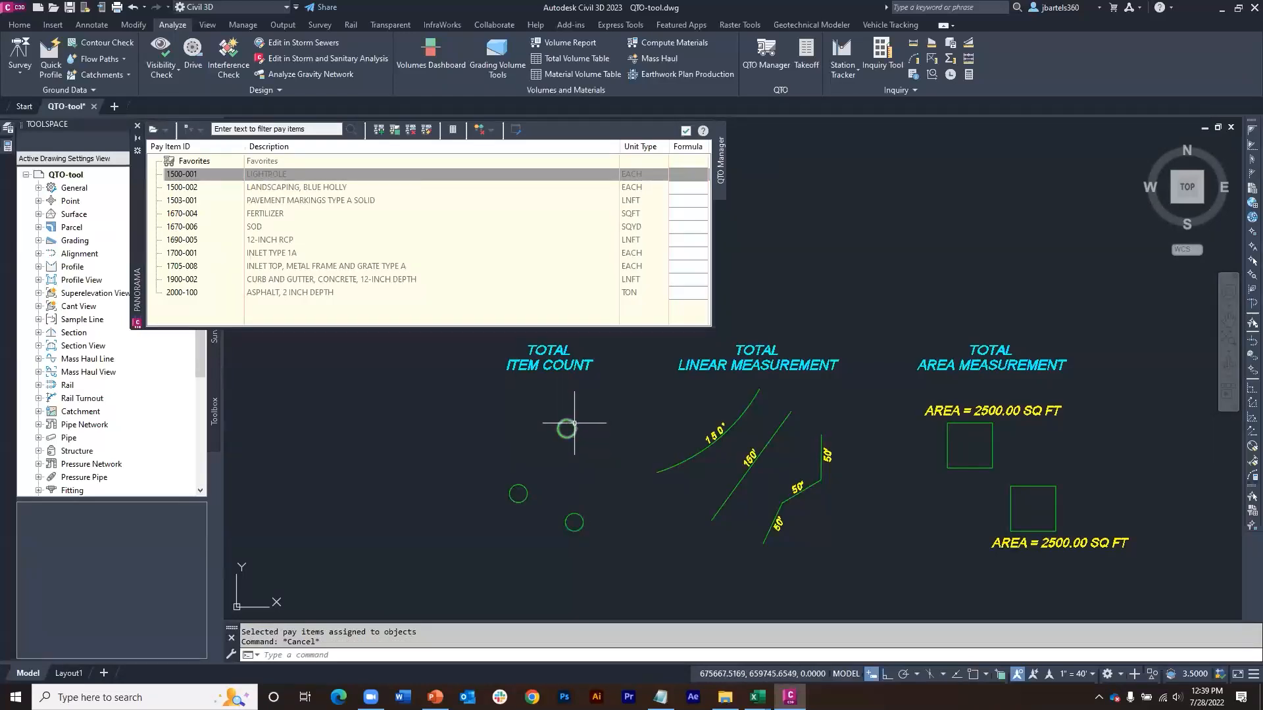
mouse_move(574, 424)
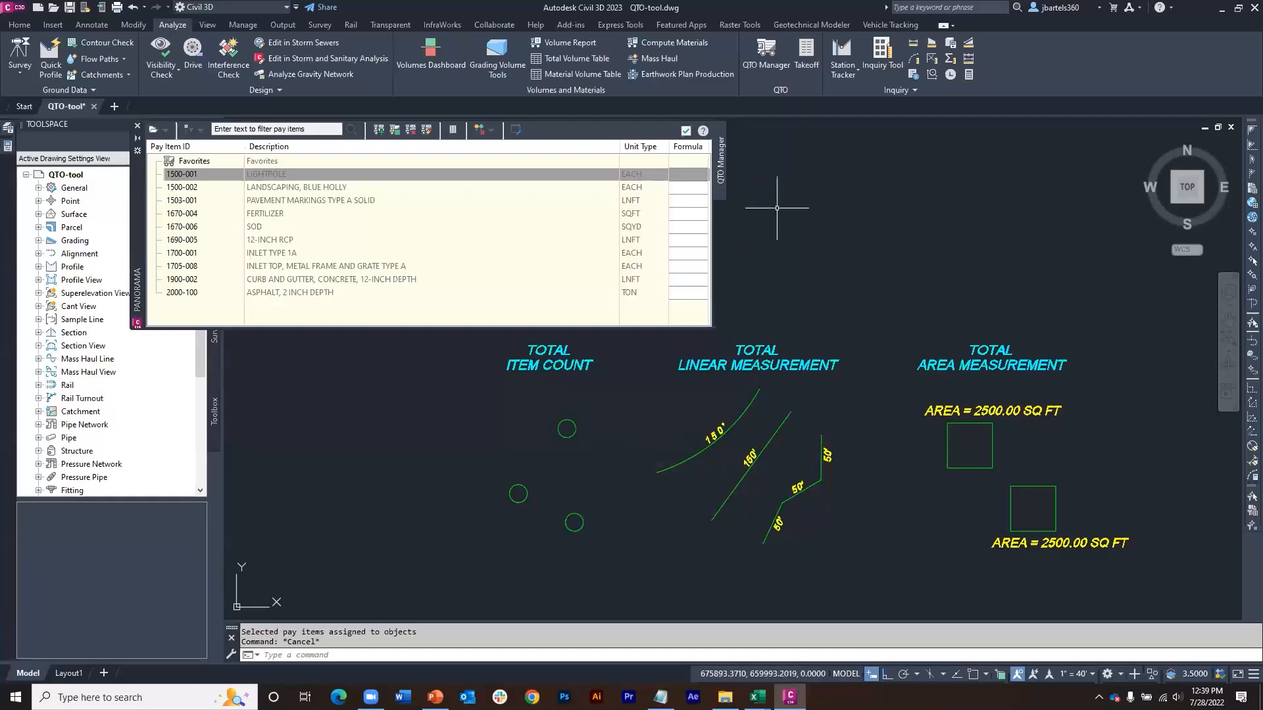
Step: Compute a summary quantity takeoff for the whole drawing, review it in the Summary (HTML).xsl format, and close the report
left_click(807, 59)
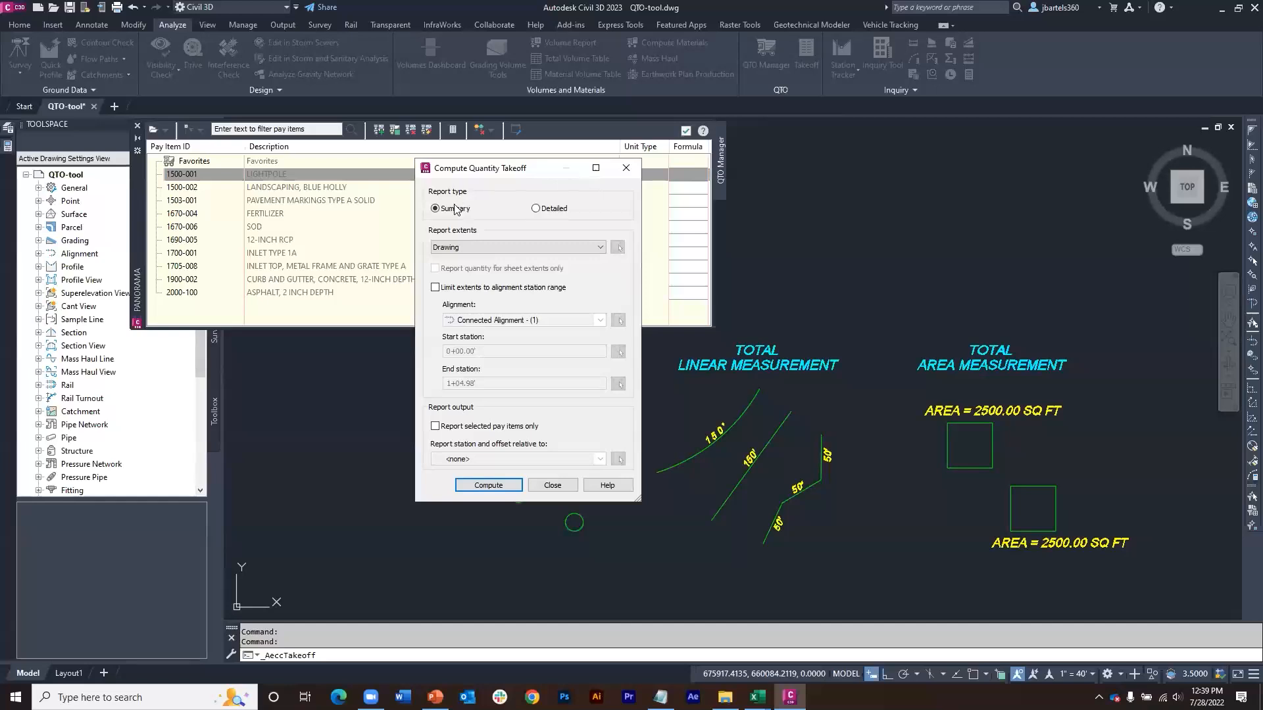
left_click(488, 484)
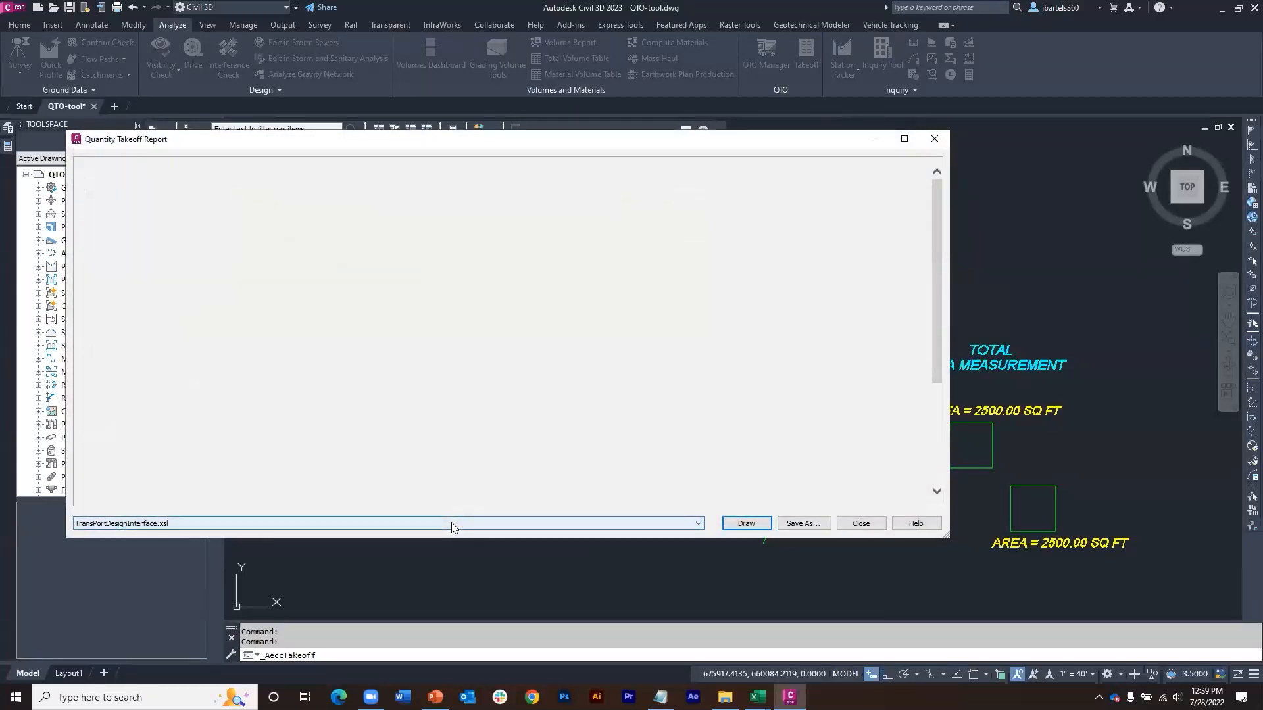
left_click(452, 523)
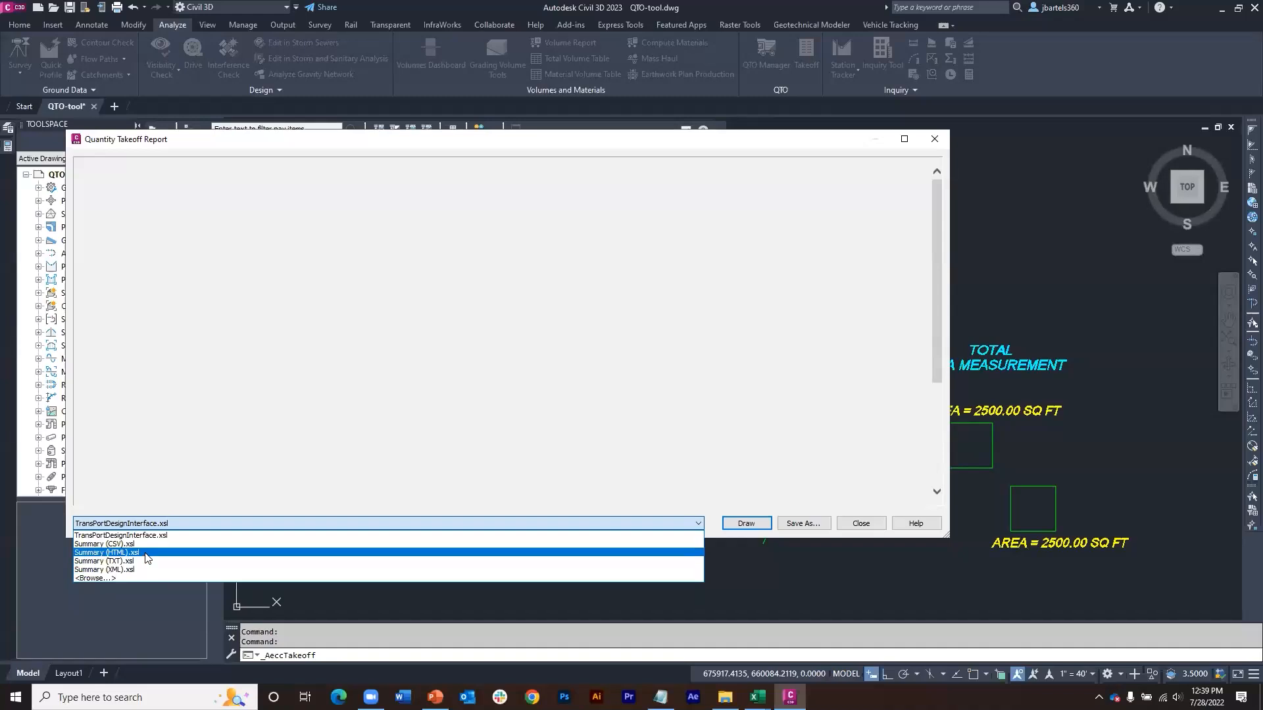
left_click(146, 558)
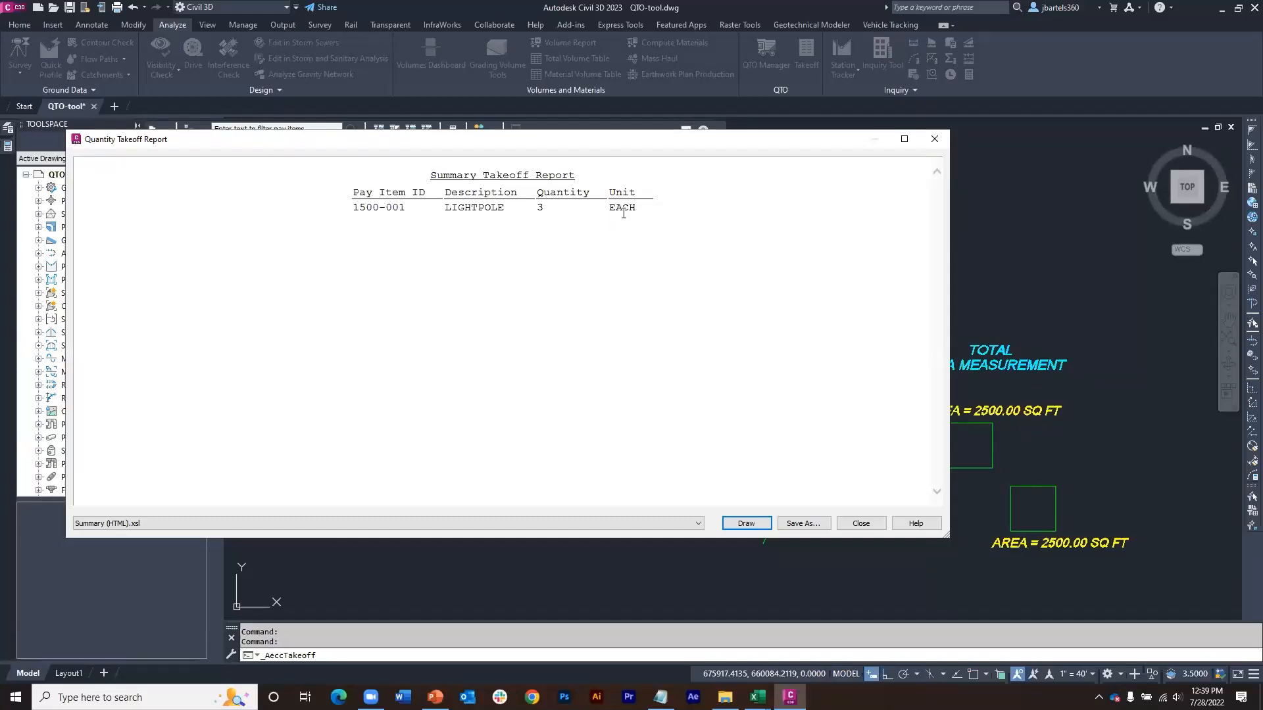
left_click(933, 139)
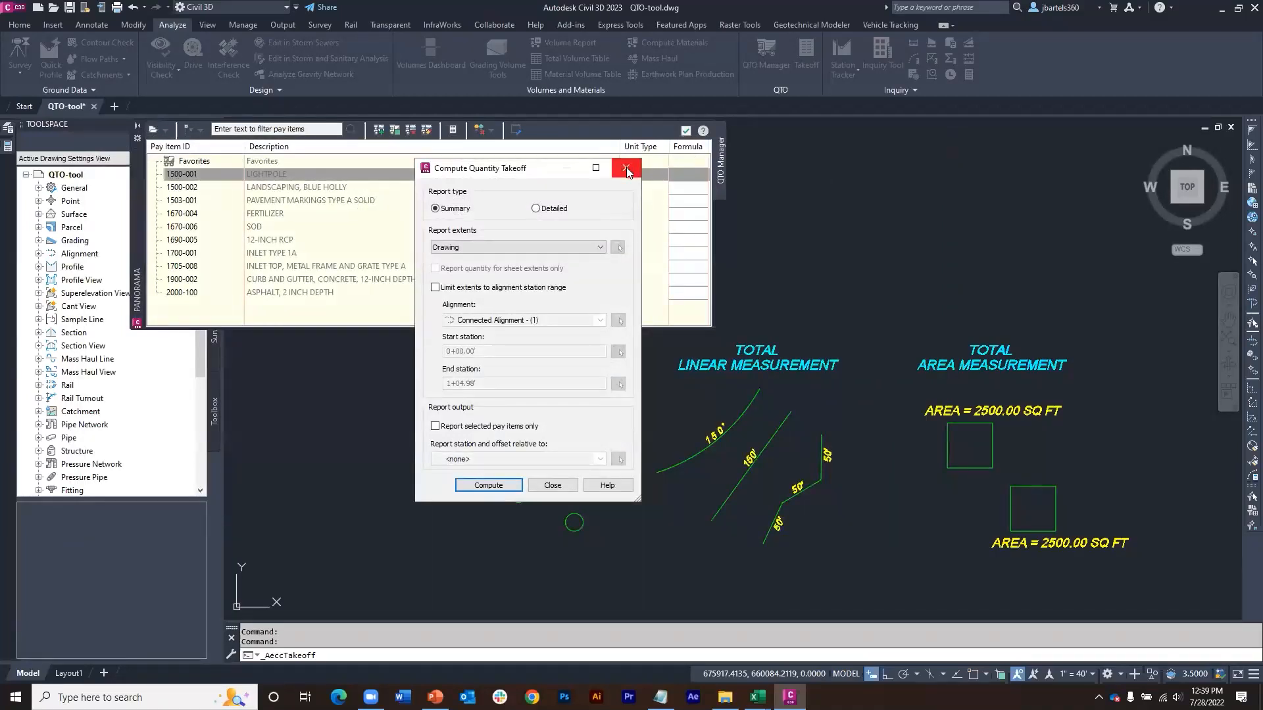
left_click(627, 173)
Step: Assign pay item 1503-001 PAVEMENT MARKINGS TYPE A SOLID to the arc, line and polyline under TOTAL LINEAR MEASUREMENT and check it on the arc
scroll(822, 357, "up", 2)
mouse_move(631, 459)
middle_mouse_down()
mouse_move(743, 406)
mouse_move(798, 339)
middle_mouse_up()
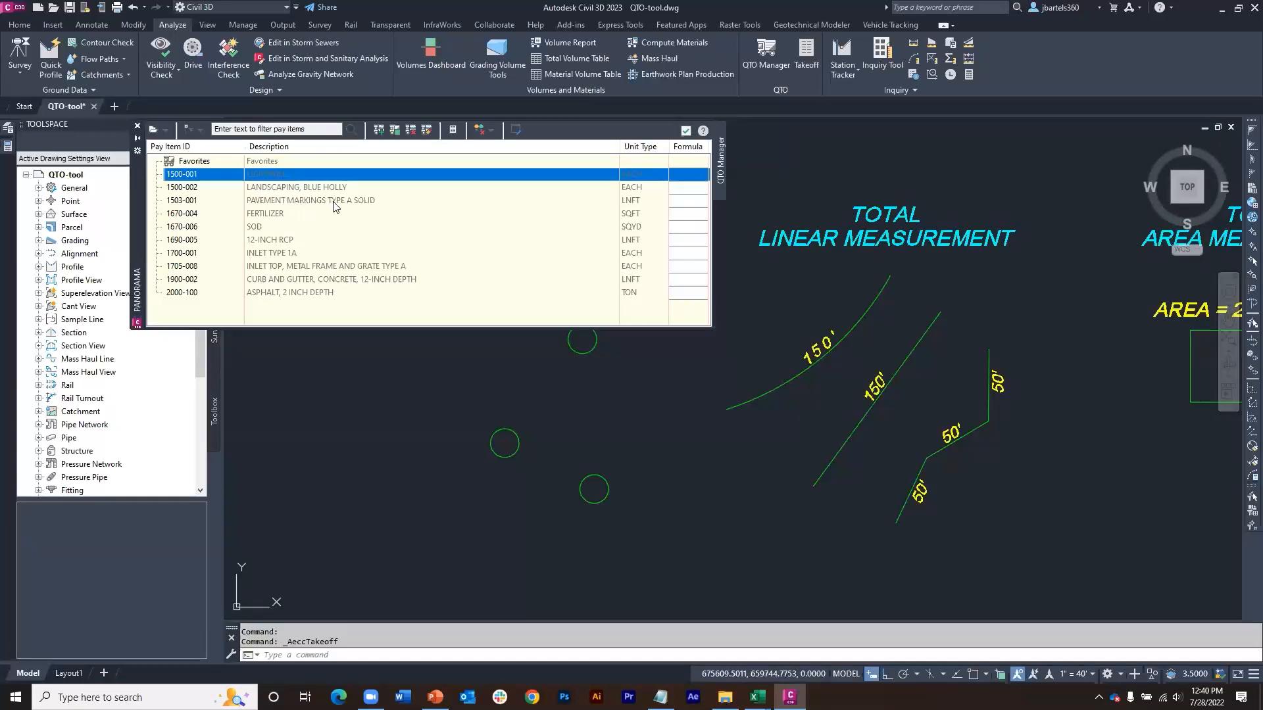
left_click(825, 442)
mouse_move(790, 412)
left_mouse_down()
mouse_move(769, 389)
mouse_move(757, 416)
mouse_move(901, 519)
mouse_move(911, 506)
mouse_move(897, 503)
left_mouse_up()
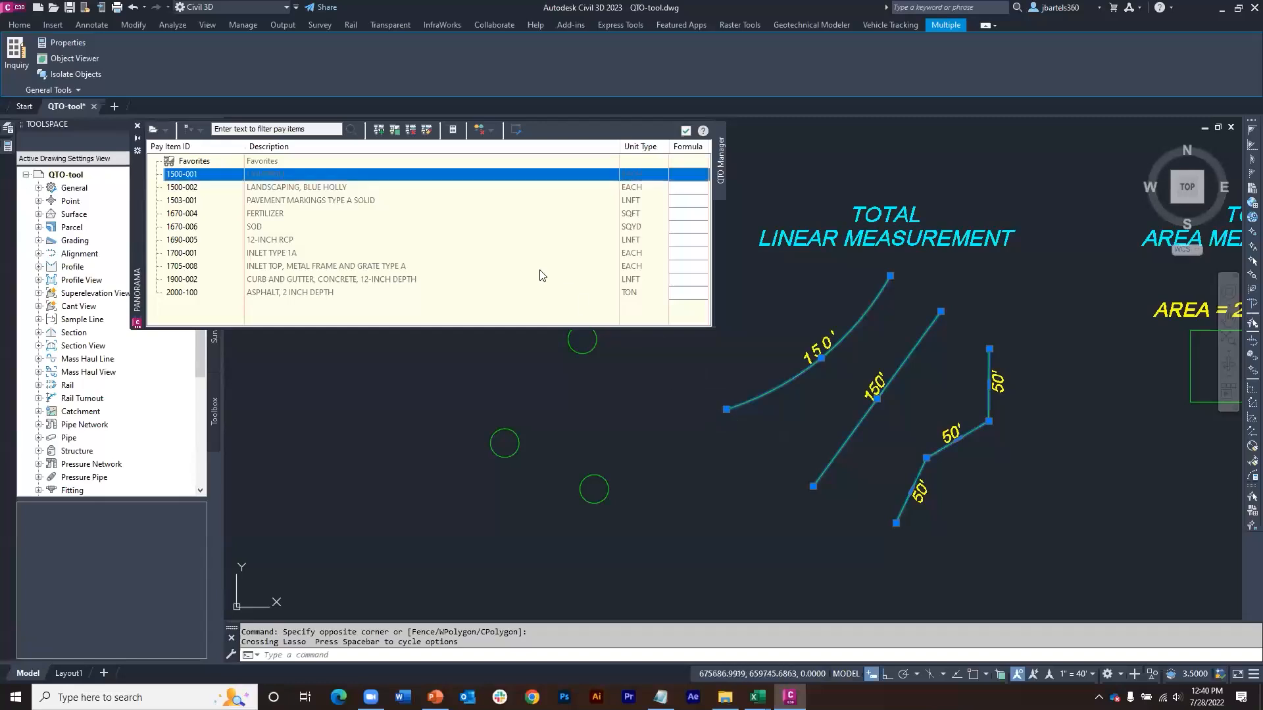
right_click(317, 207)
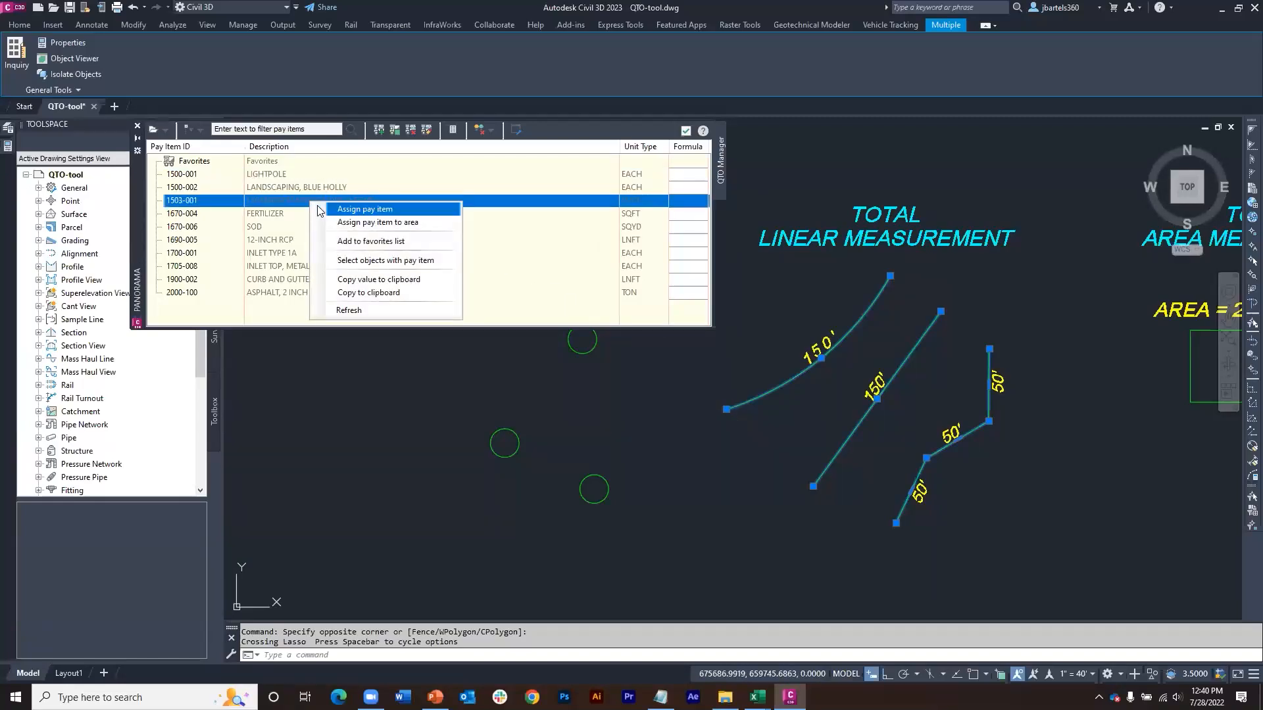
left_click(360, 209)
key("Escape")
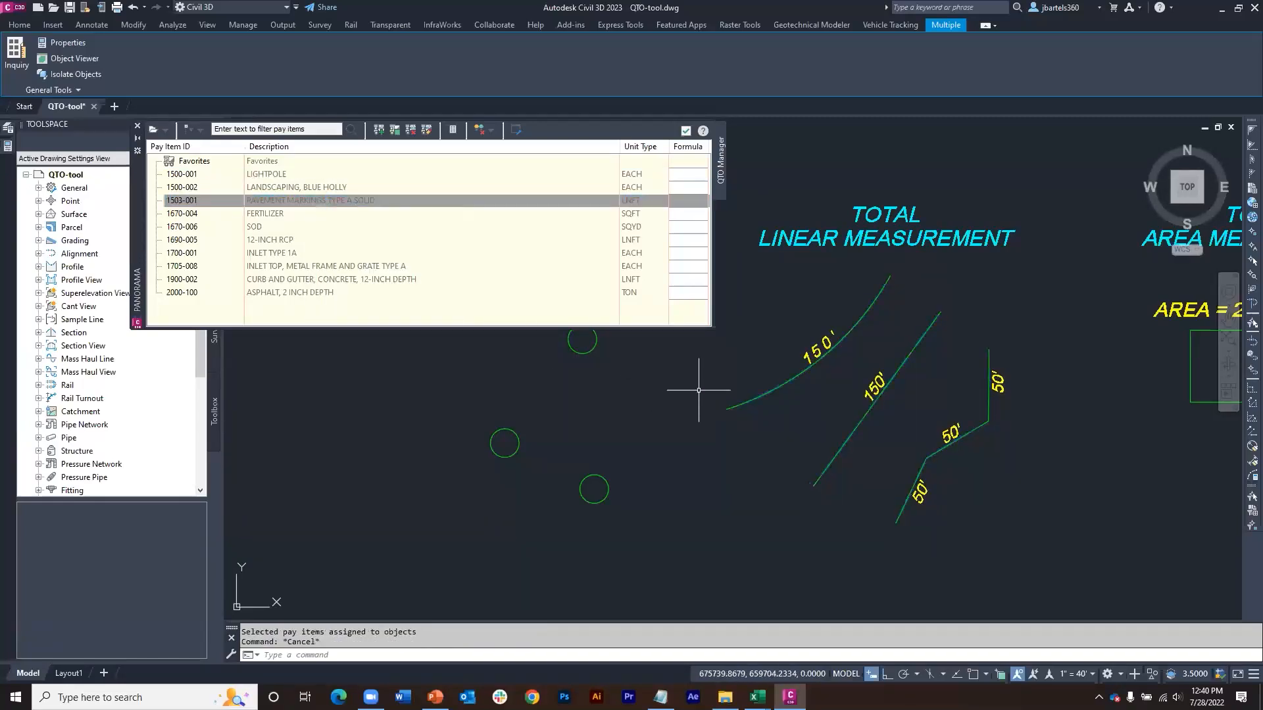
mouse_move(755, 398)
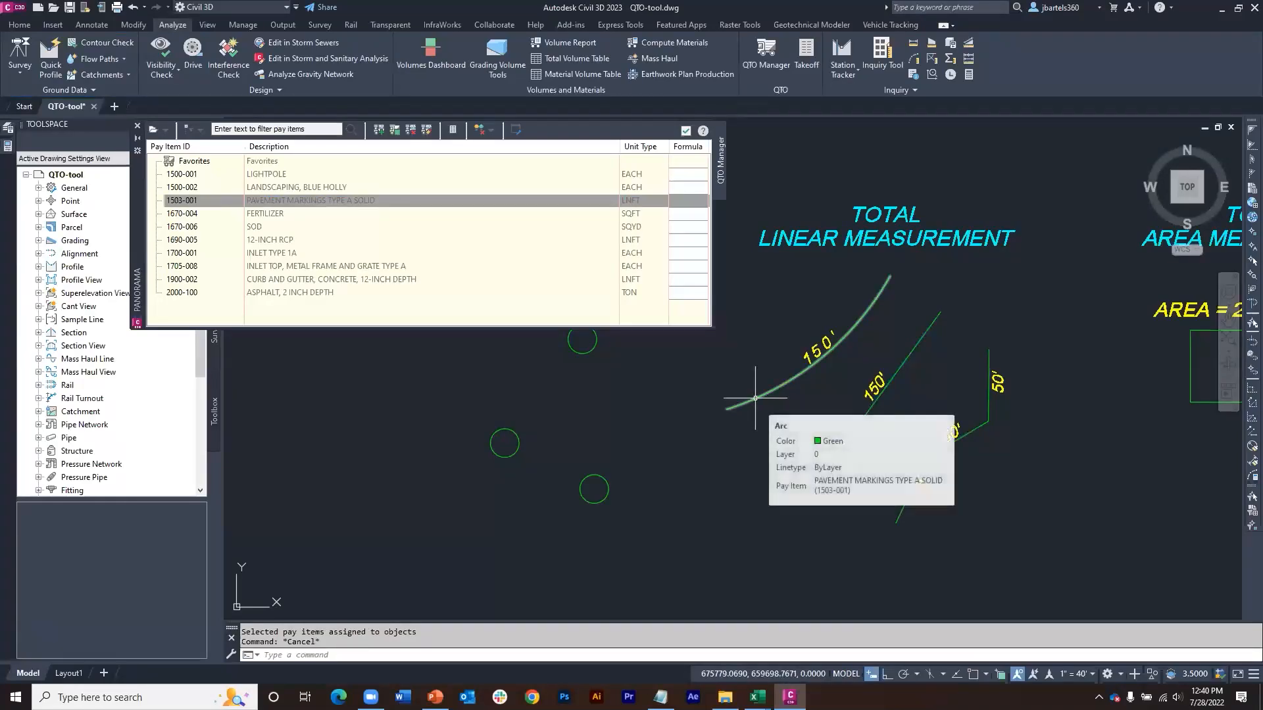
Step: Recompute the drawing's summary takeoff to review the linear pay item quantity in Summary (HTML).xsl format, then close the report and takeoff dialog
left_click(806, 56)
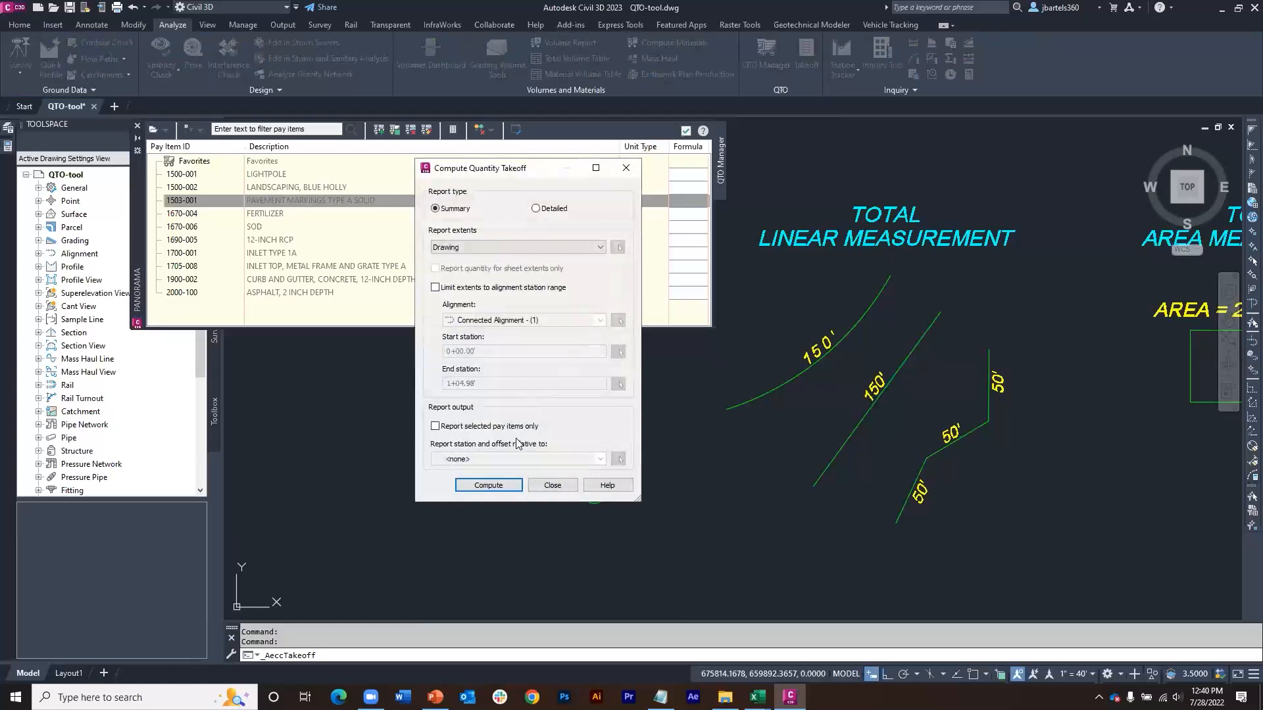
left_click(499, 485)
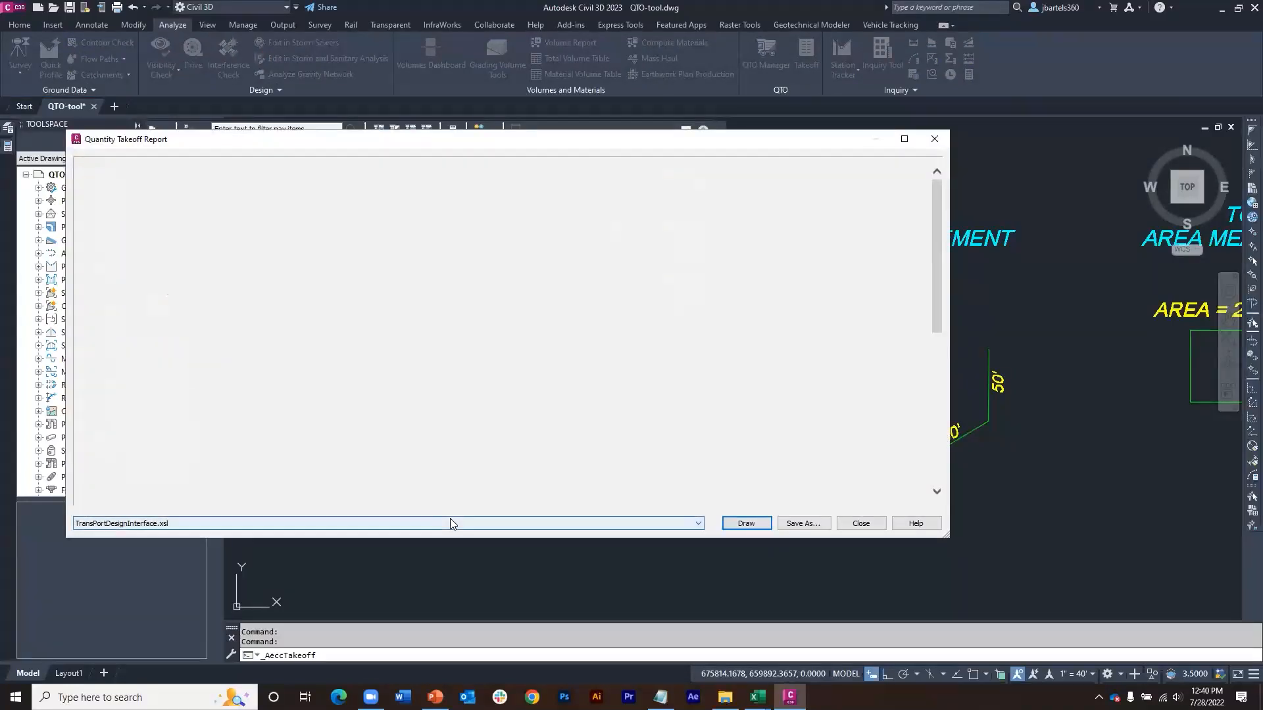
left_click(359, 525)
left_click(268, 552)
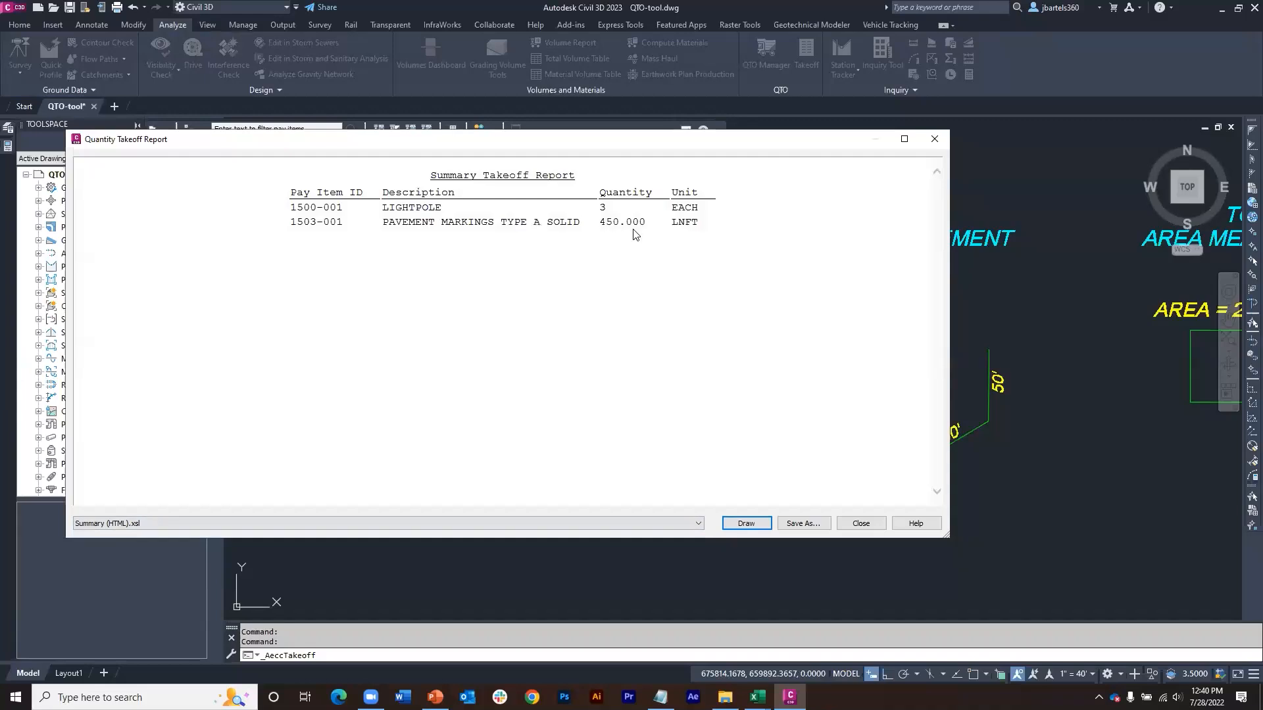
left_click(934, 139)
left_click(543, 481)
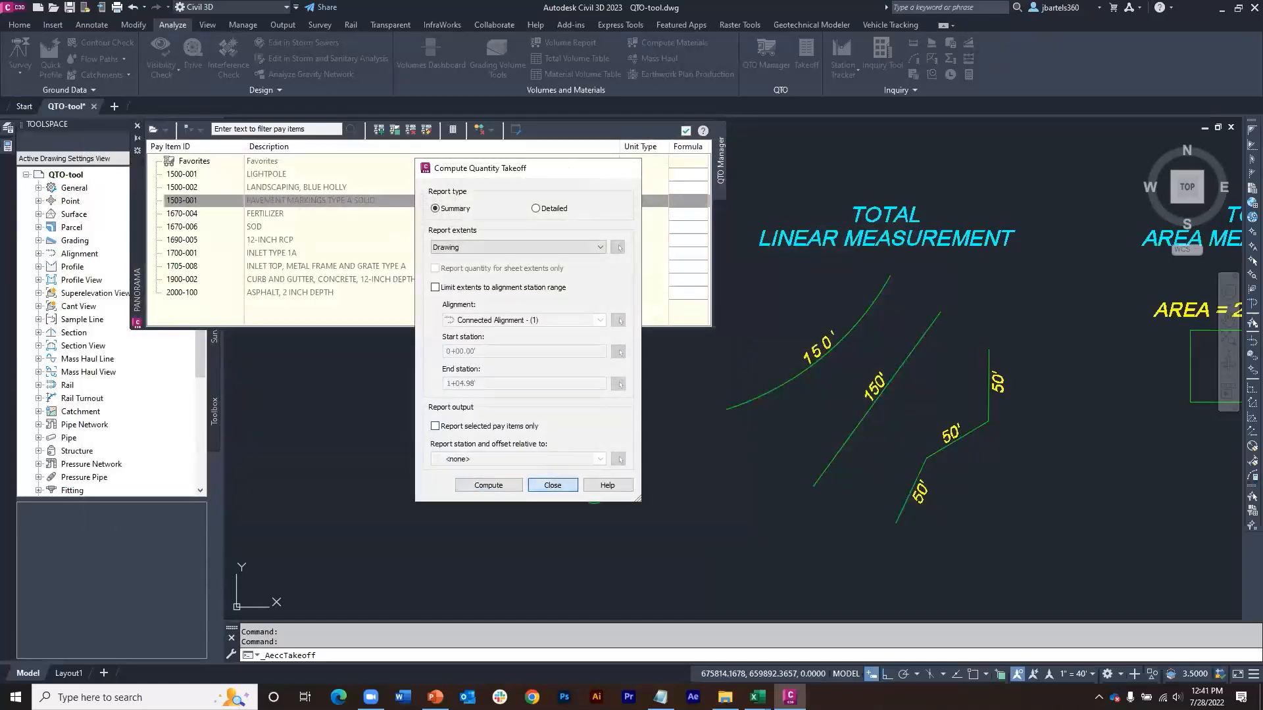
scroll(822, 408, "down", 3)
middle_click_drag(846, 394, 766, 348)
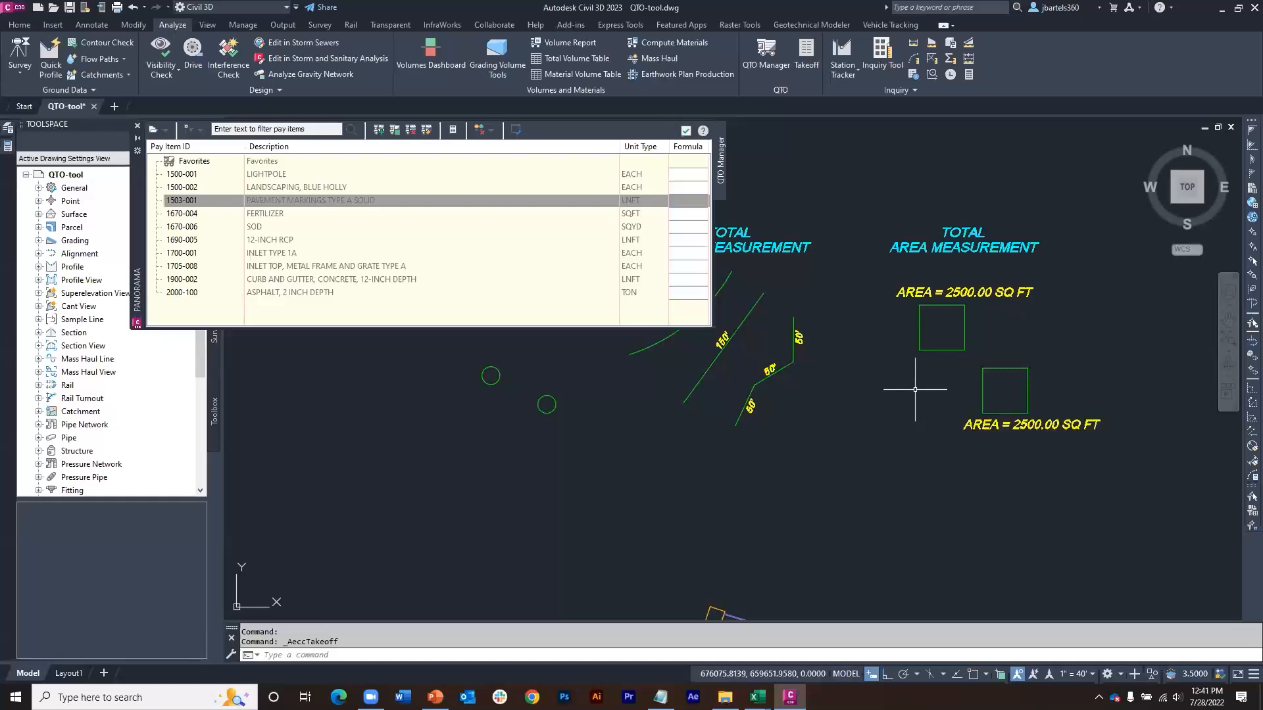
Step: Assign pay items 1670-004 FERTILIZER and 1670-006 SOD to both squares under TOTAL AREA MEASUREMENT, picking them as area objects
left_click(904, 332)
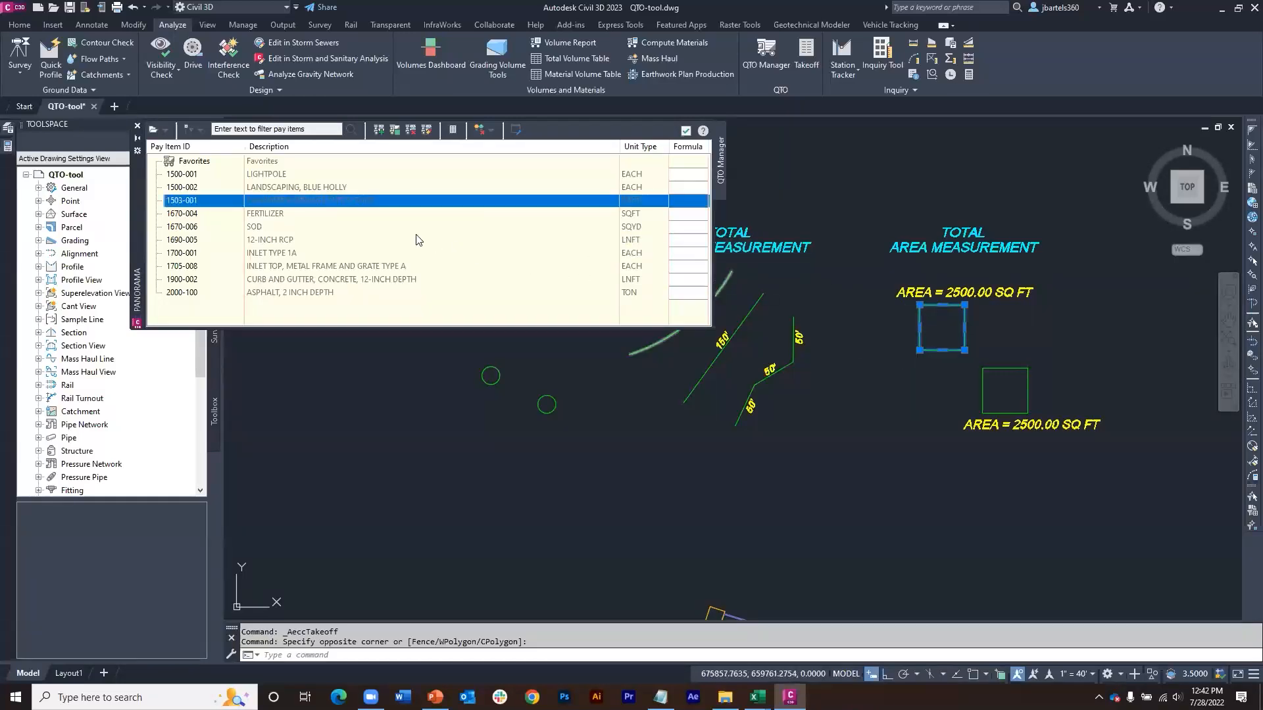
left_click(262, 215)
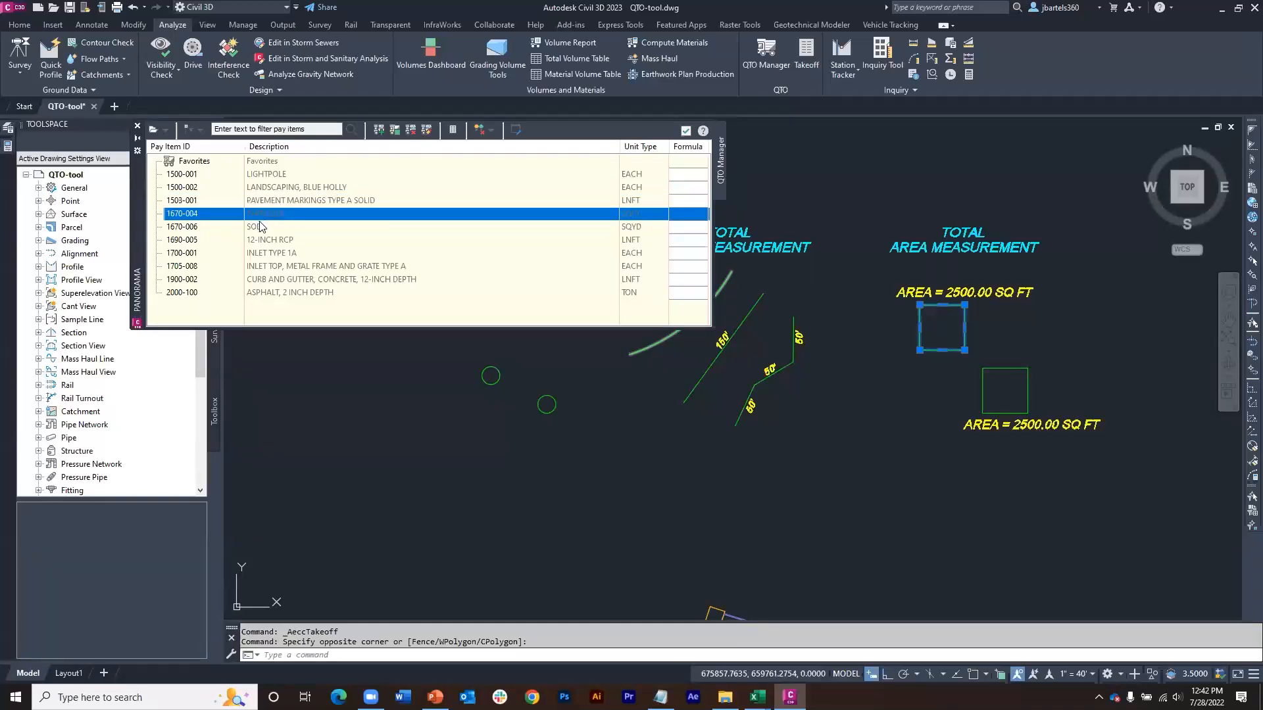
left_click(261, 229, "ctrl")
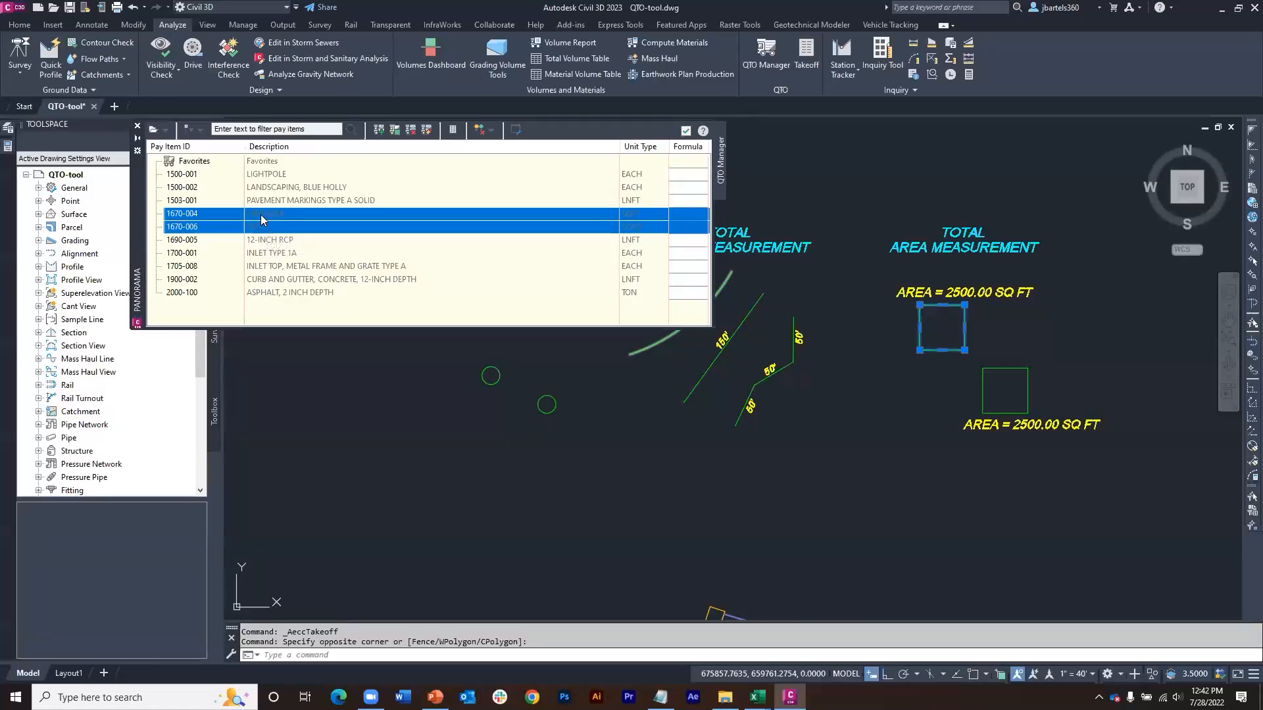
right_click(261, 220)
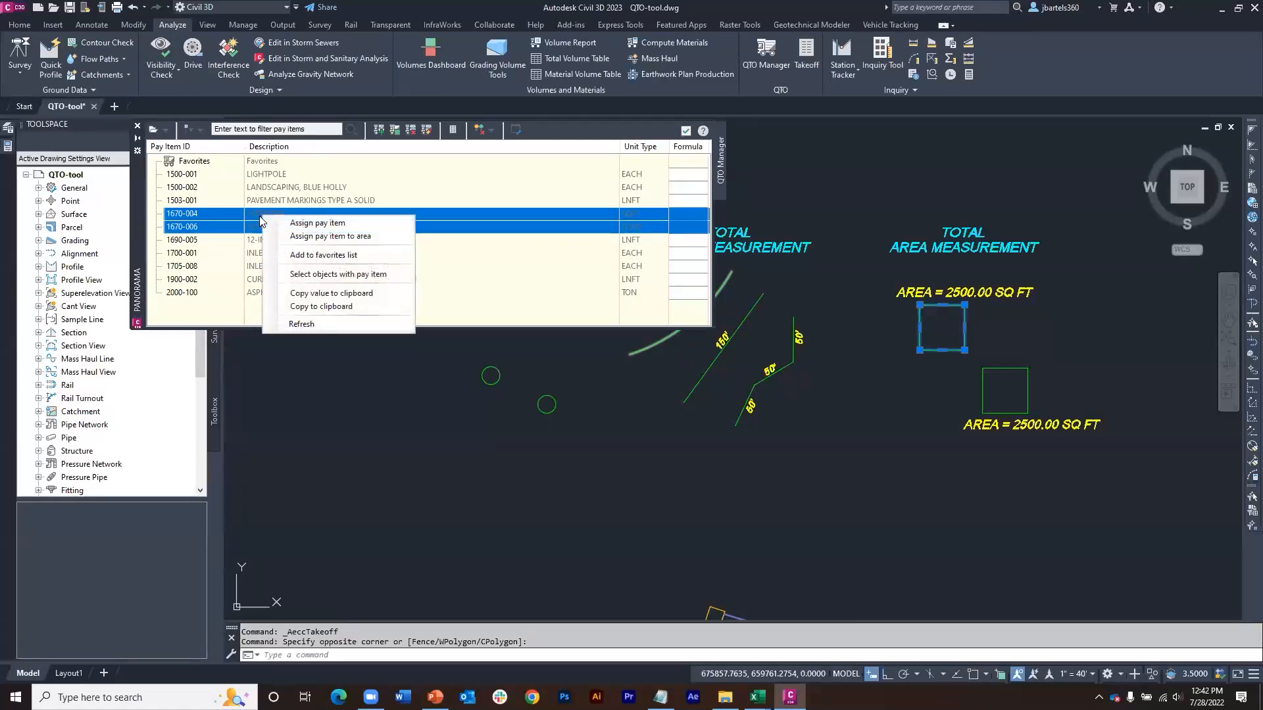
left_click(290, 237)
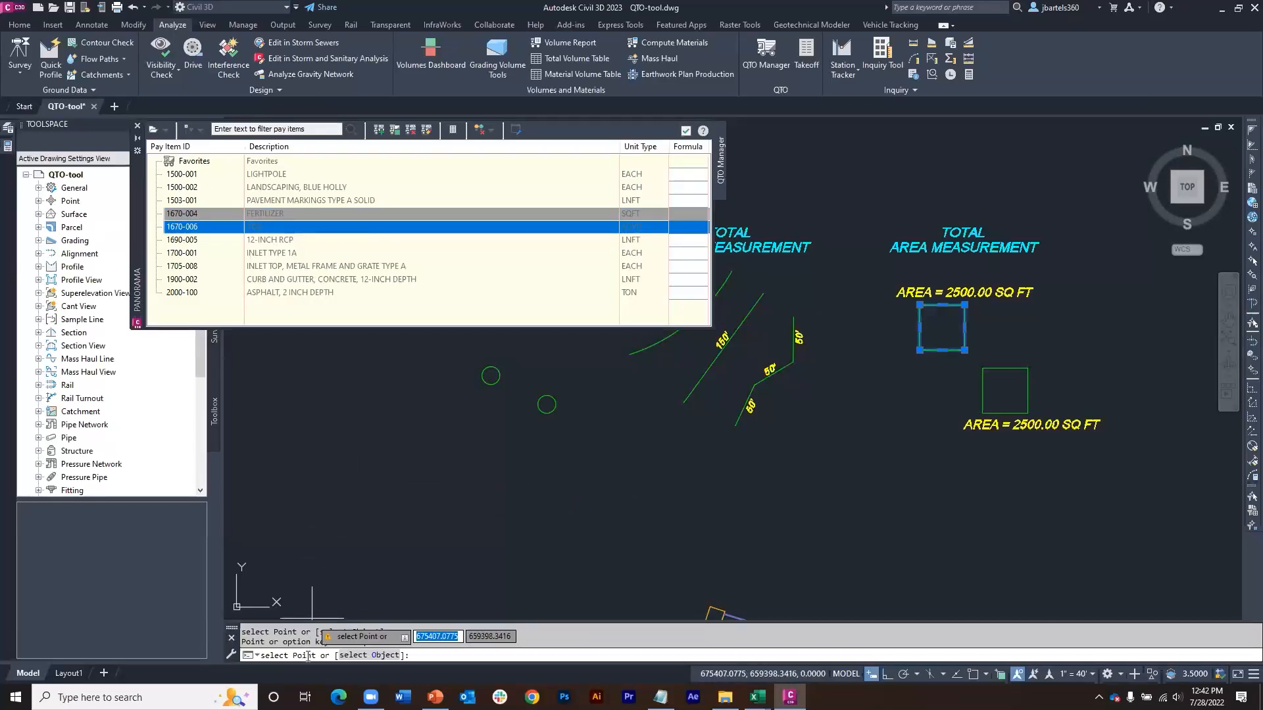
left_click(378, 656)
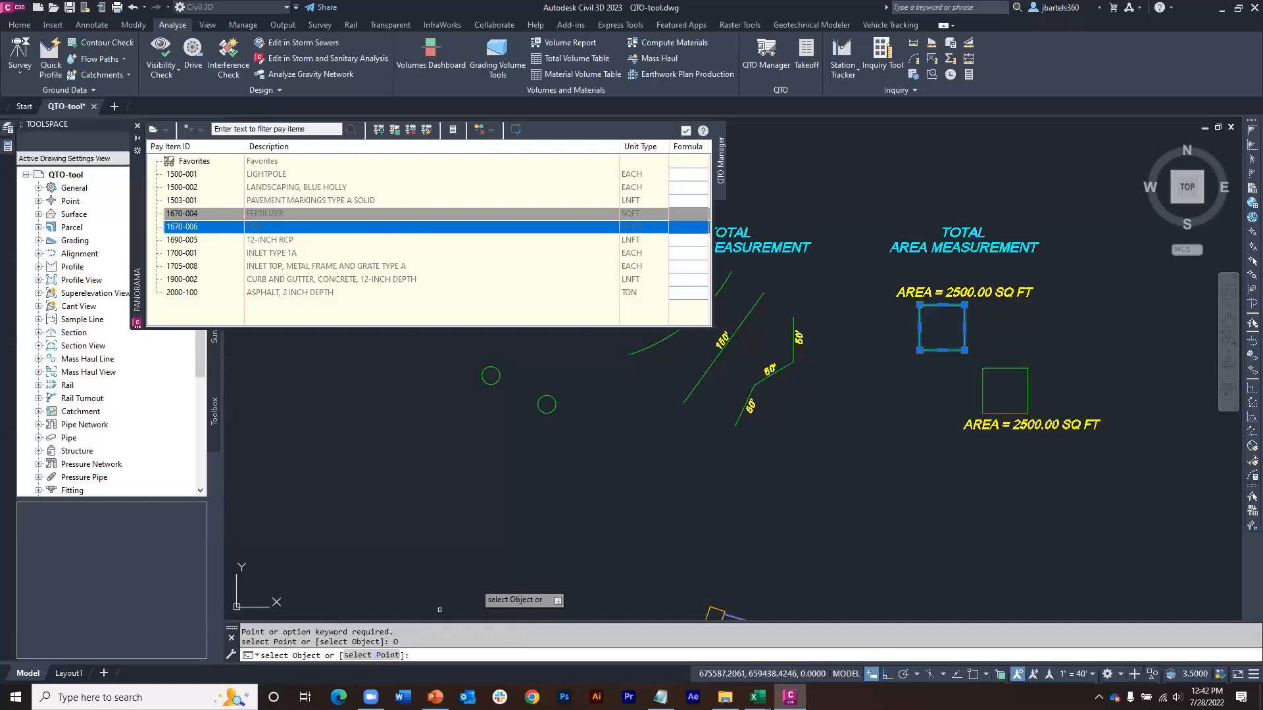
left_click(919, 319)
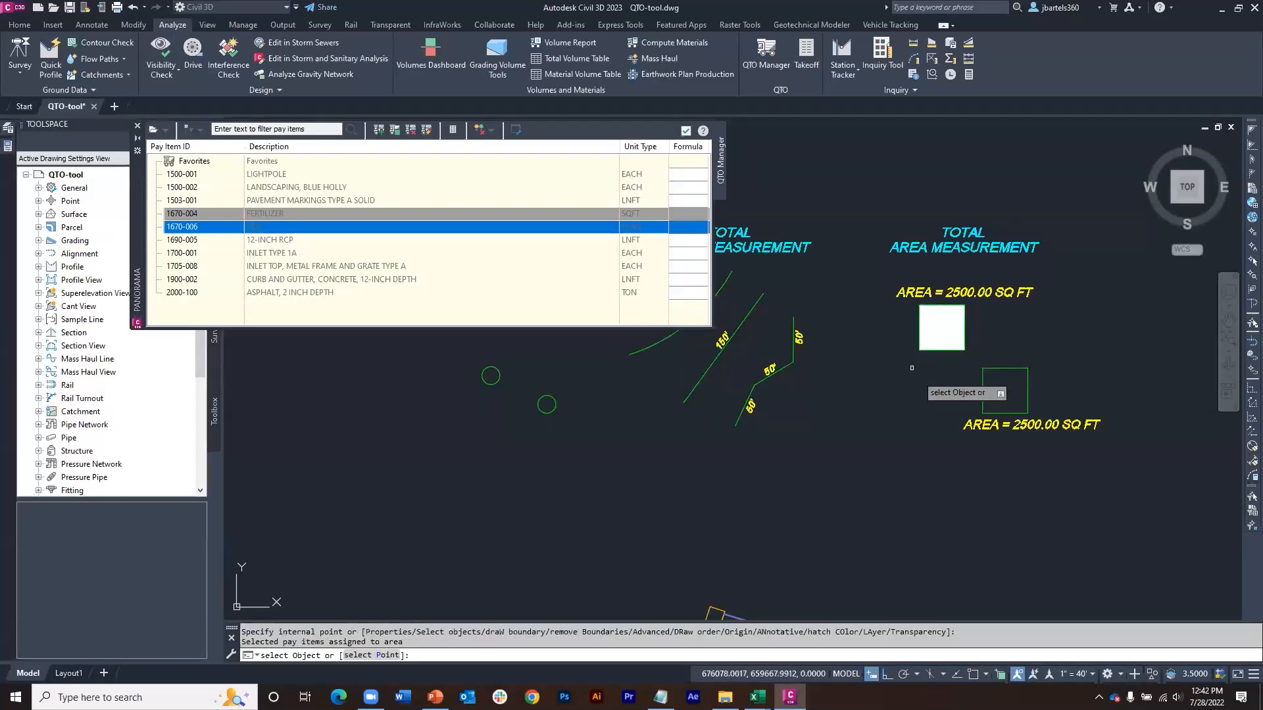
left_click(983, 380)
key("Return")
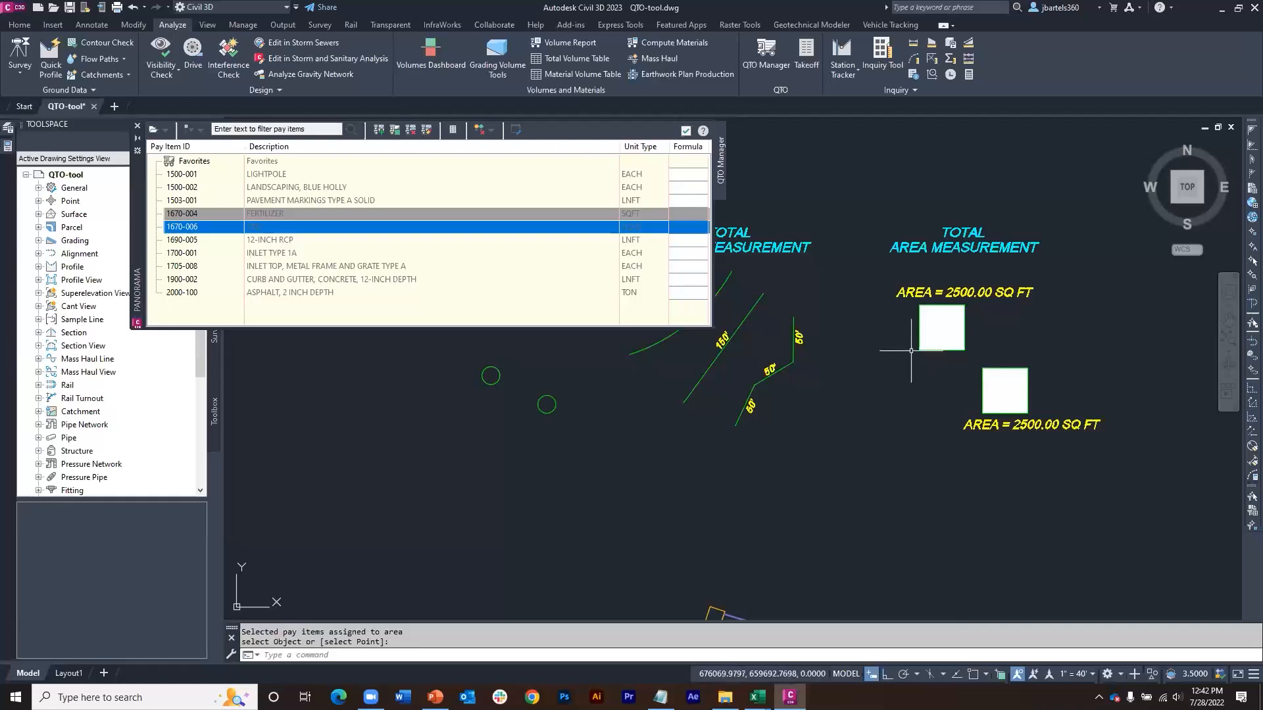
Step: Bring the upper square's hatch to the front of the display order and check its assigned pay items
left_click(932, 330)
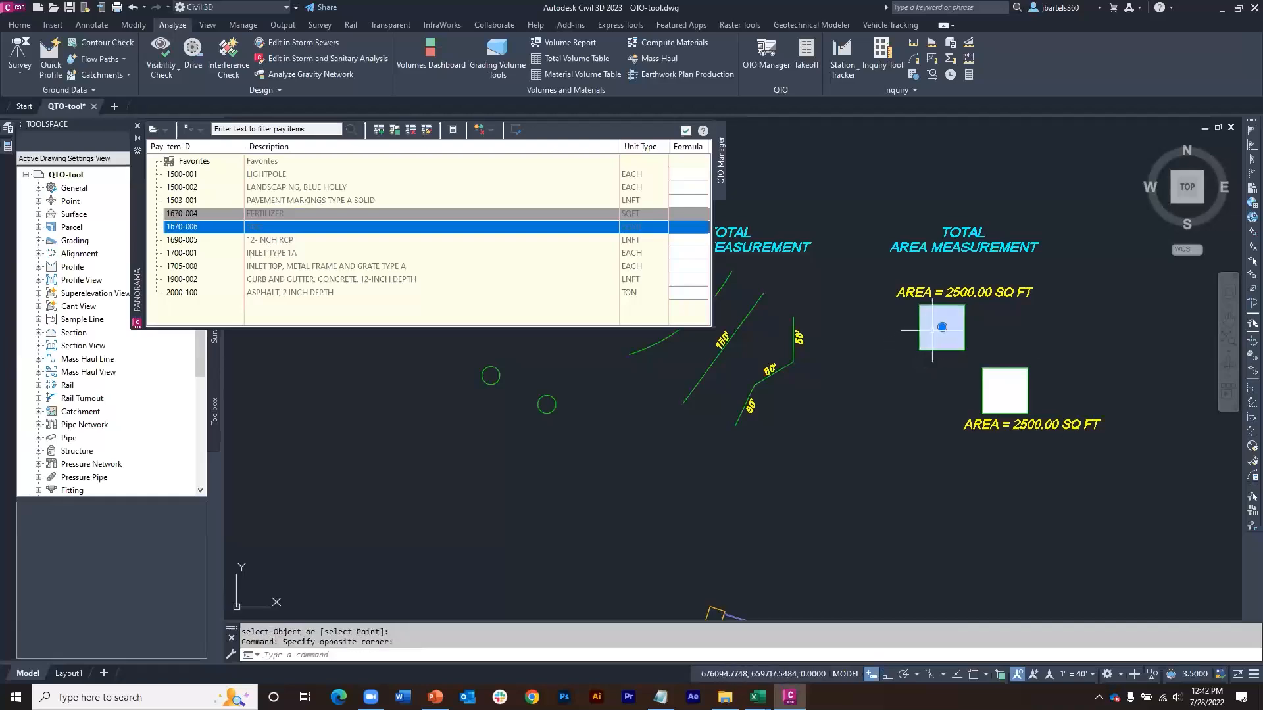
right_click(882, 339)
mouse_move(927, 421)
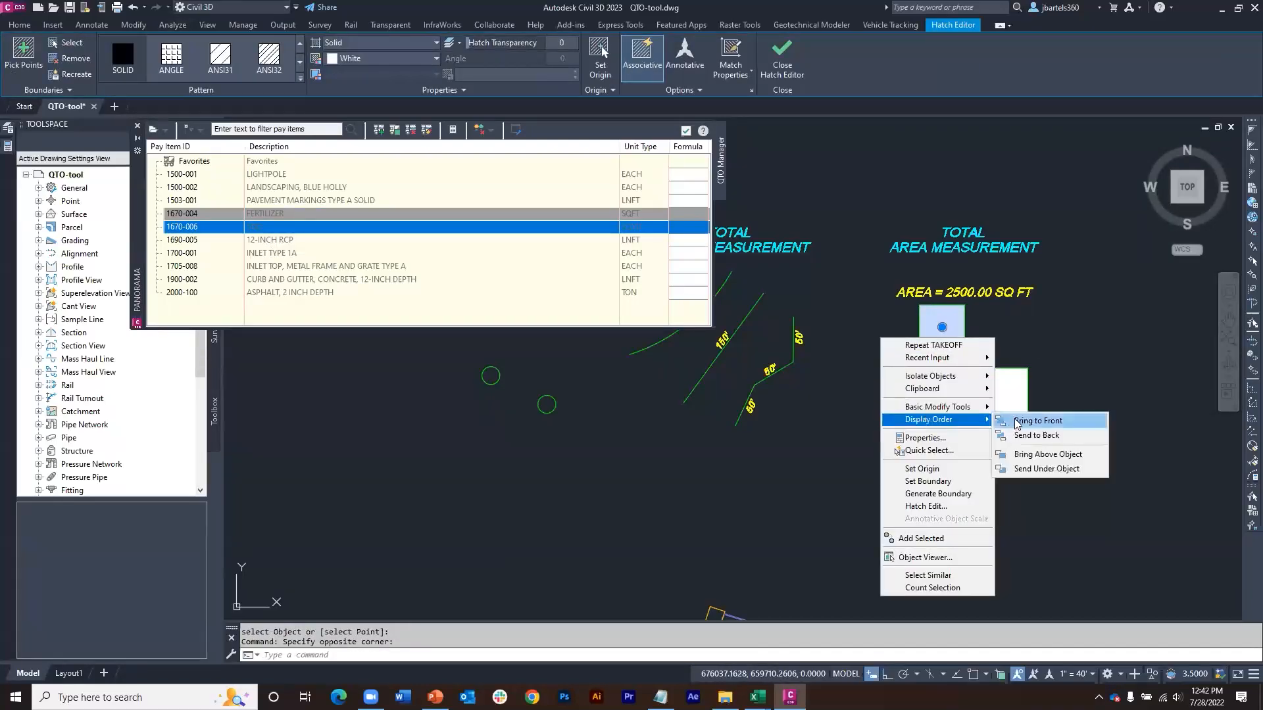
left_click(1016, 419)
key("Escape")
mouse_move(919, 324)
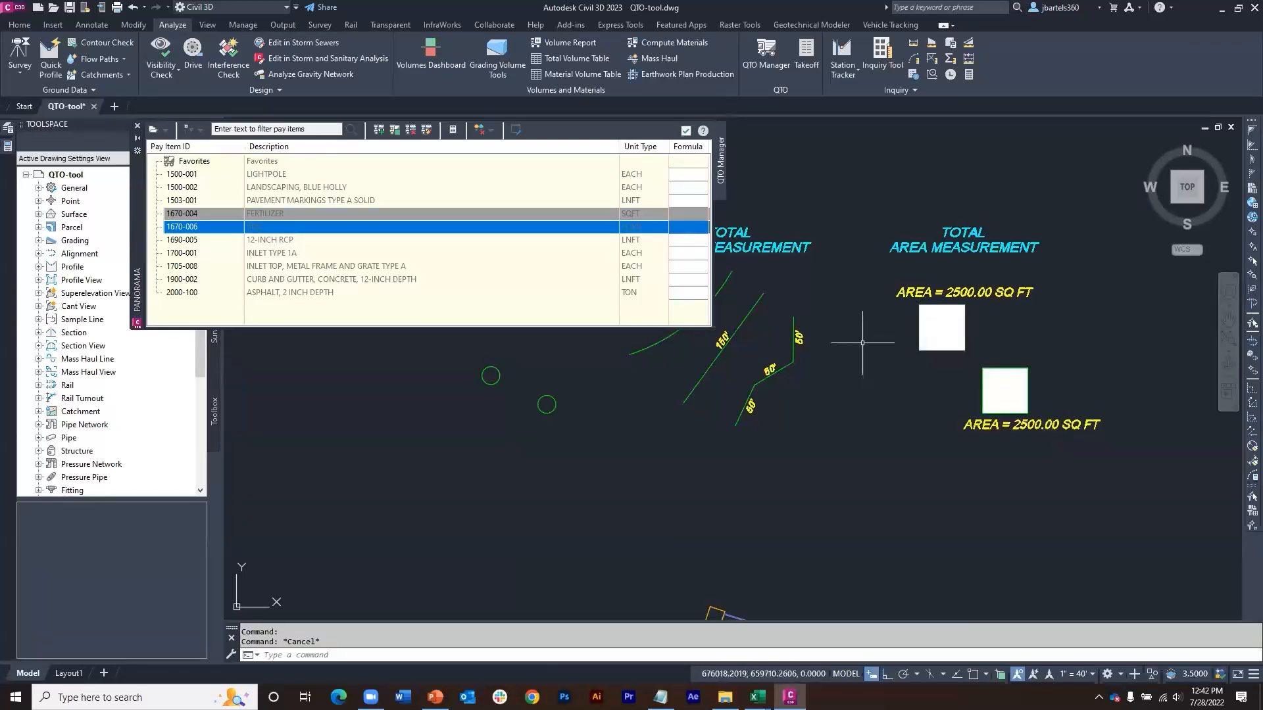
Step: Compute the drawing's summary takeoff, review the area pay items in Summary (HTML).xsl format, and close the report and takeoff dialog
left_click(807, 56)
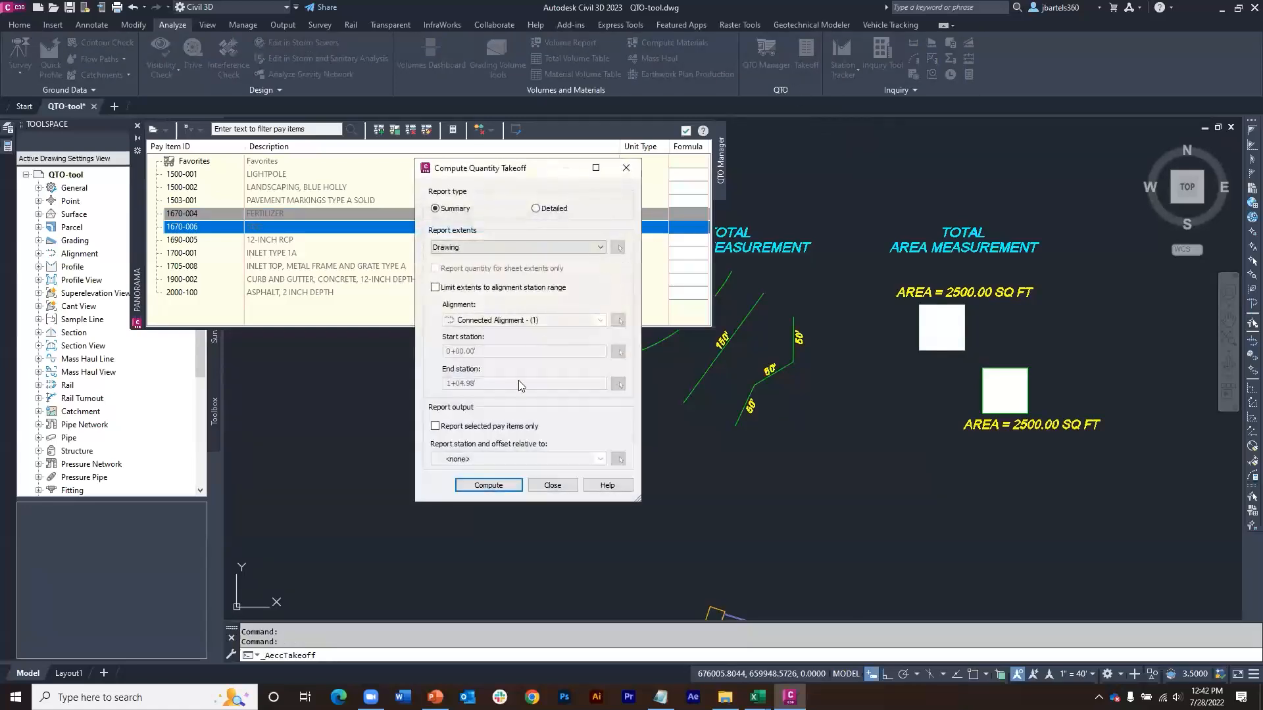
left_click(504, 485)
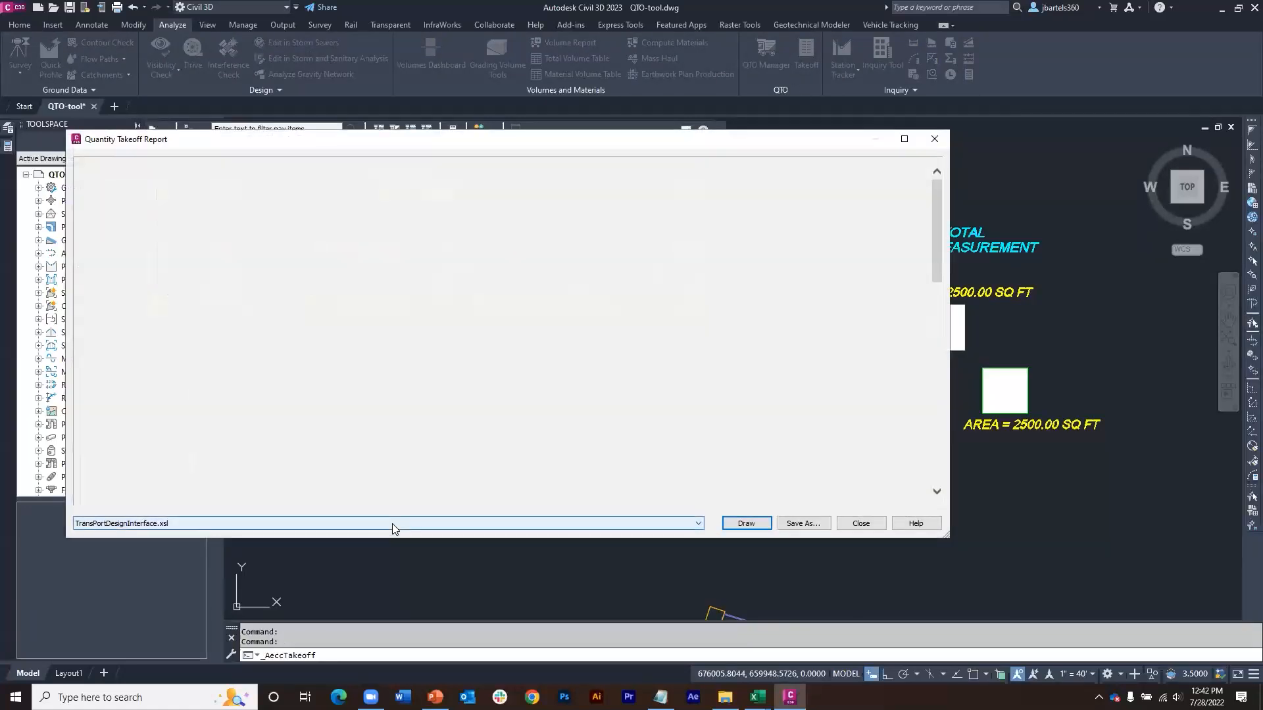
left_click(392, 523)
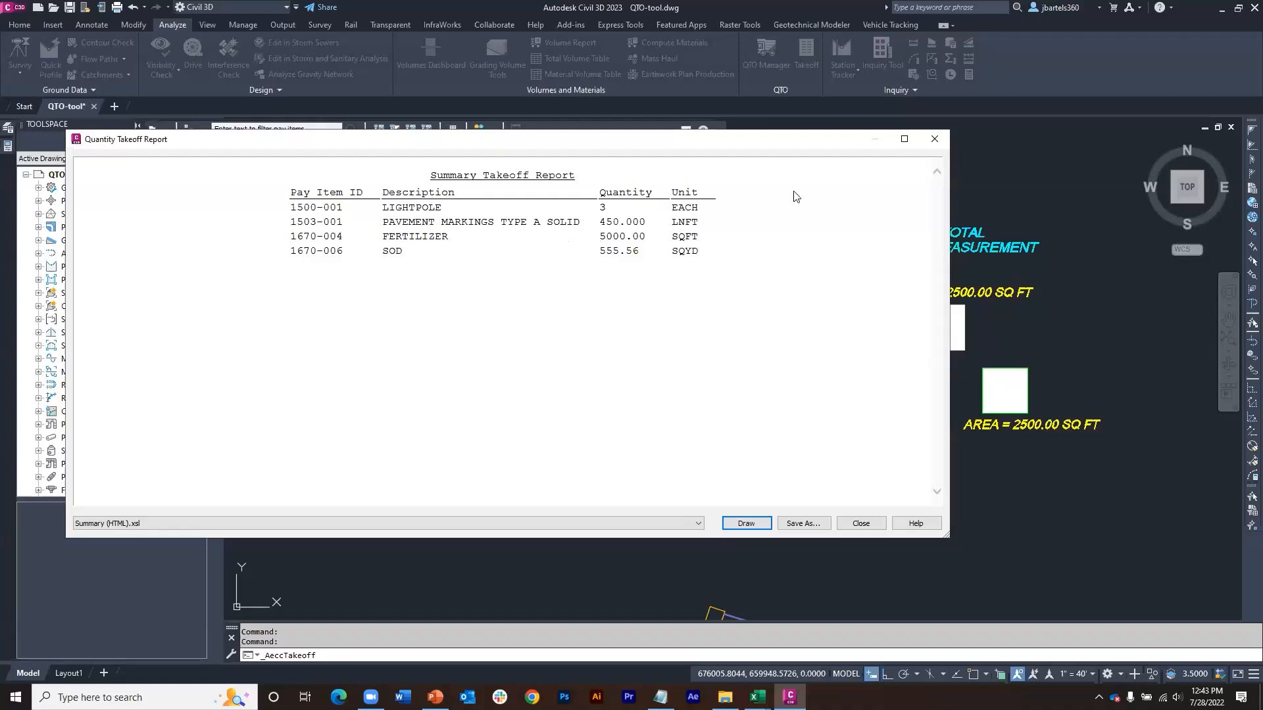
left_click(918, 154)
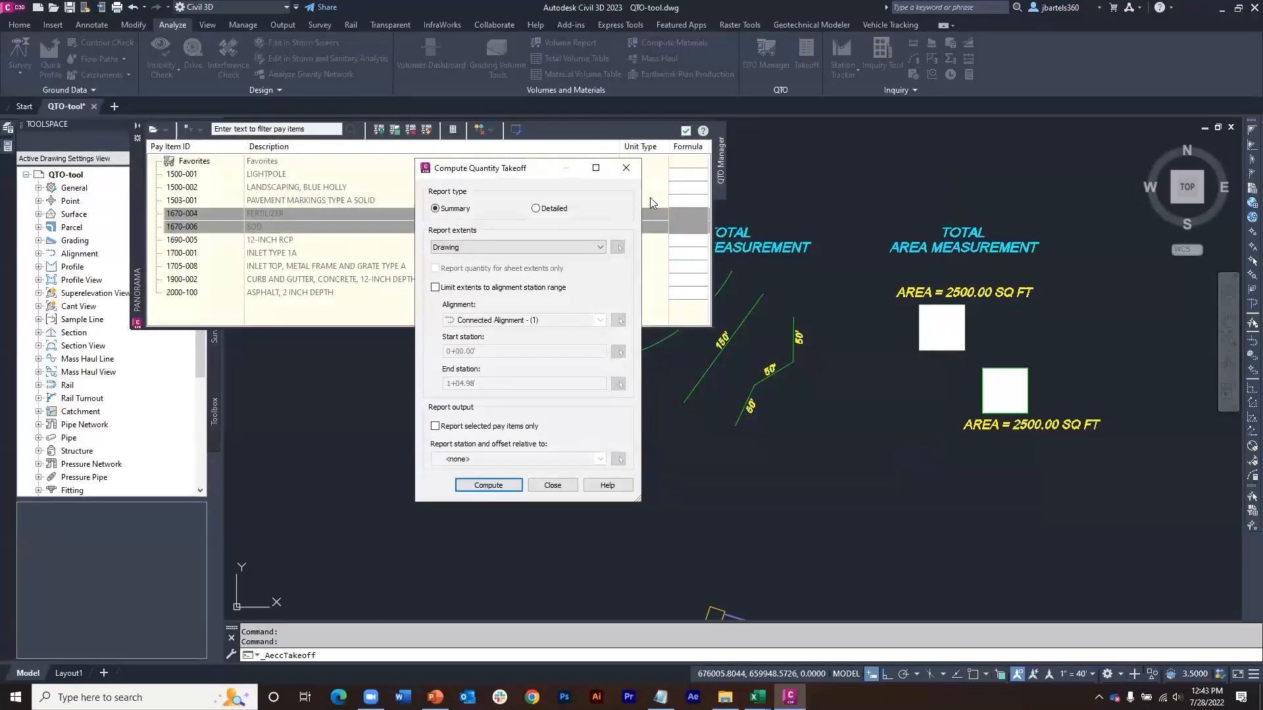
left_click(623, 172)
key("Escape")
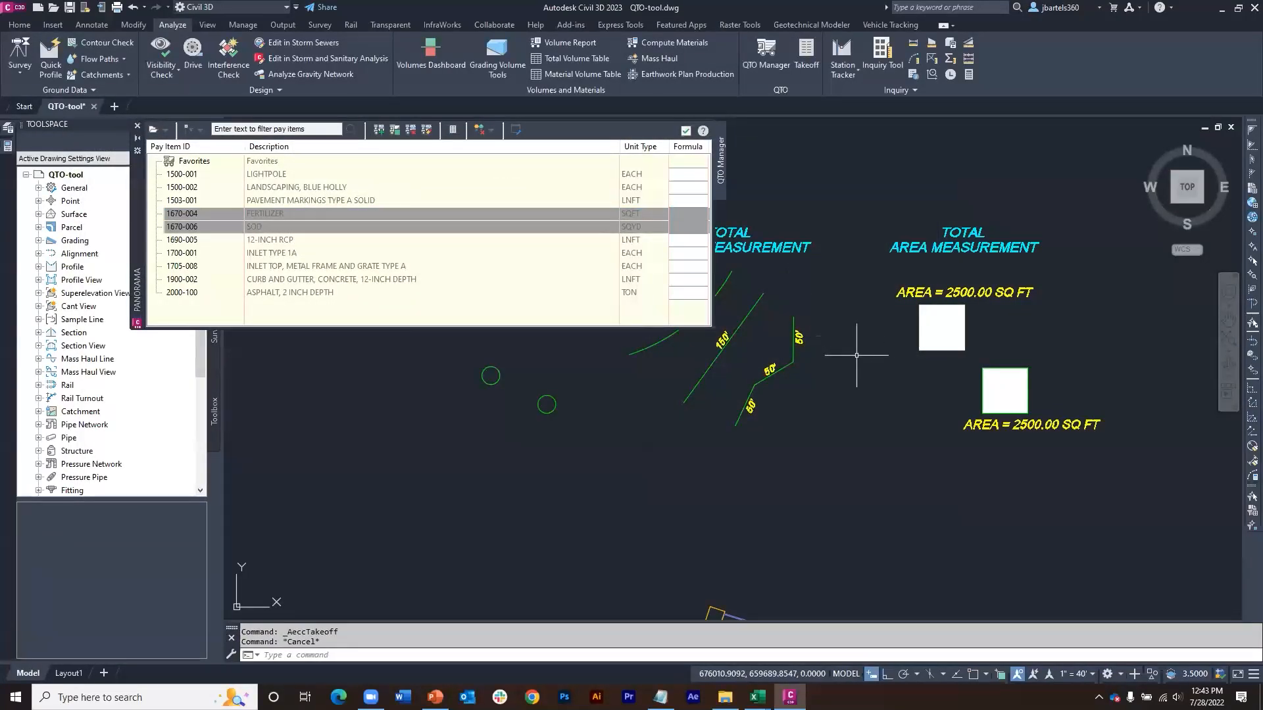
Step: Open QTOUnits.xml from the Units folder inside Civil 3D's Pay Item Data folder, using Notepad
left_click(636, 214)
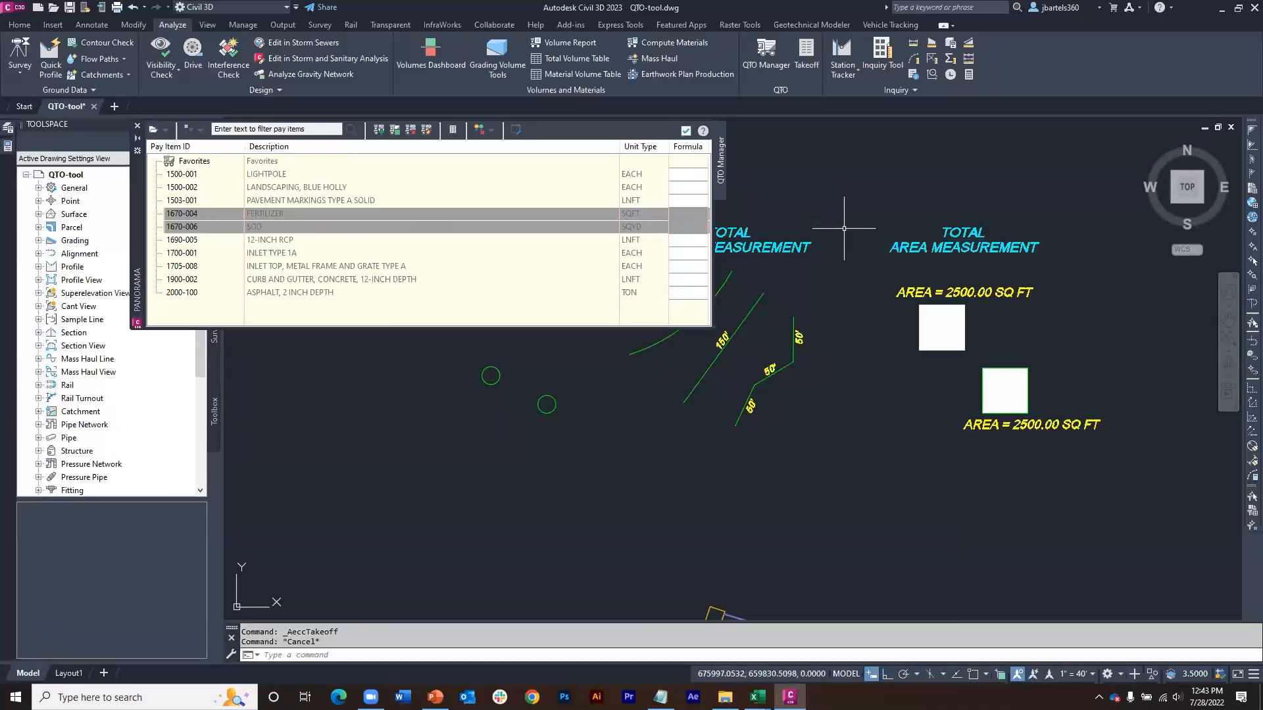
left_click(726, 694)
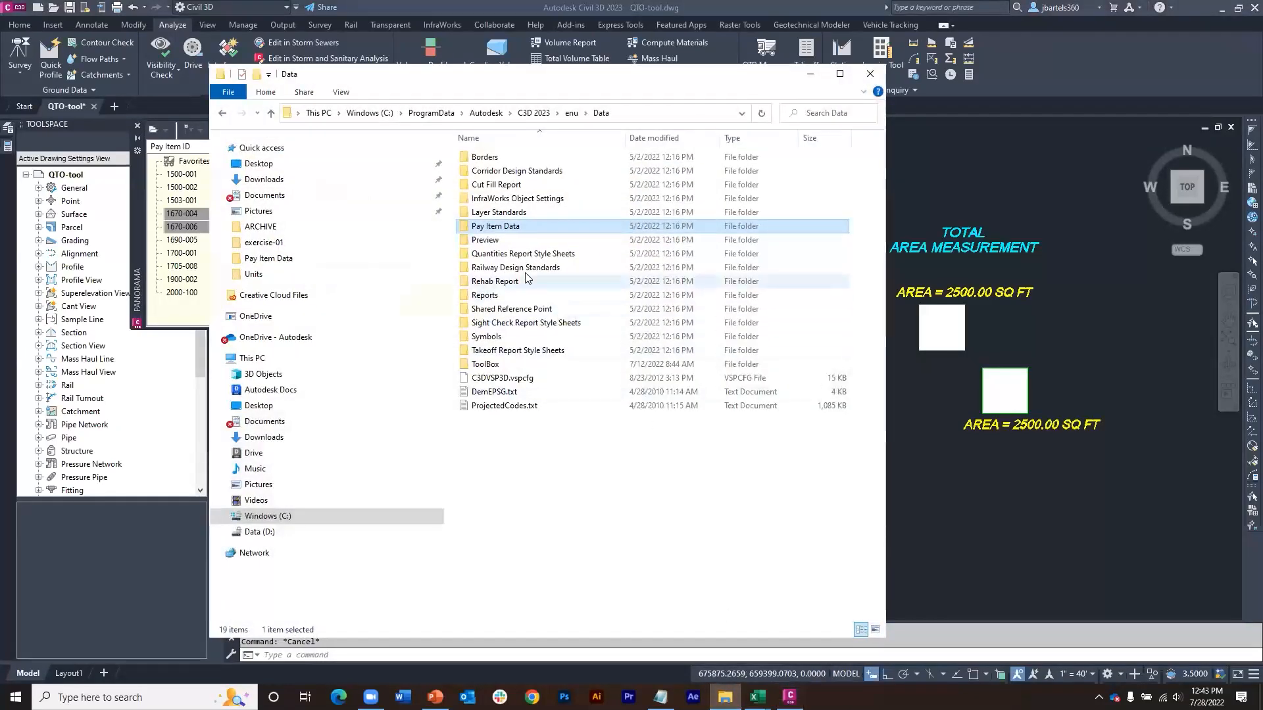
double_click(494, 227)
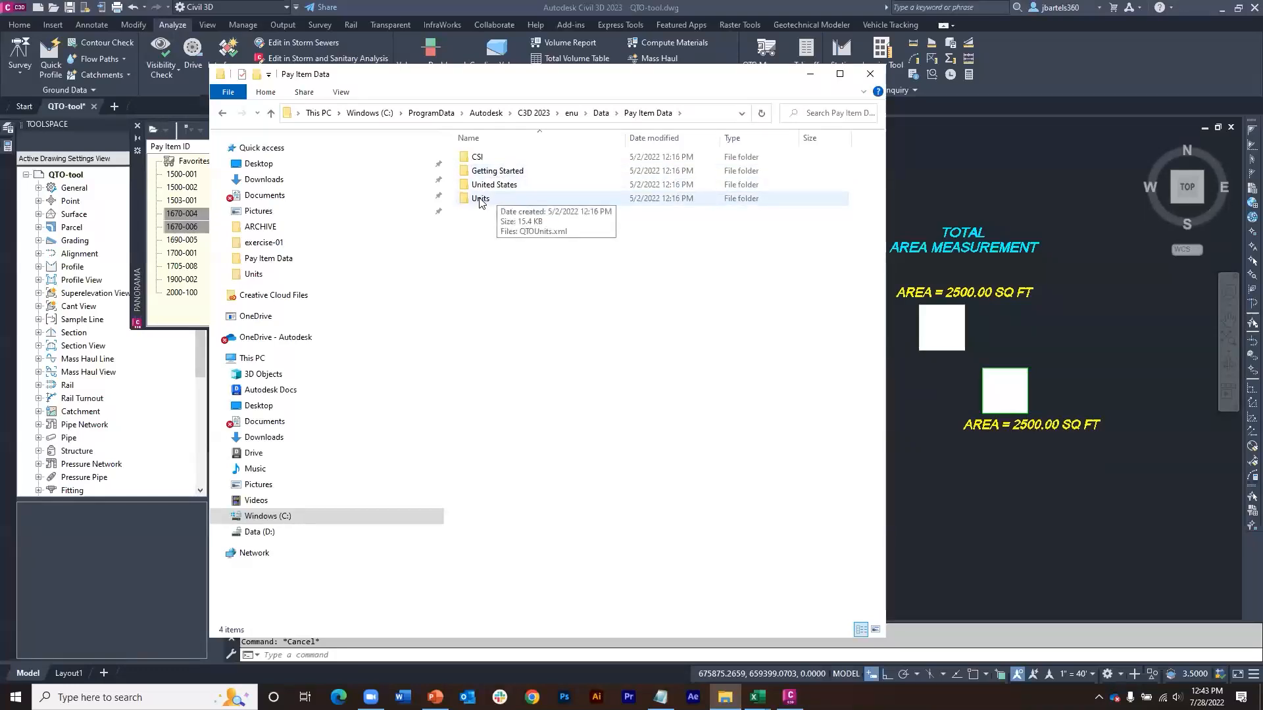
double_click(480, 199)
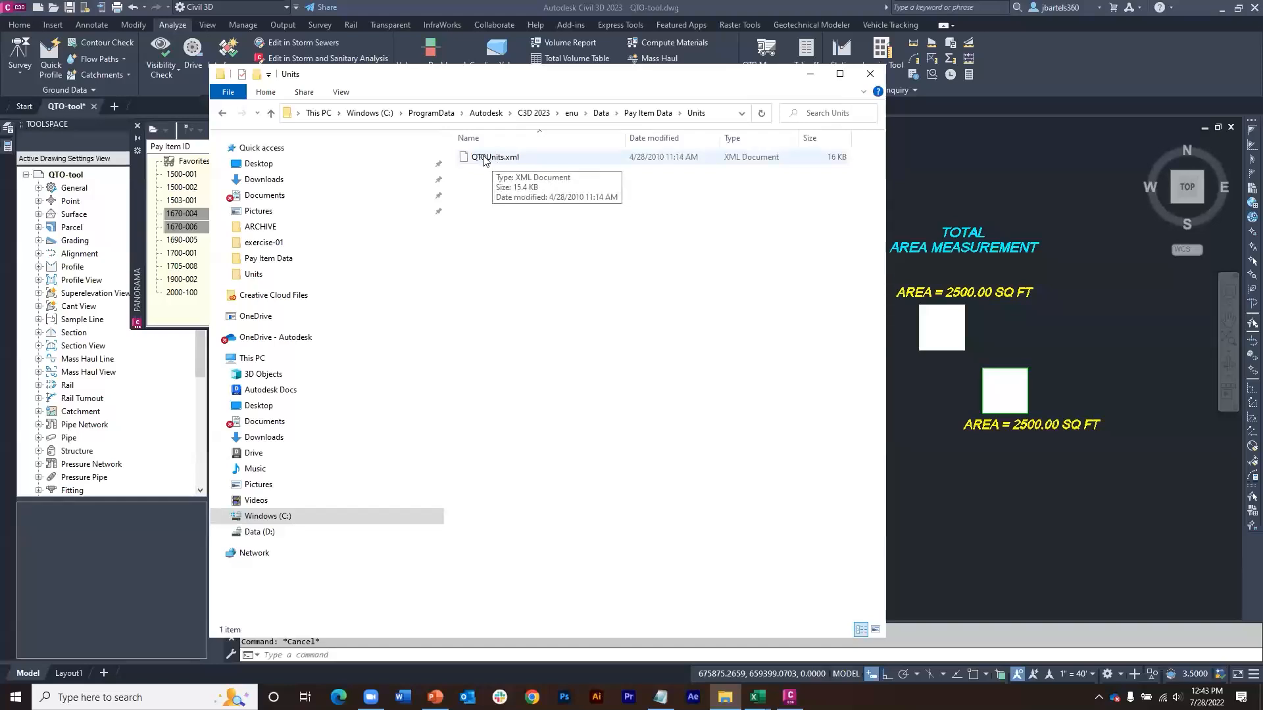
double_click(484, 159)
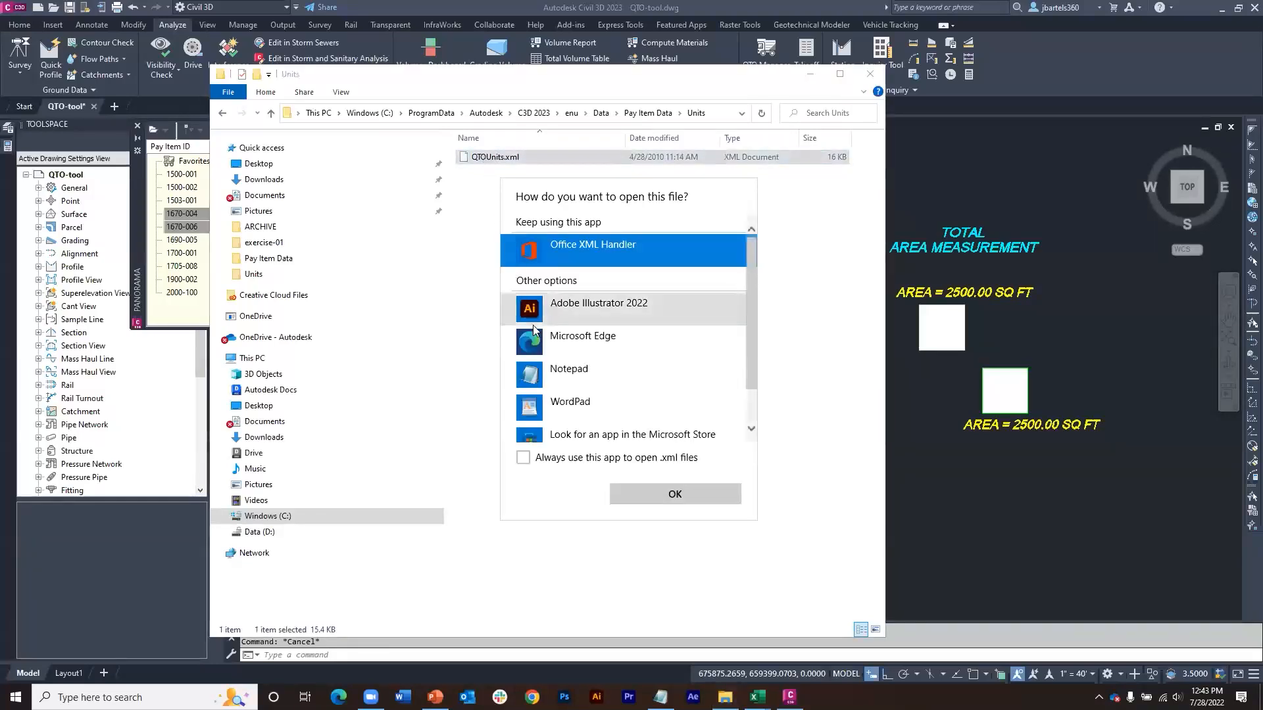
left_click(531, 375)
left_click(655, 492)
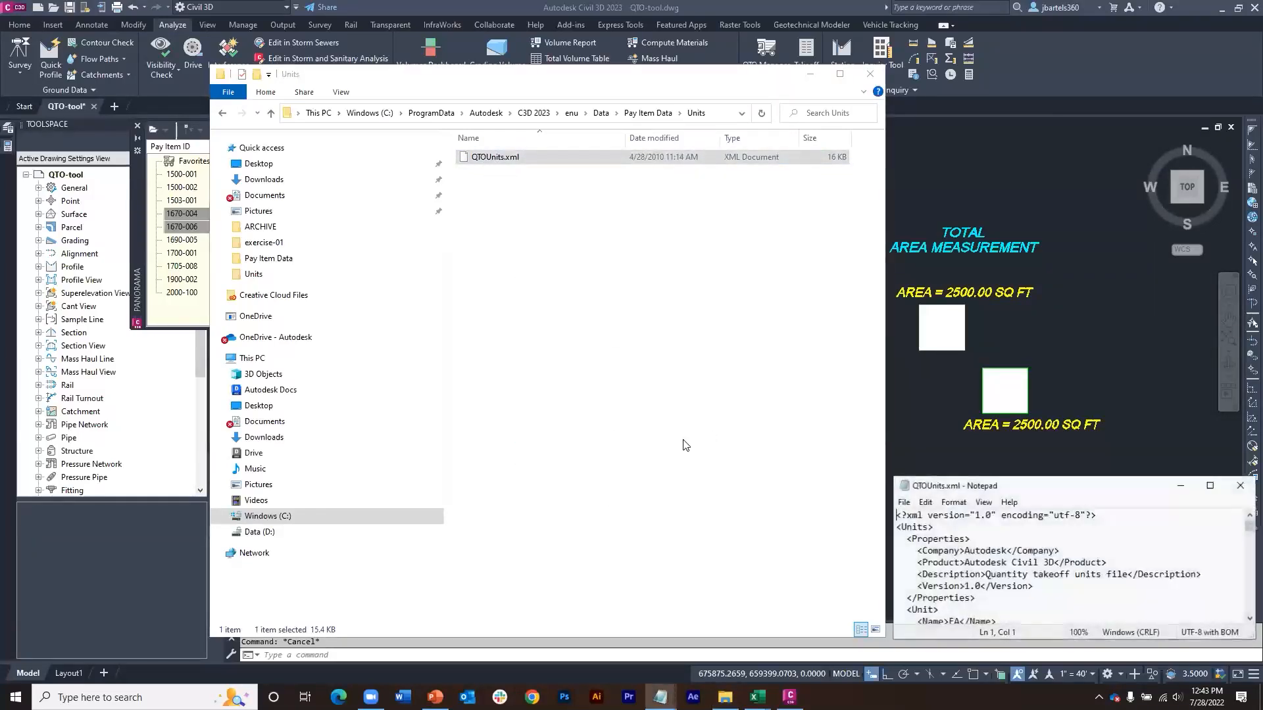
Step: Examine the unit names, factors and descriptions in QTOUnits.xml, then close the file and its folder window
left_click_drag(1014, 486, 641, 140)
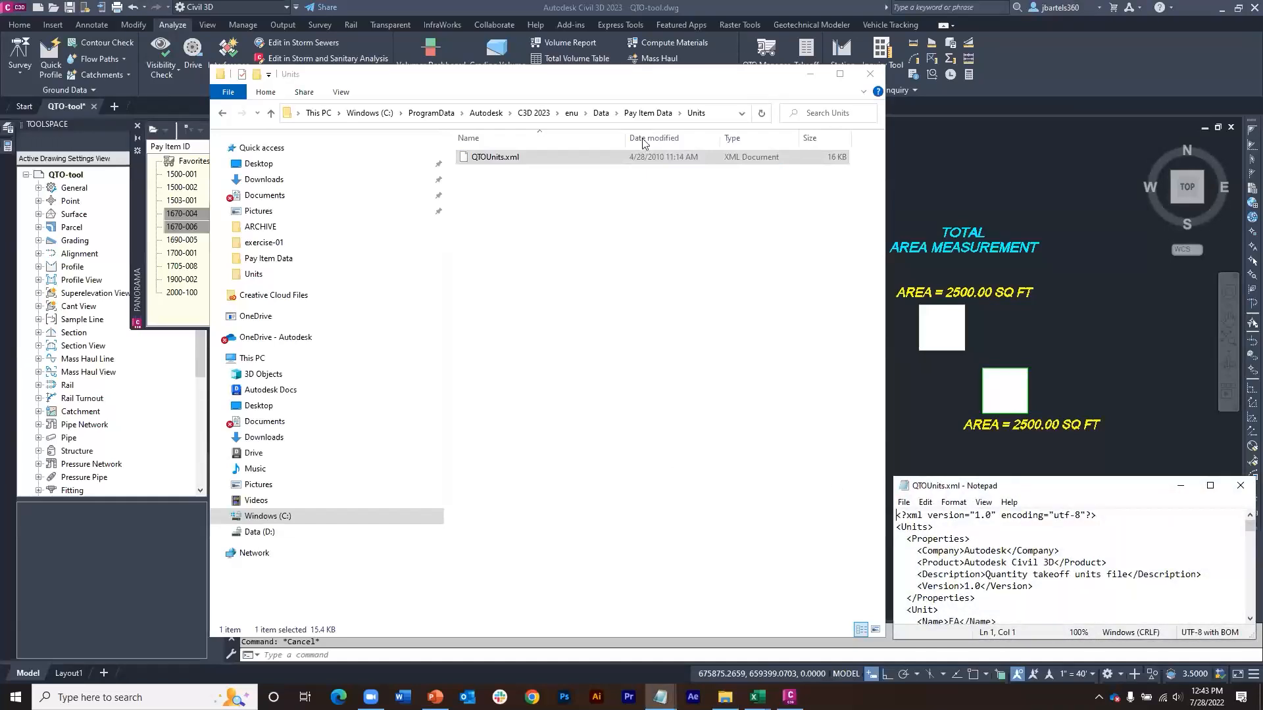
left_click_drag(671, 296, 690, 508)
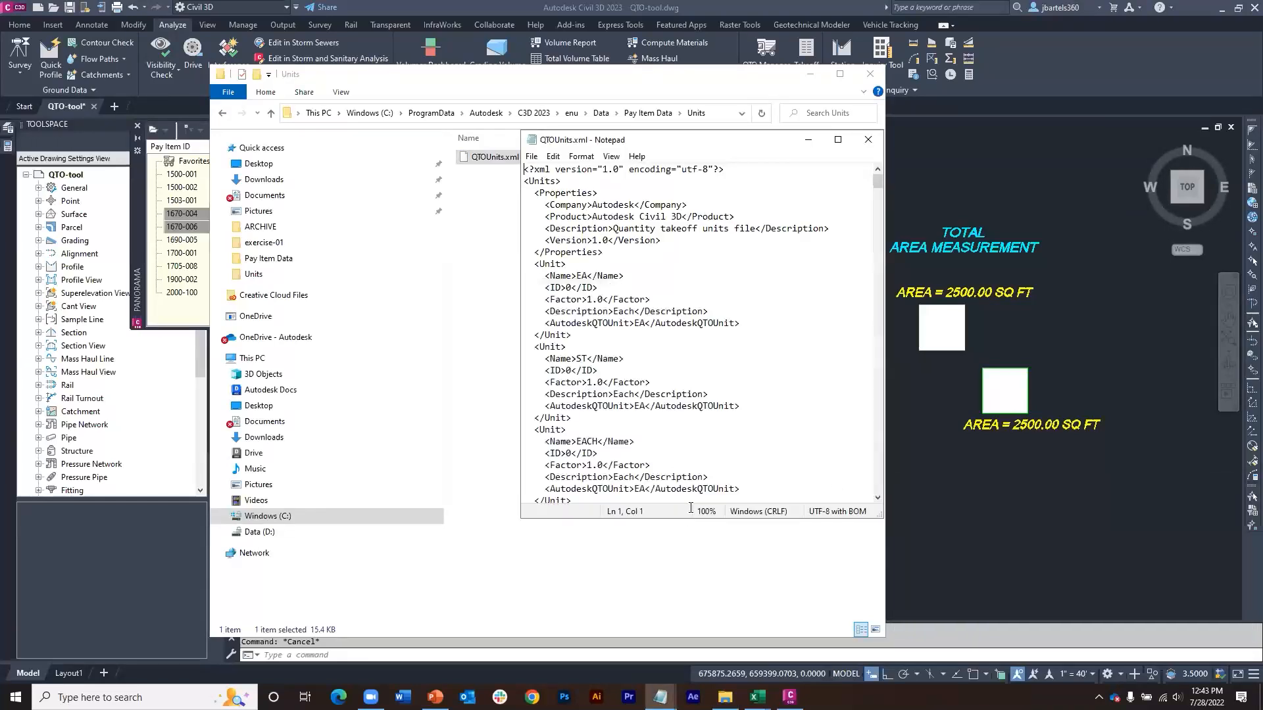
left_click_drag(879, 183, 887, 241)
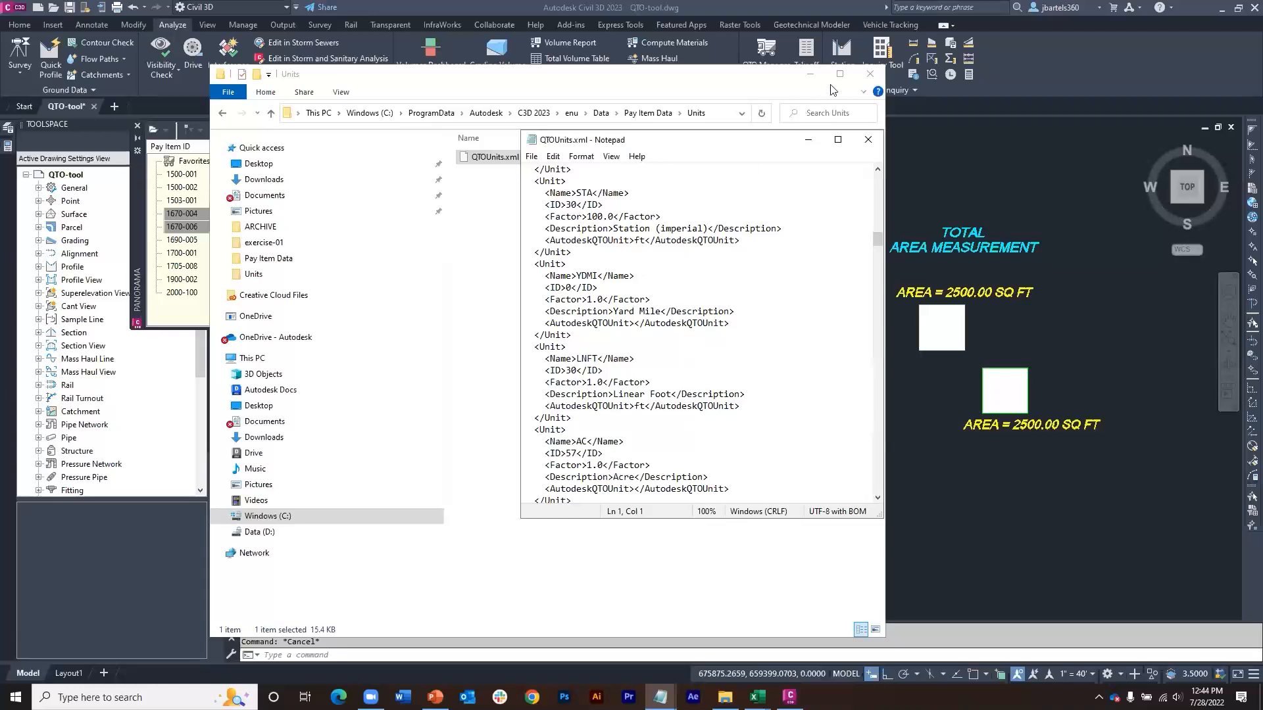
left_click(871, 74)
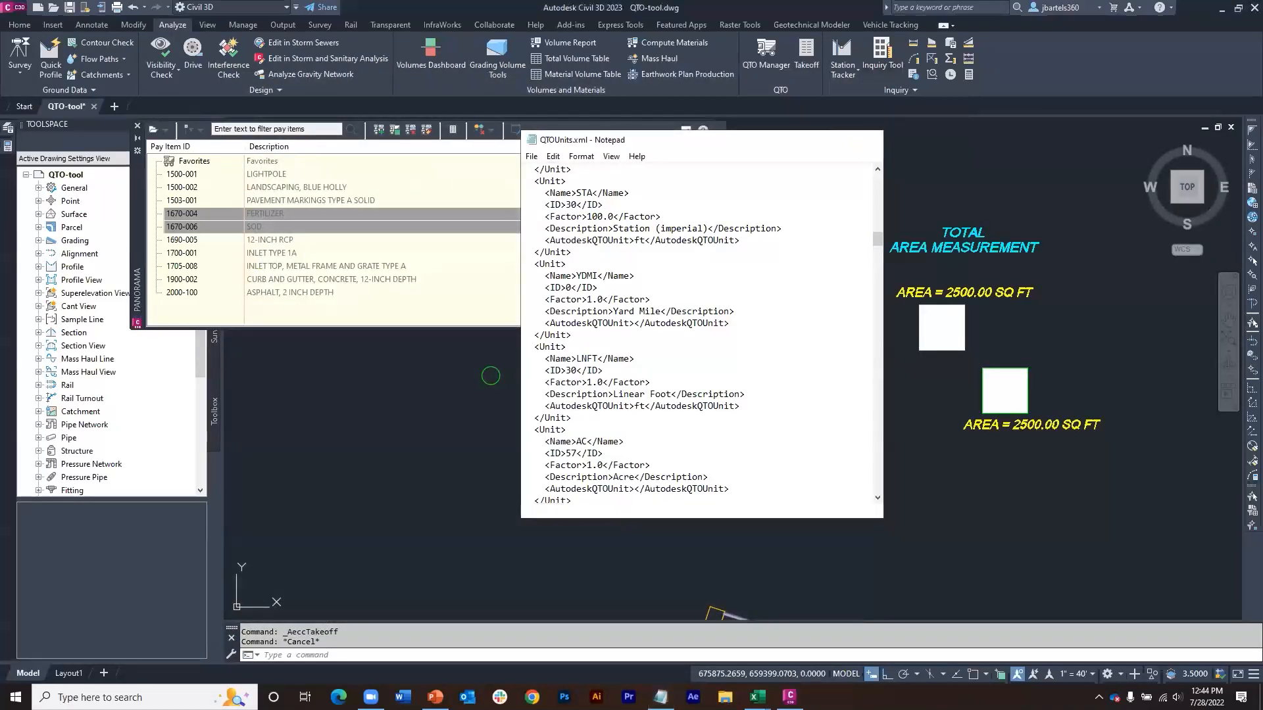
left_click(868, 141)
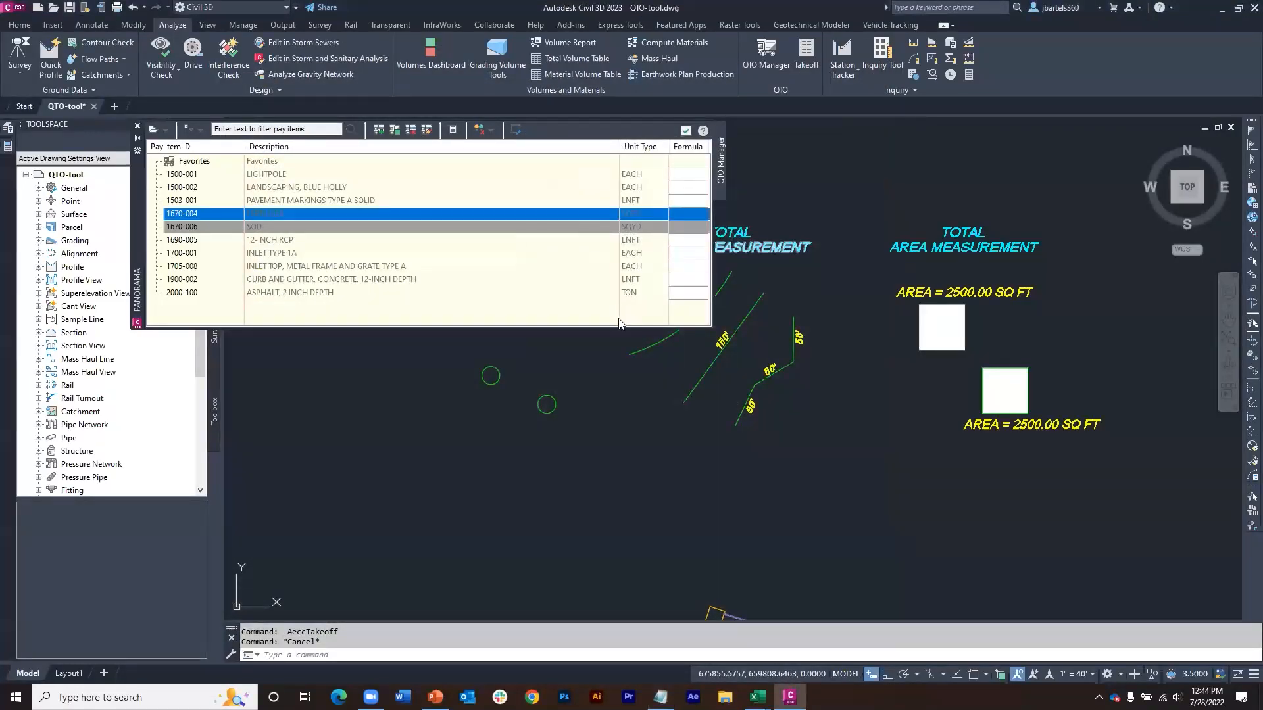
Step: Delete the hatches from both squares under TOTAL AREA MEASUREMENT
middle_click_drag(598, 366, 609, 492)
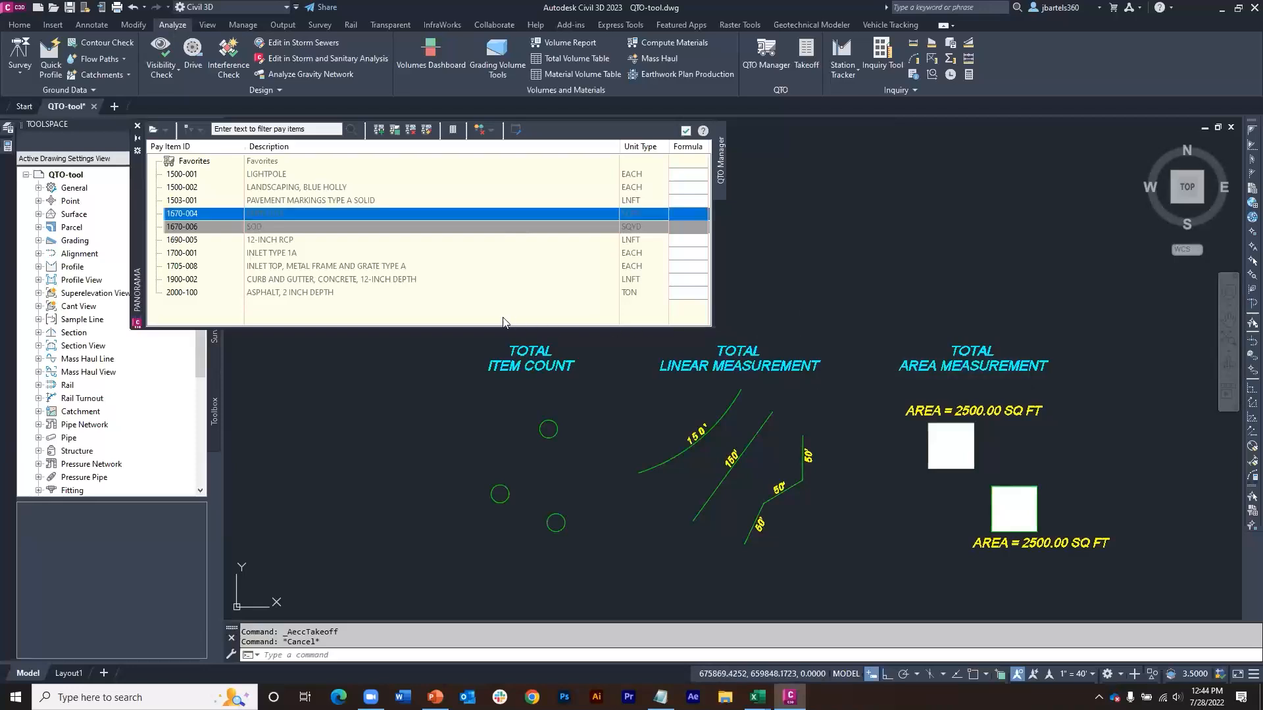
left_click(951, 446)
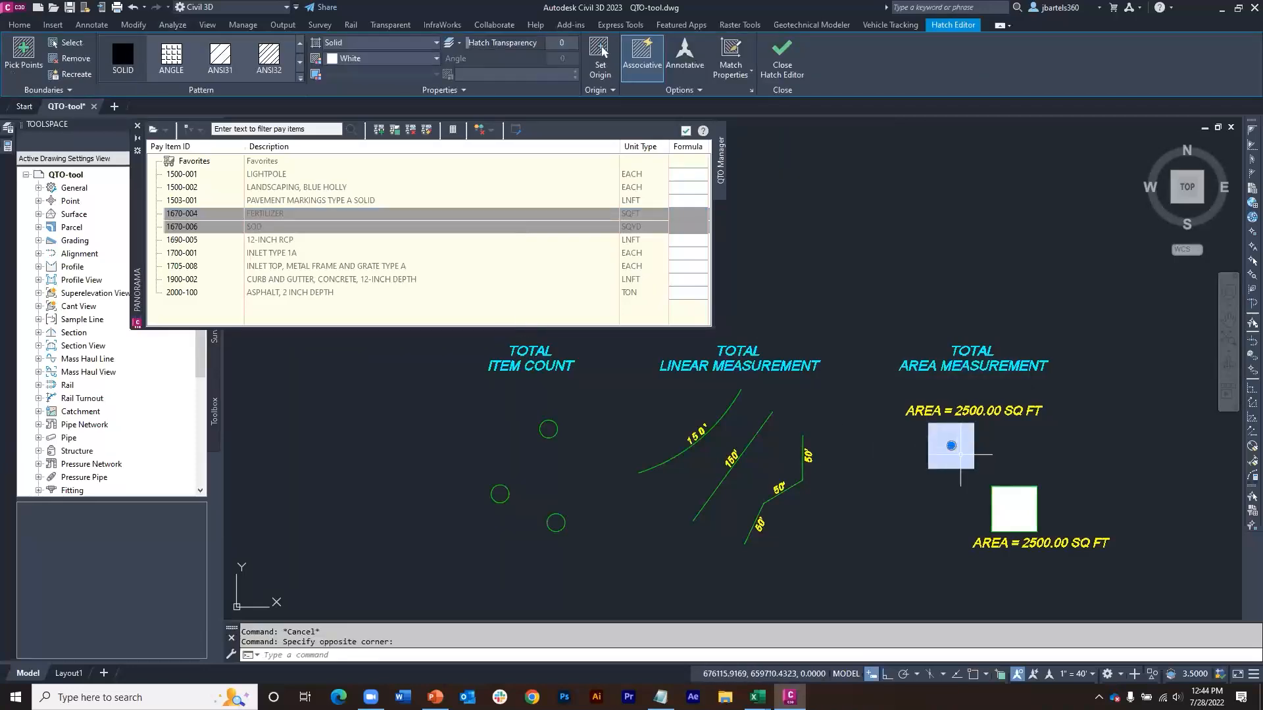
key("Delete")
left_click(1001, 498)
middle_click_drag(901, 452, 901, 431)
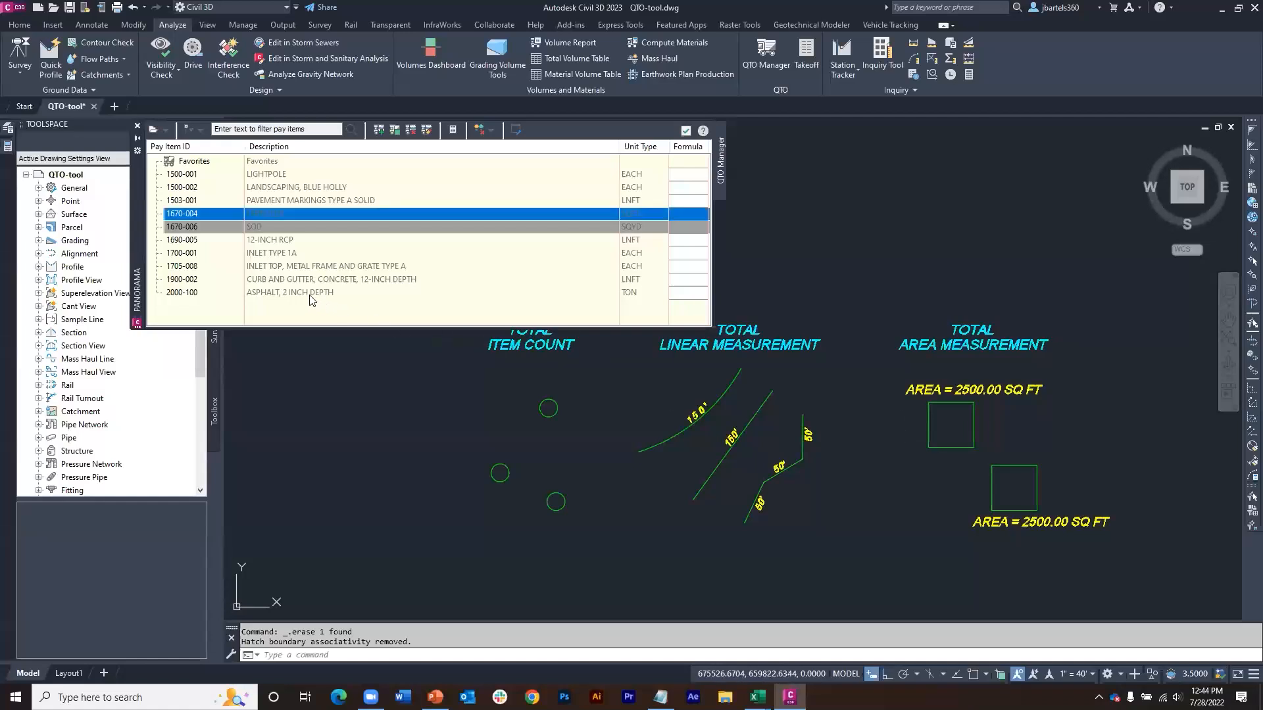
Step: Start a formula for pay item 2000-100, saving the formula file under the suggested name in the Pay Item Data folder
double_click(689, 293)
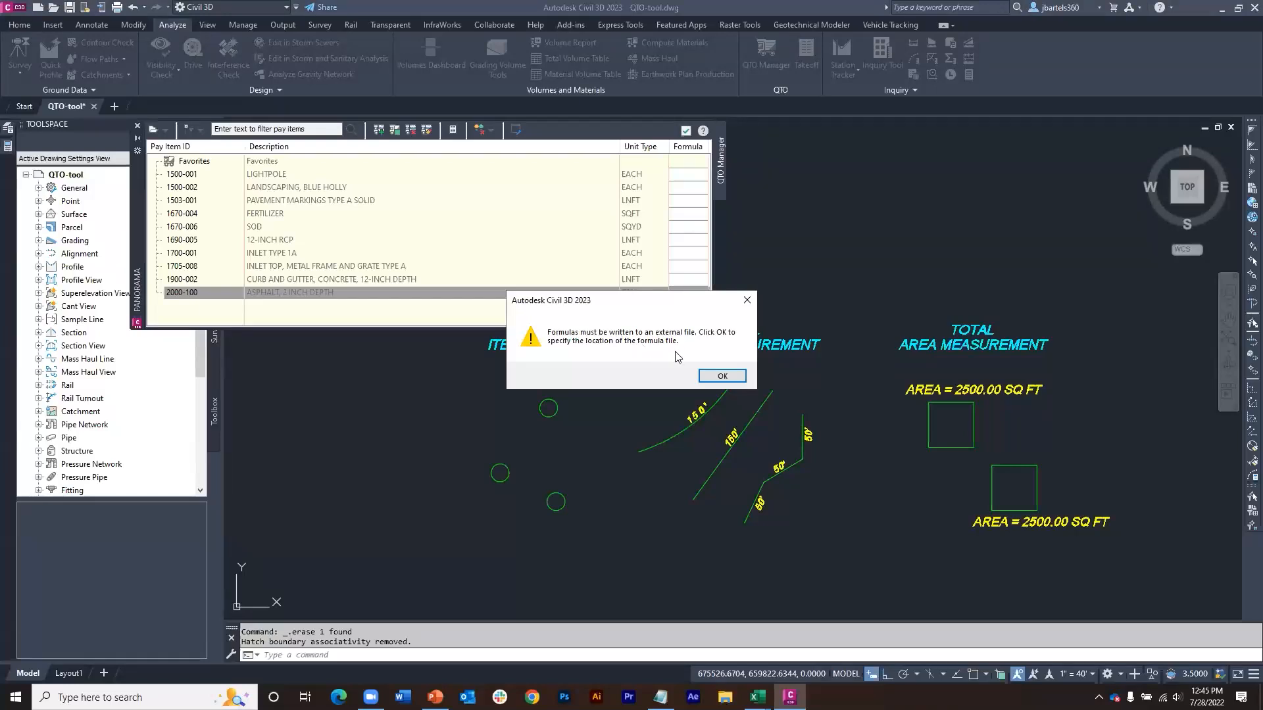
left_click(723, 375)
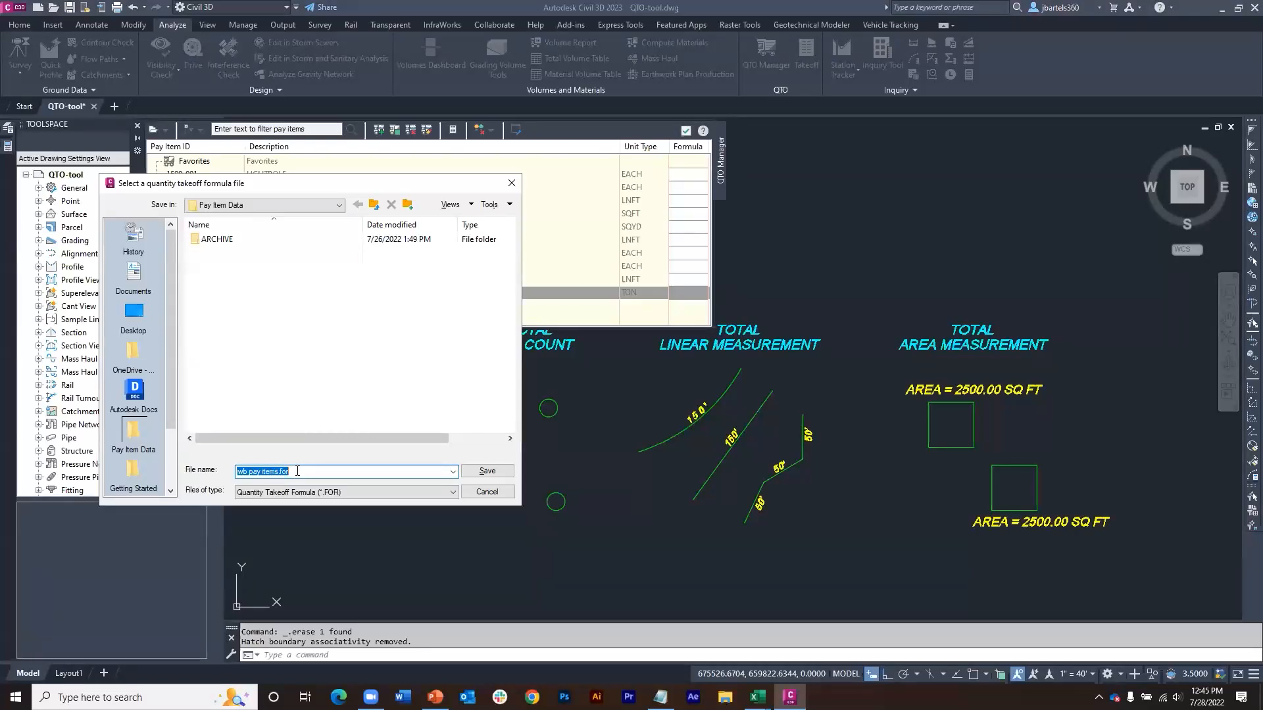
left_click(483, 472)
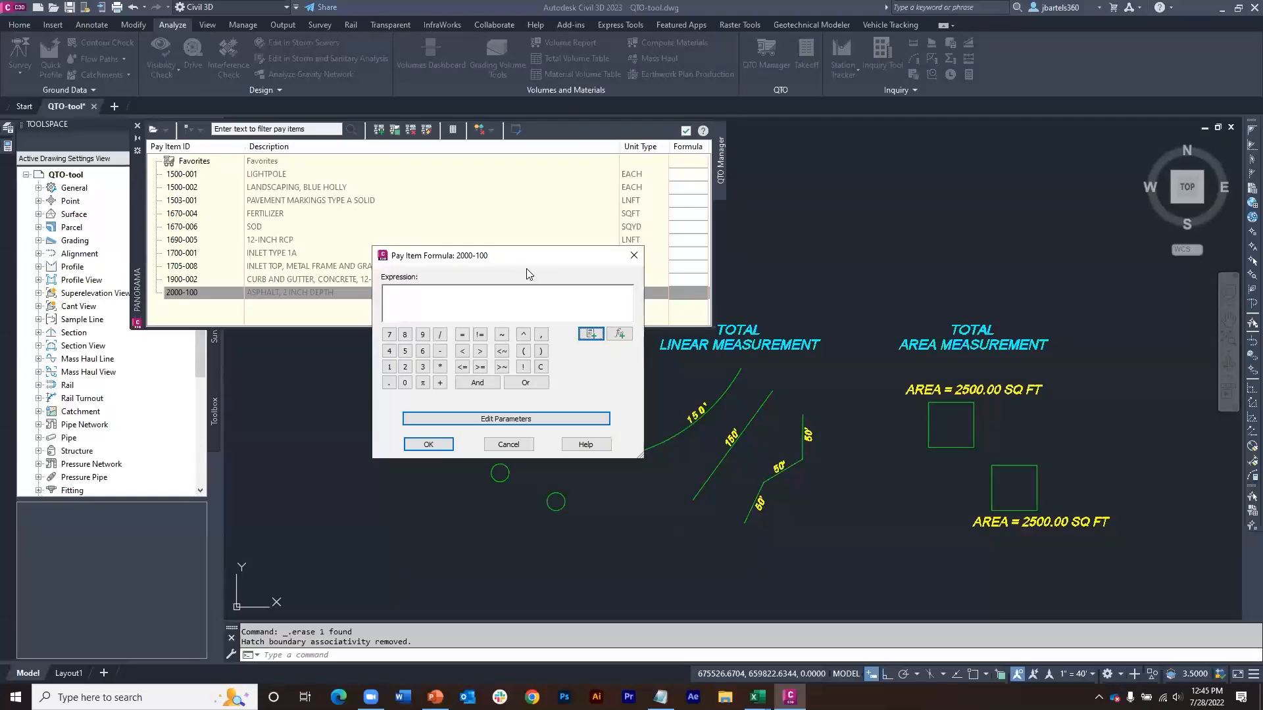
left_click_drag(538, 262, 541, 246)
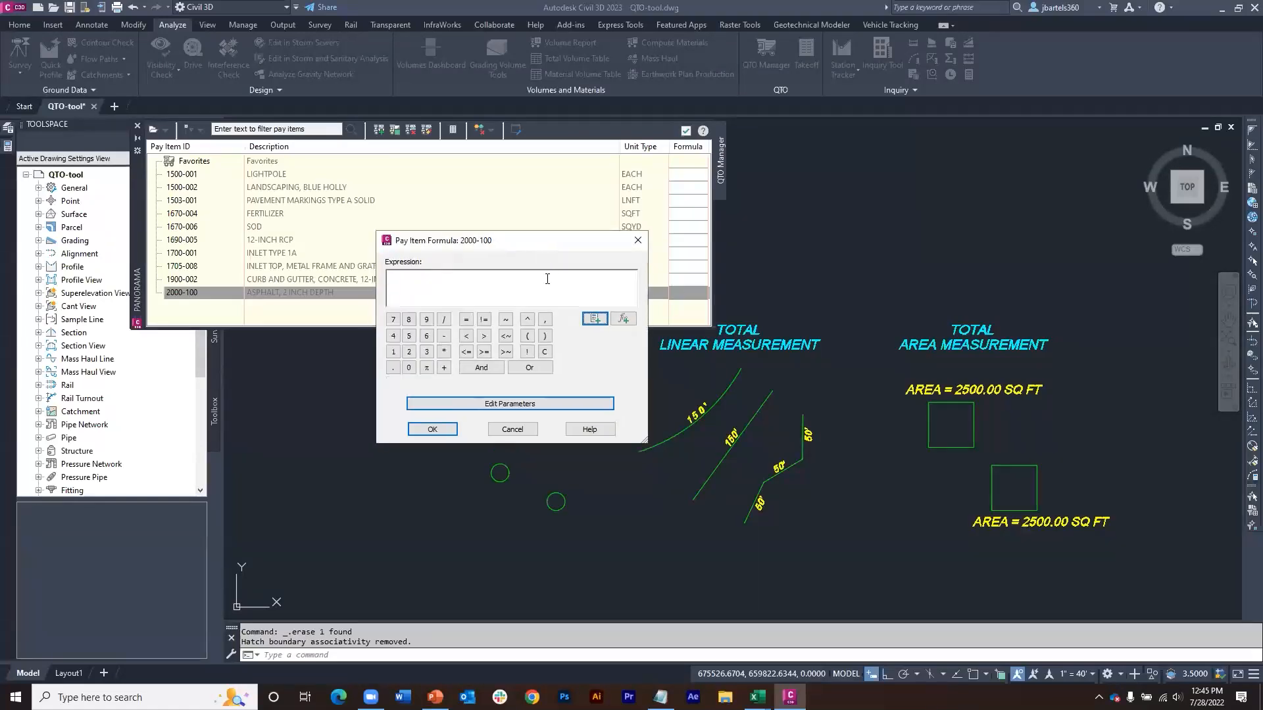
Step: Examine the functions available for pay item formulas and their descriptions in the Label Expression Functions help topic, then close Help
left_click(623, 320)
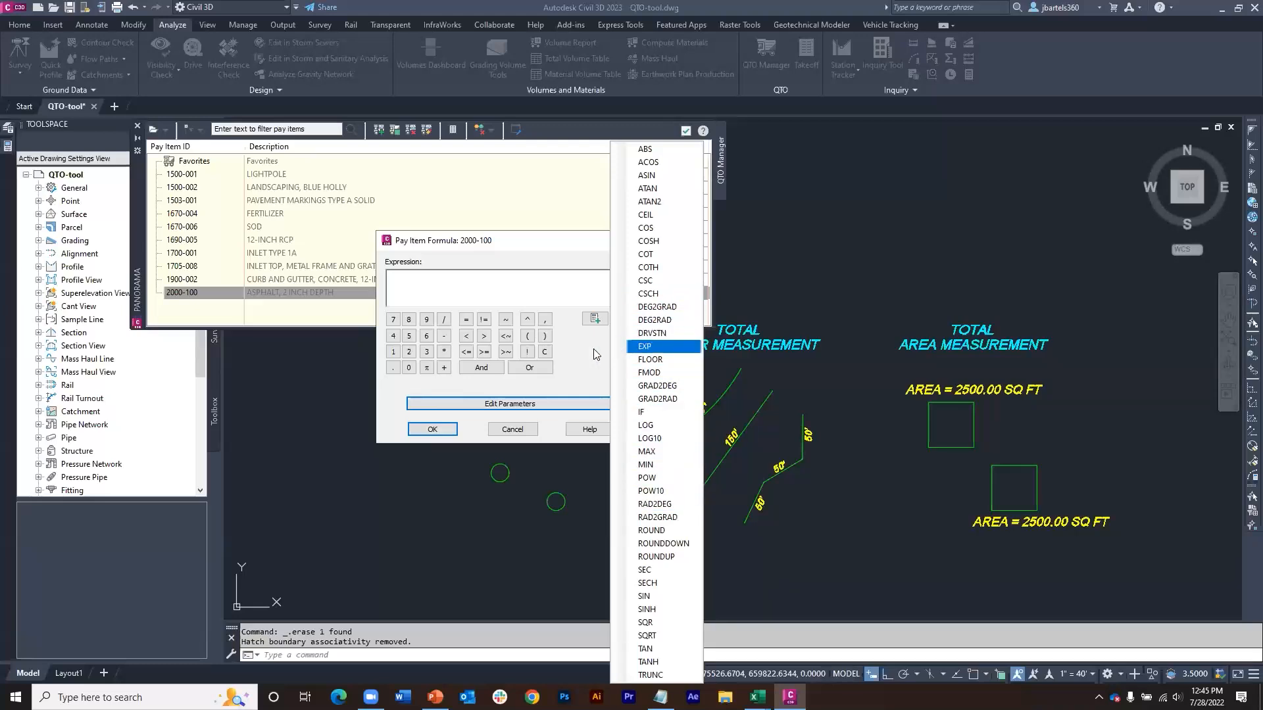
left_click(575, 359)
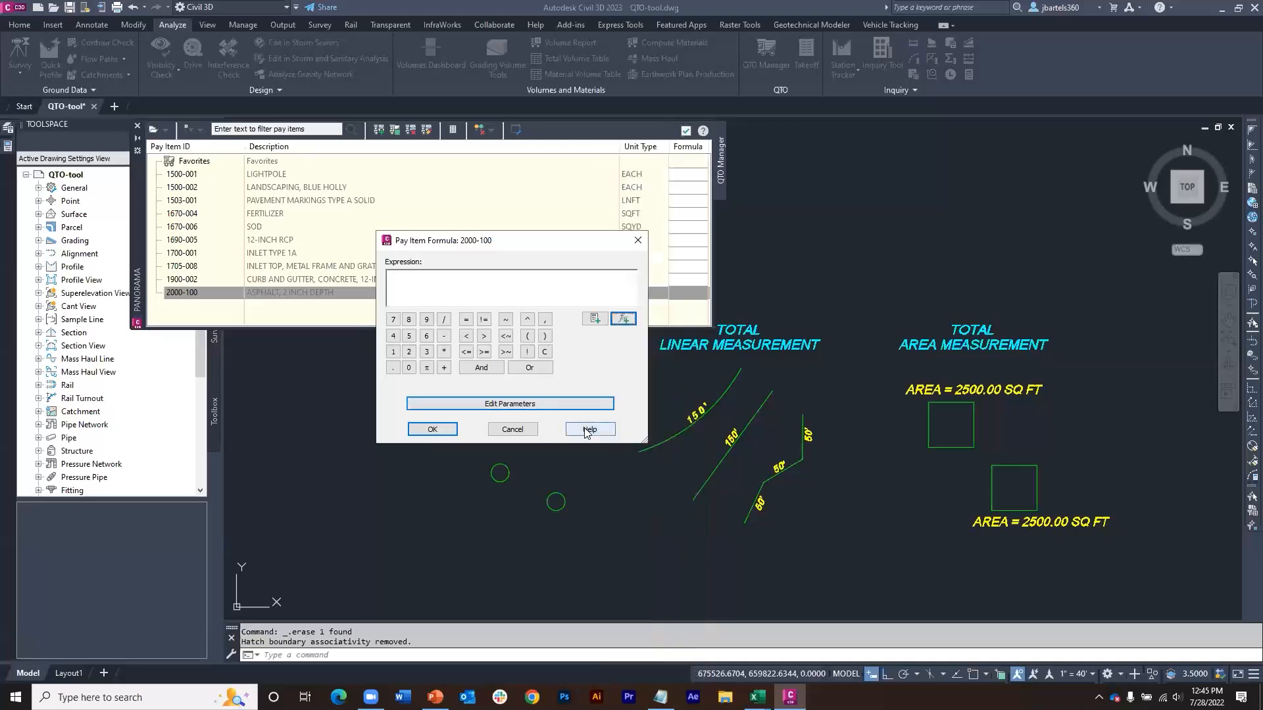
left_click(589, 430)
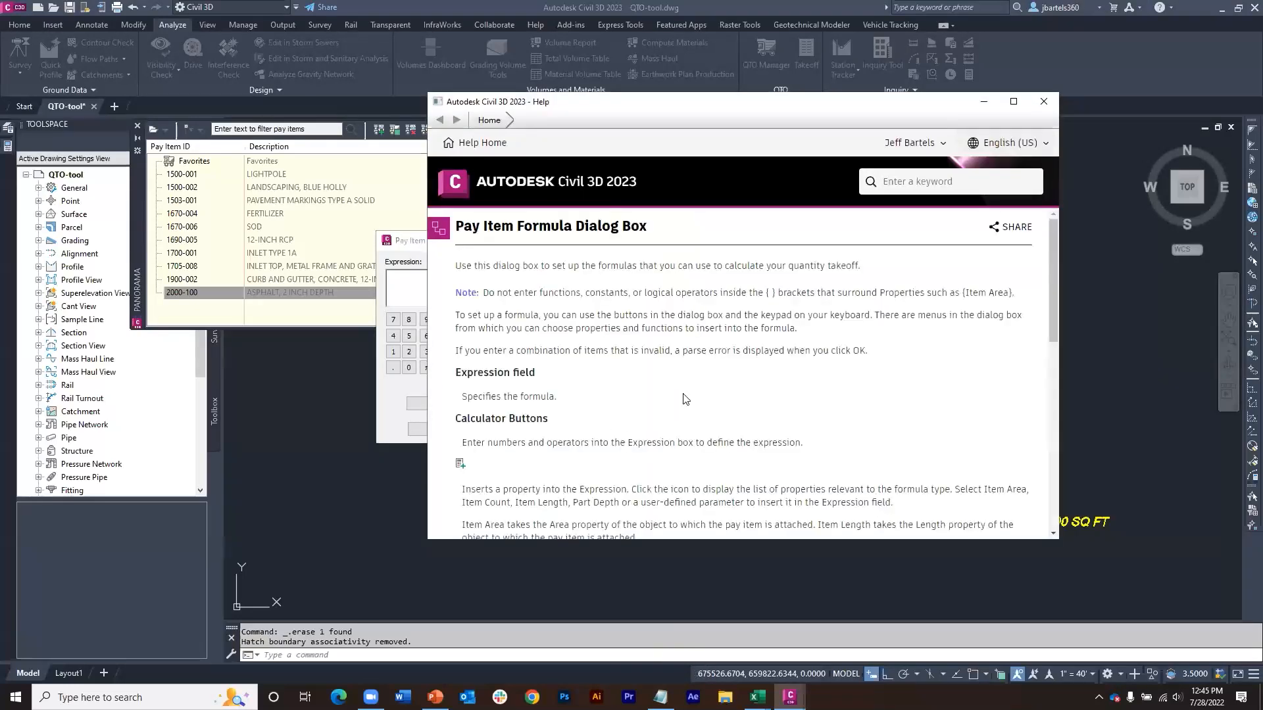
scroll(762, 386, "down", 10)
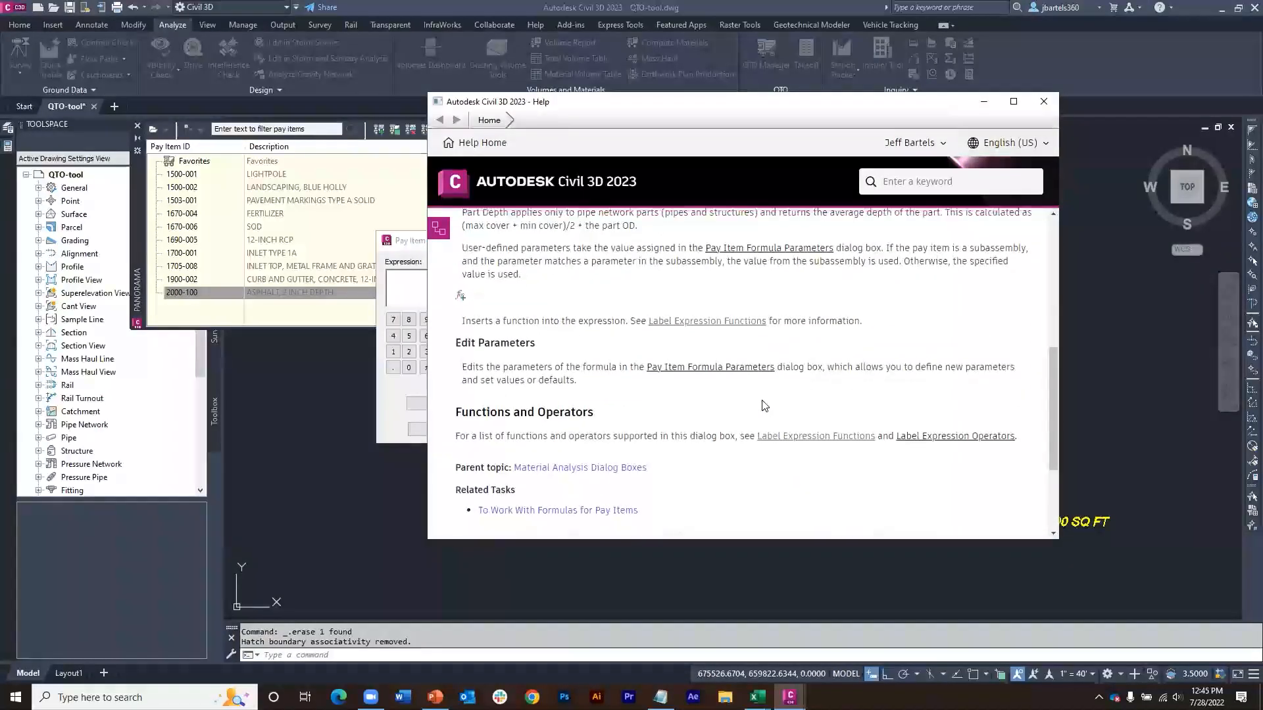
left_click(795, 437)
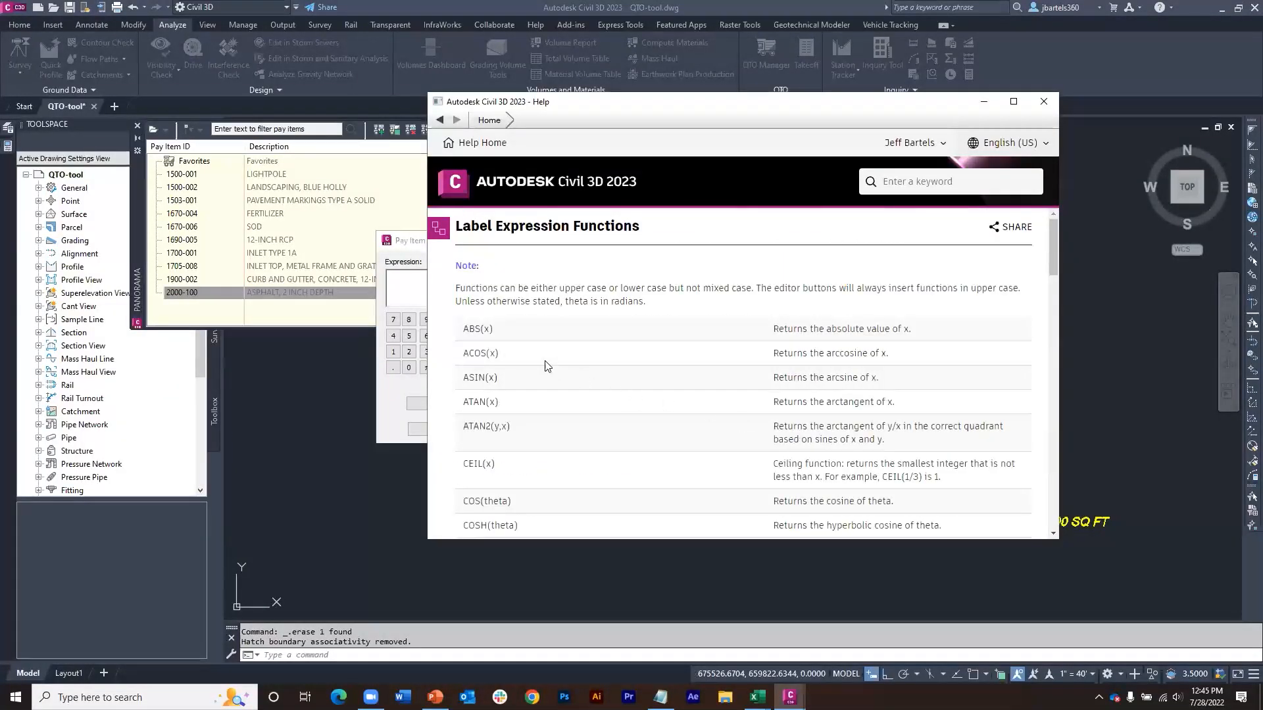
scroll(505, 389, "down", 2)
scroll(504, 388, "down", 7)
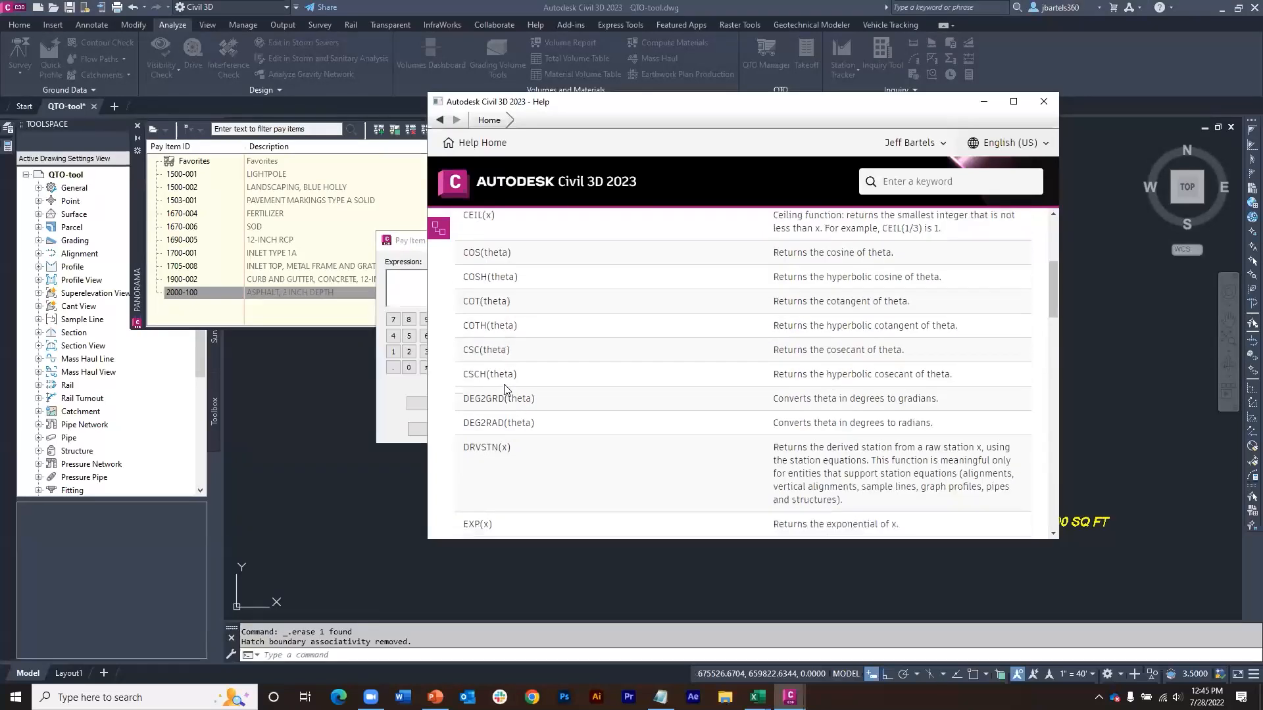
scroll(504, 389, "down", 2)
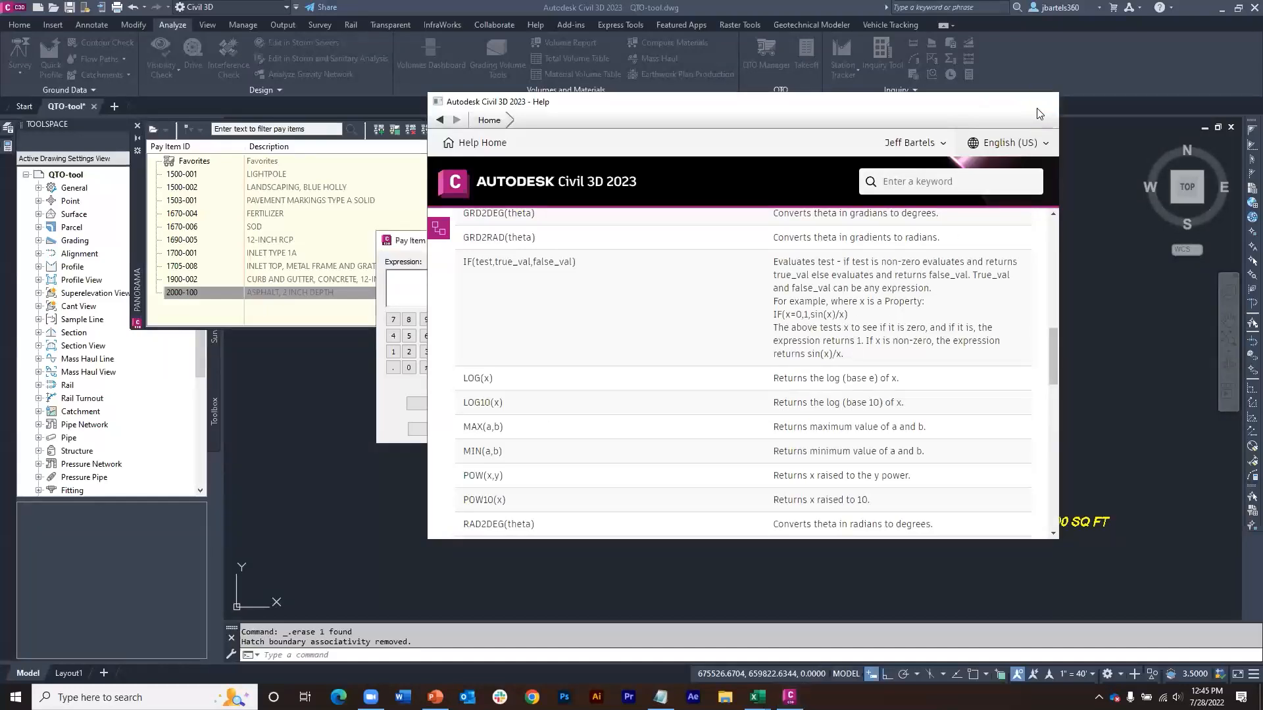
left_click(1043, 102)
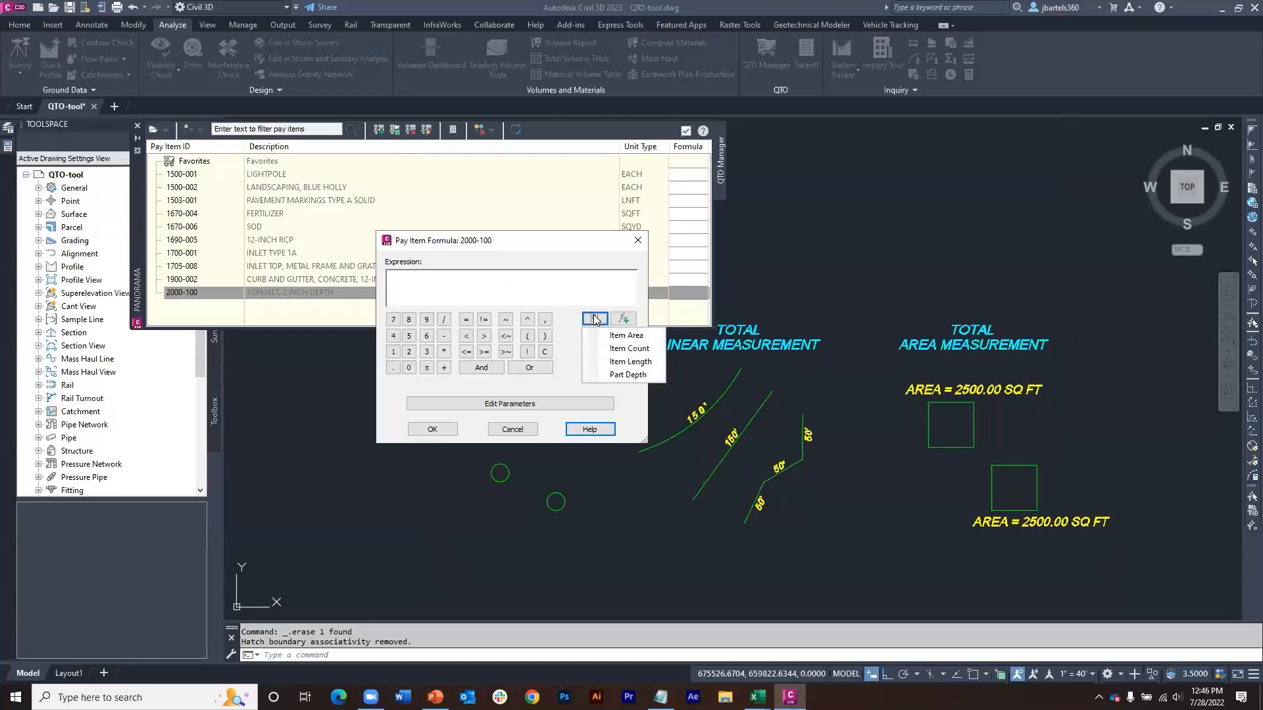
Step: Build the asphalt tonnage expression on {Item Area}*.1666 enclosed in parentheses, and accept the formula for pay item 2000-100
left_click(627, 336)
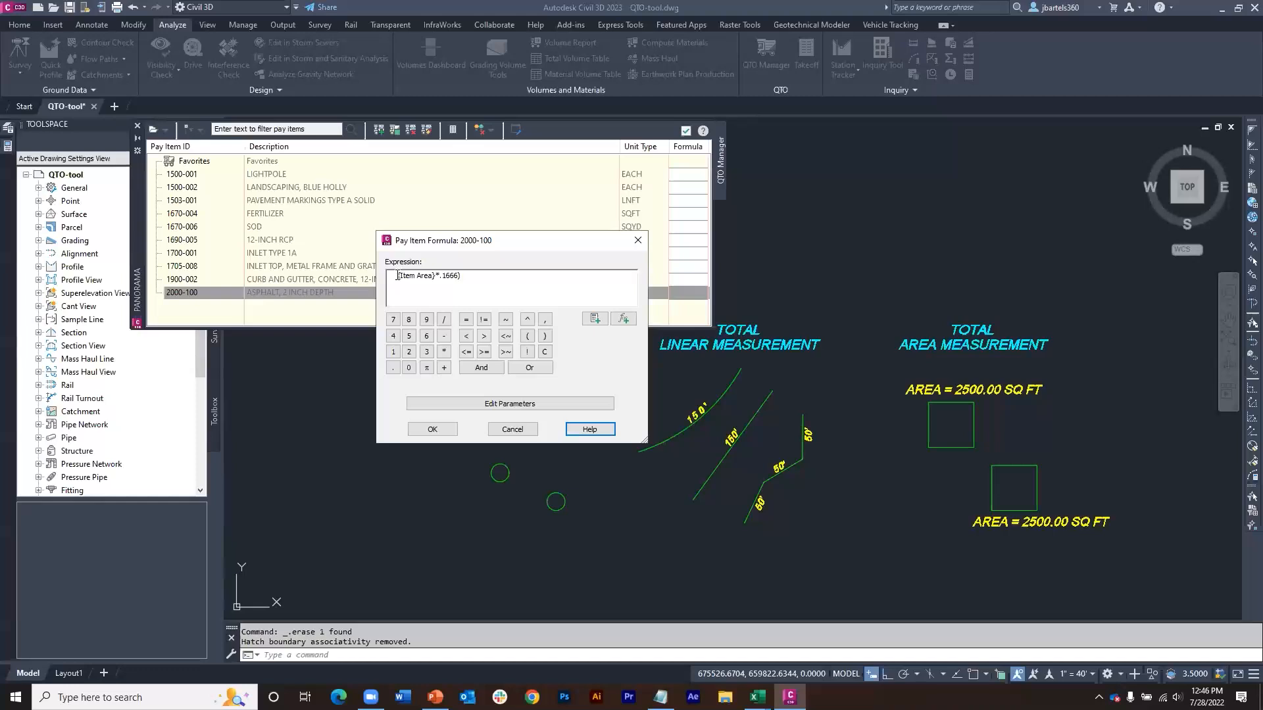
type("(")
key("BackSpace")
left_click(397, 275)
type("(2")
key("BackSpace")
key("BackSpace")
key("BackSpace")
key("BackSpace")
left_click(432, 428)
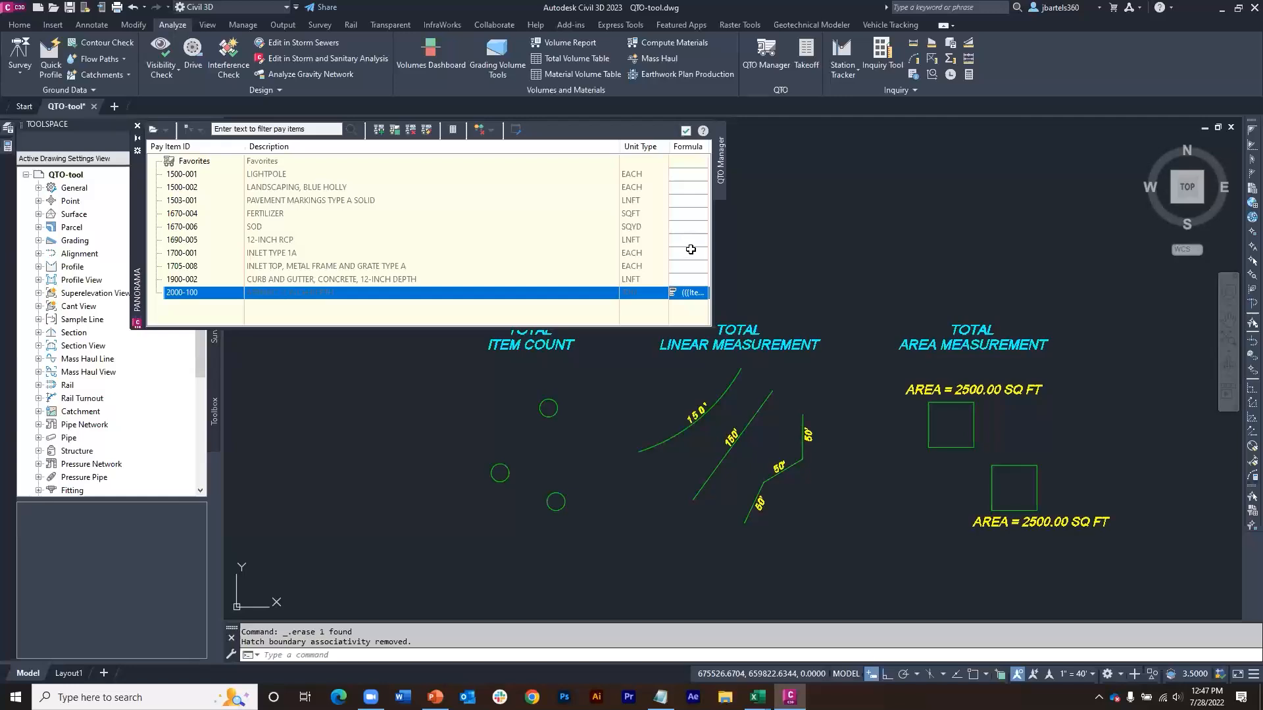
Step: Assign pay item 2000-100 (ASPHALT, 2 INCH DEPTH) as an area to both squares under TOTAL AREA MEASUREMENT, using object selection
left_click(943, 423)
left_click(903, 419)
left_click(378, 295)
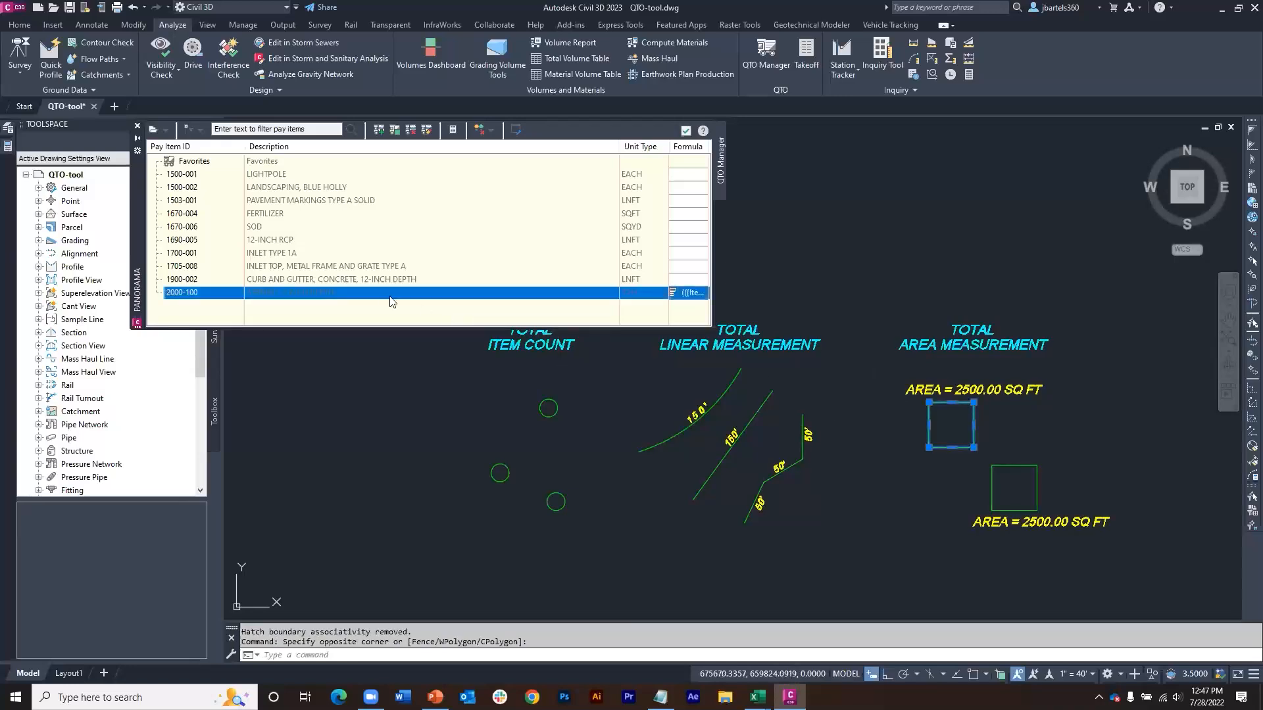
right_click(379, 298)
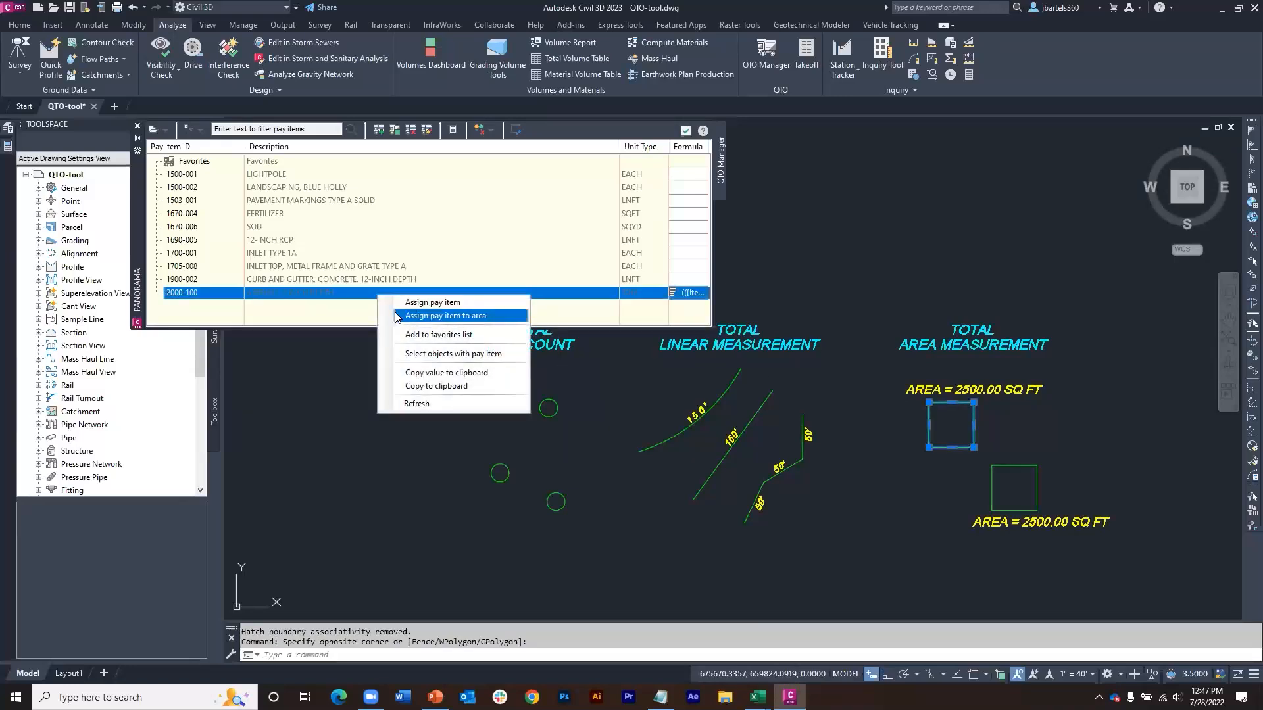
left_click(421, 316)
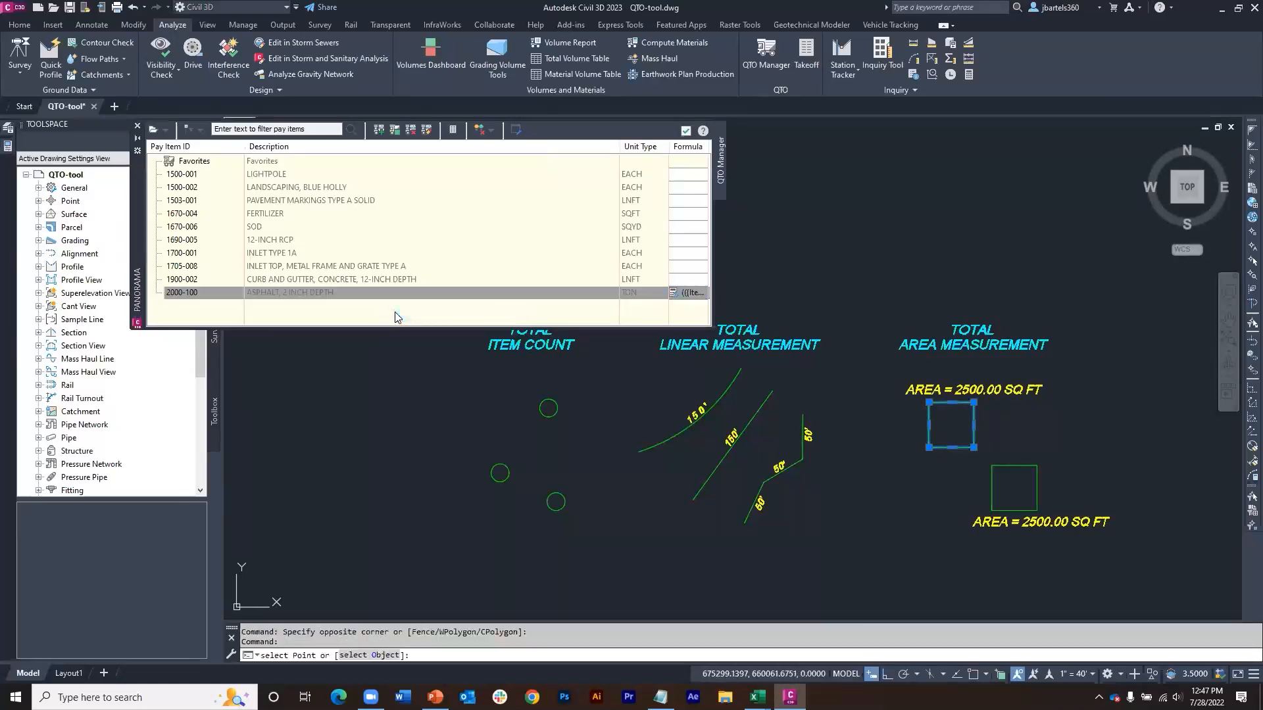
left_click(393, 655)
left_click(951, 448)
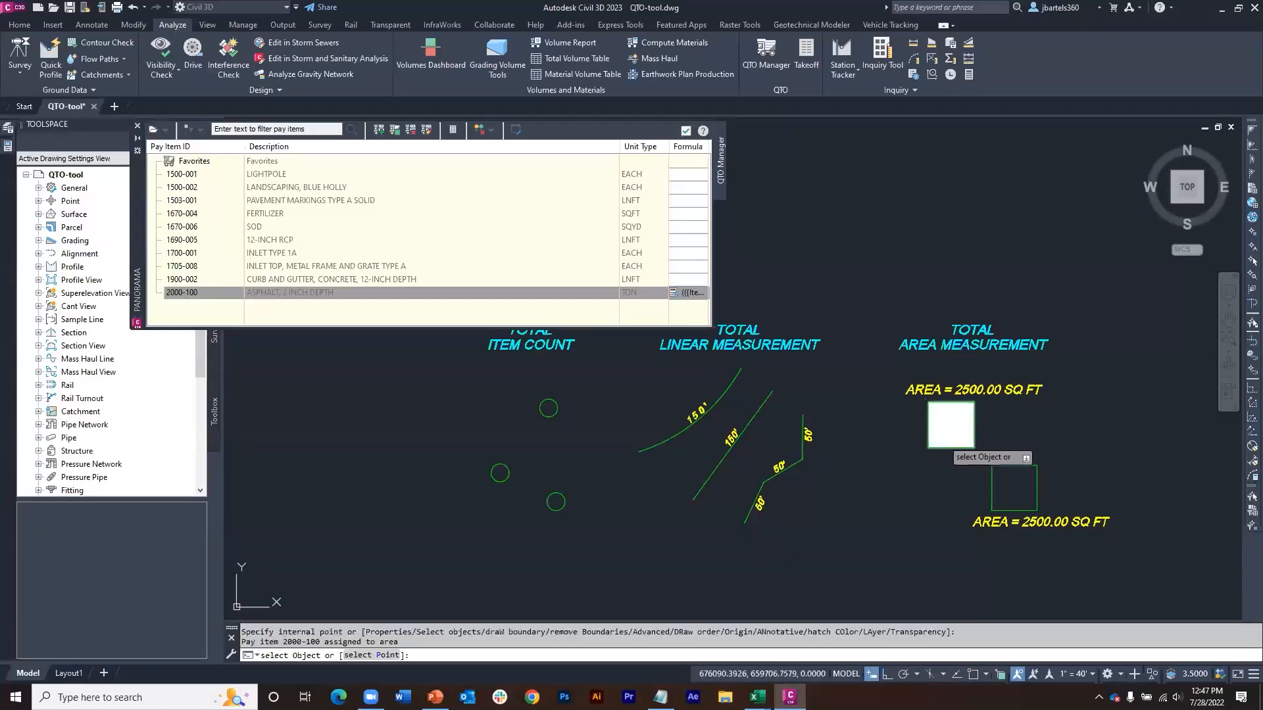
left_click(992, 479)
key("Return")
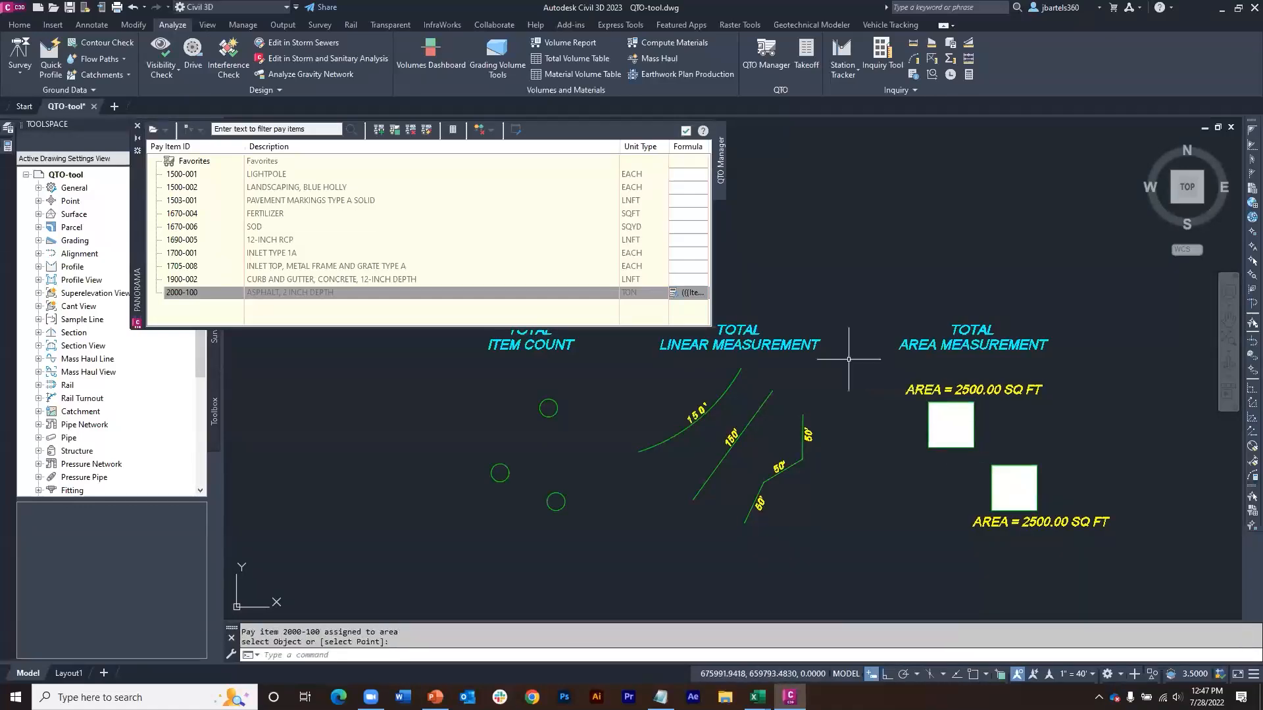
Step: Compute the drawing's summary takeoff, review the asphalt quantity in Summary (HTML).xsl format, and close the report and takeoff dialog
left_click(806, 59)
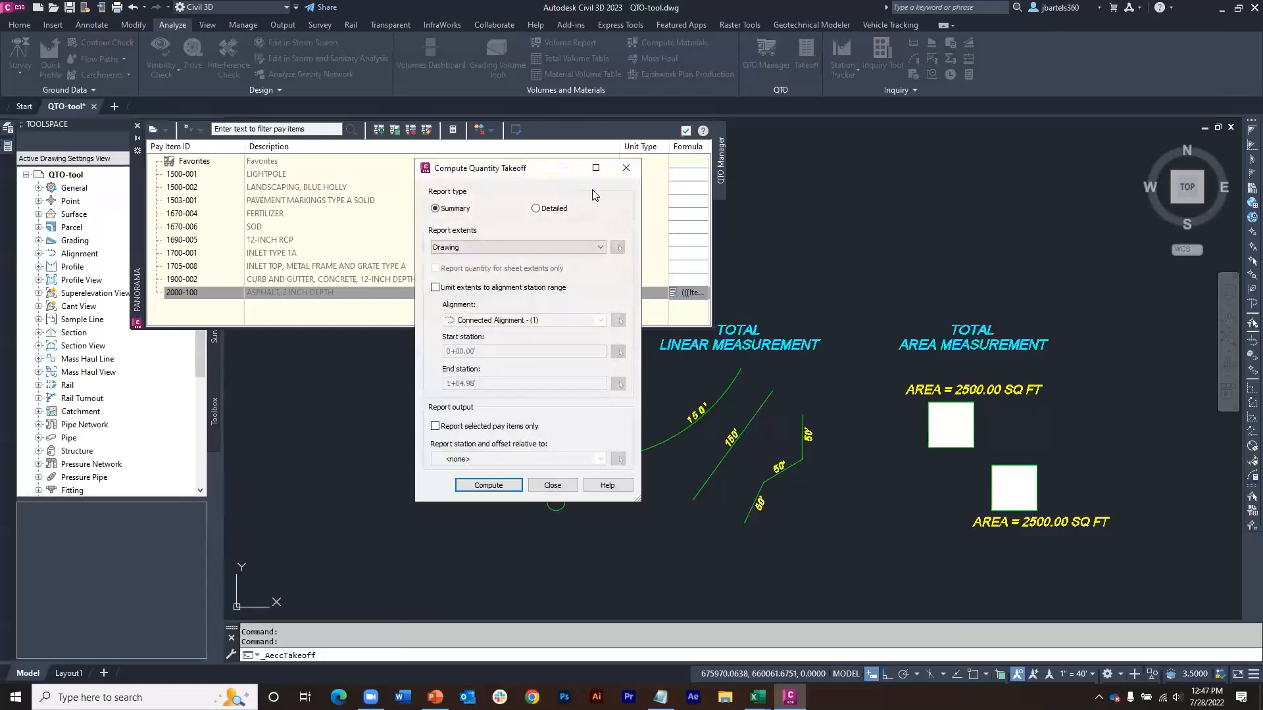
left_click(492, 485)
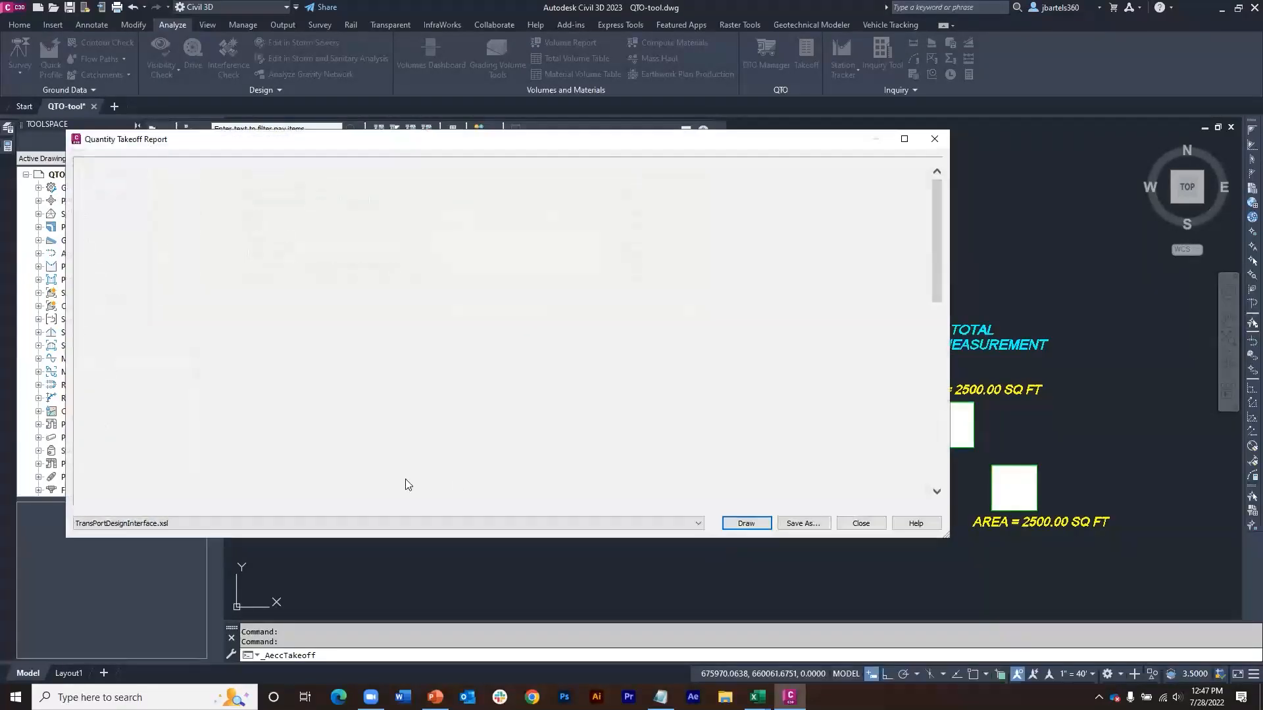
left_click(360, 523)
left_click(274, 554)
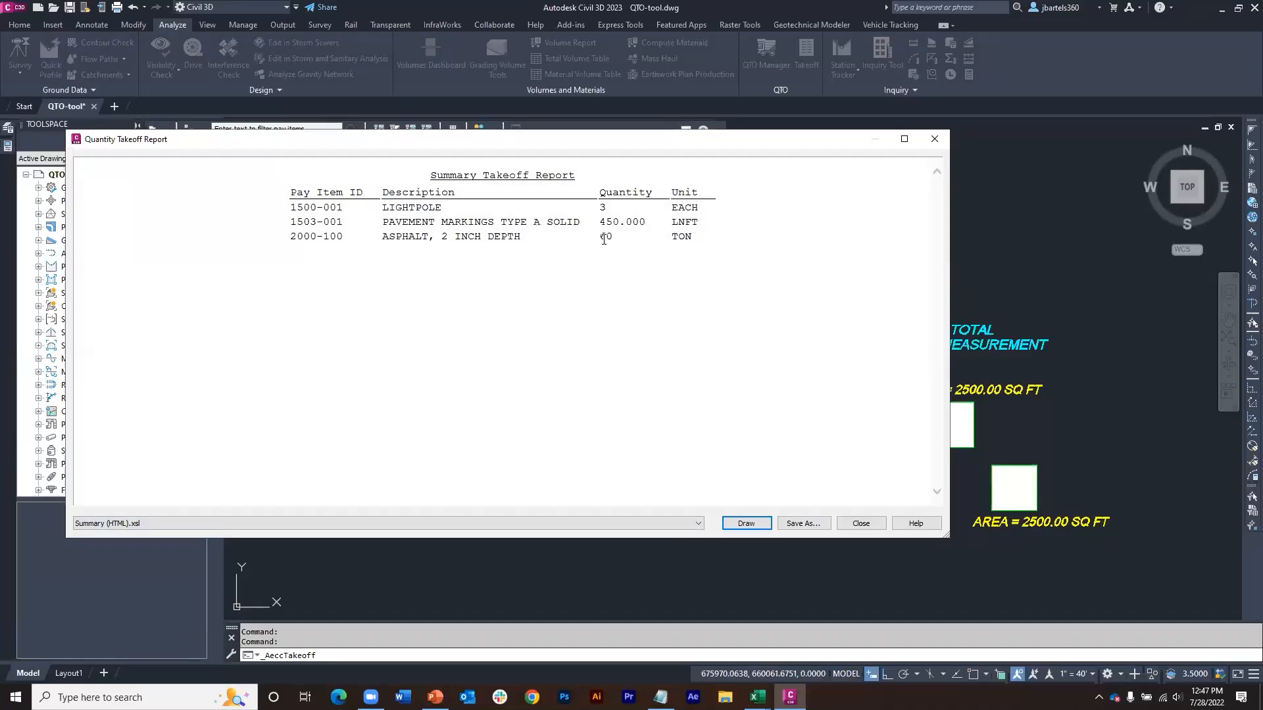
left_click(934, 139)
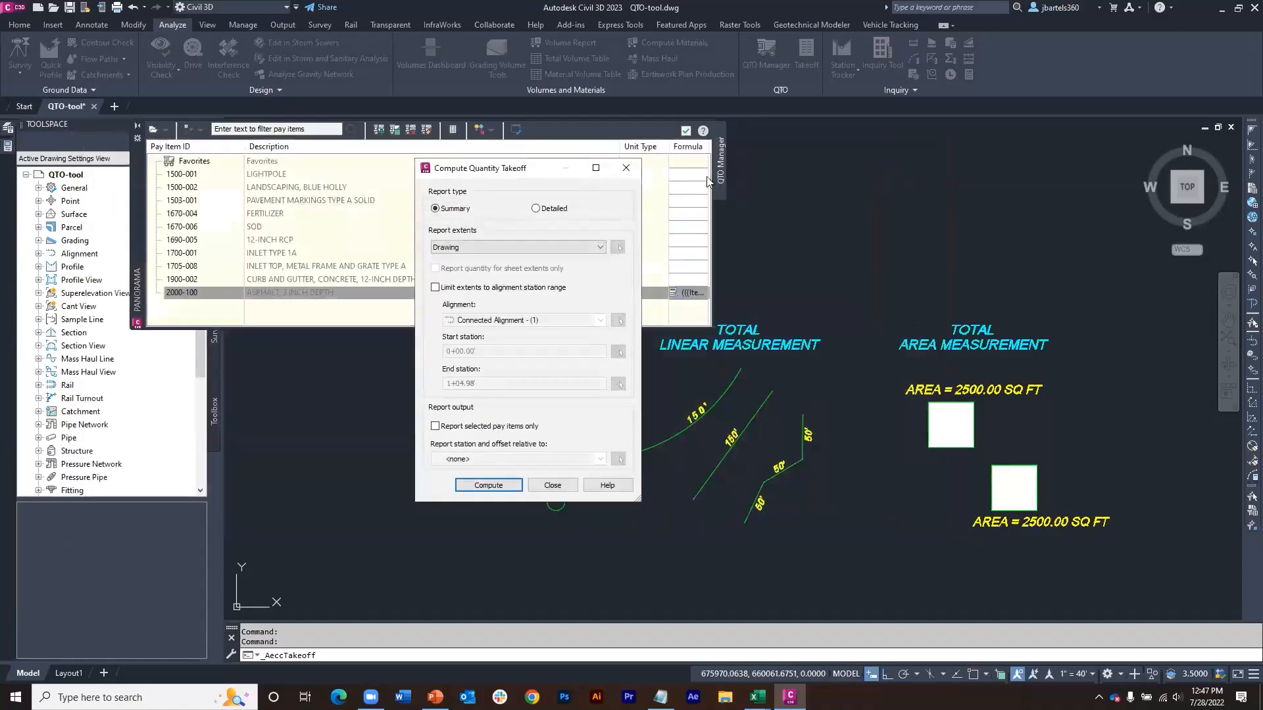
left_click(627, 169)
Step: Select all matching small shrub blocks in the parking lot site plan and assign them pay item 1500-002 (LANDSCAPING, BLUE HOLLY)
scroll(783, 217, "down", 3)
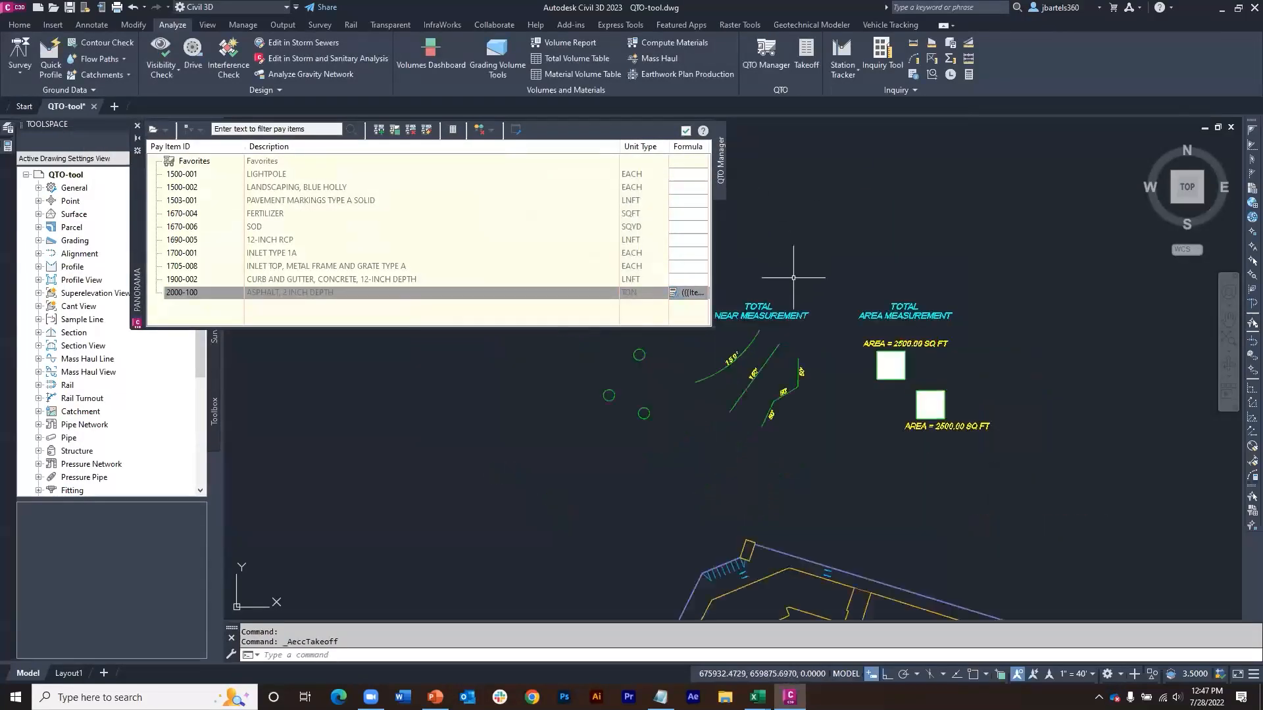
middle_click_drag(786, 375, 863, 242)
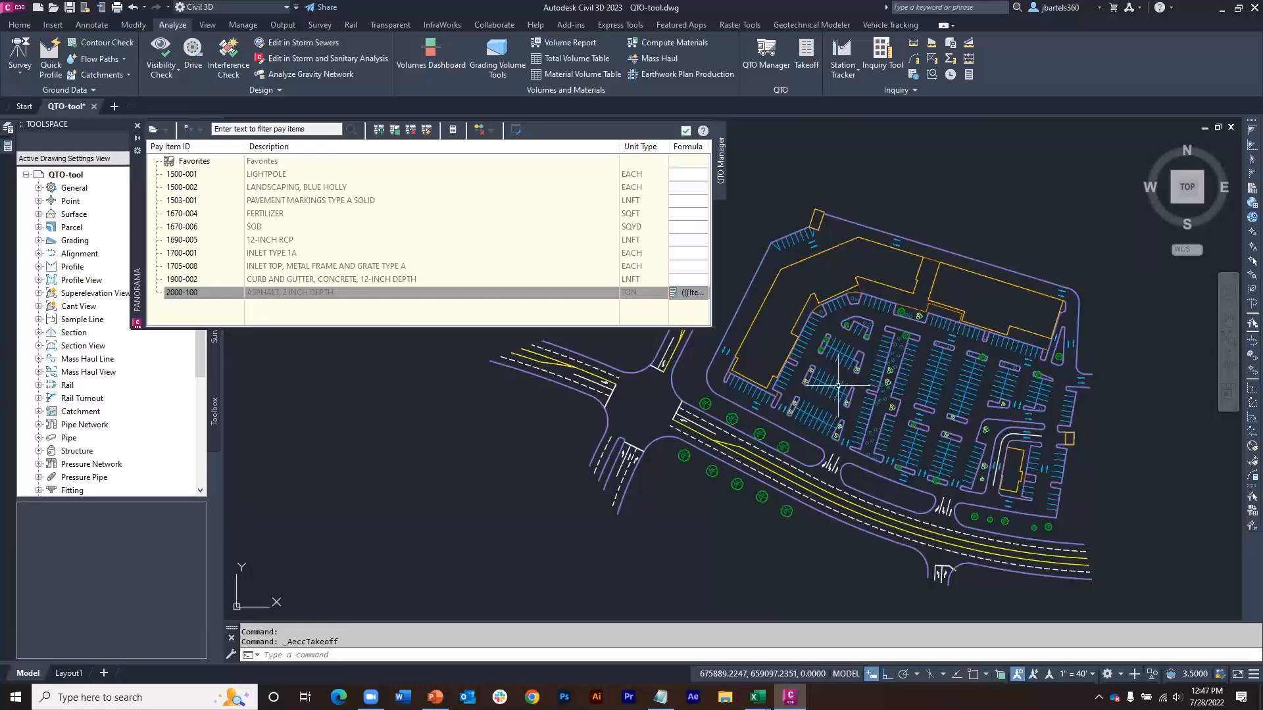
scroll(926, 337, "up", 6)
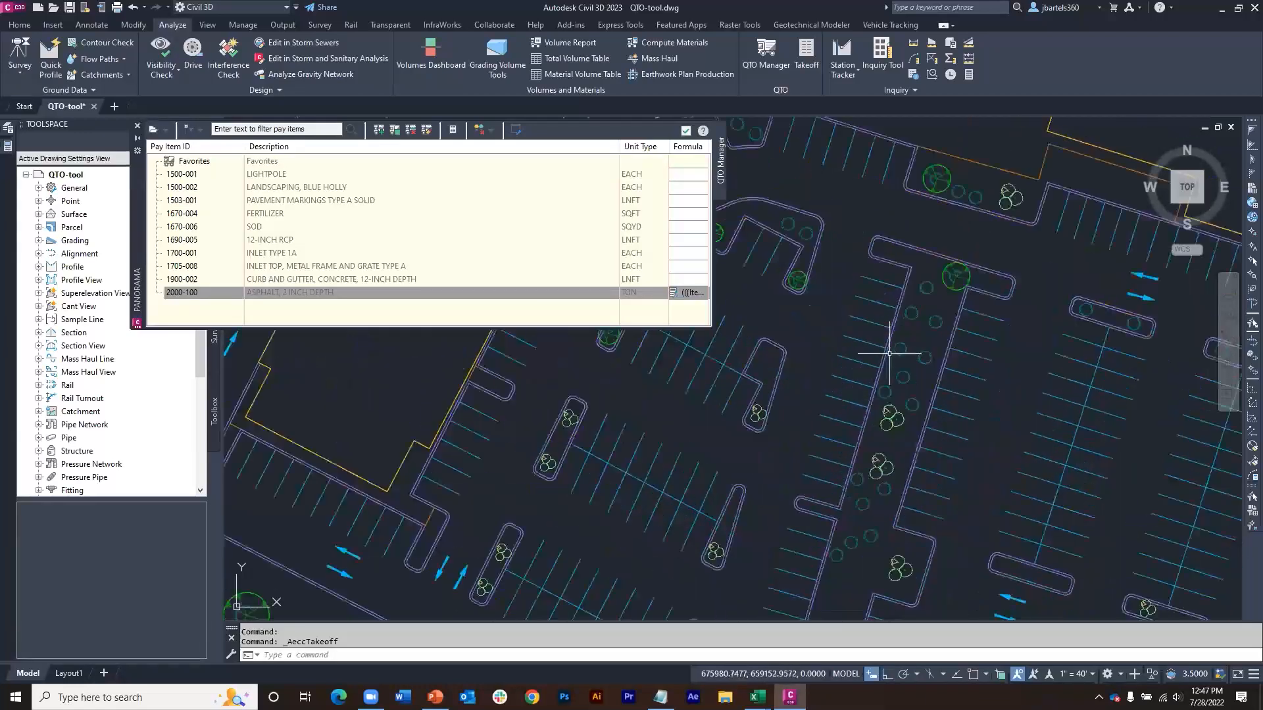
middle_click_drag(927, 337, 875, 369)
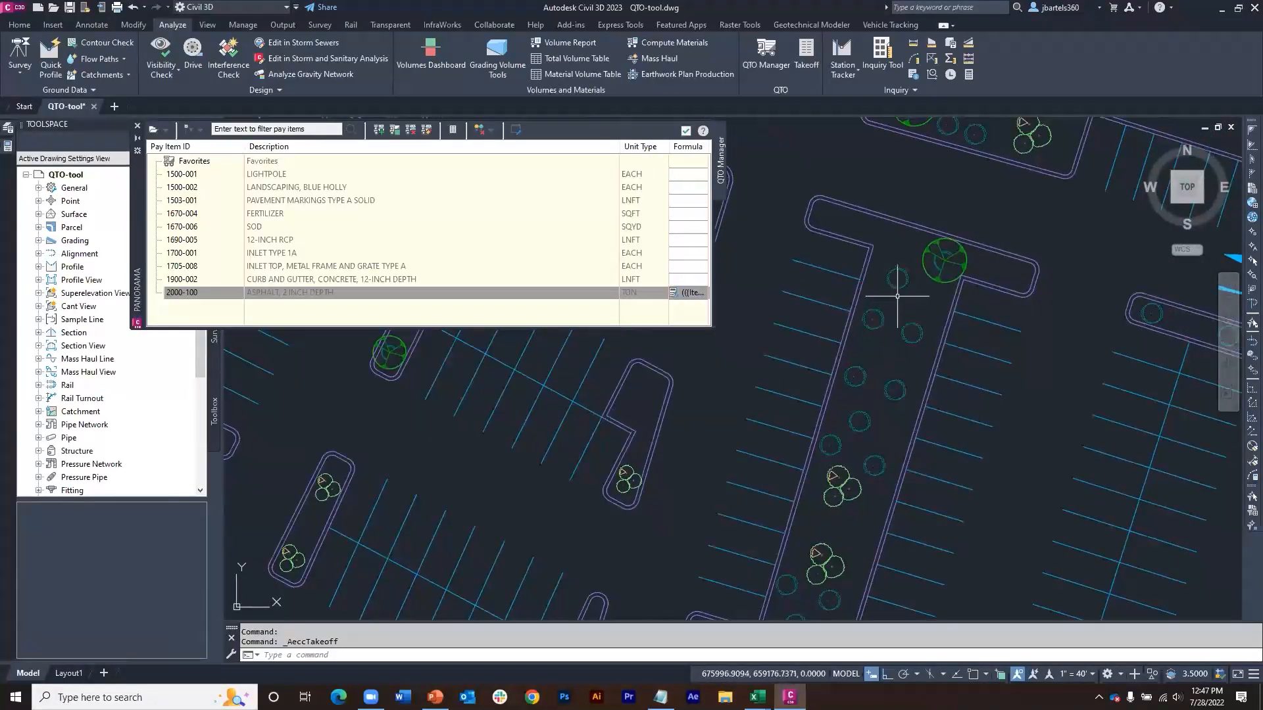
mouse_move(899, 287)
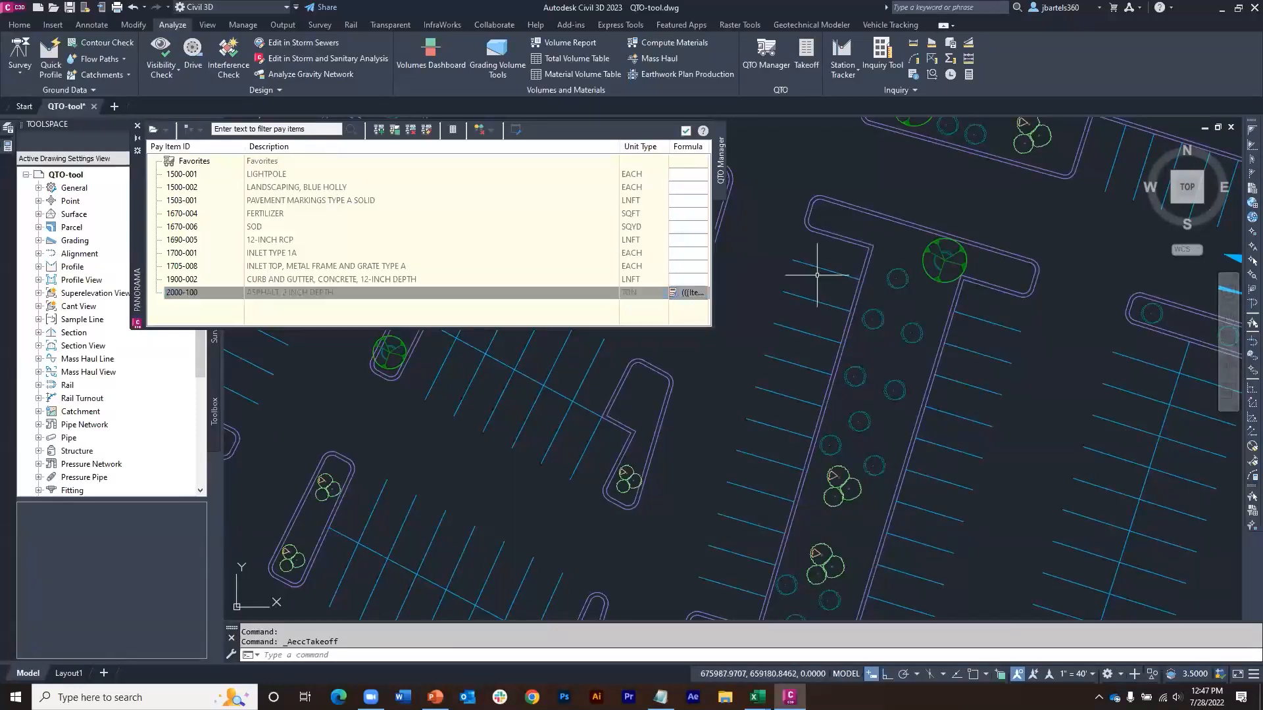
left_click(898, 279)
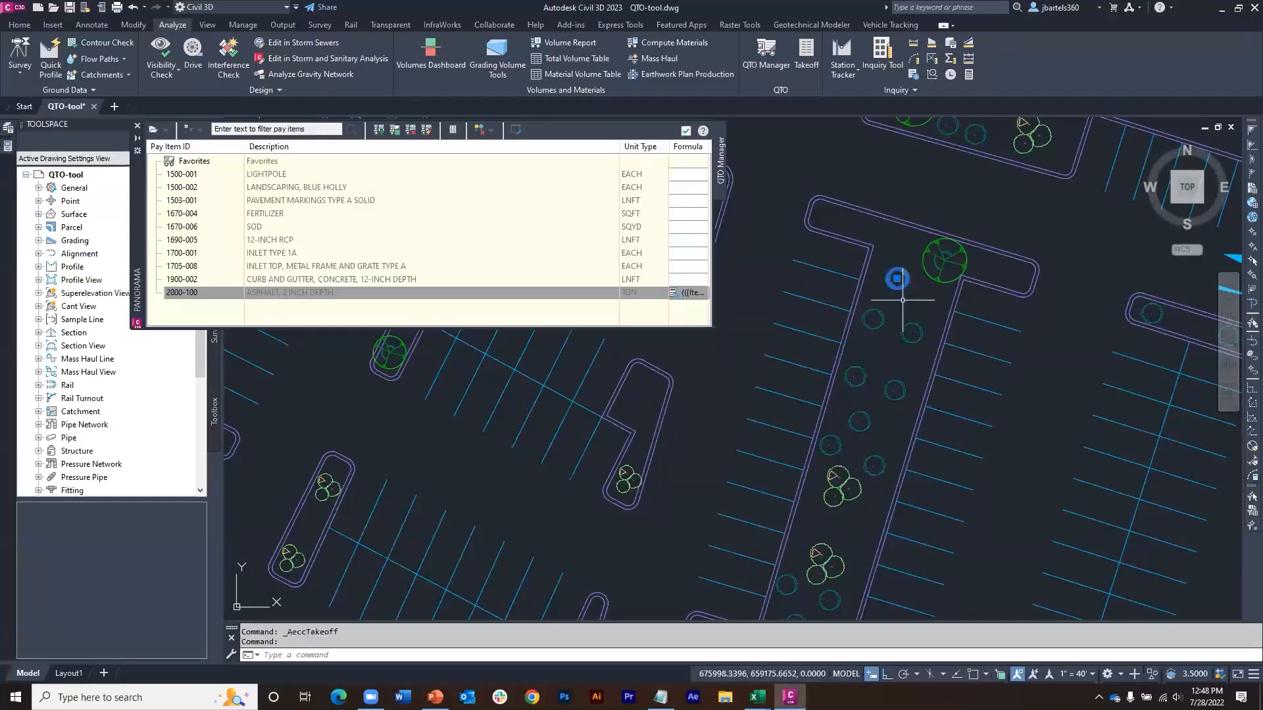
right_click(907, 303)
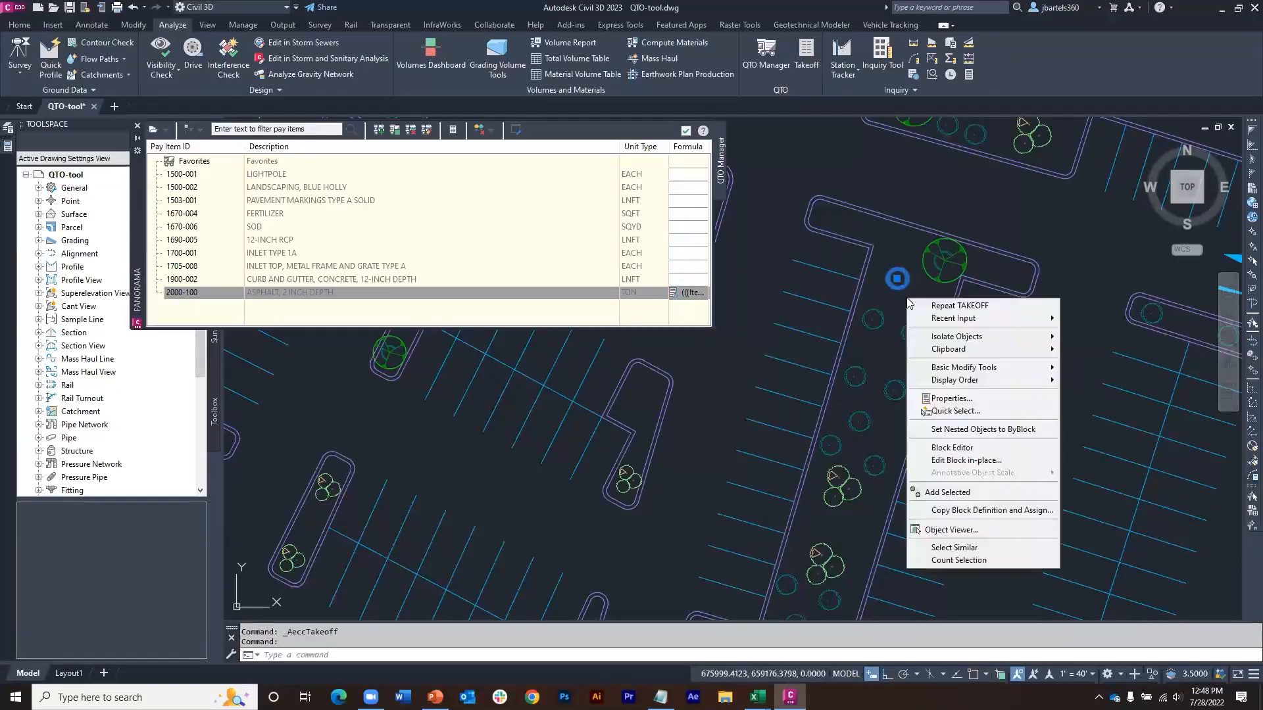
left_click(953, 547)
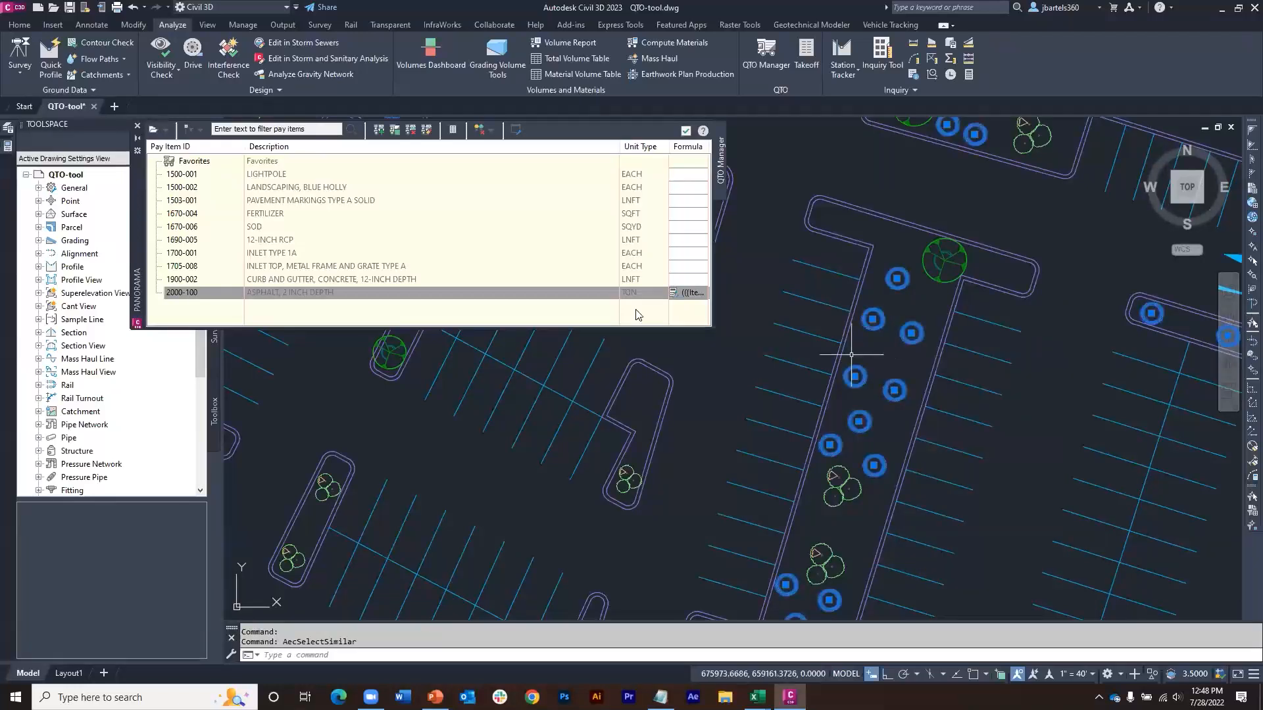
right_click(312, 189)
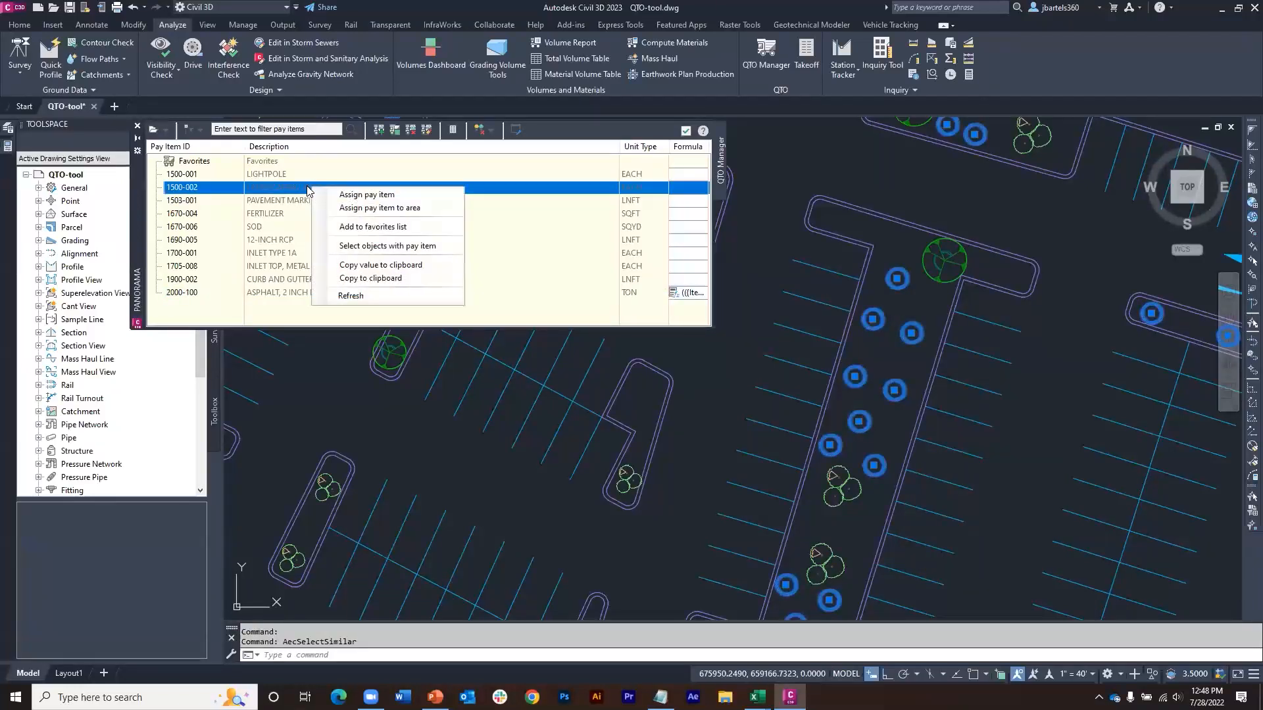
left_click(355, 196)
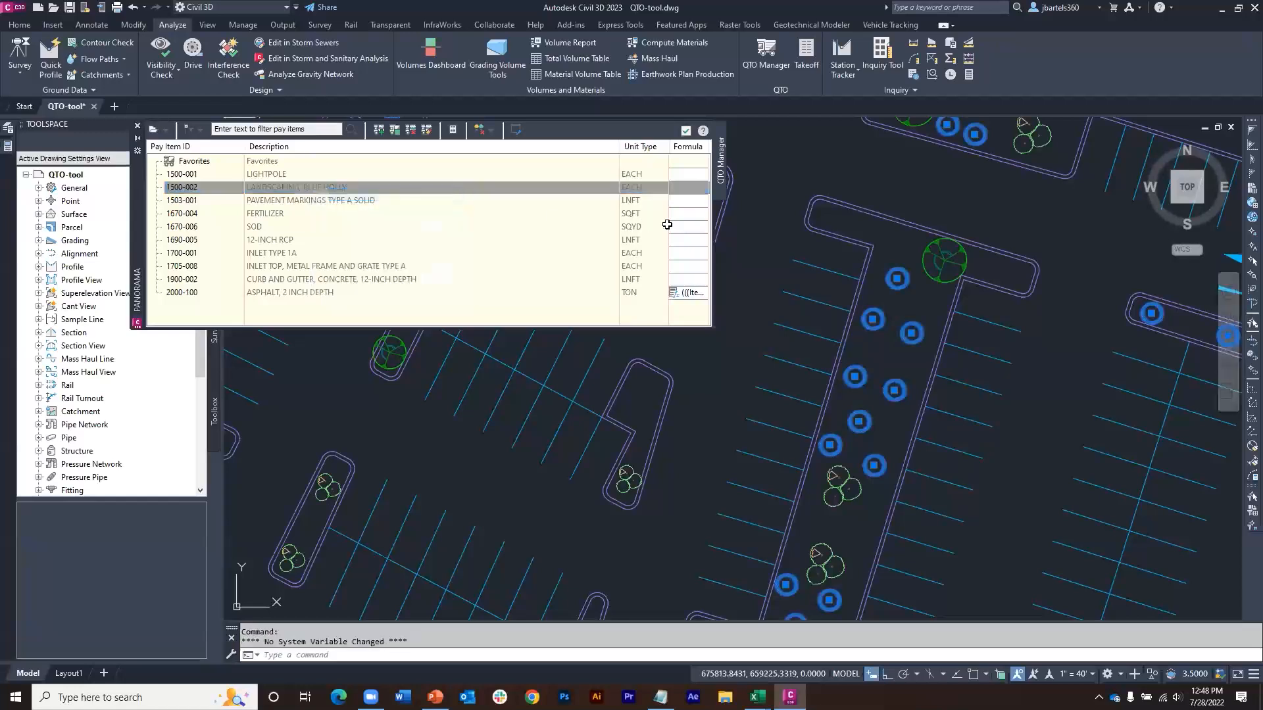
key("Escape")
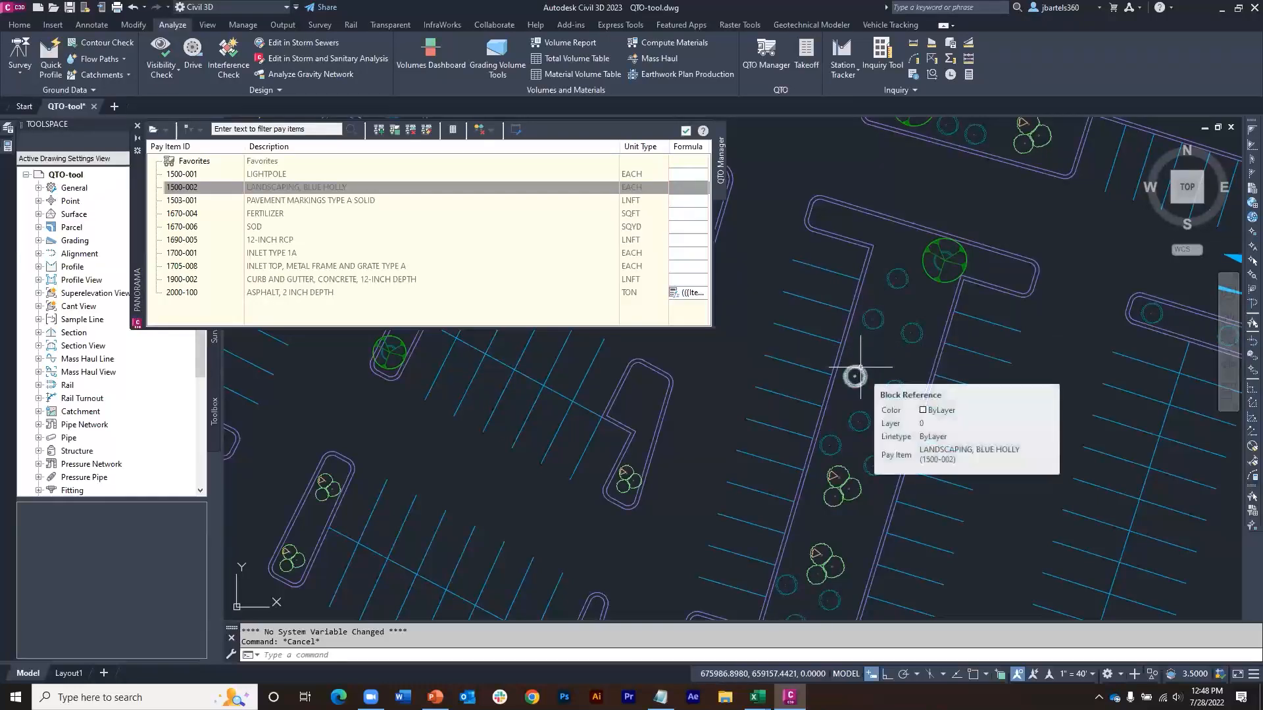
scroll(880, 357, "down", 2)
mouse_move(955, 399)
middle_mouse_down()
mouse_move(948, 362)
mouse_move(957, 369)
middle_mouse_up()
scroll(963, 357, "down", 5)
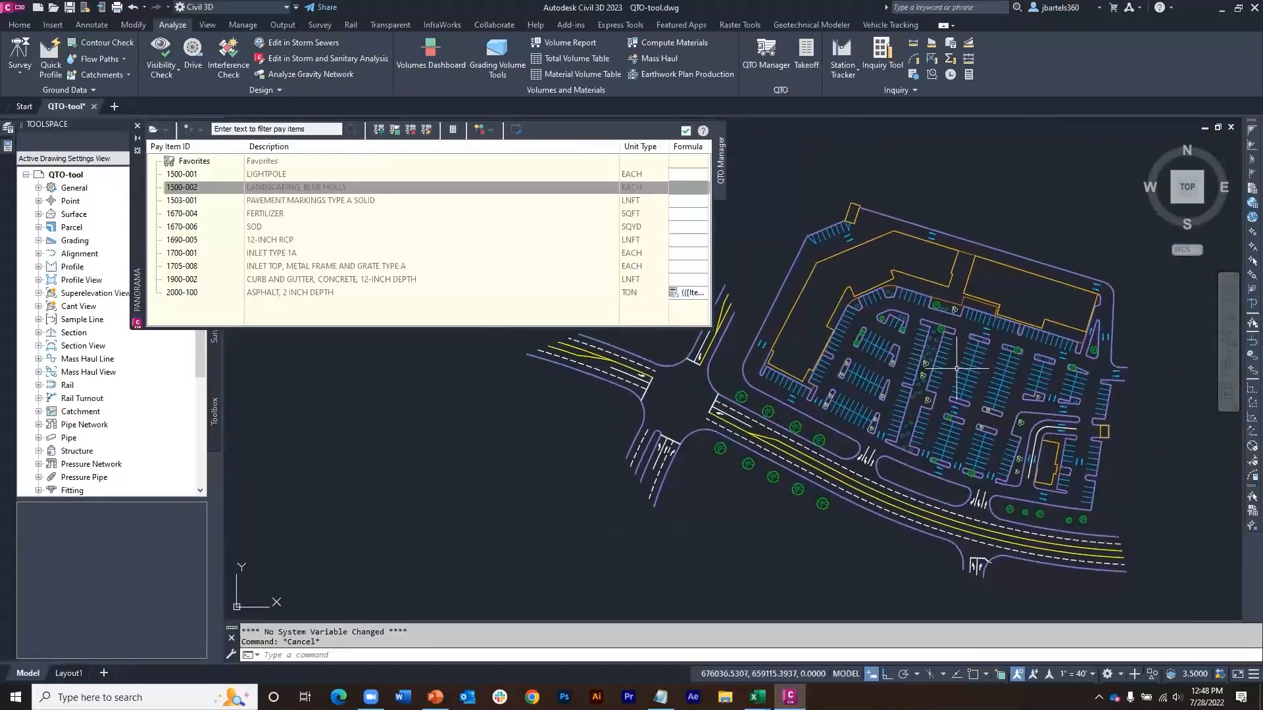
Step: Isolate the Stripe_parking layer by picking one of the parking stall stripes in the site plan
left_click(19, 24)
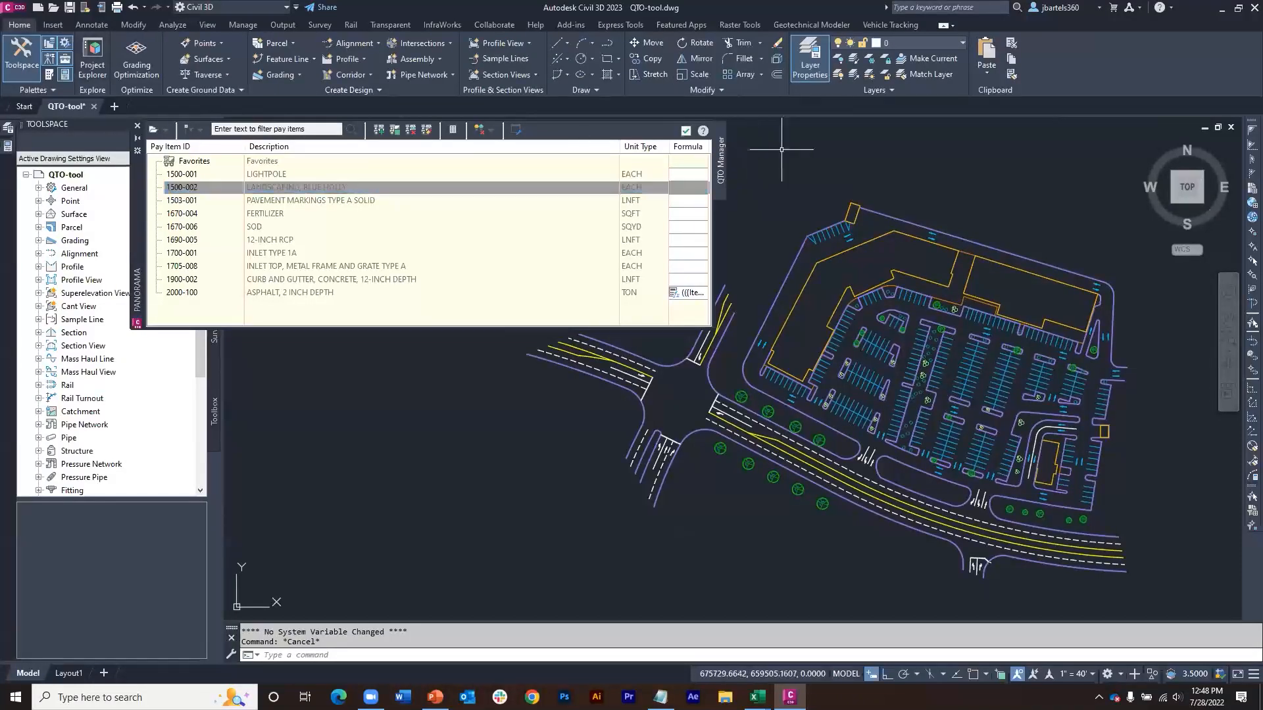
left_click(852, 61)
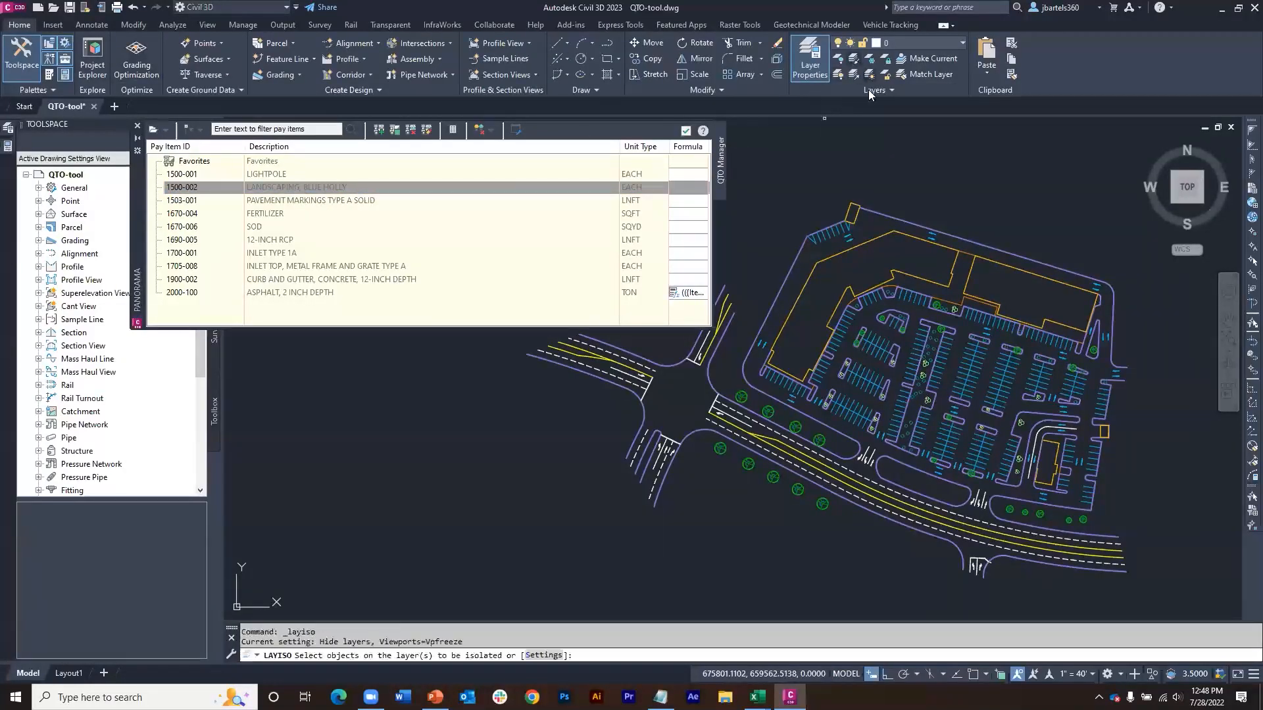
left_click(911, 297)
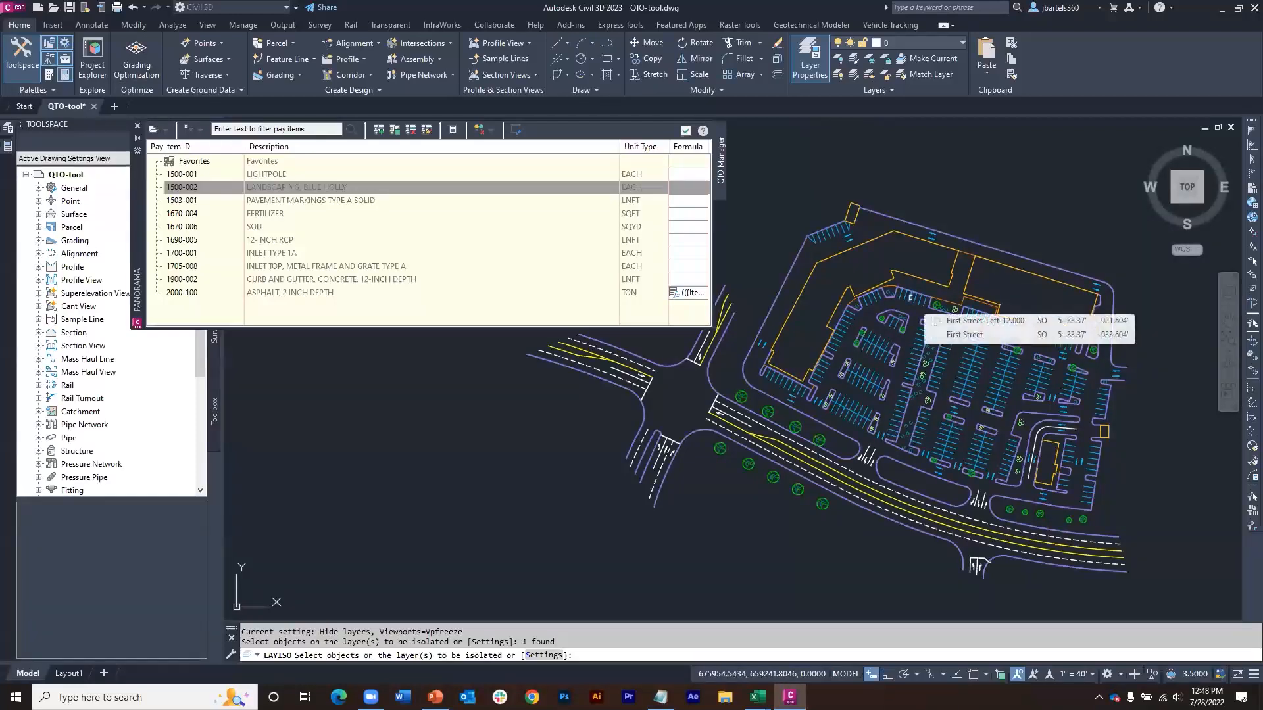
key("Return")
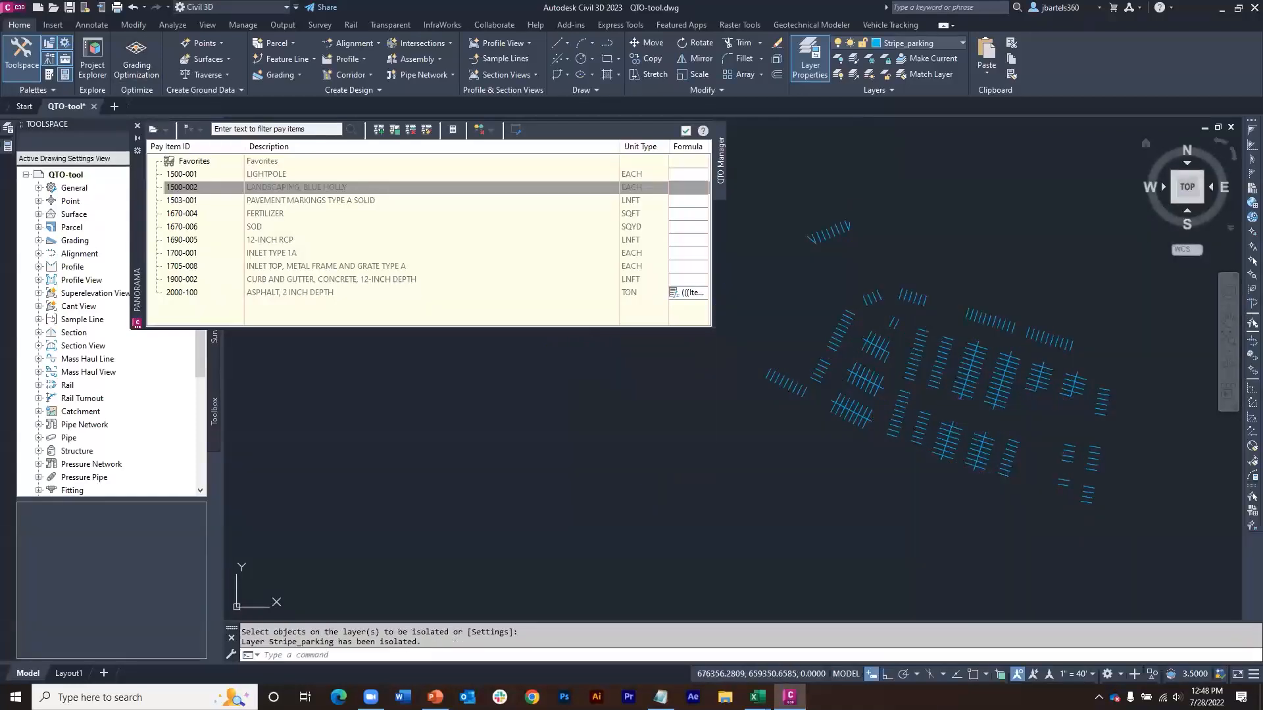
Step: Select all the isolated parking stripes and assign them pay item 1503-001 (PAVEMENT MARKINGS TYPE A SOLID)
mouse_move(1048, 274)
middle_mouse_down()
mouse_move(1028, 253)
mouse_move(1020, 267)
middle_mouse_up()
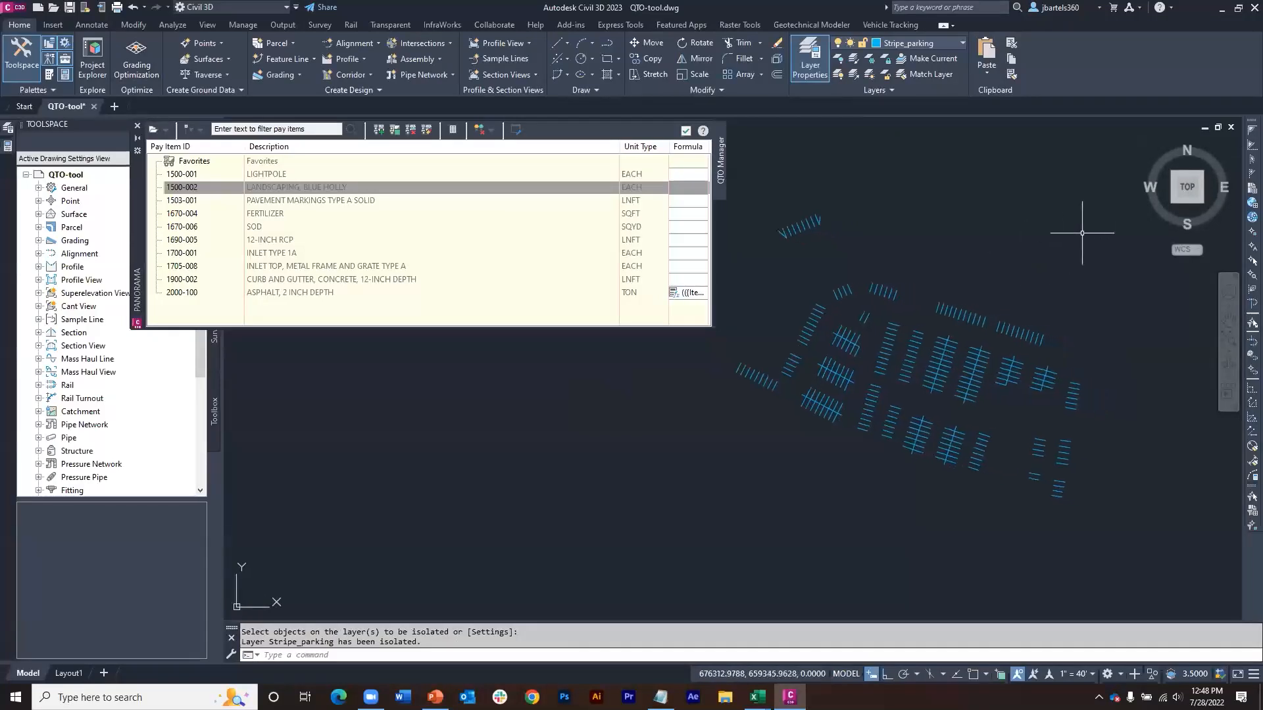
left_click(1109, 213)
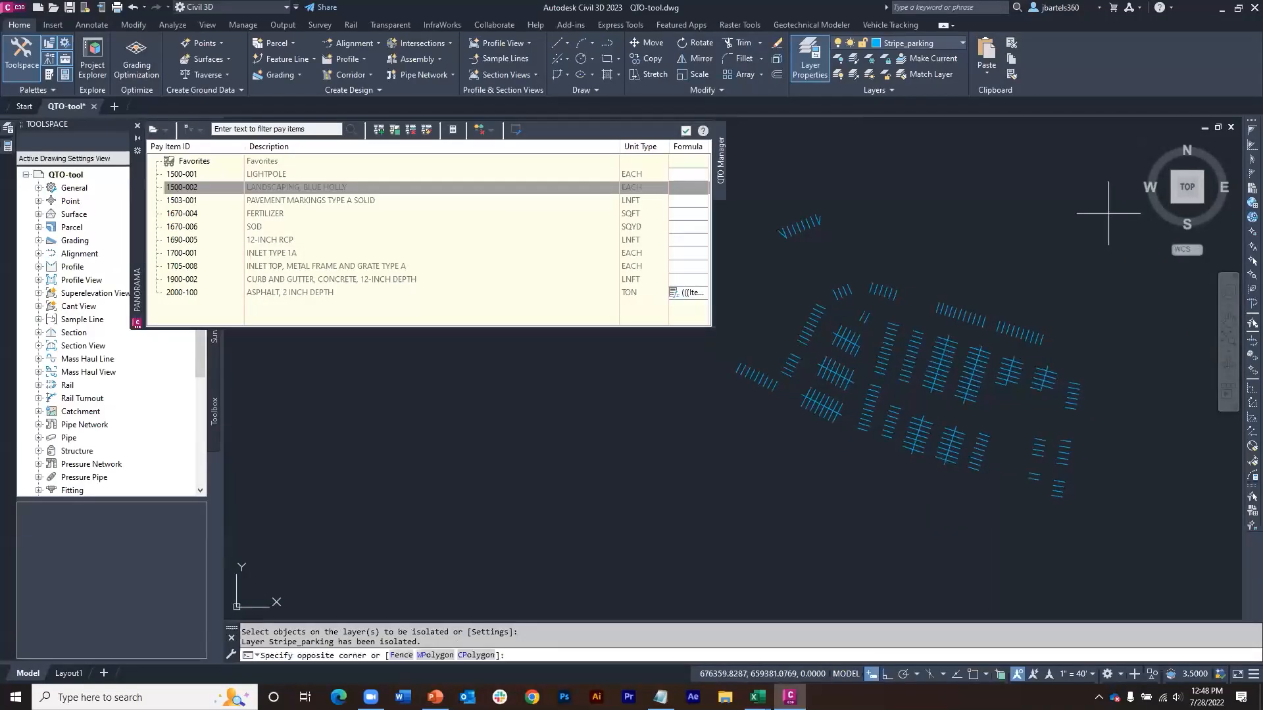
left_click(721, 502)
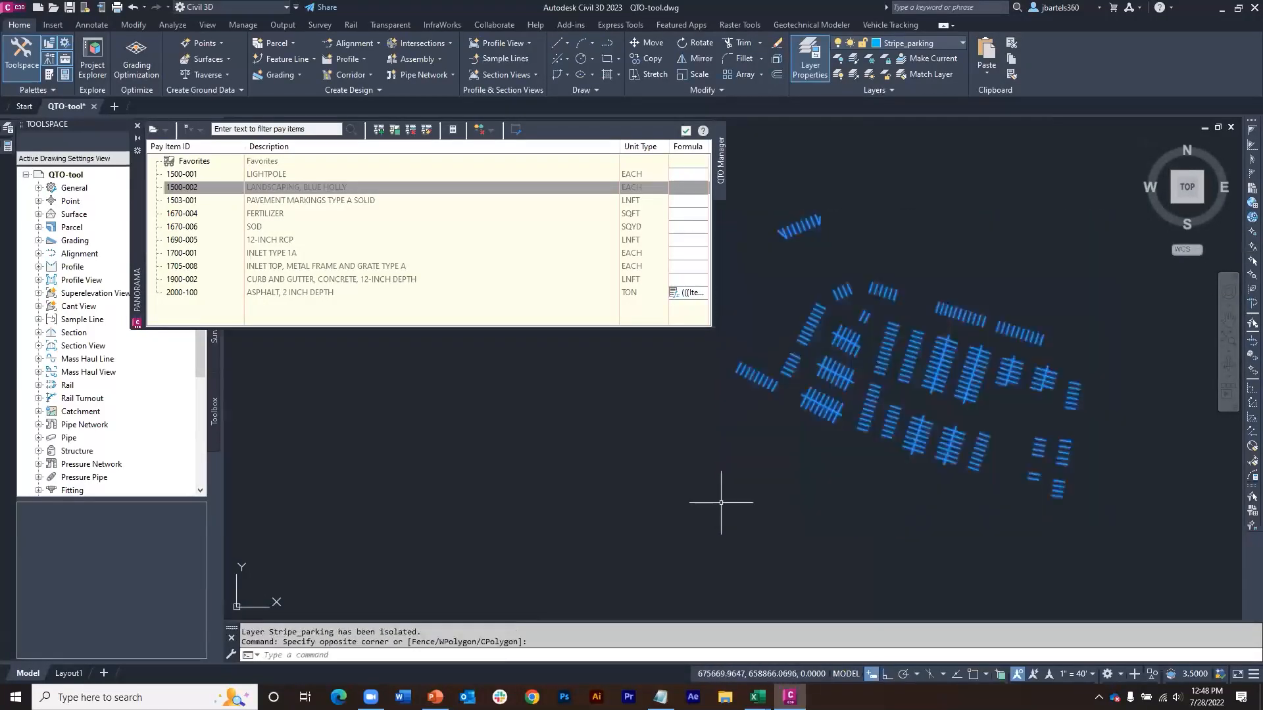
right_click(284, 204)
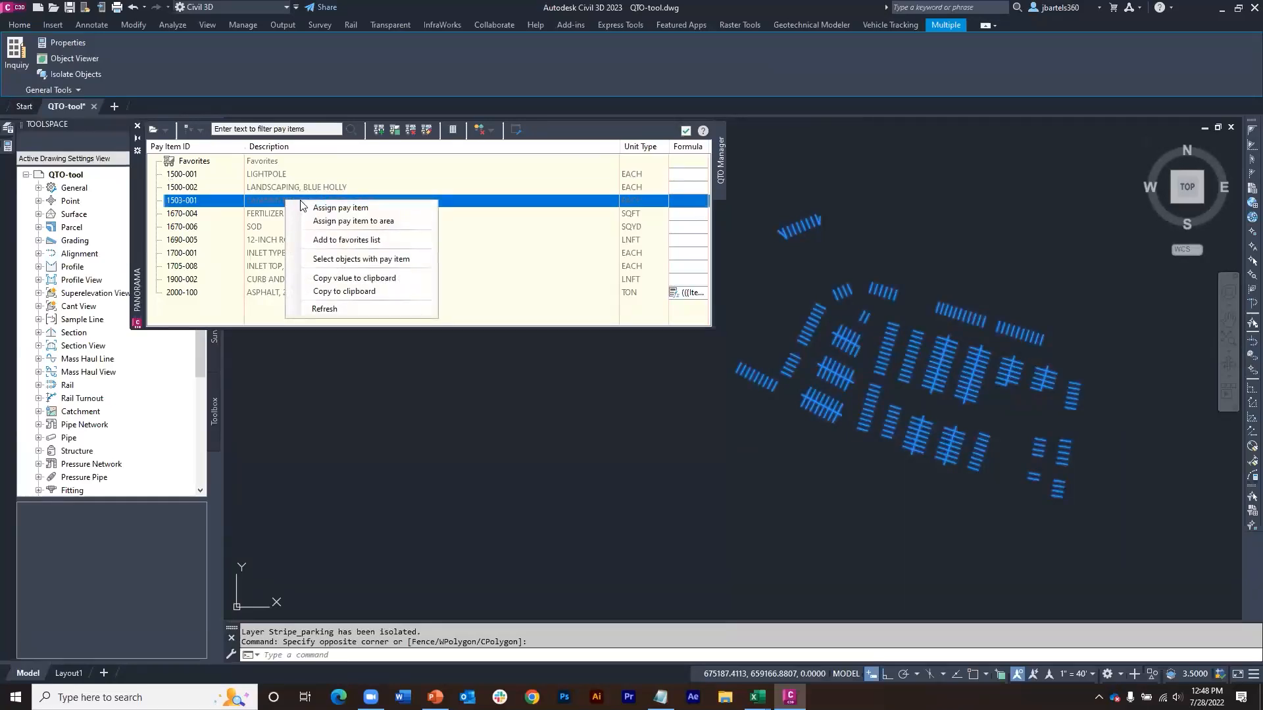
left_click(314, 209)
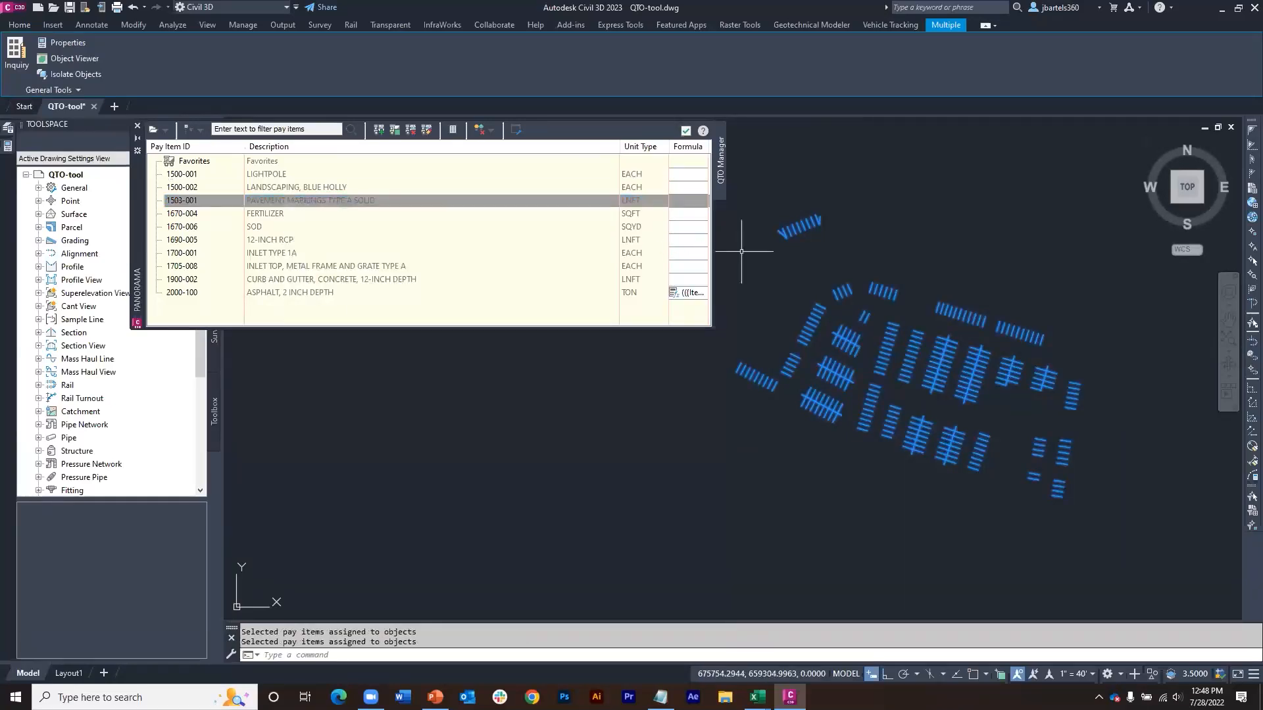
key("Escape")
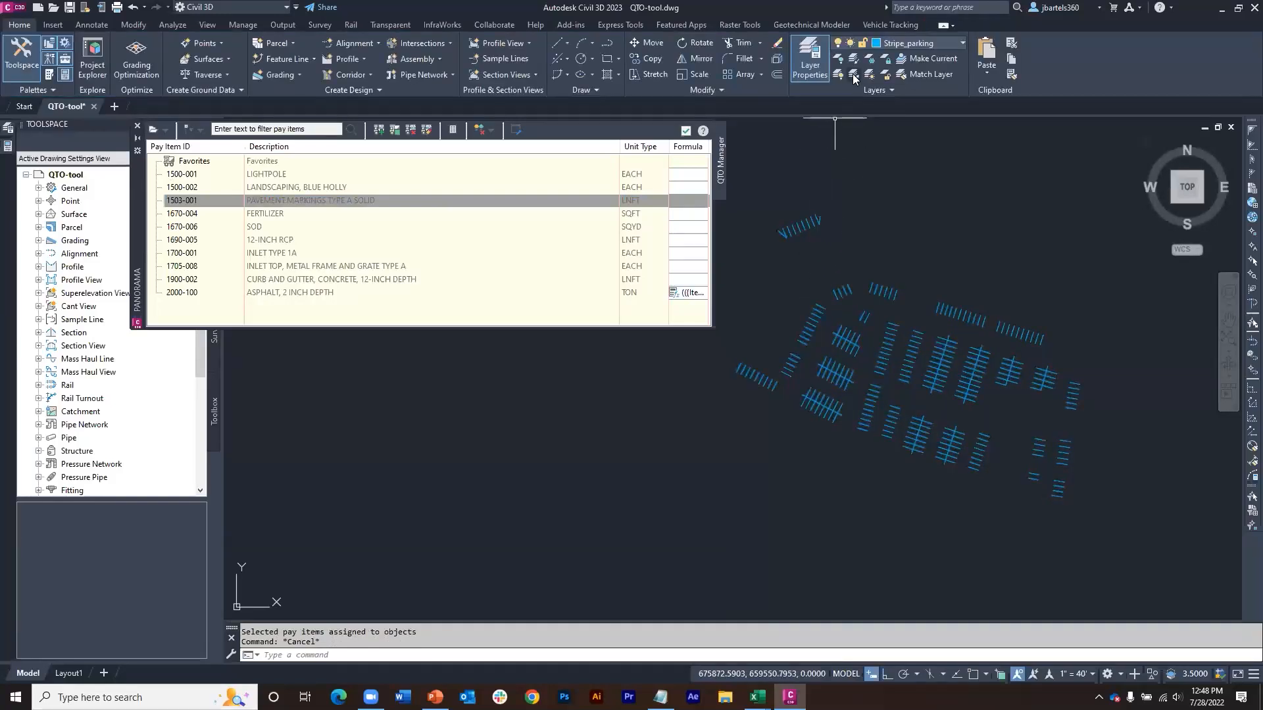
Step: Restore the hidden layers and check the pay item assigned to one of the parking stripes
left_click(854, 75)
scroll(920, 277, "up", 5)
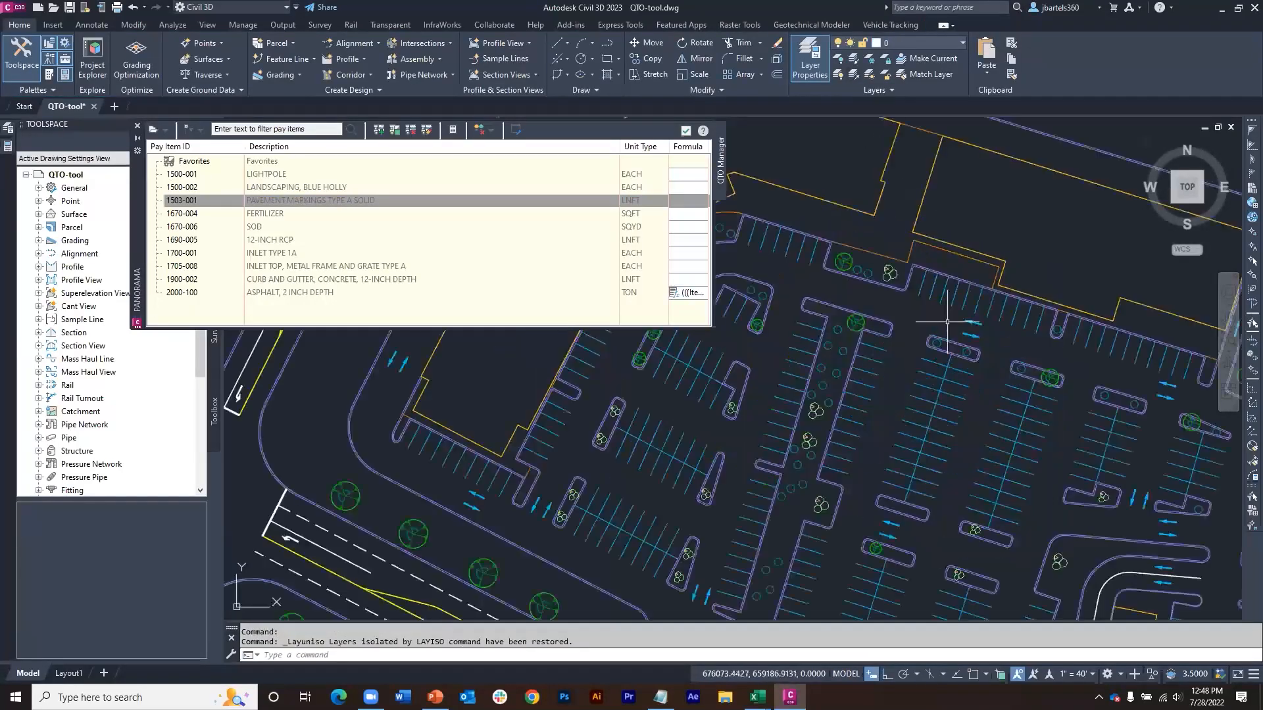
mouse_move(941, 257)
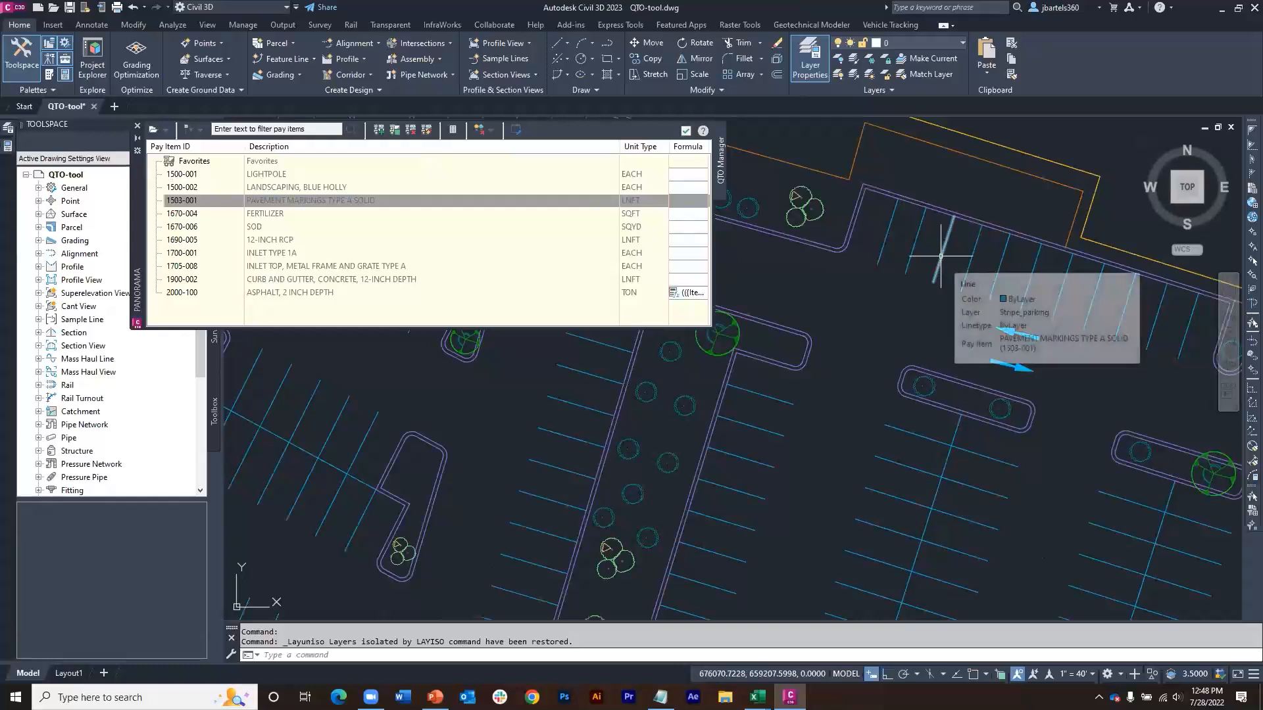
Step: Assign pay items 1670-004 (FERTILIZER) and 1670-006 (SOD) together as areas to two neighbouring parking lot islands, using object selection
middle_click_drag(918, 327, 886, 262)
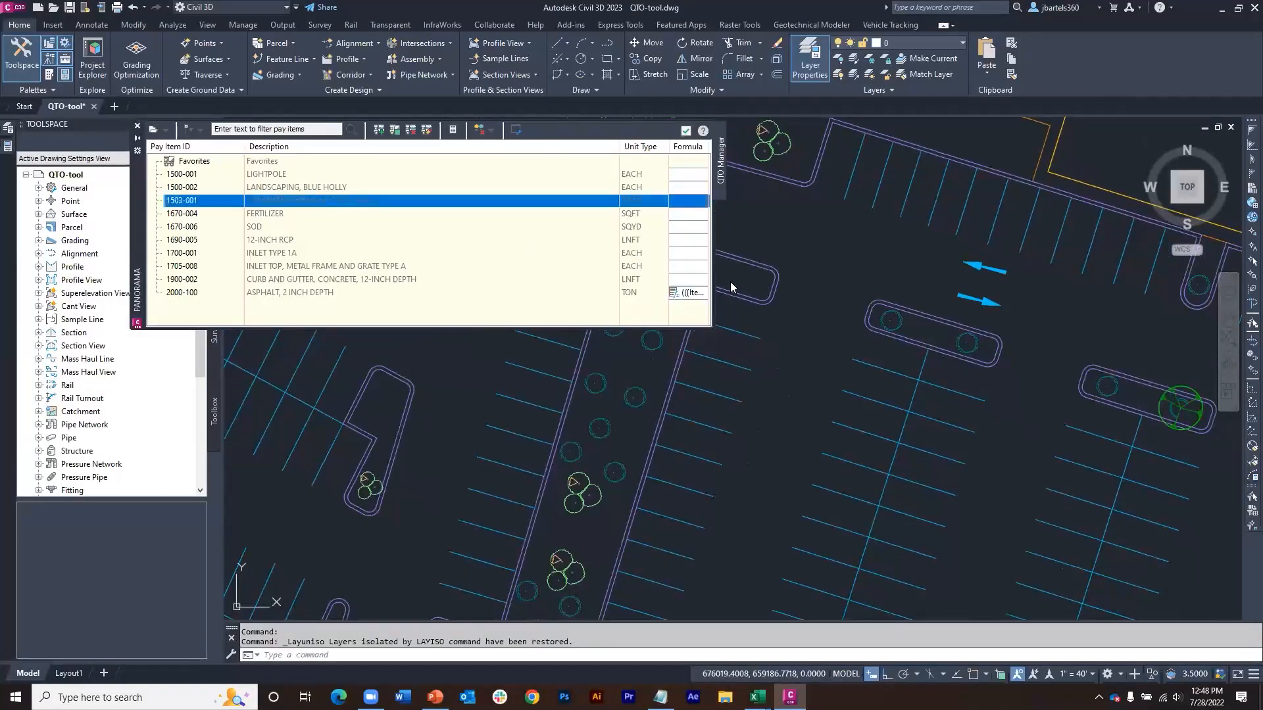
middle_click_drag(834, 319, 779, 309)
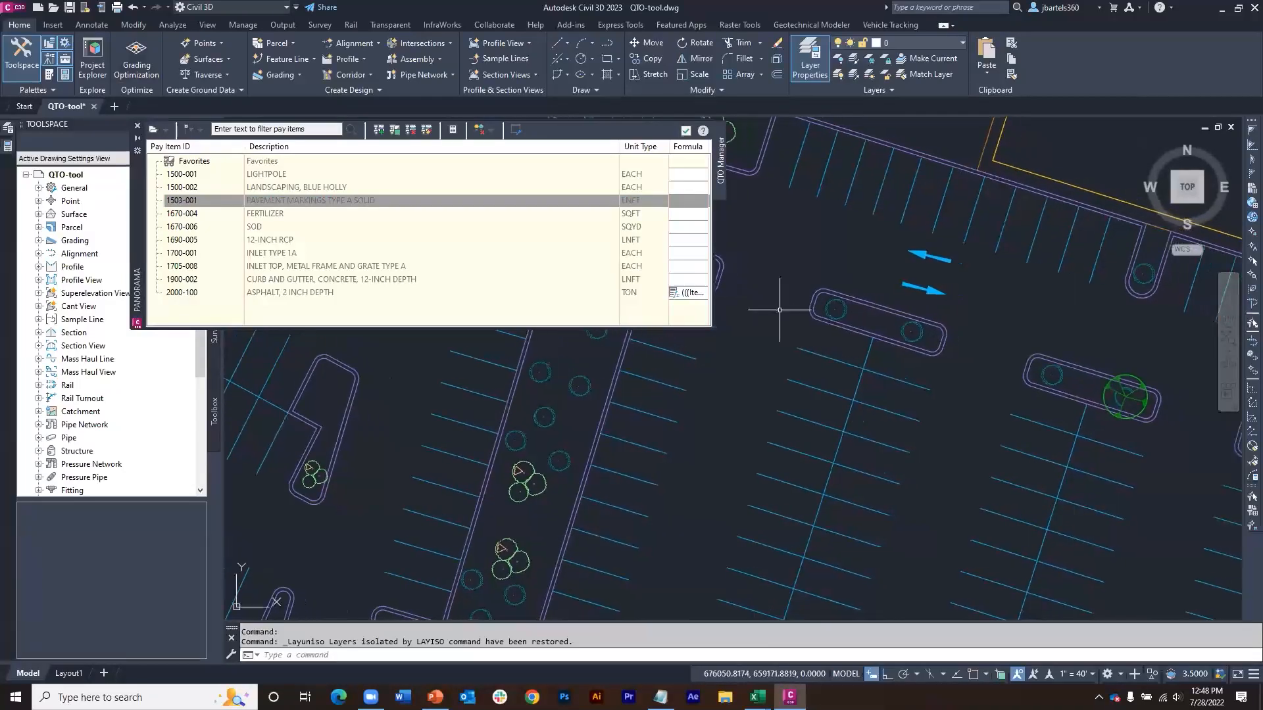
left_click(816, 304)
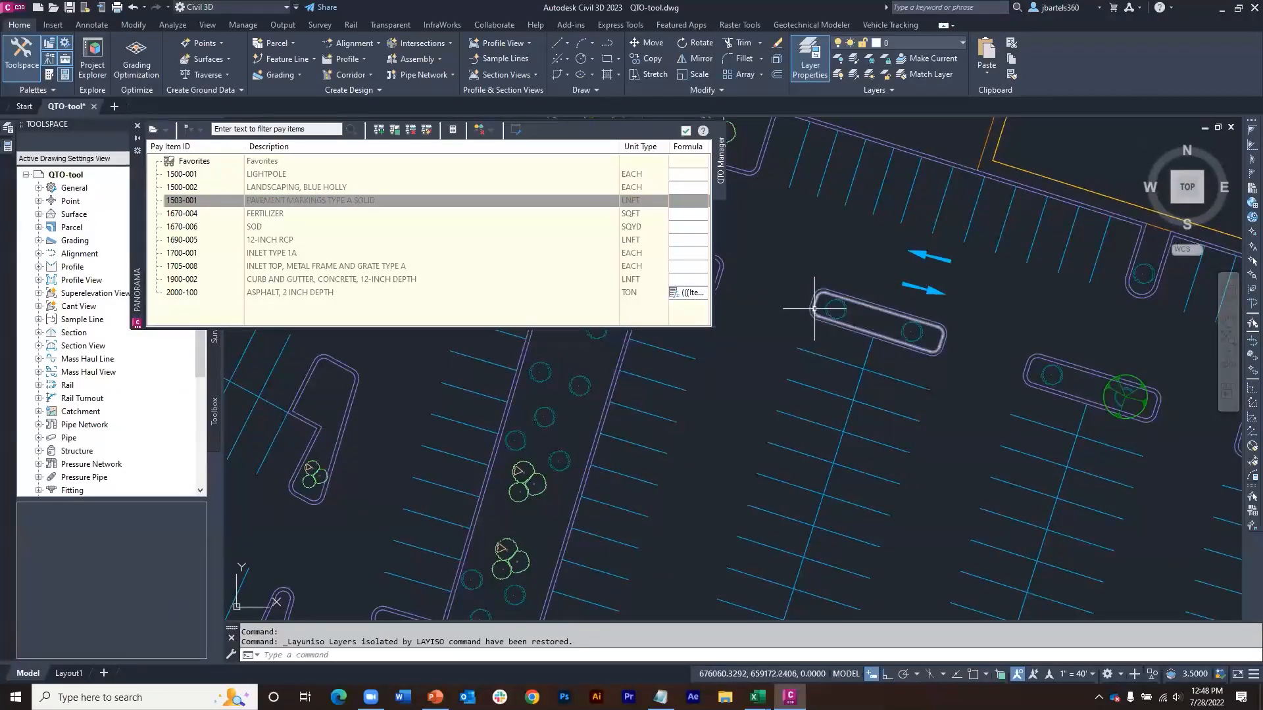
left_click(278, 217)
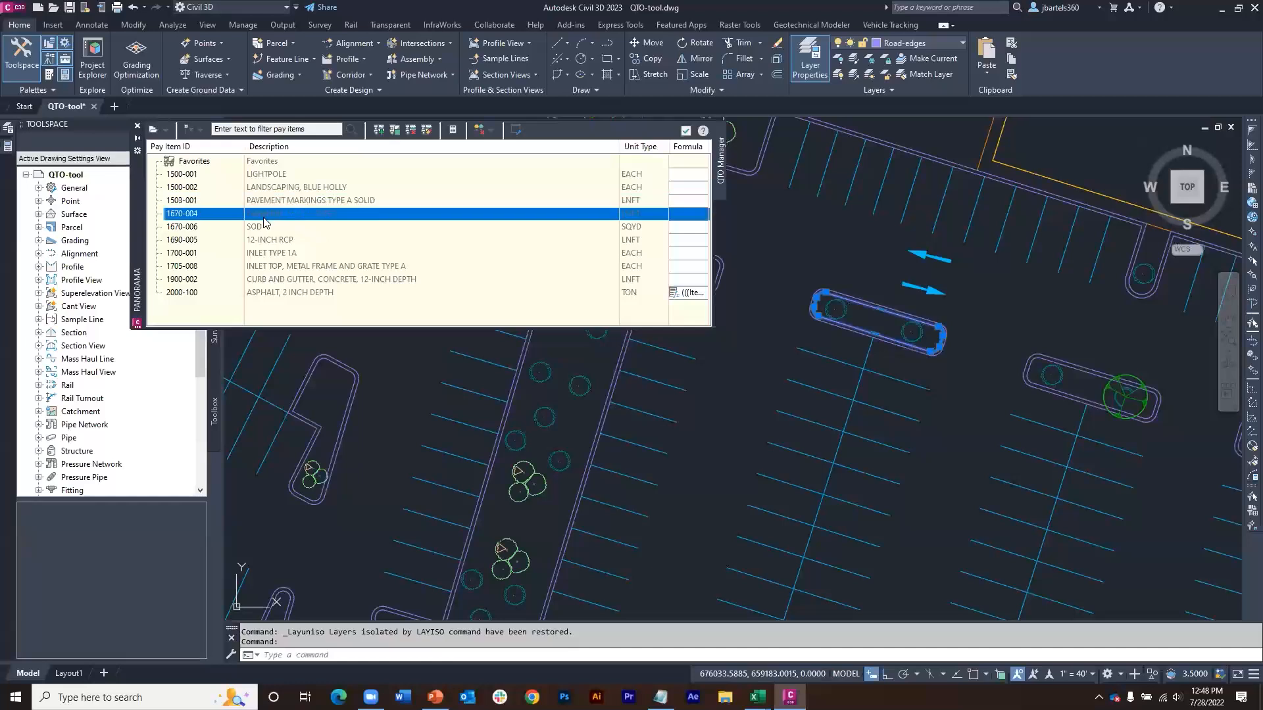
left_click(259, 227, "shift")
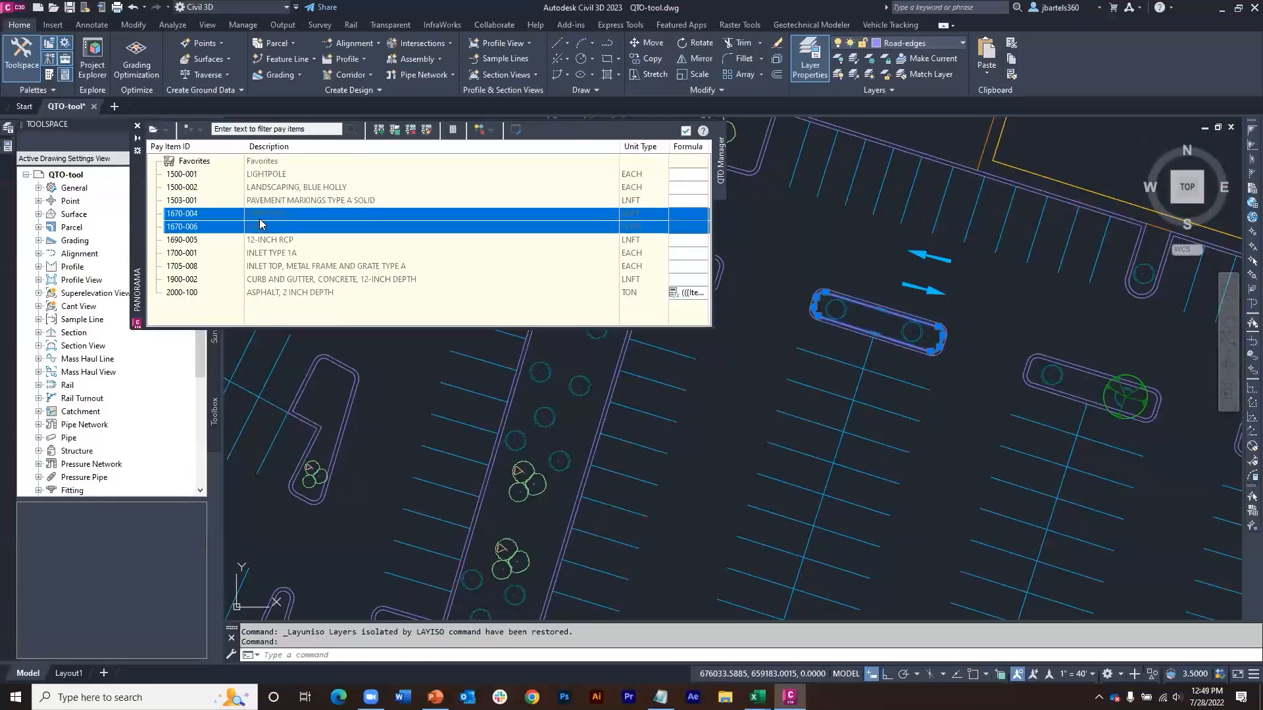
right_click(260, 224)
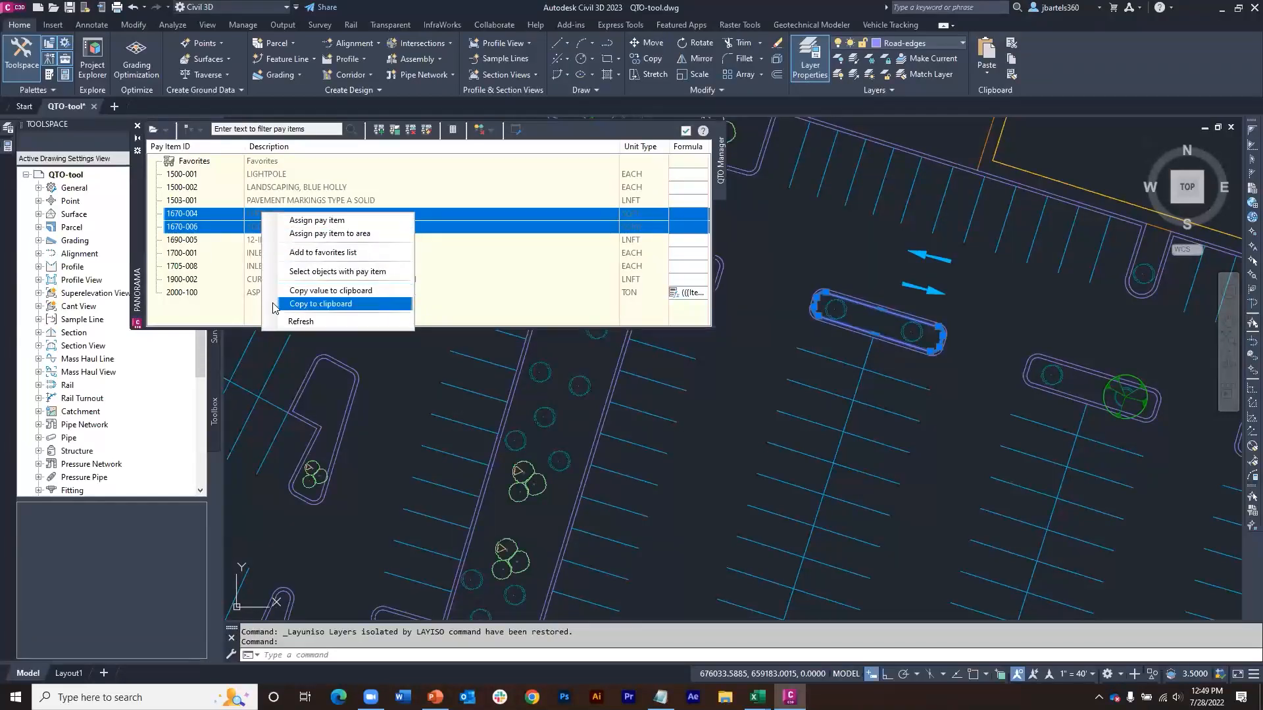
left_click(293, 234)
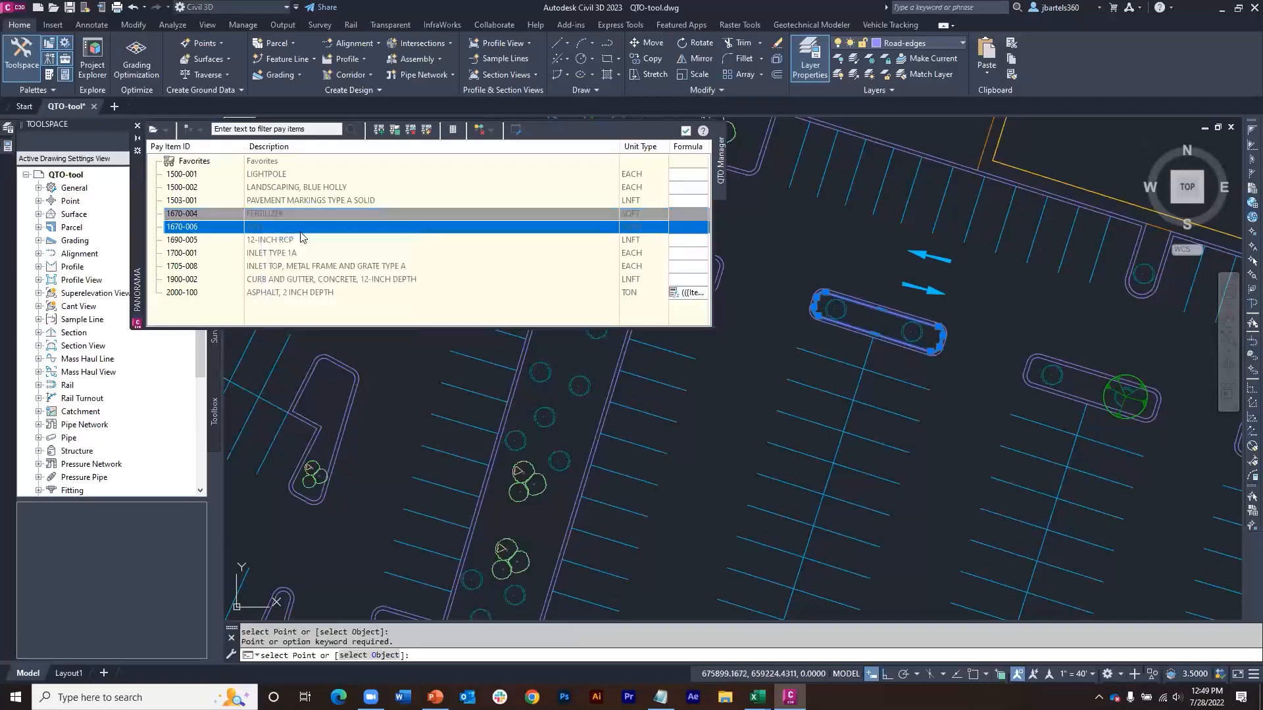
type("O")
key("Return")
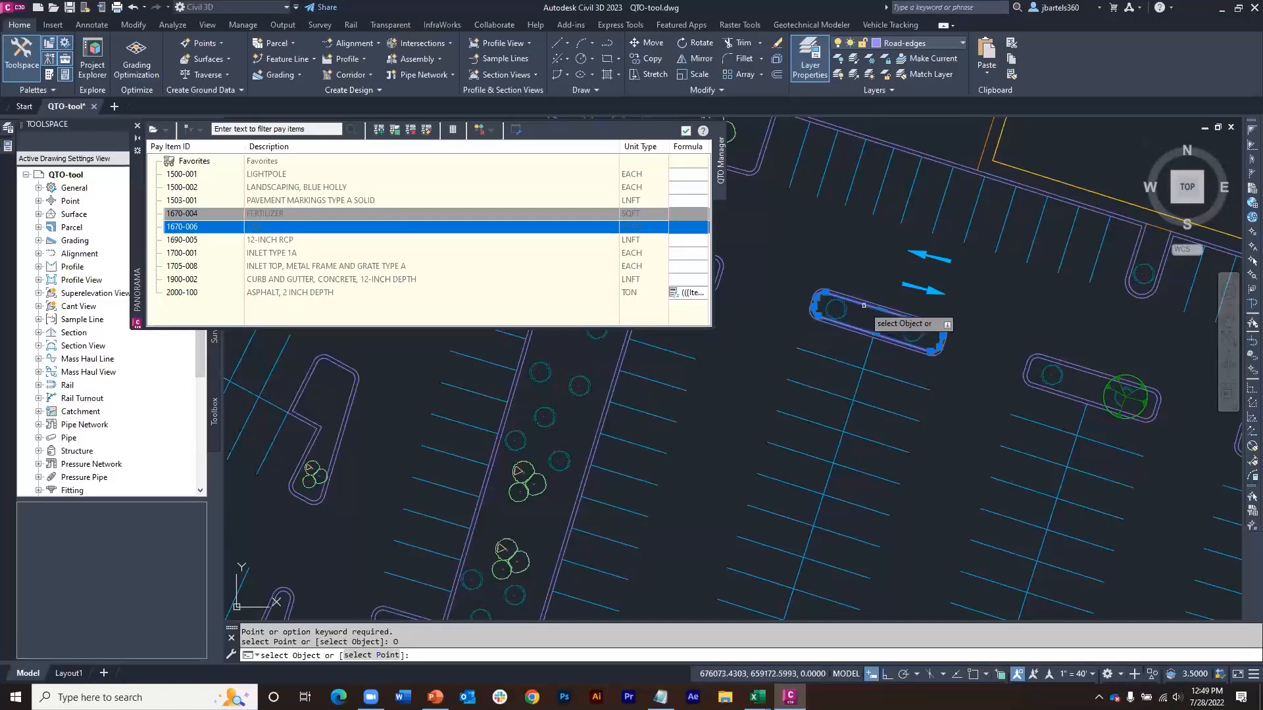
left_click(819, 316)
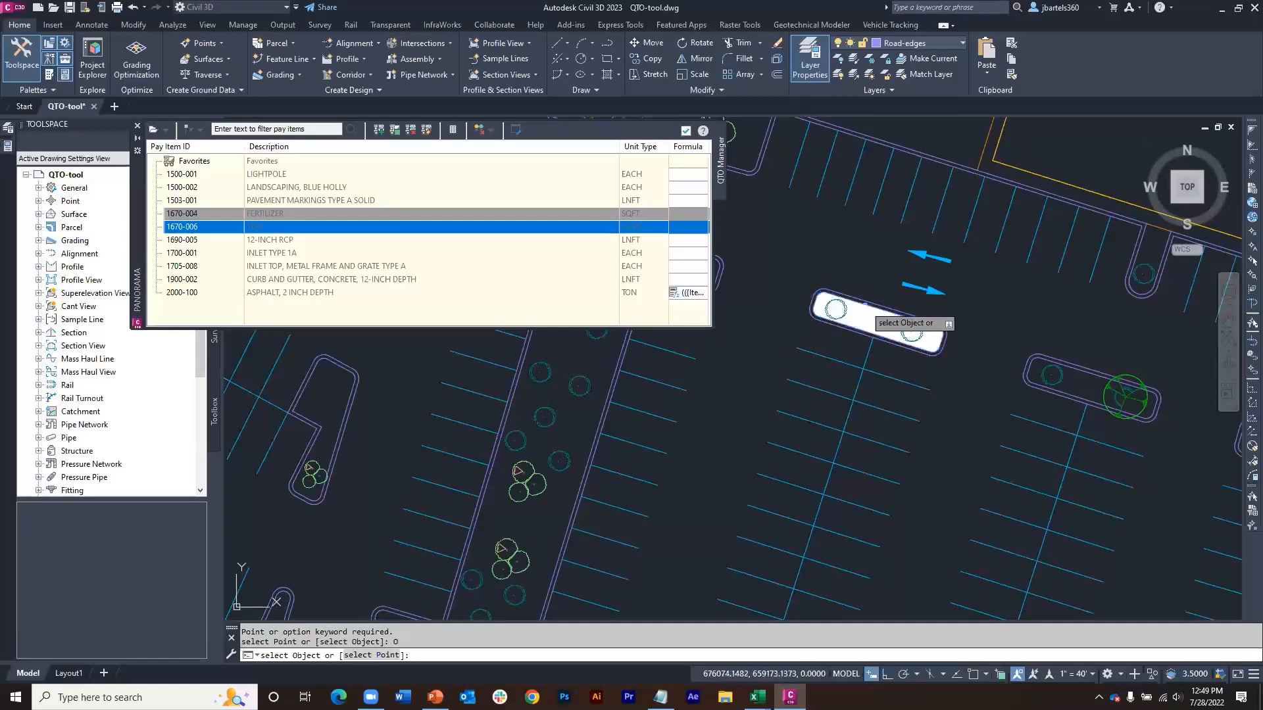
left_click(1063, 361)
key("Return")
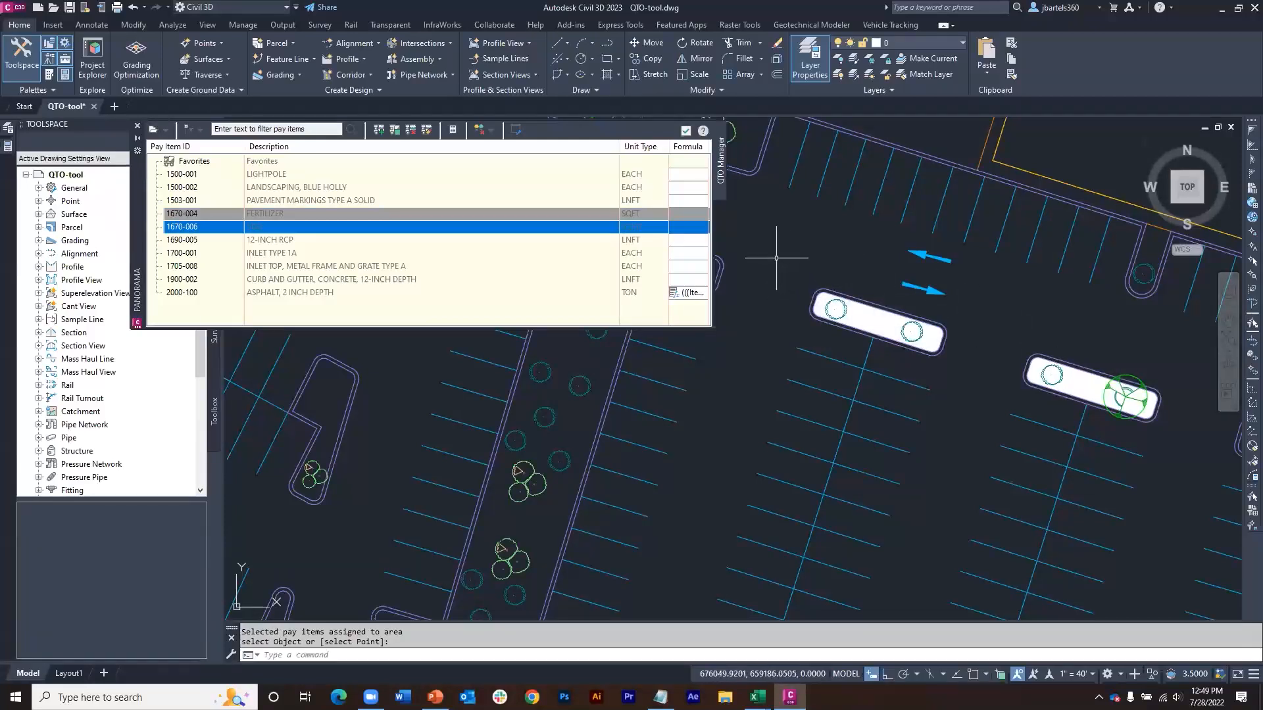
Step: Review the hatch layer and color options for area pay items in the quantity takeoff command settings
left_click(515, 131)
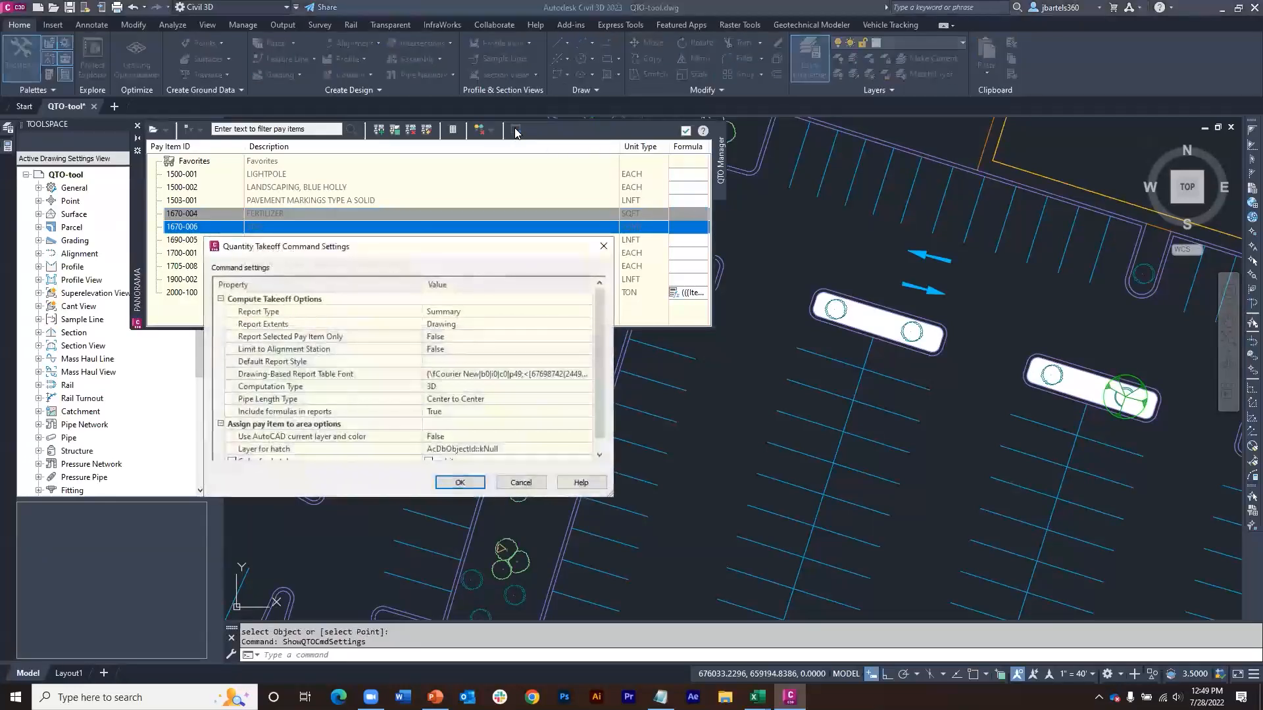
scroll(596, 352, "down", 1)
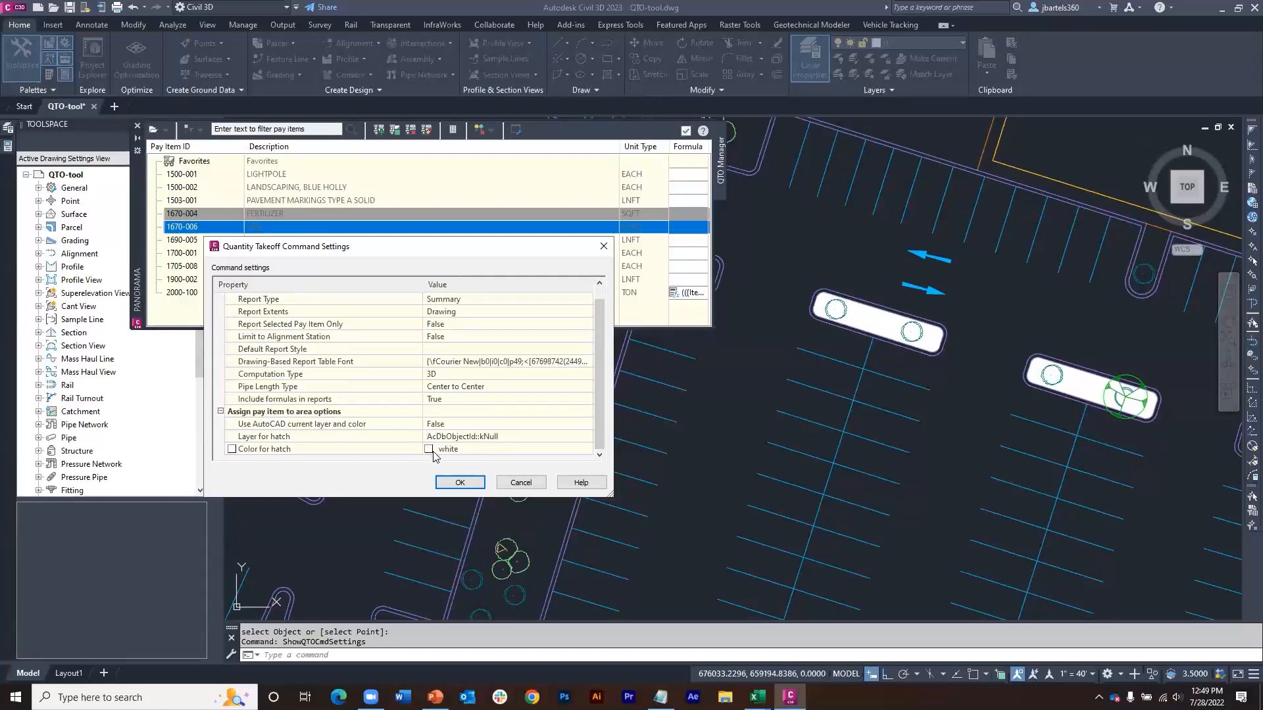
left_click(603, 250)
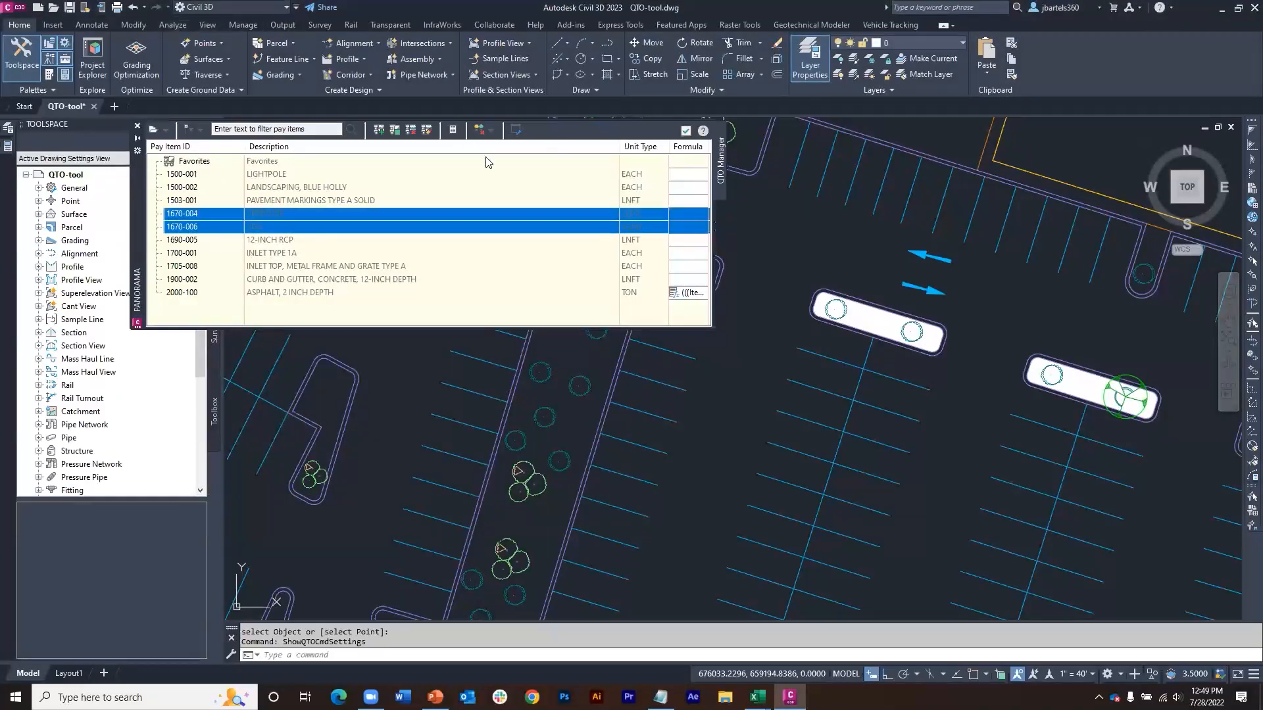
Step: Start a summary quantity takeoff with its report extents limited to a selection set containing the whole parking lot site plan
left_click(453, 131)
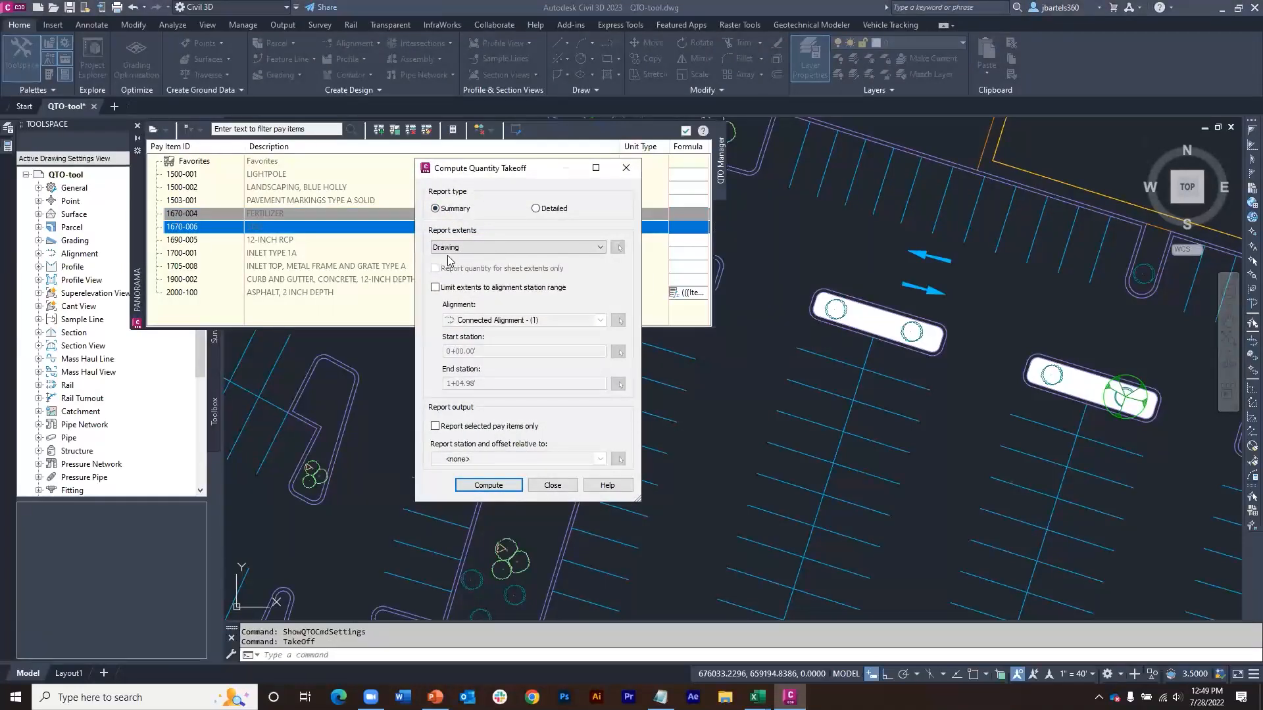
left_click(600, 248)
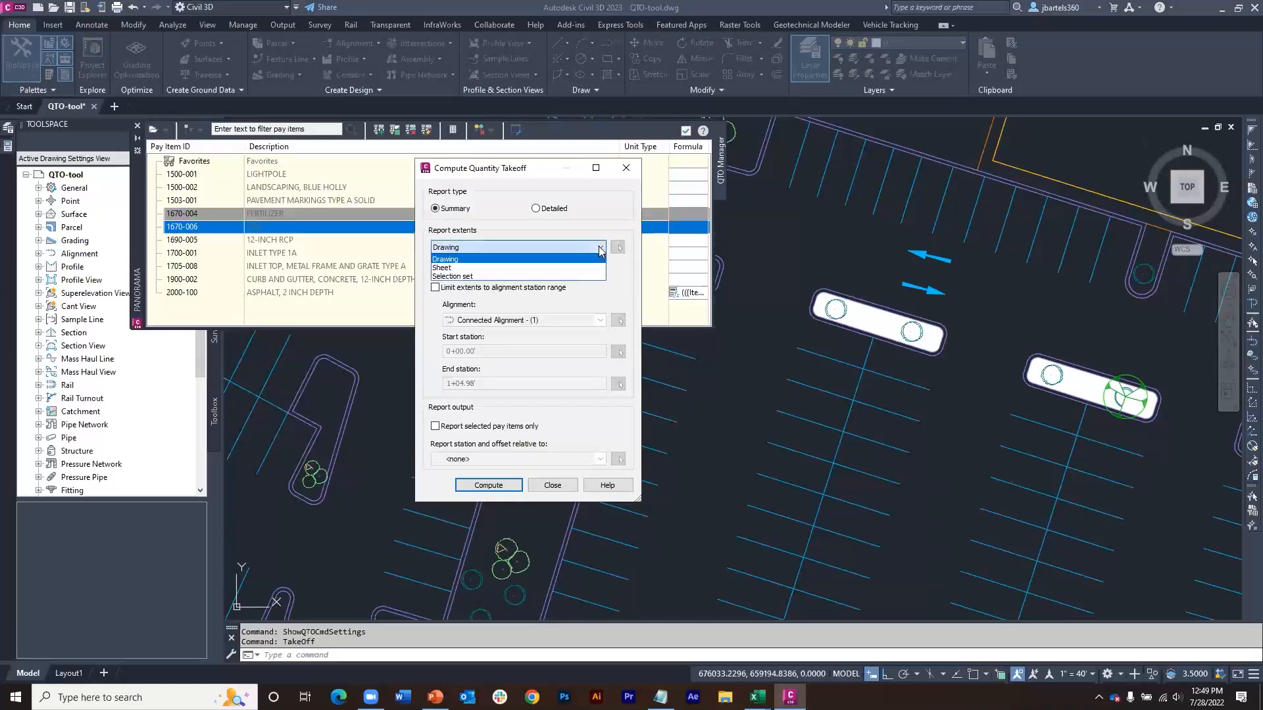
left_click(462, 277)
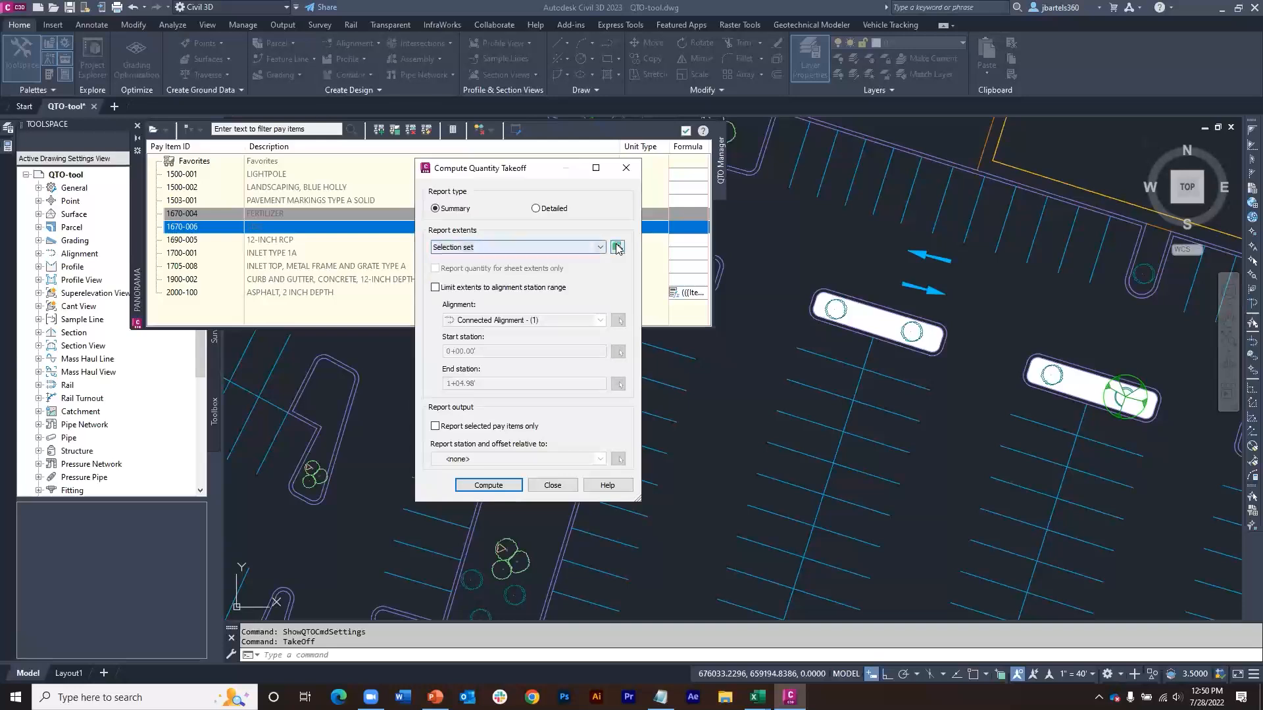
left_click(617, 247)
scroll(749, 352, "down", 8)
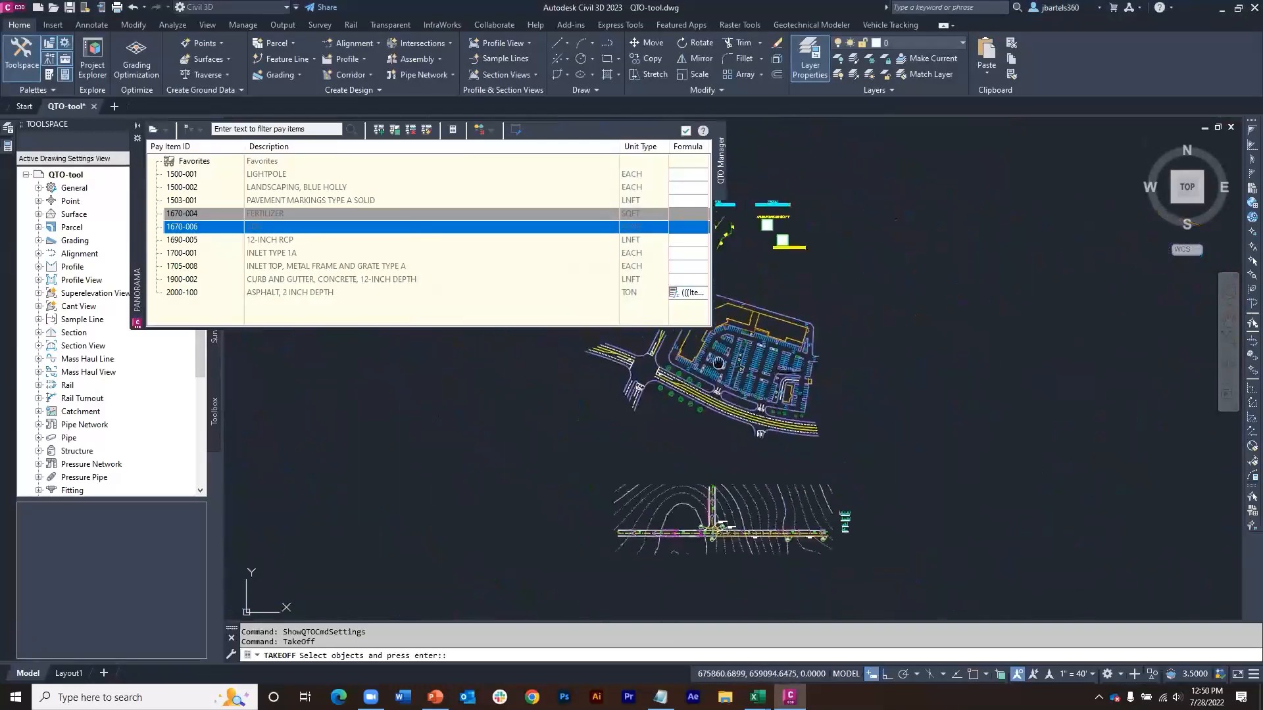
left_click(947, 298)
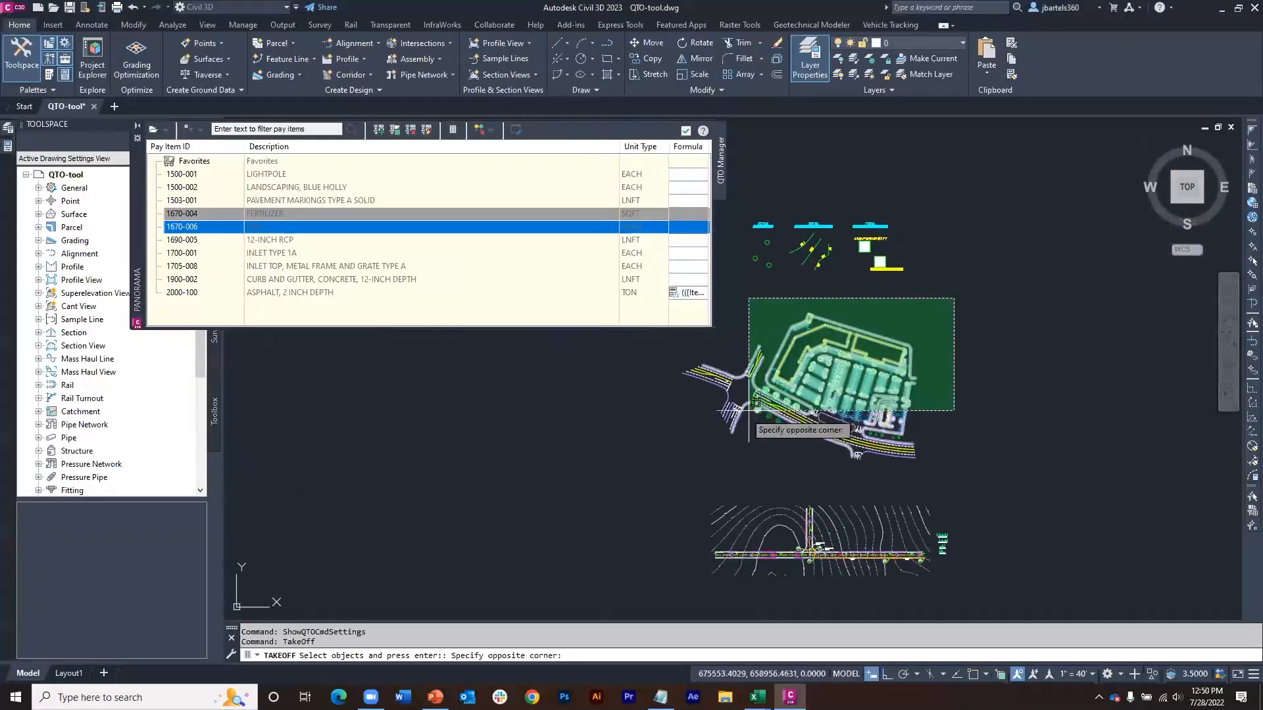
left_click(665, 476)
key("Return")
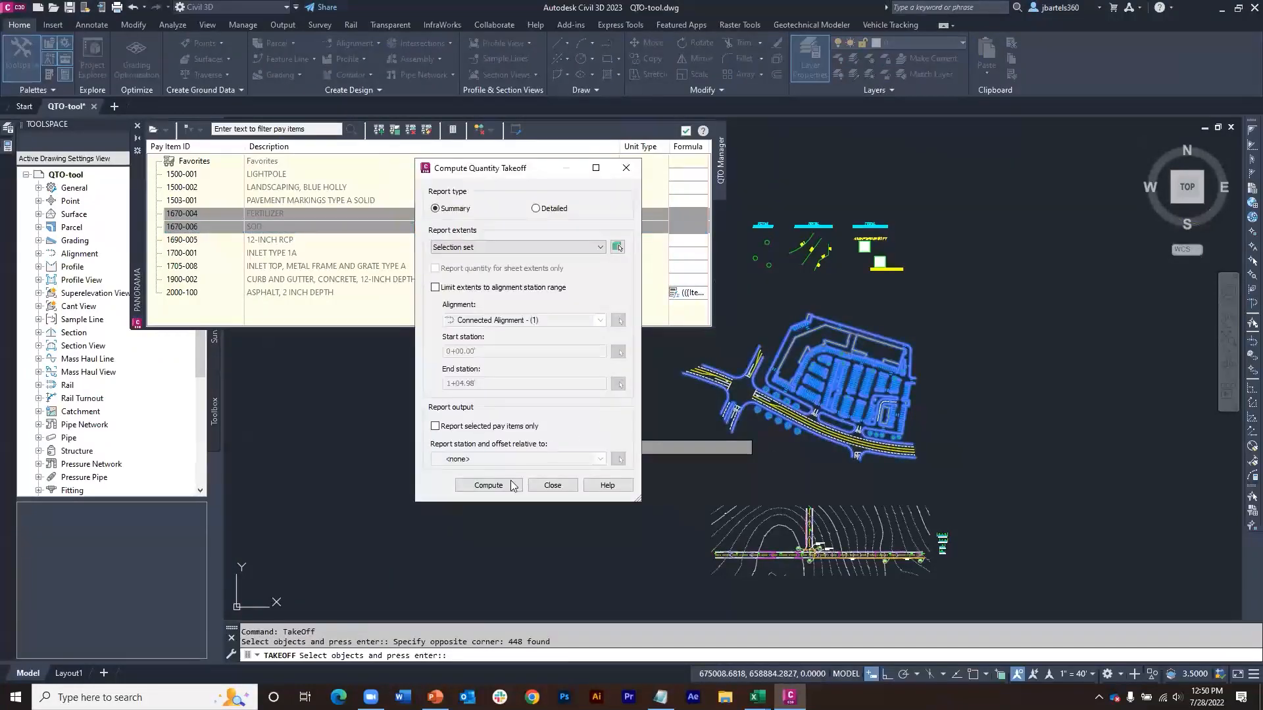
Step: Compute the takeoff for the selection, review the quantities in Summary (HTML).xsl format, and close the report and takeoff dialog
left_click(505, 485)
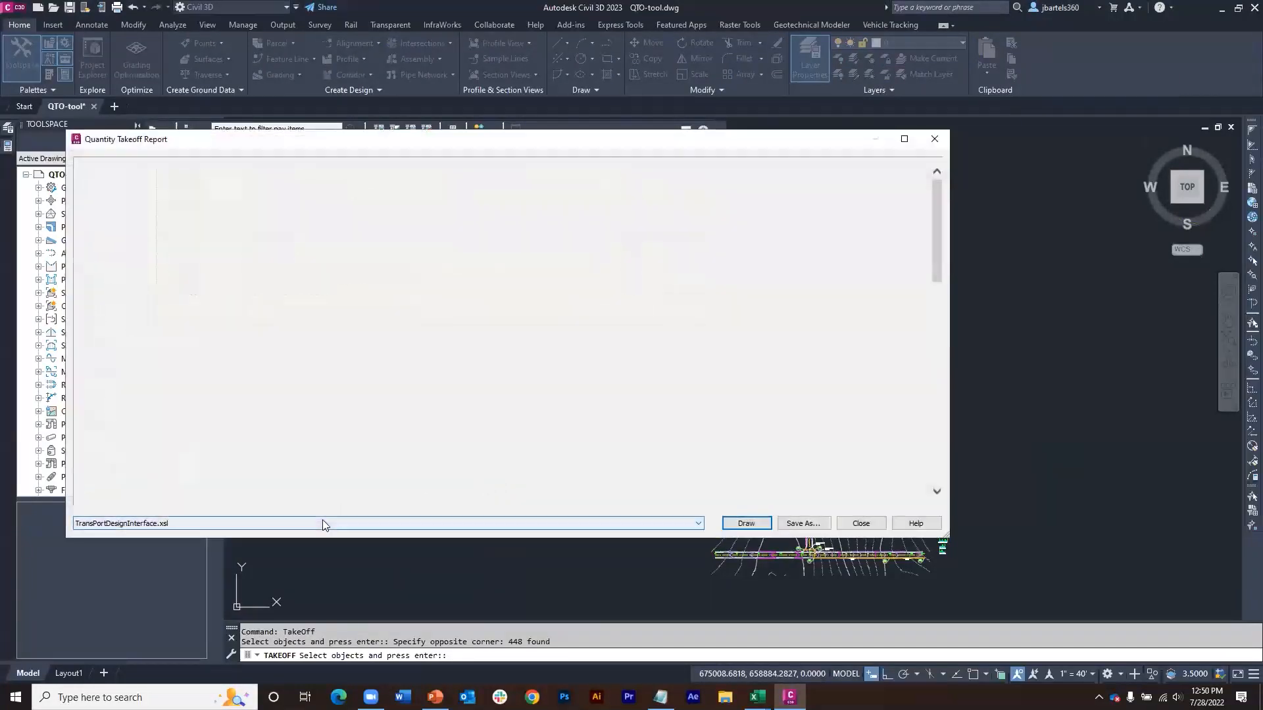
left_click(323, 522)
left_click(213, 553)
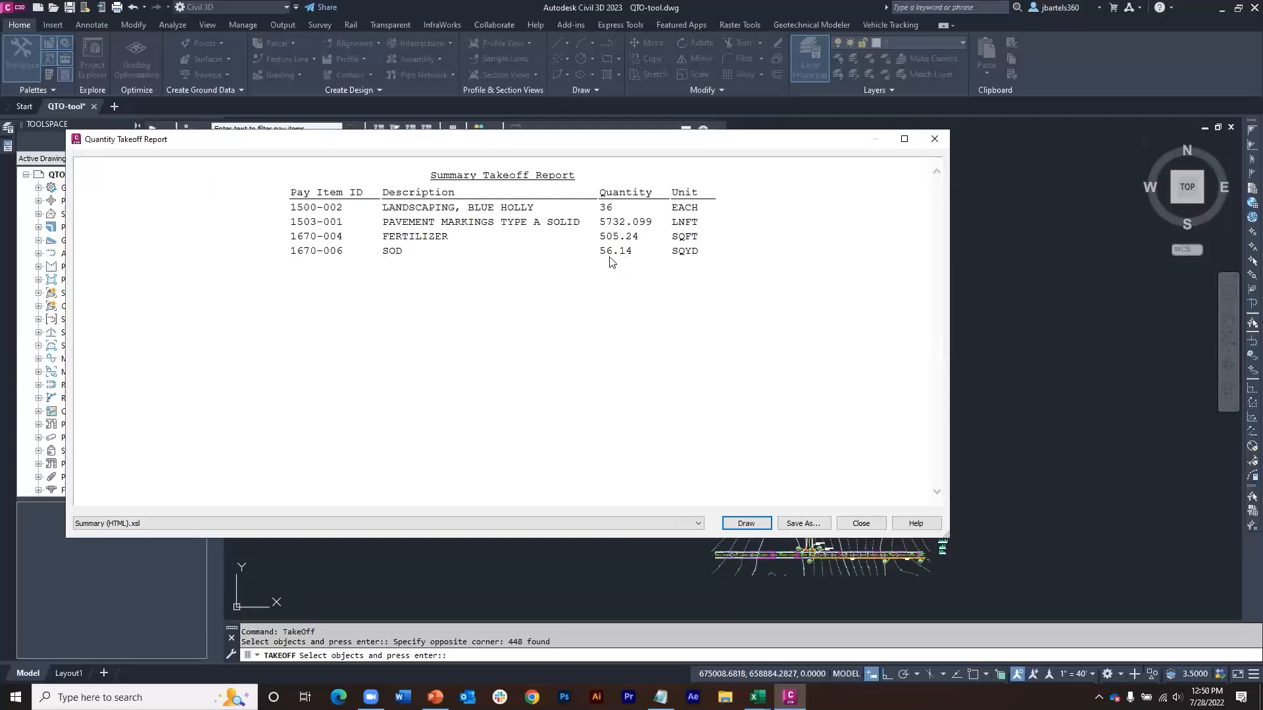
left_click(935, 140)
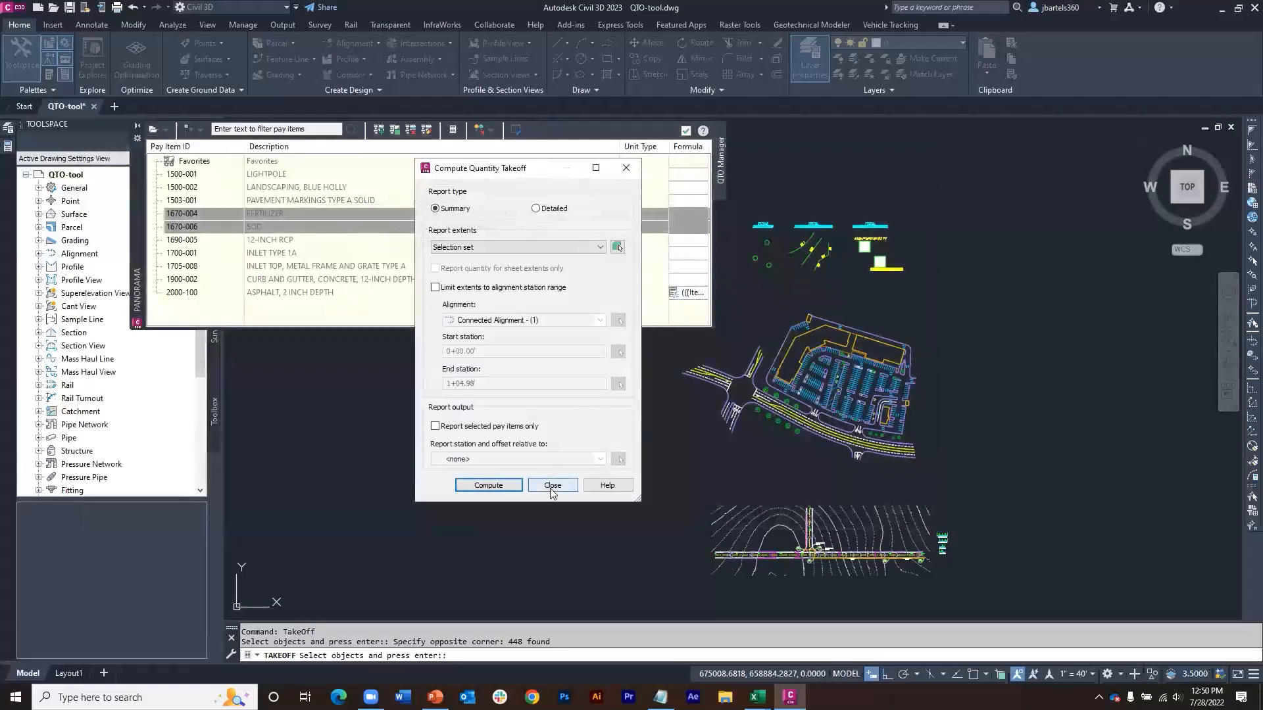
left_click(550, 488)
middle_click_drag(767, 471, 796, 420)
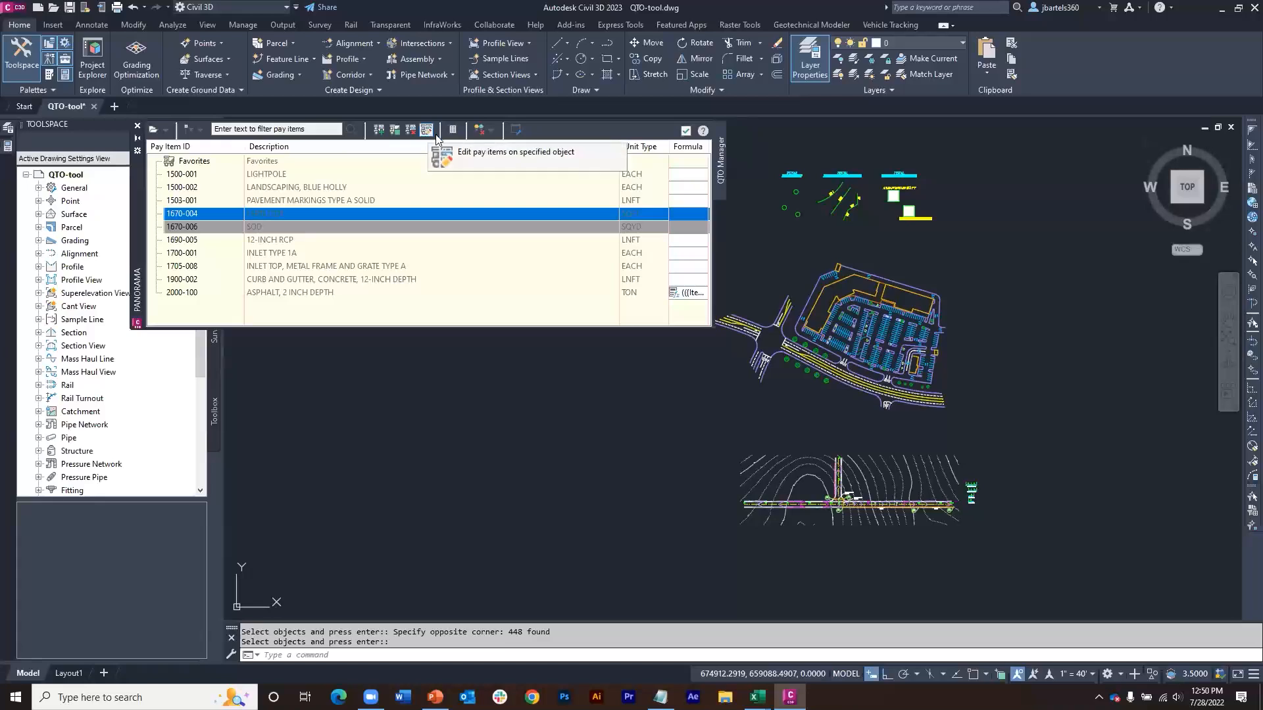
left_click(491, 131)
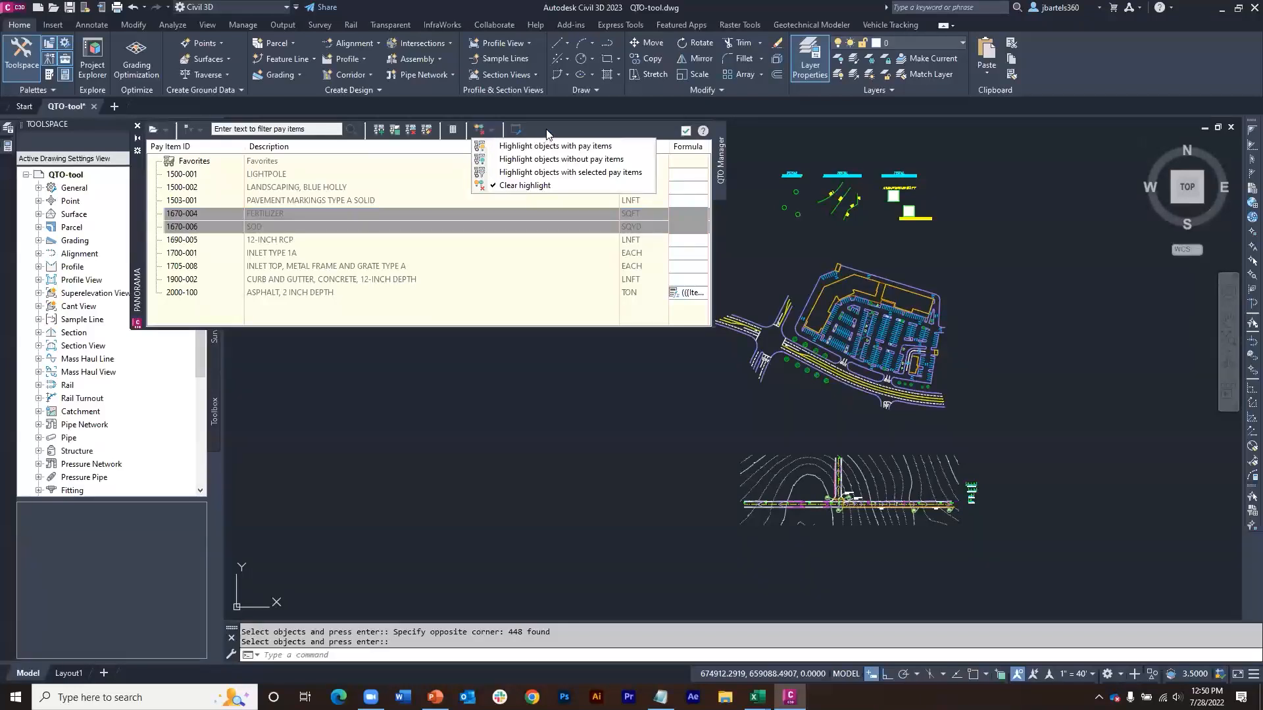
left_click(634, 341)
Step: Examine the roadway corridor around the intersection and the full section assembly, including the Back_Curb point code on the left curb and gutter
middle_click_drag(747, 423, 738, 342)
scroll(771, 362, "up", 6)
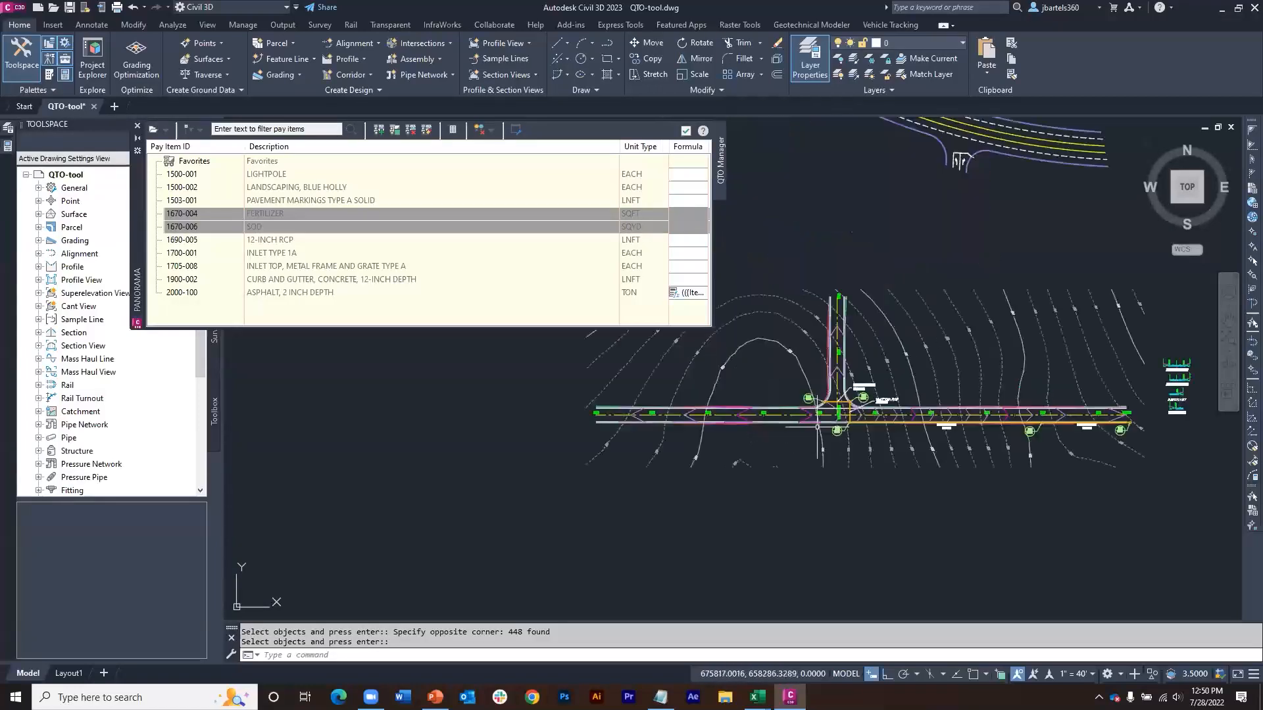
middle_click_drag(779, 361, 694, 378)
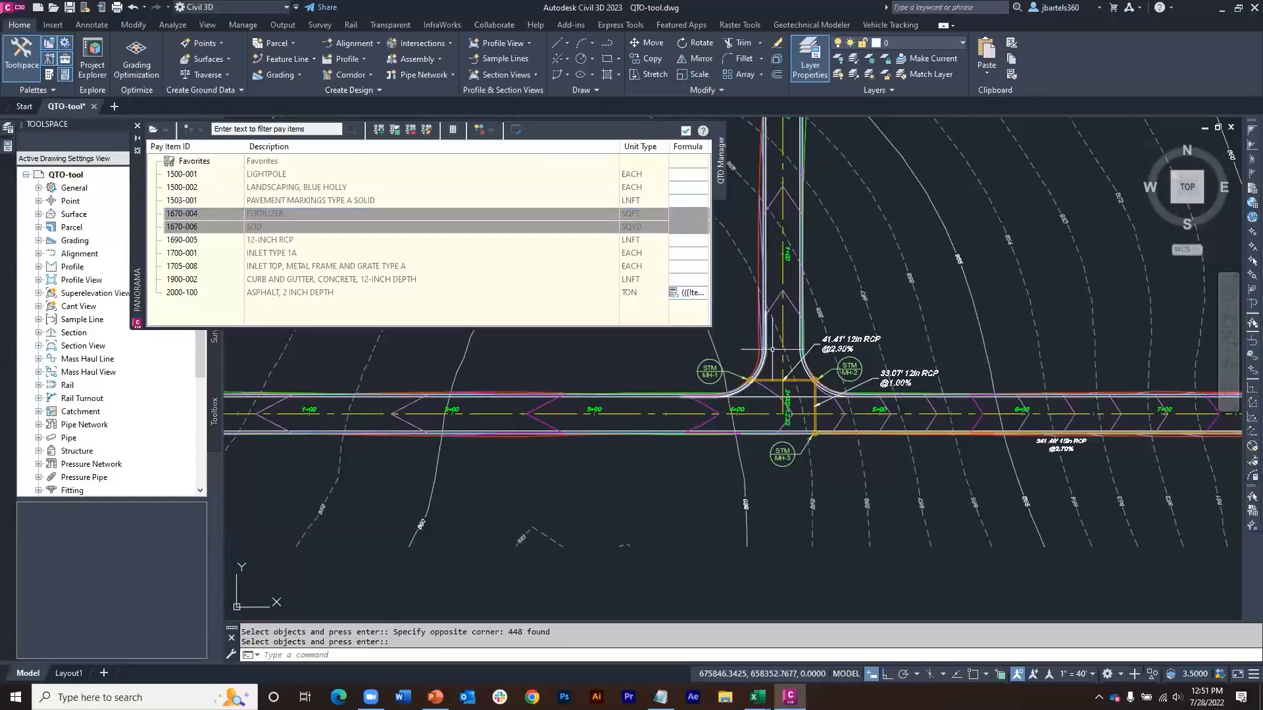
scroll(772, 364, "down", 2)
middle_click_drag(1011, 360, 599, 374)
scroll(918, 327, "up", 4)
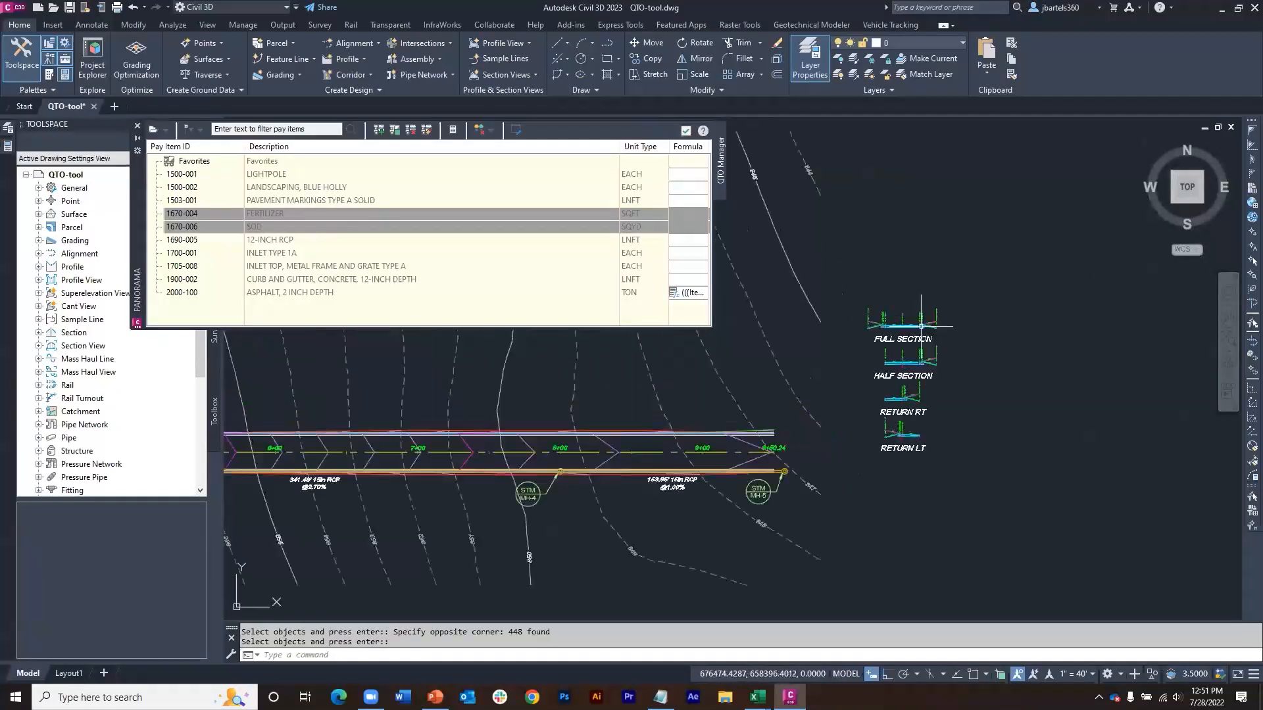
scroll(813, 314, "up", 3)
scroll(816, 315, "up", 3)
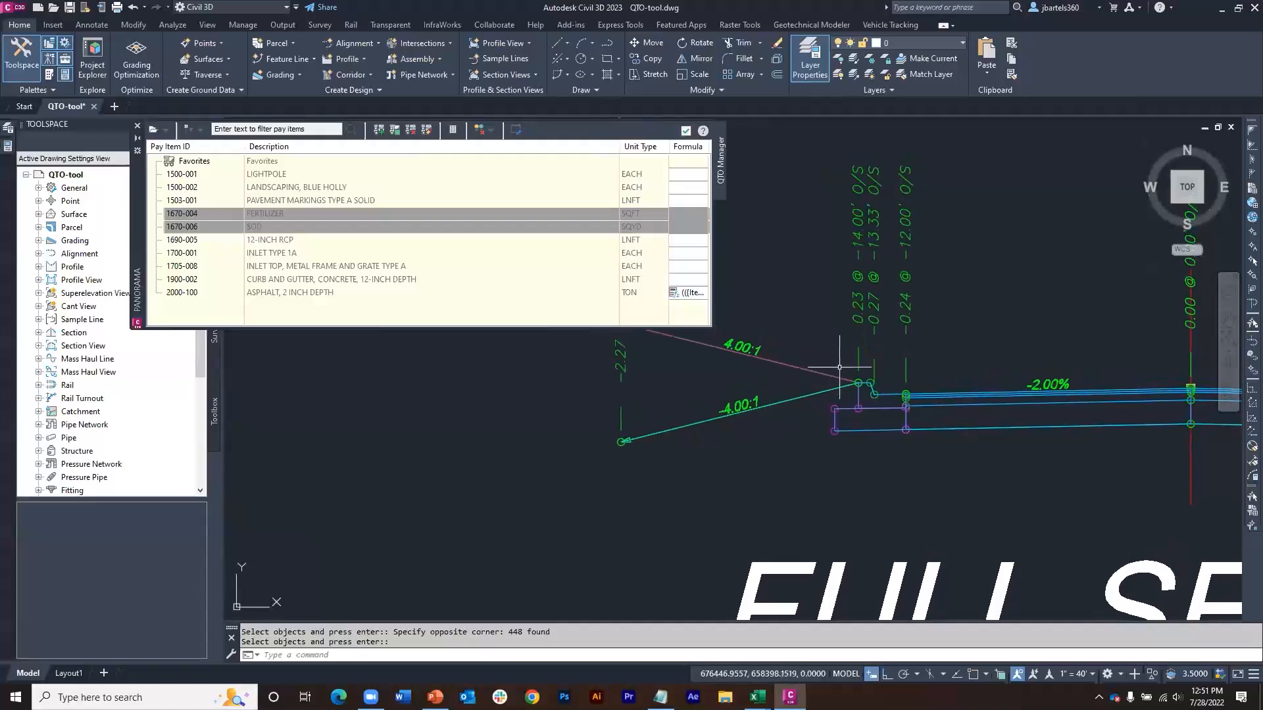
scroll(858, 377, "up", 4)
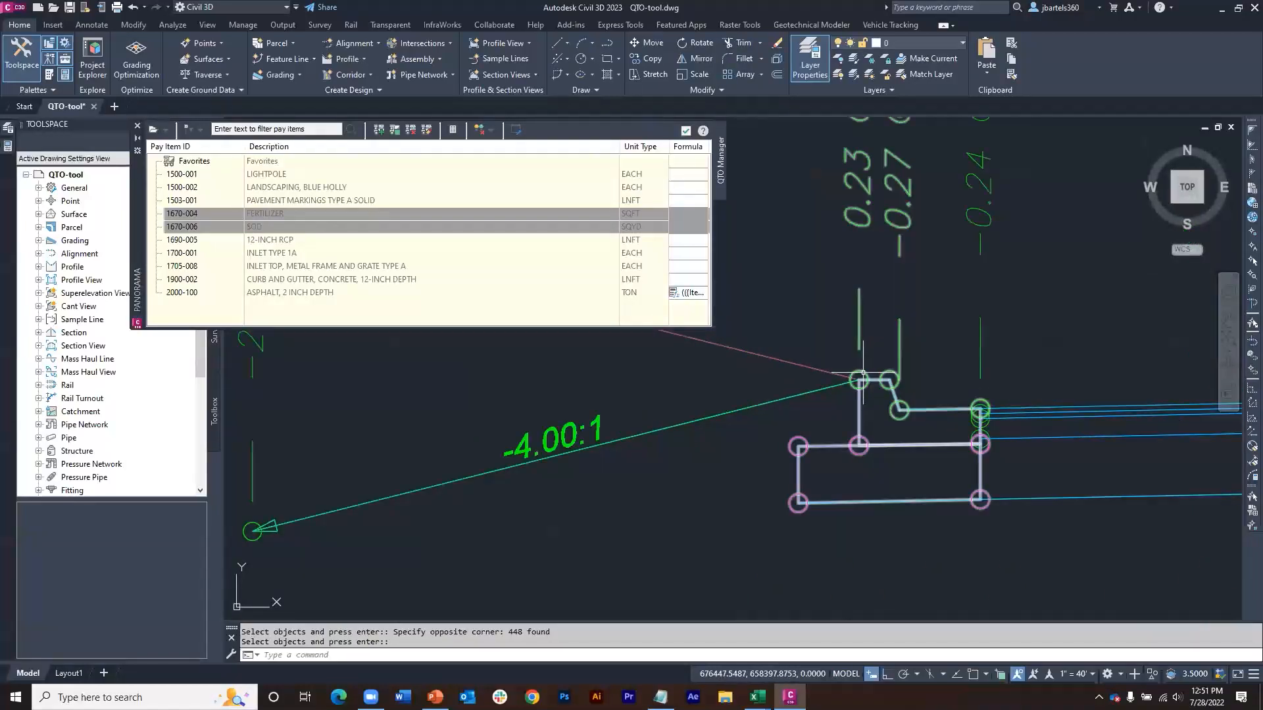
mouse_move(862, 373)
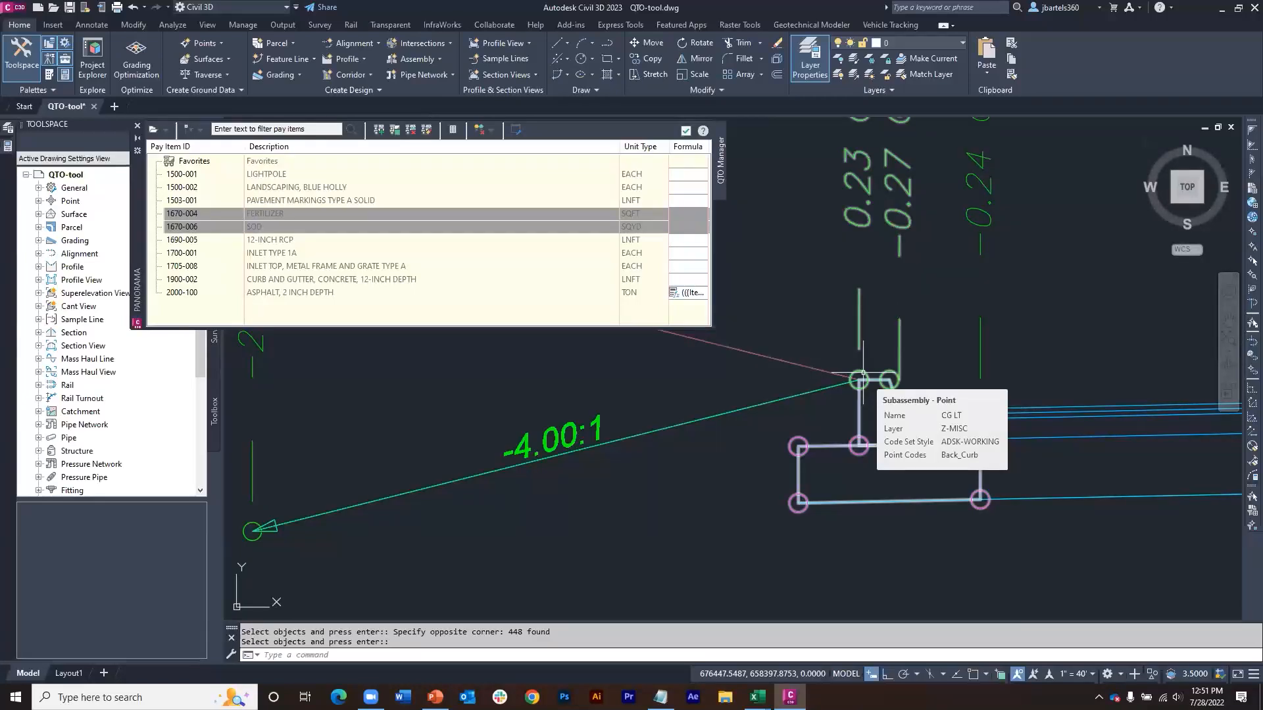
mouse_move(1075, 371)
middle_mouse_down()
mouse_move(846, 367)
mouse_move(737, 383)
middle_mouse_up()
scroll(832, 370, "down", 2)
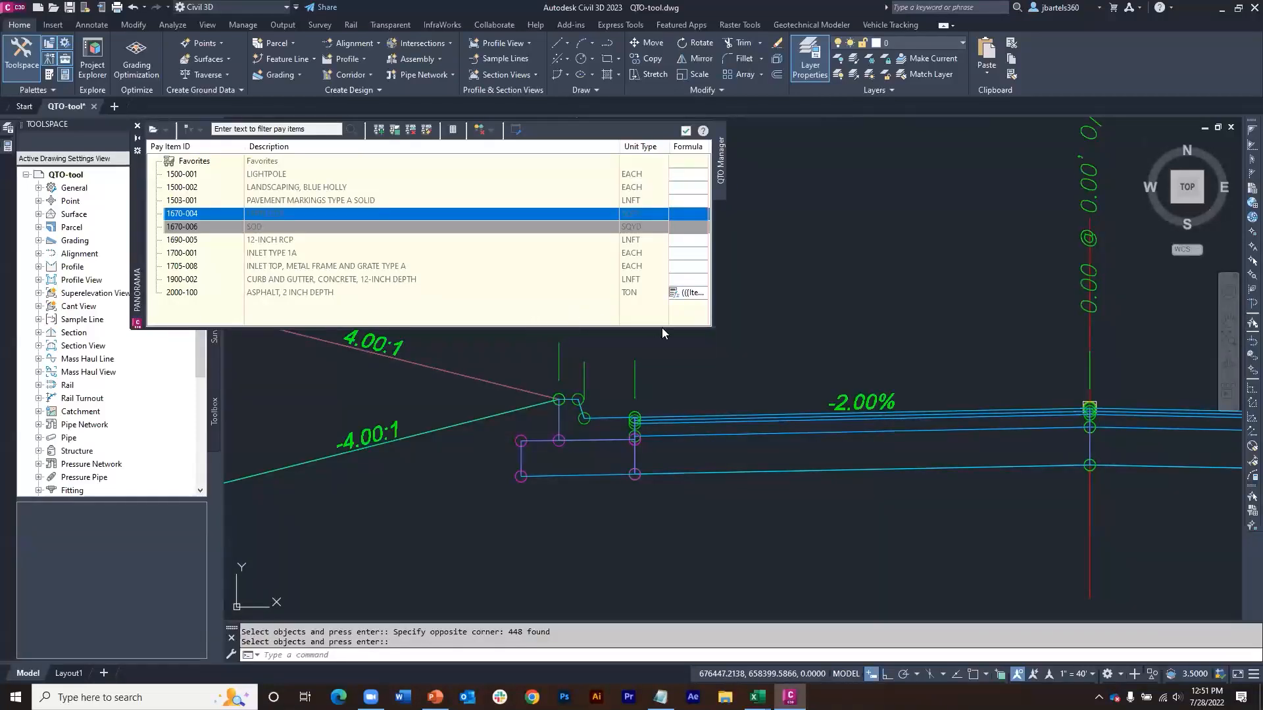
scroll(757, 376, "down", 5)
scroll(659, 403, "down", 8)
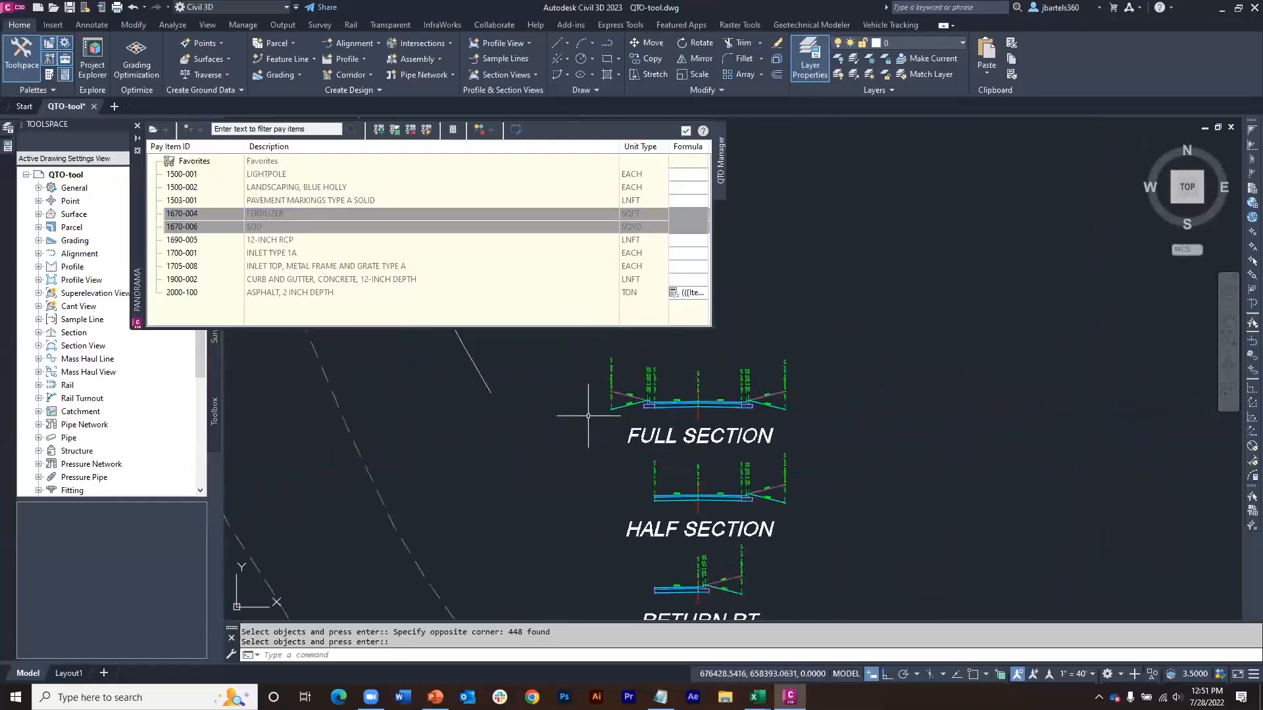
Step: Open the properties of the Roadway Network corridor at the intersection and review the point codes in its code set
mouse_move(1007, 381)
middle_mouse_down()
mouse_move(797, 401)
mouse_move(1007, 394)
middle_mouse_up()
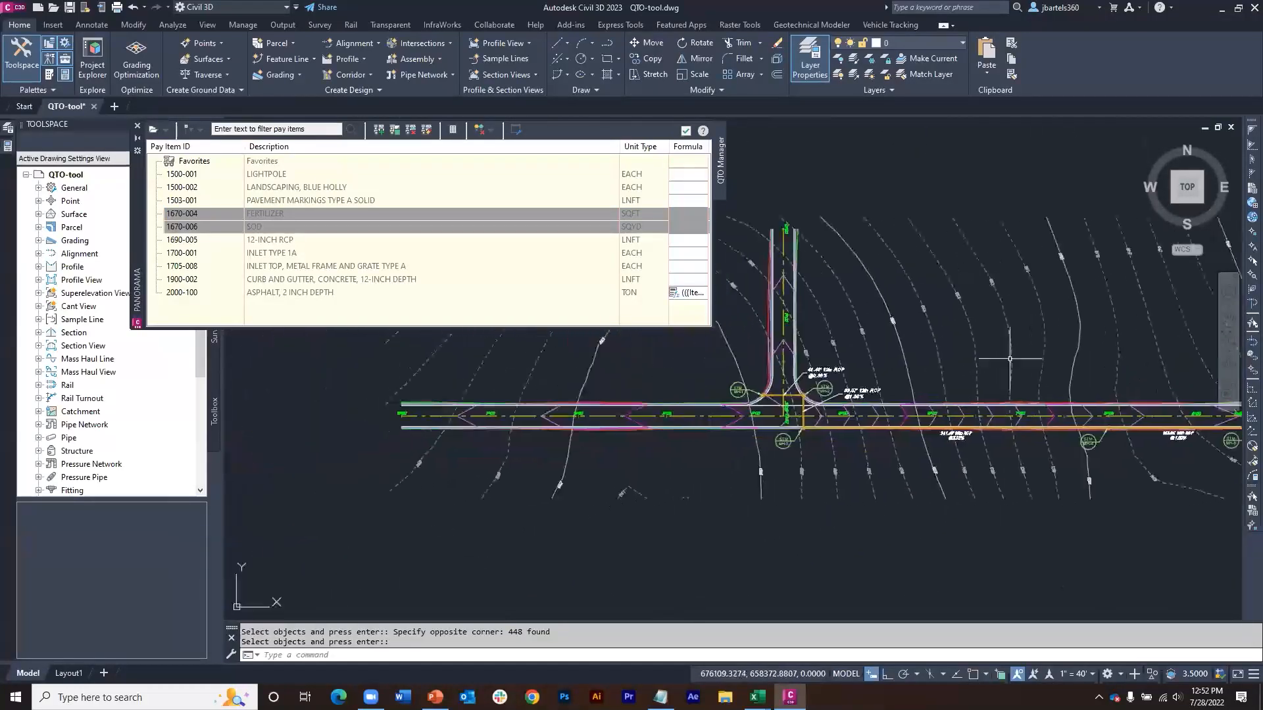
scroll(785, 378, "up", 5)
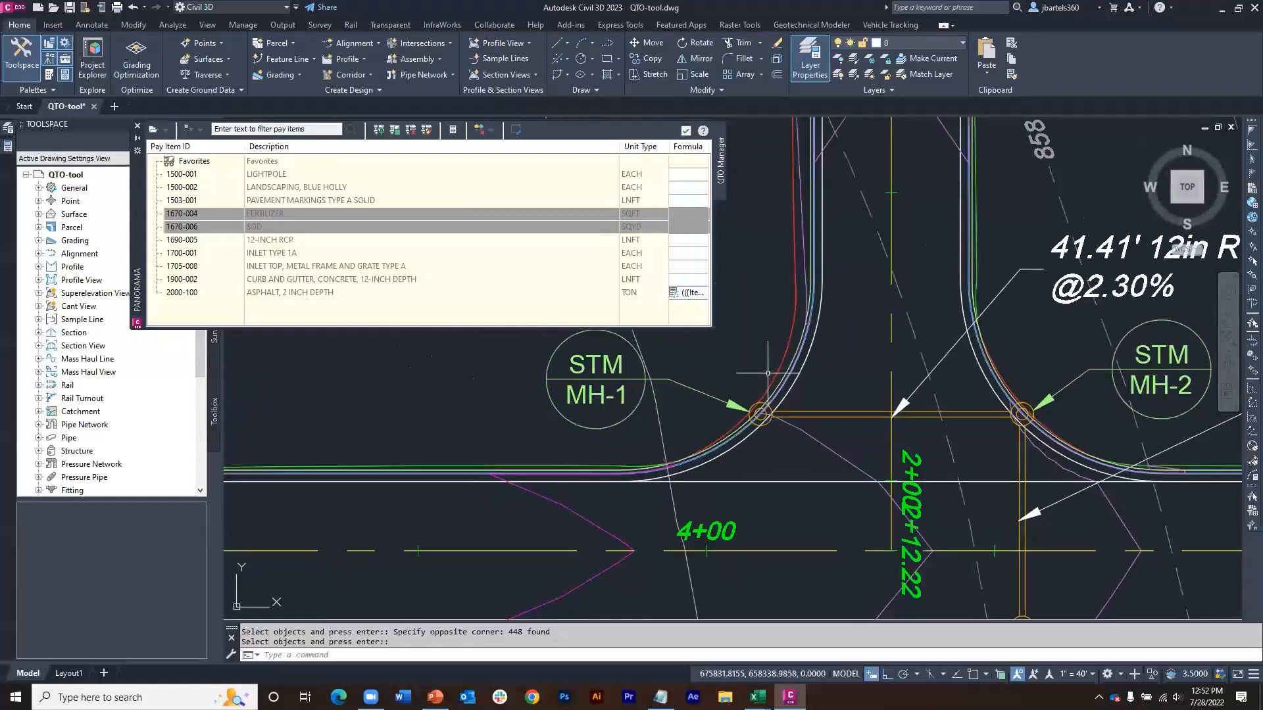
left_click(775, 371)
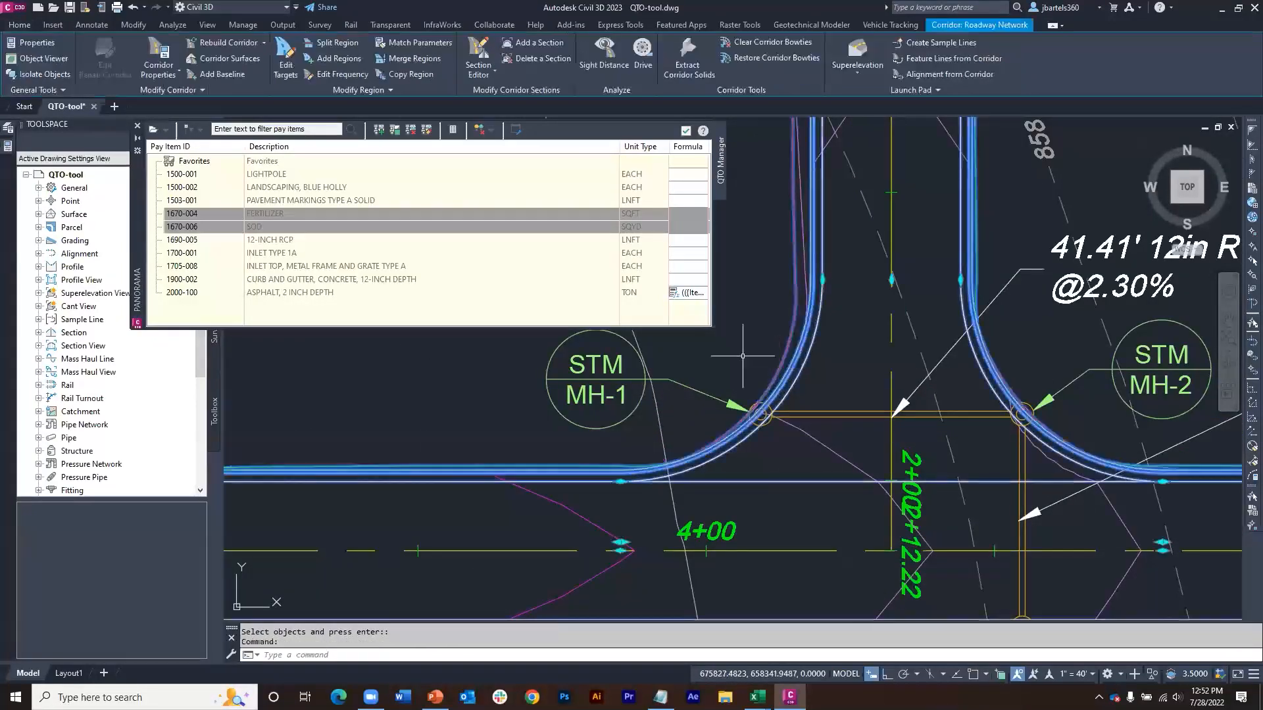
left_click(155, 43)
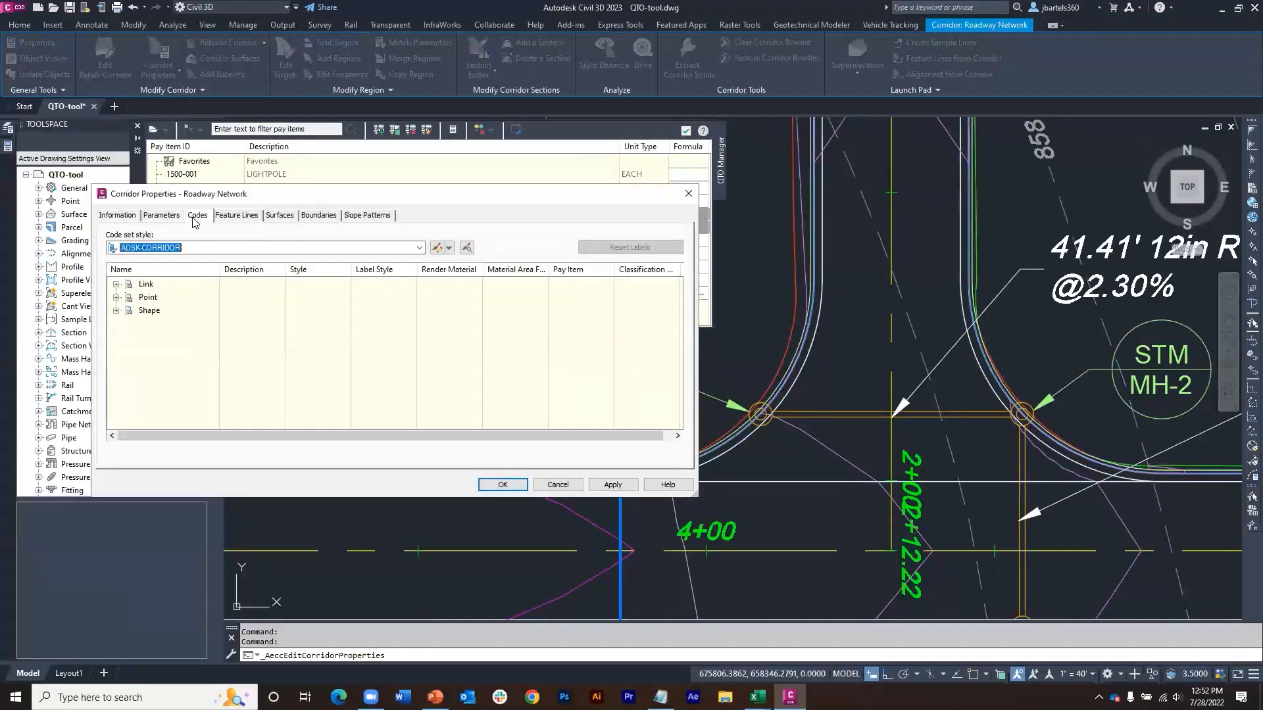
left_click(116, 298)
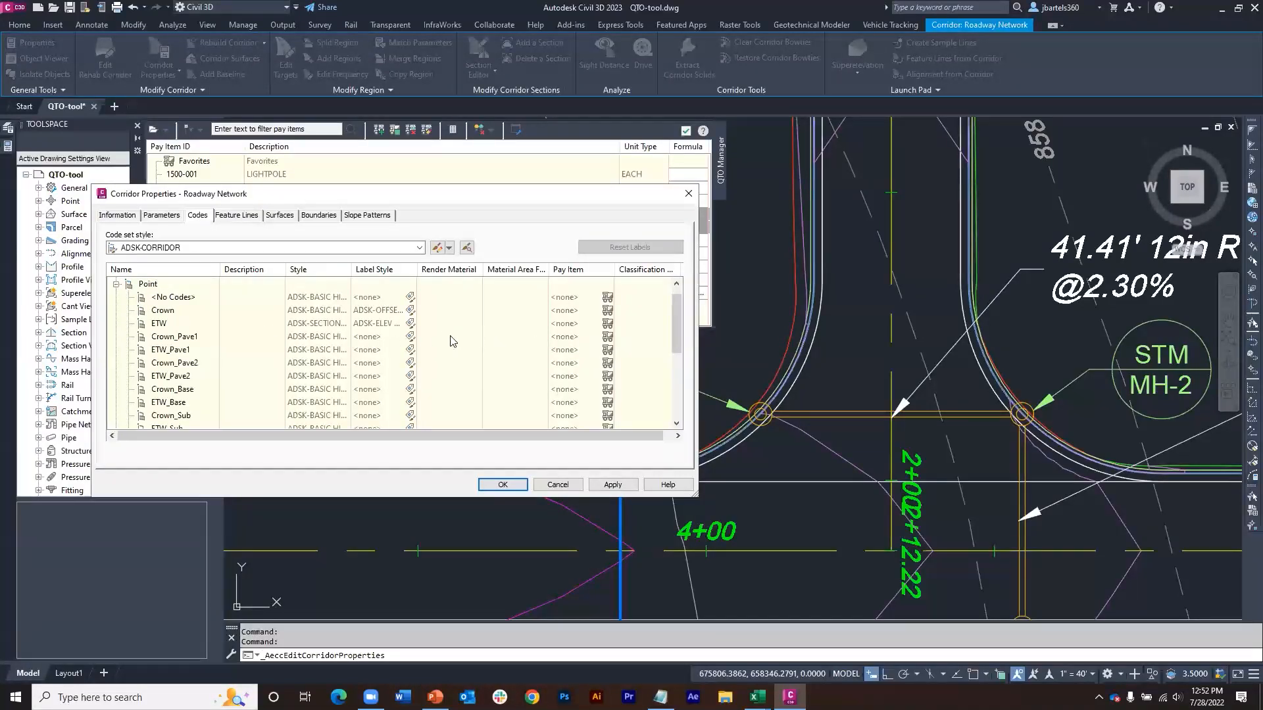
left_click(116, 285)
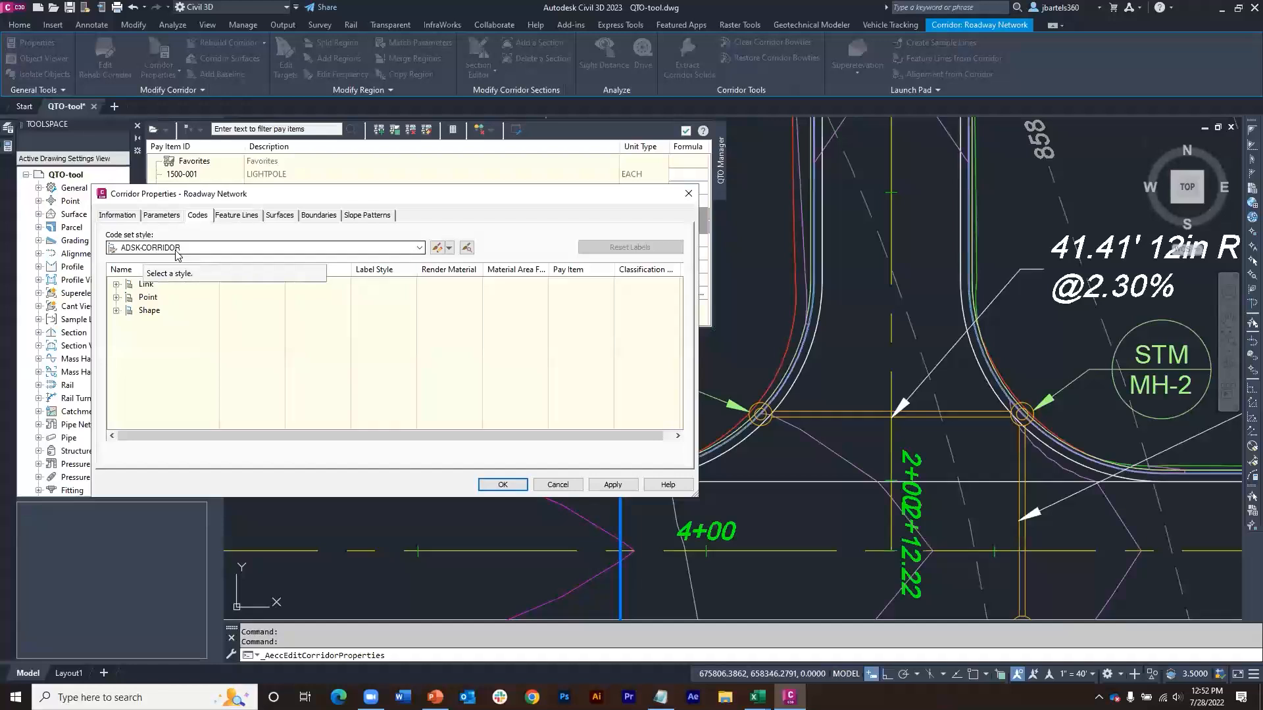
Step: Edit the ADSK-CORRIDOR code set style and assign pay item 1900-002 (curb and gutter) to the Back_Curb point code
left_click(436, 247)
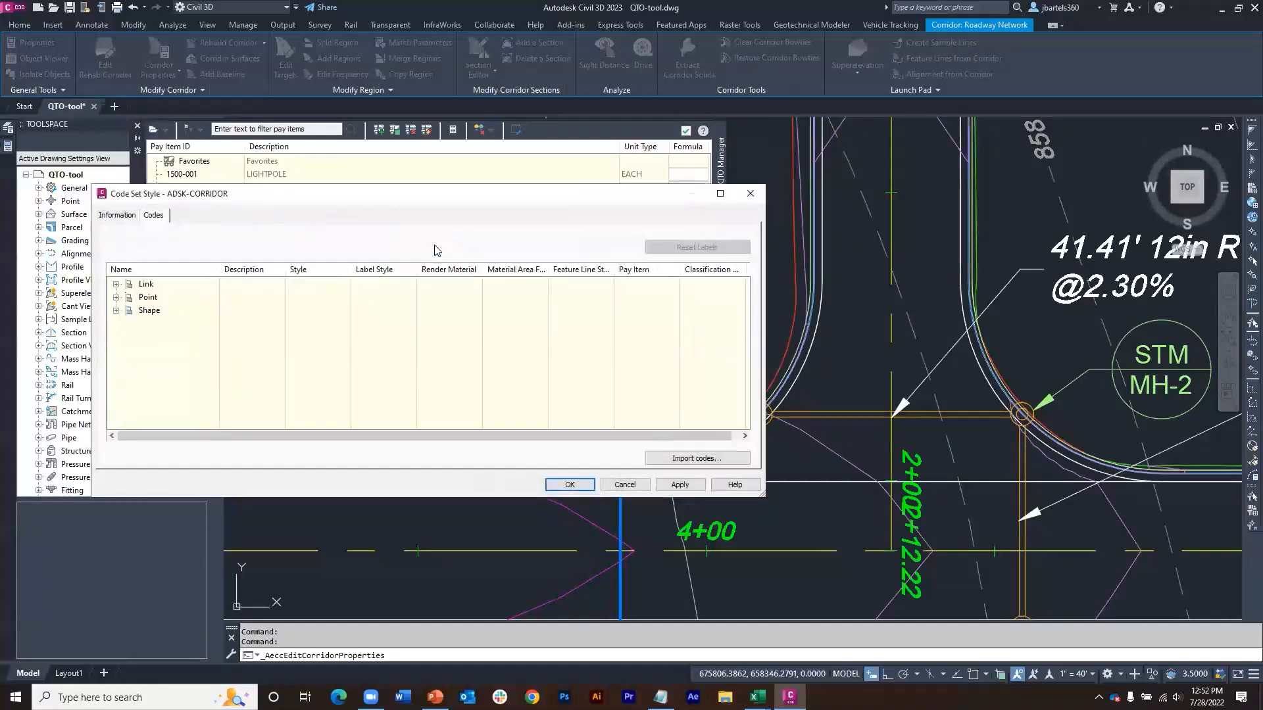
left_click(115, 298)
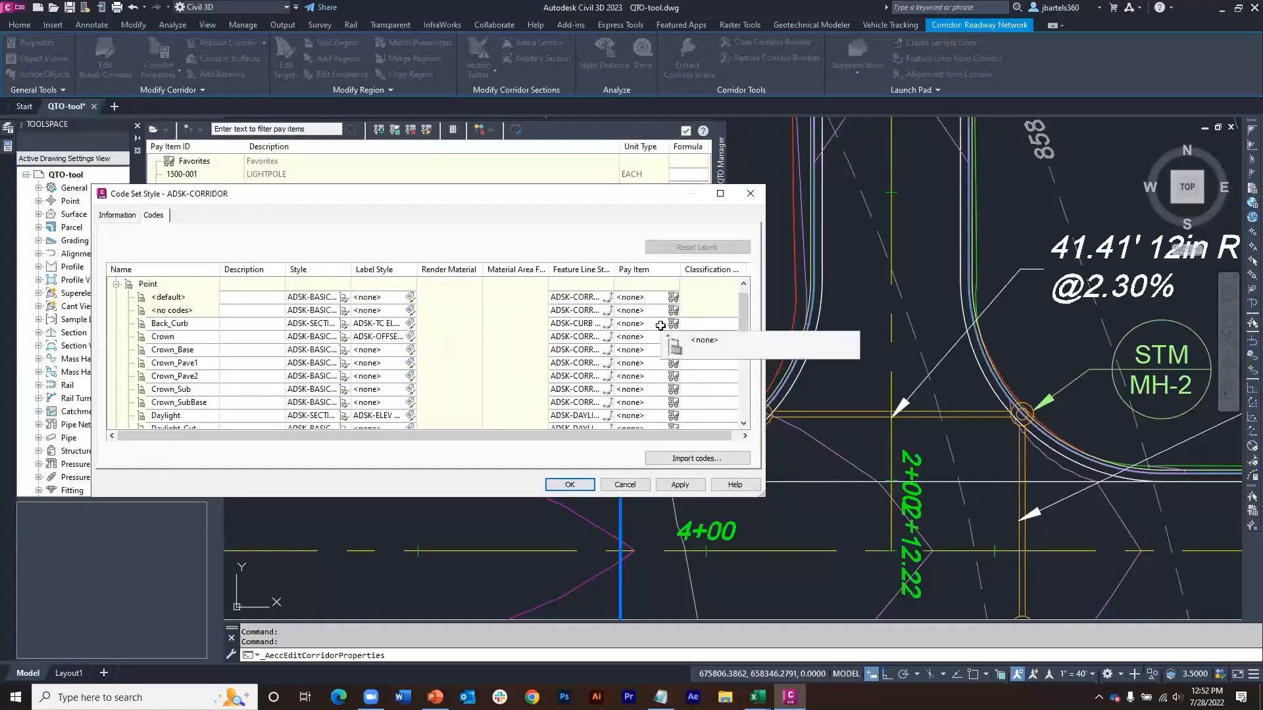
left_click(673, 324)
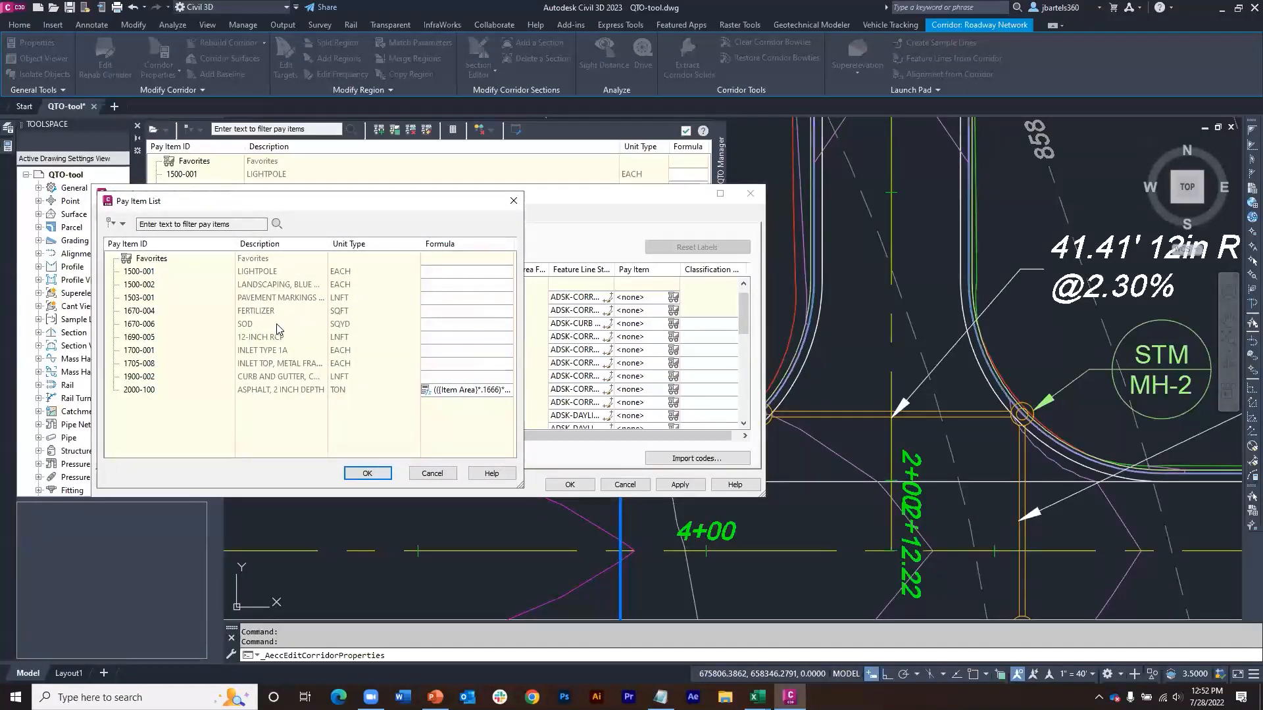
left_click(261, 378)
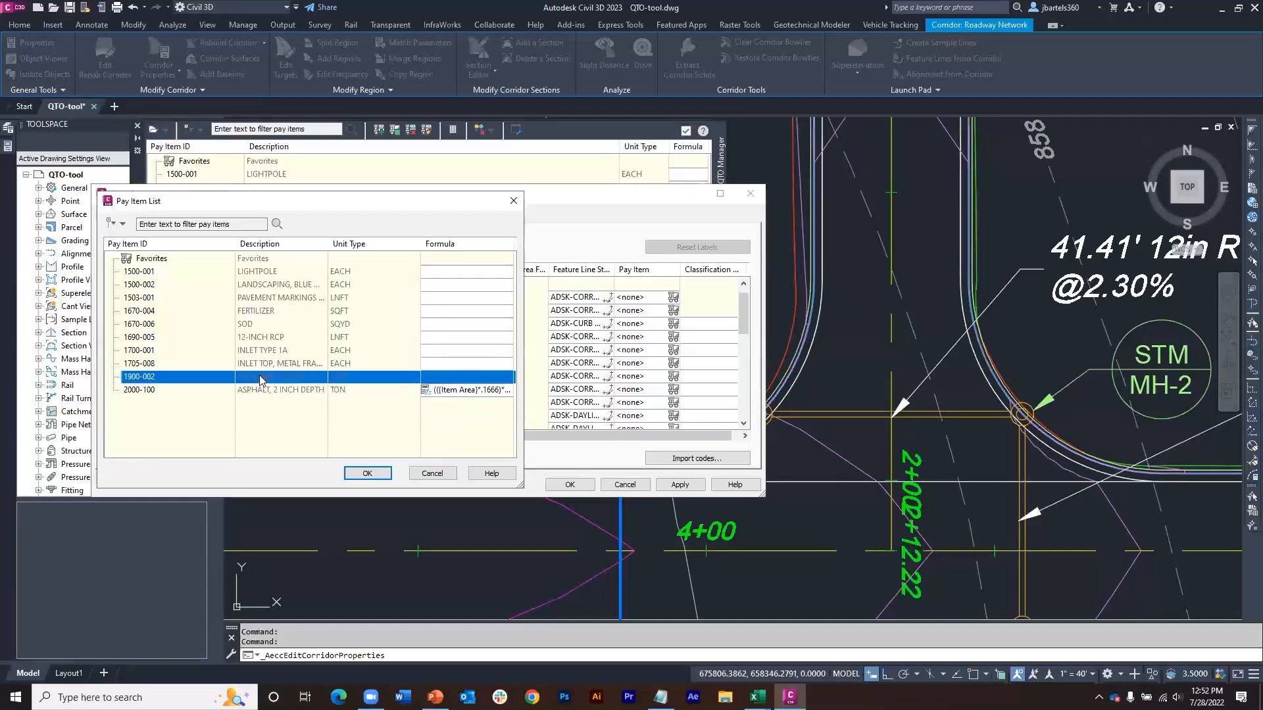
left_click(367, 473)
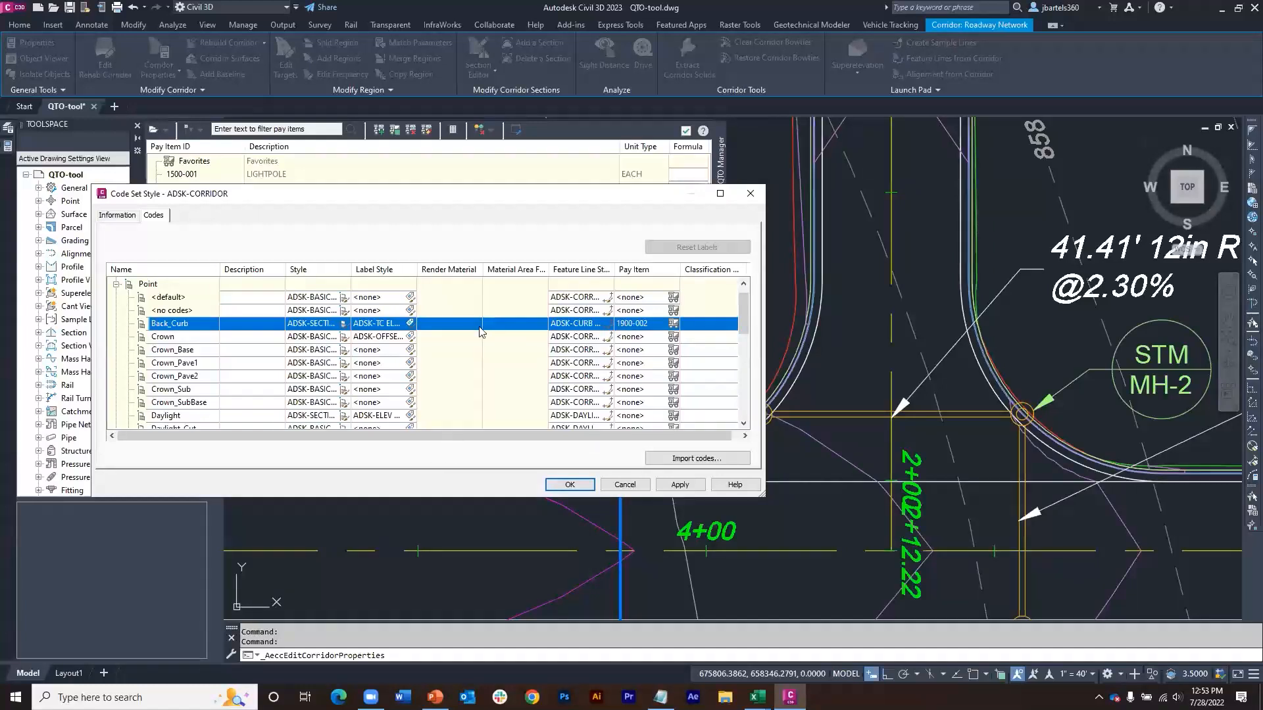
Step: Assign pay item 2000-100 (ASPHALT, 2 INCH DEPTH) to the Pave link code in the ADSK-CORRIDOR code set style
left_click(116, 285)
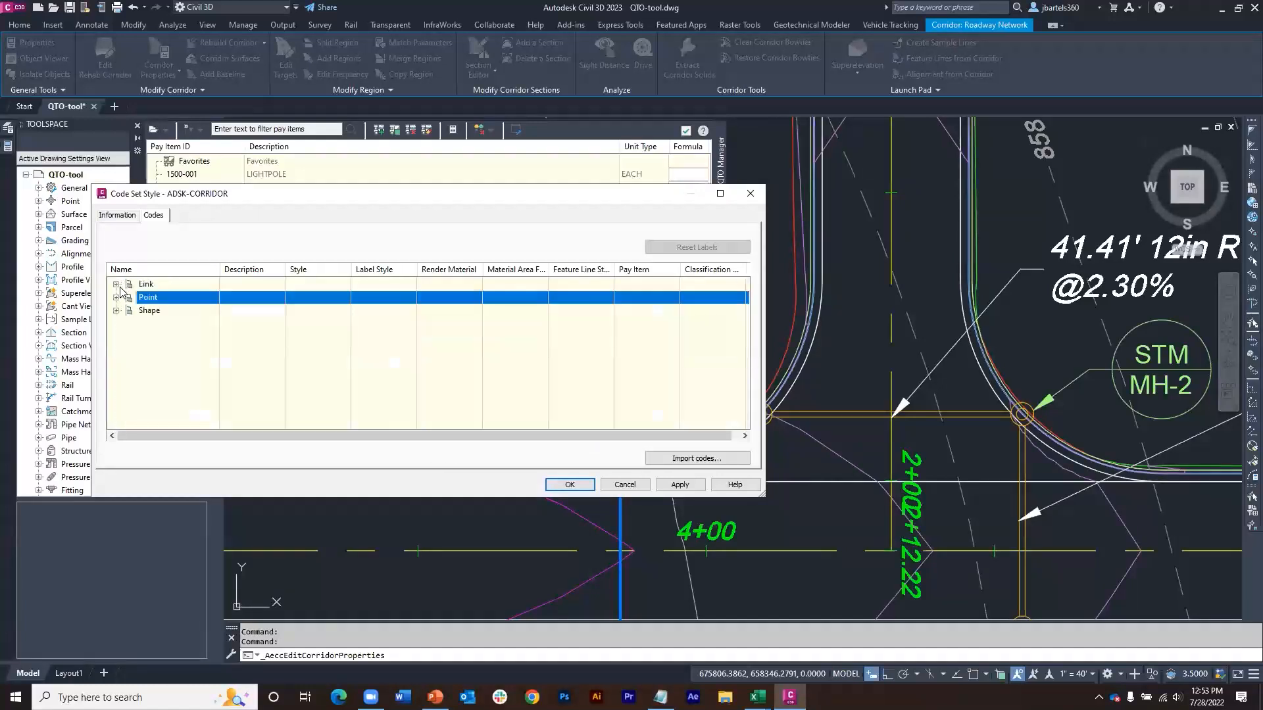
left_click(116, 284)
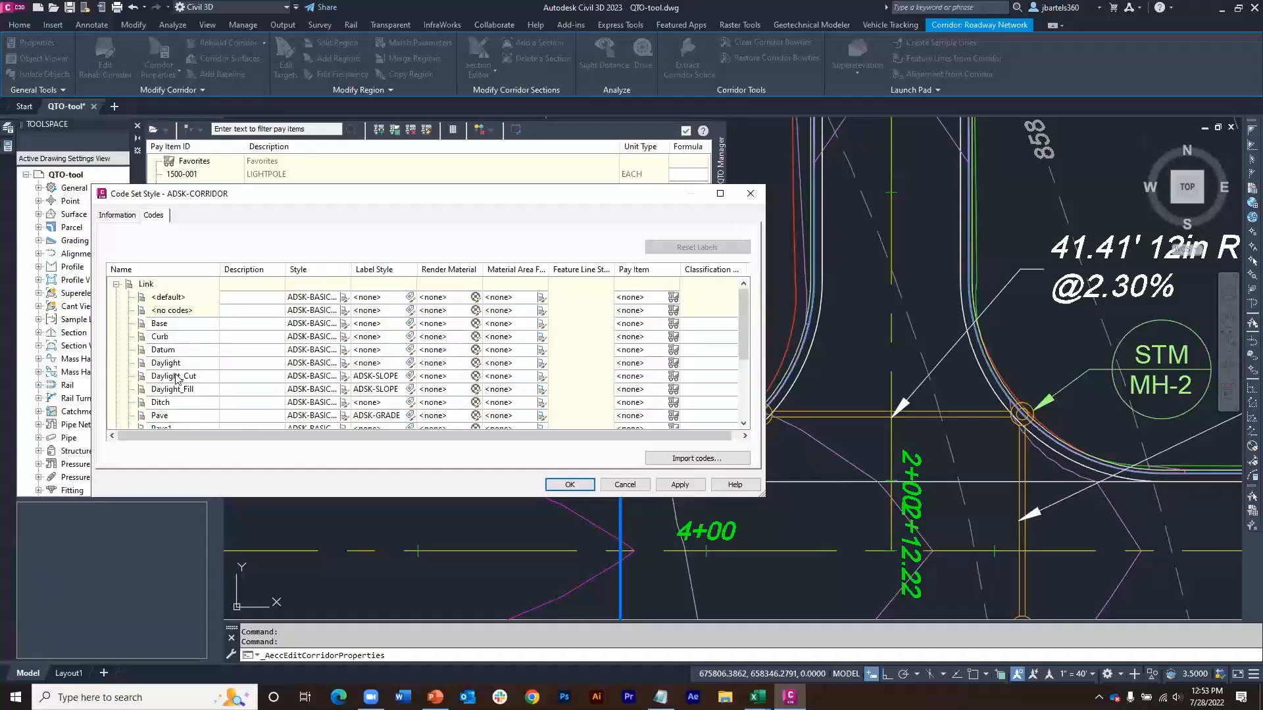
scroll(176, 380, "down", 1)
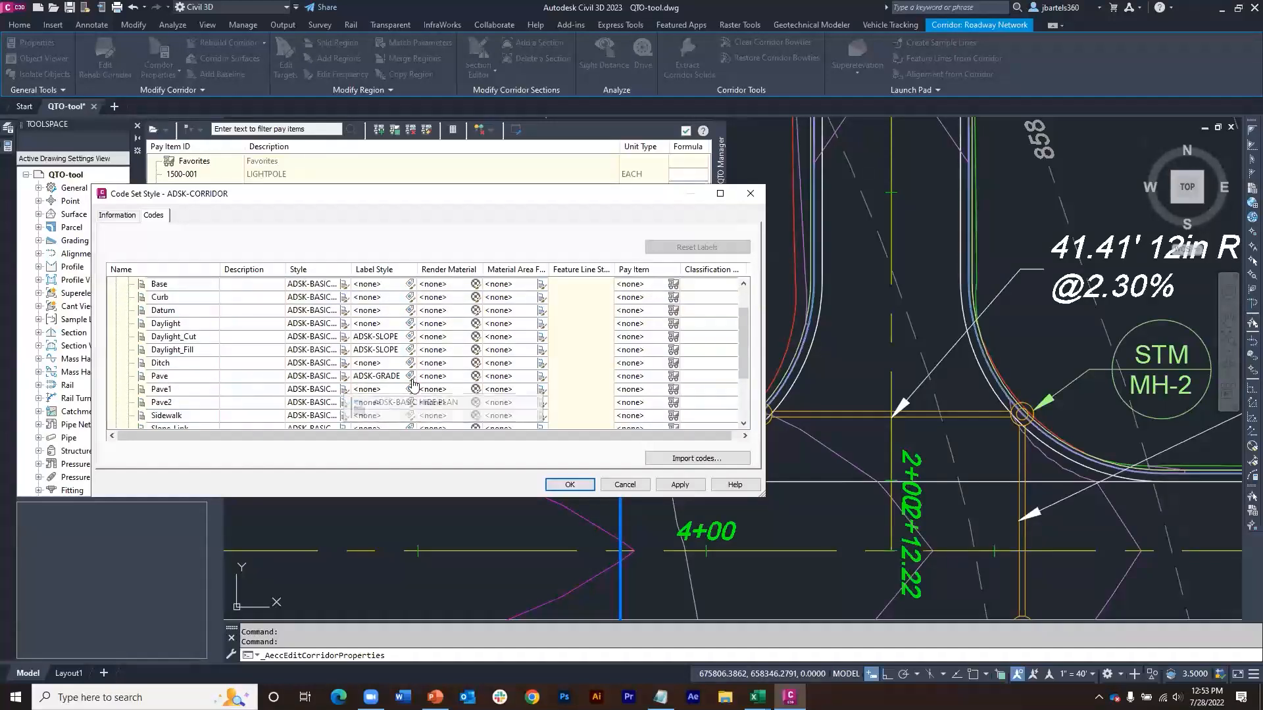
left_click(672, 378)
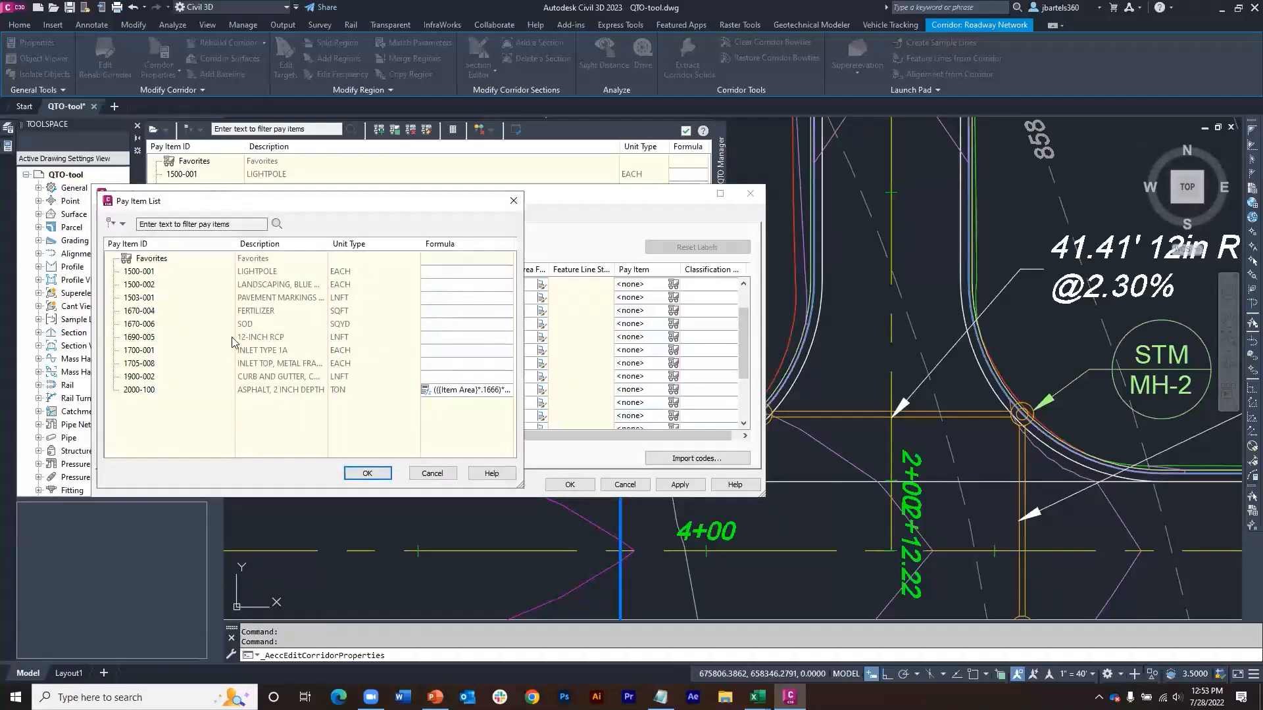
left_click(250, 392)
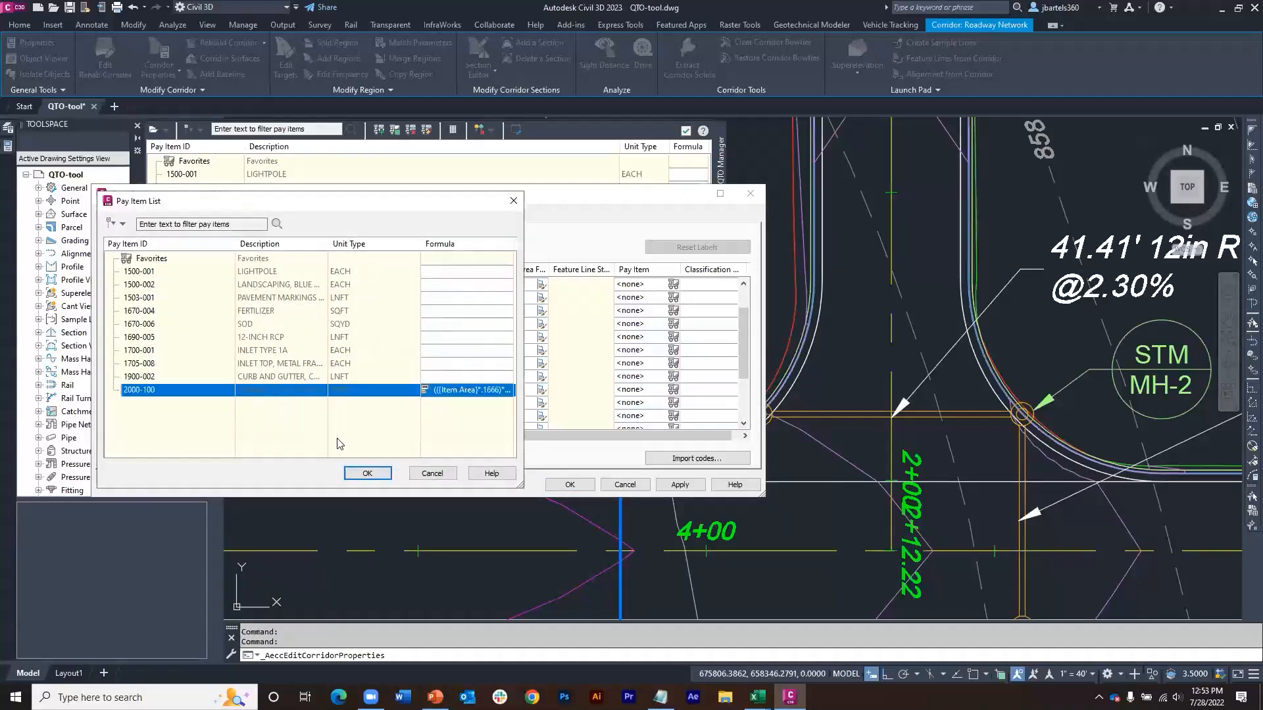
left_click(365, 473)
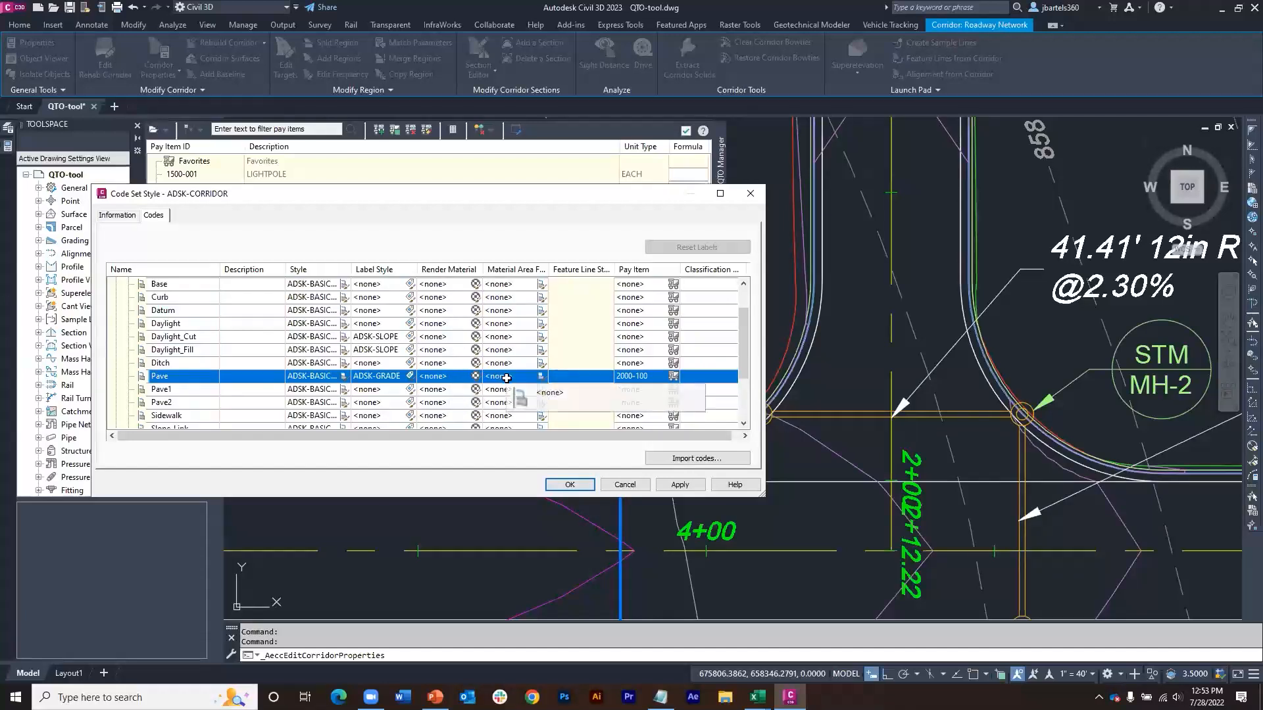
Step: Set the material area fill style of the Pave link code to ADSK-PAVE
left_click(540, 378)
left_click(599, 339)
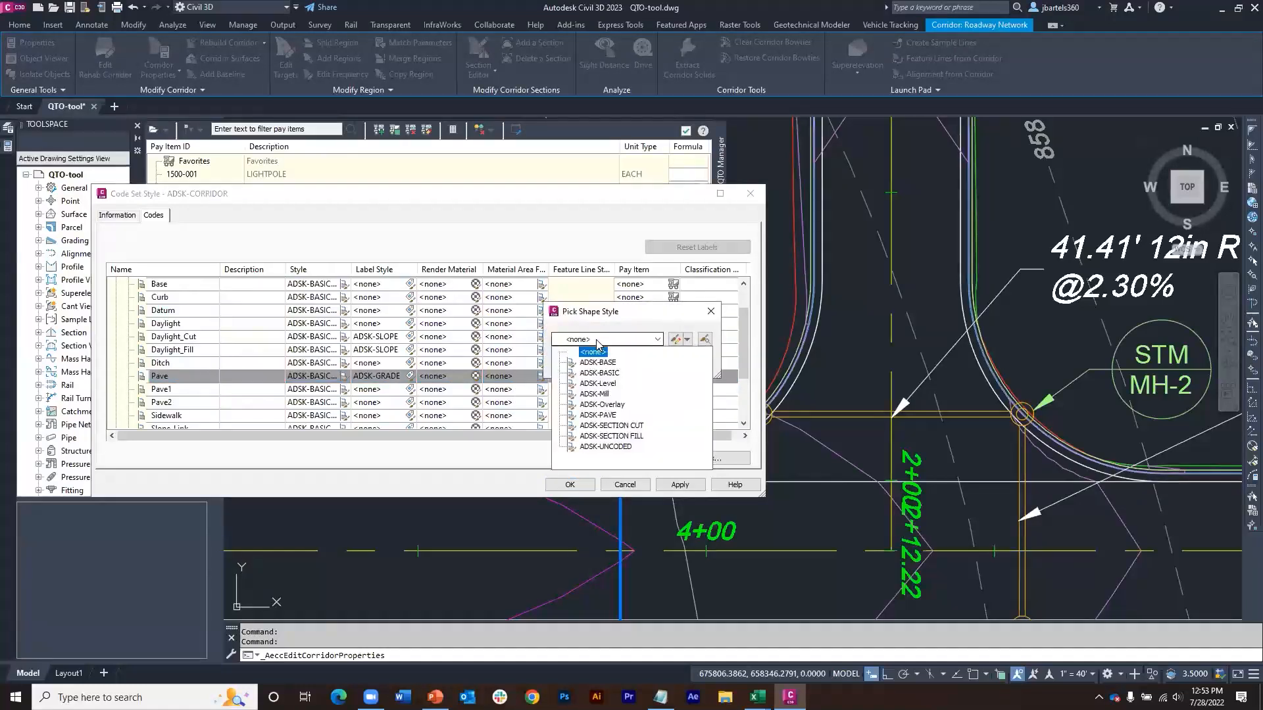
left_click(599, 415)
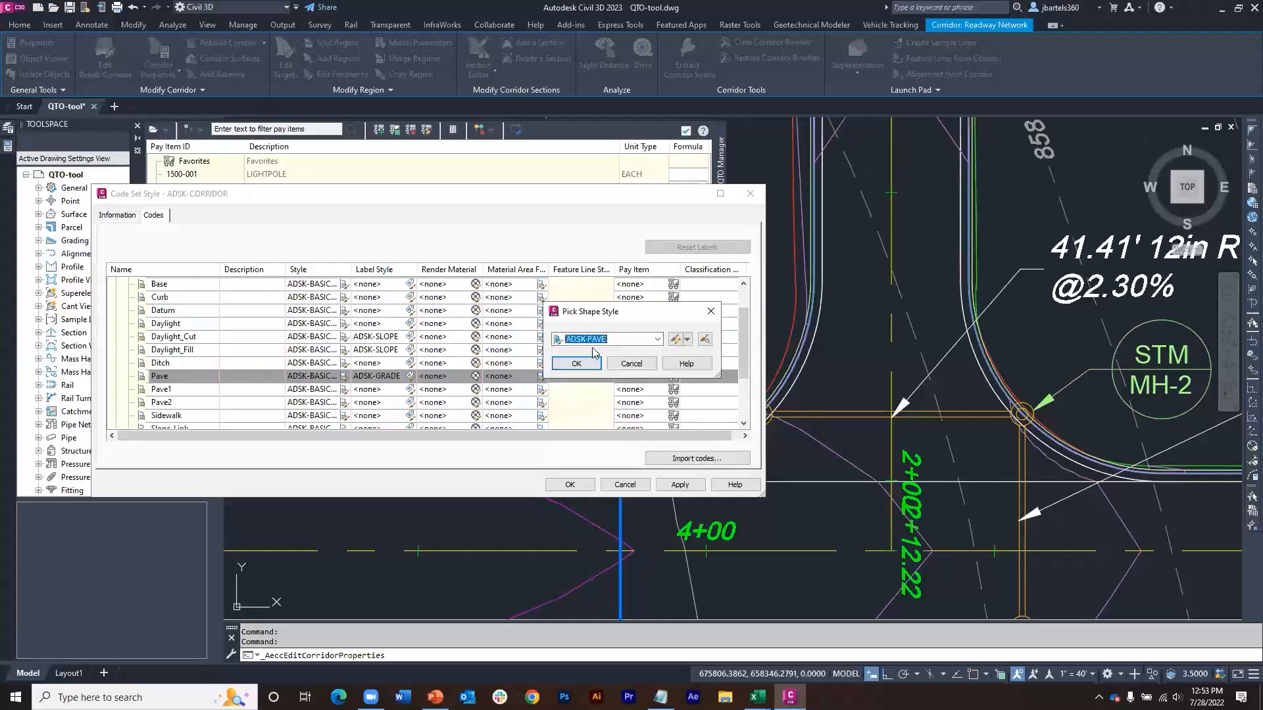
left_click(572, 358)
Step: Accept the code set style and corridor property changes, rebuild the corridor, and clear its selection
left_click(569, 485)
left_click(503, 485)
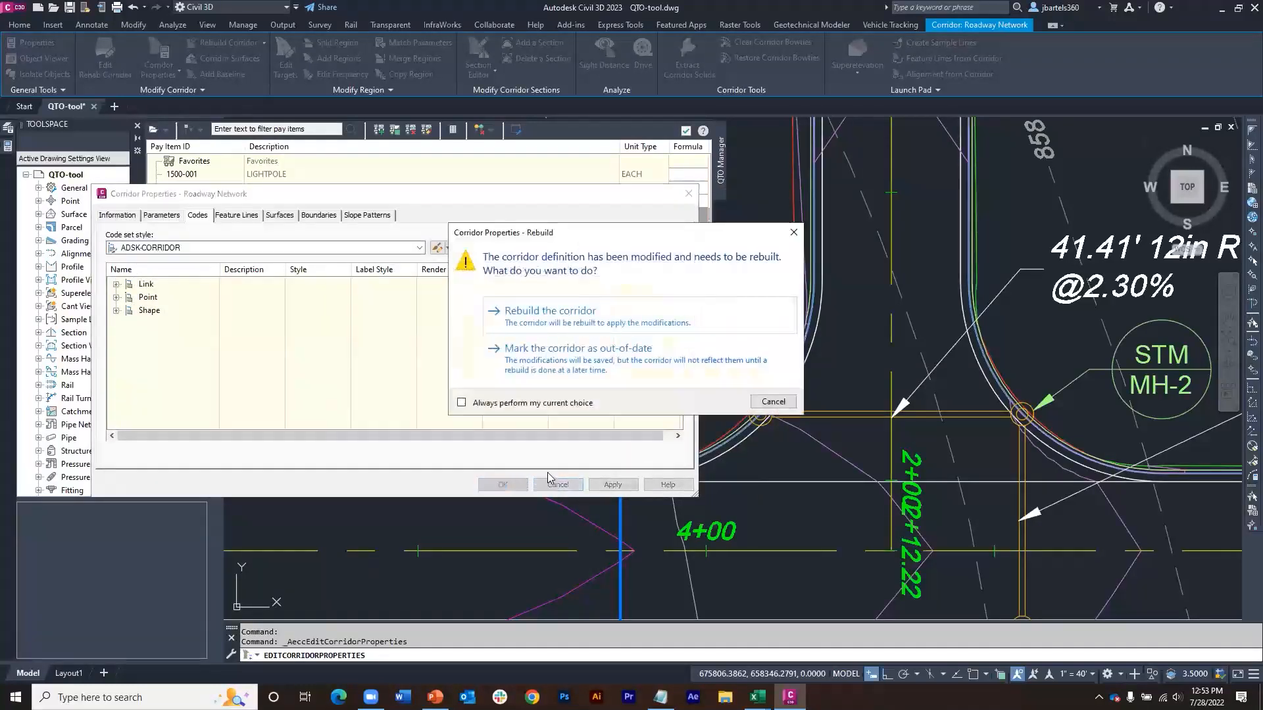
left_click(553, 322)
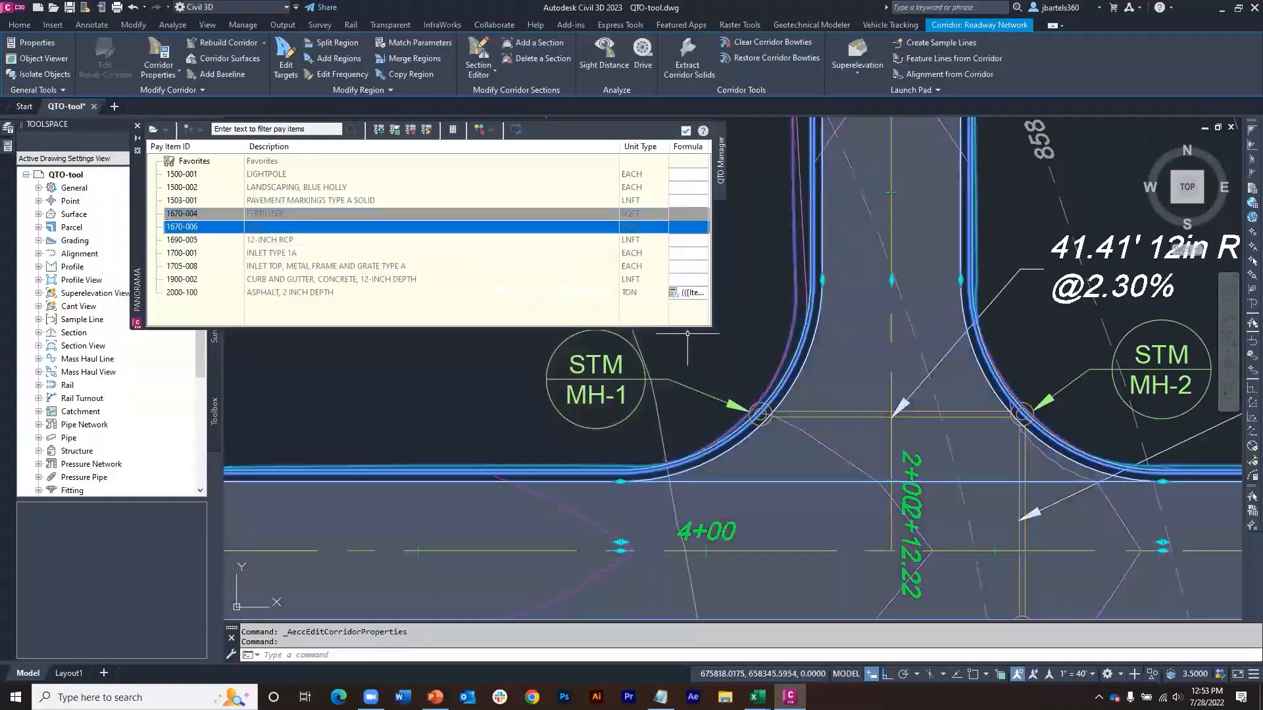
key("Escape")
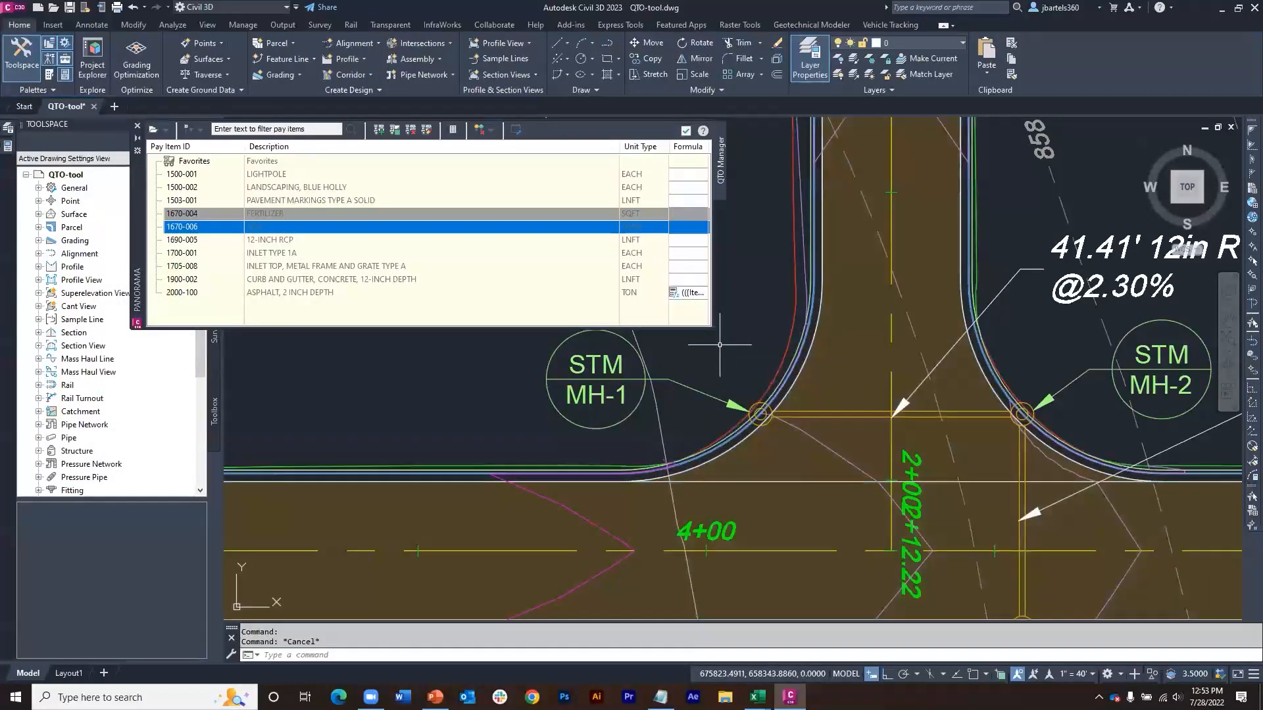
Step: Start a summary quantity takeoff and try to compute it with the report extents set to the selection set
left_click(453, 130)
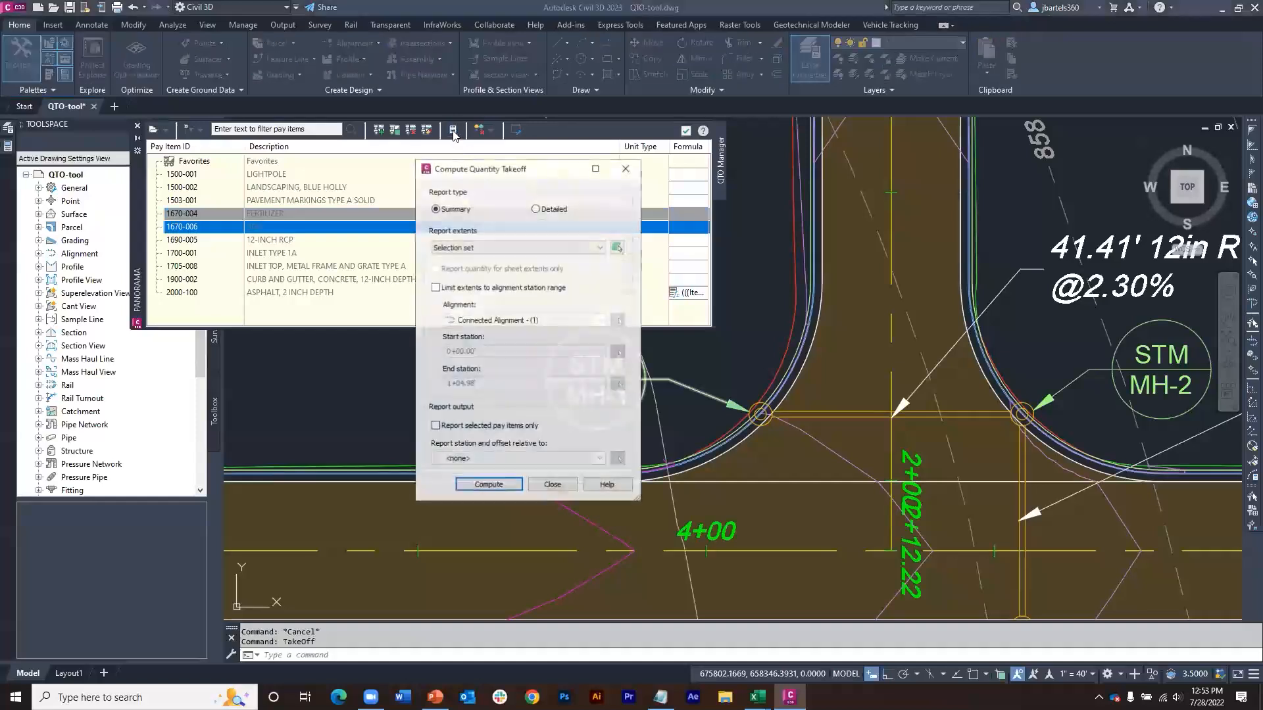
left_click(478, 487)
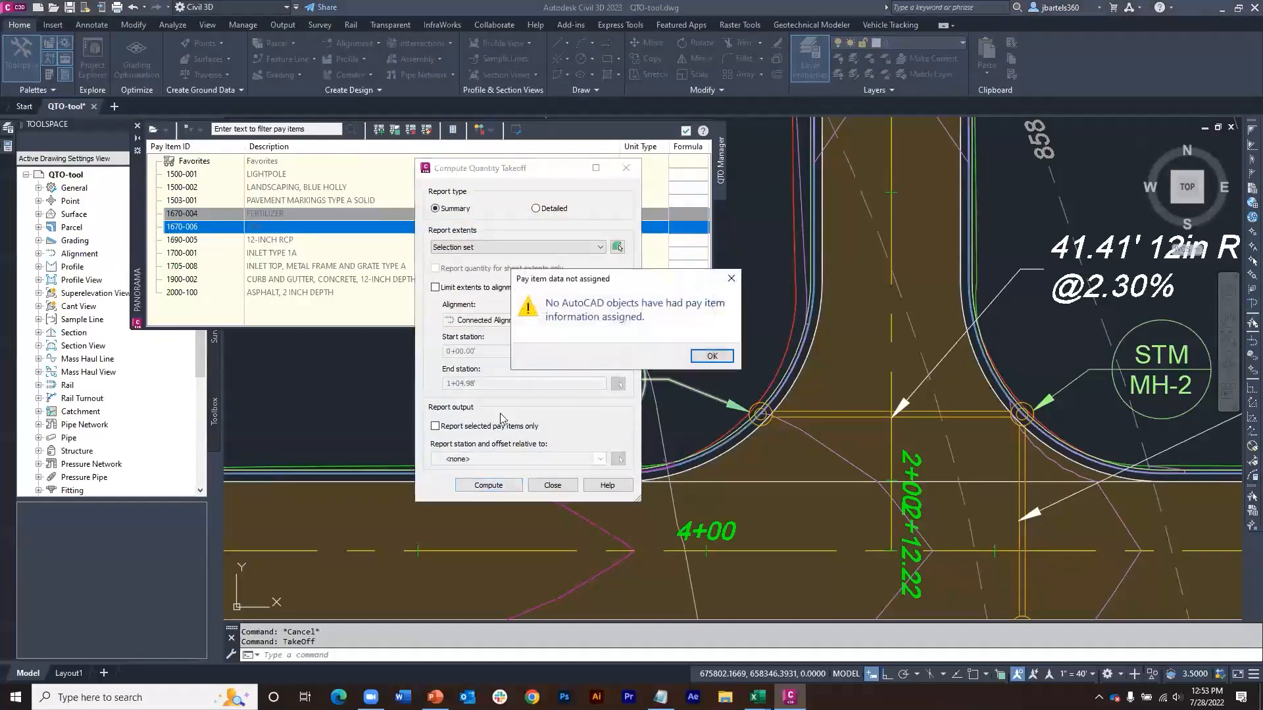
left_click(712, 356)
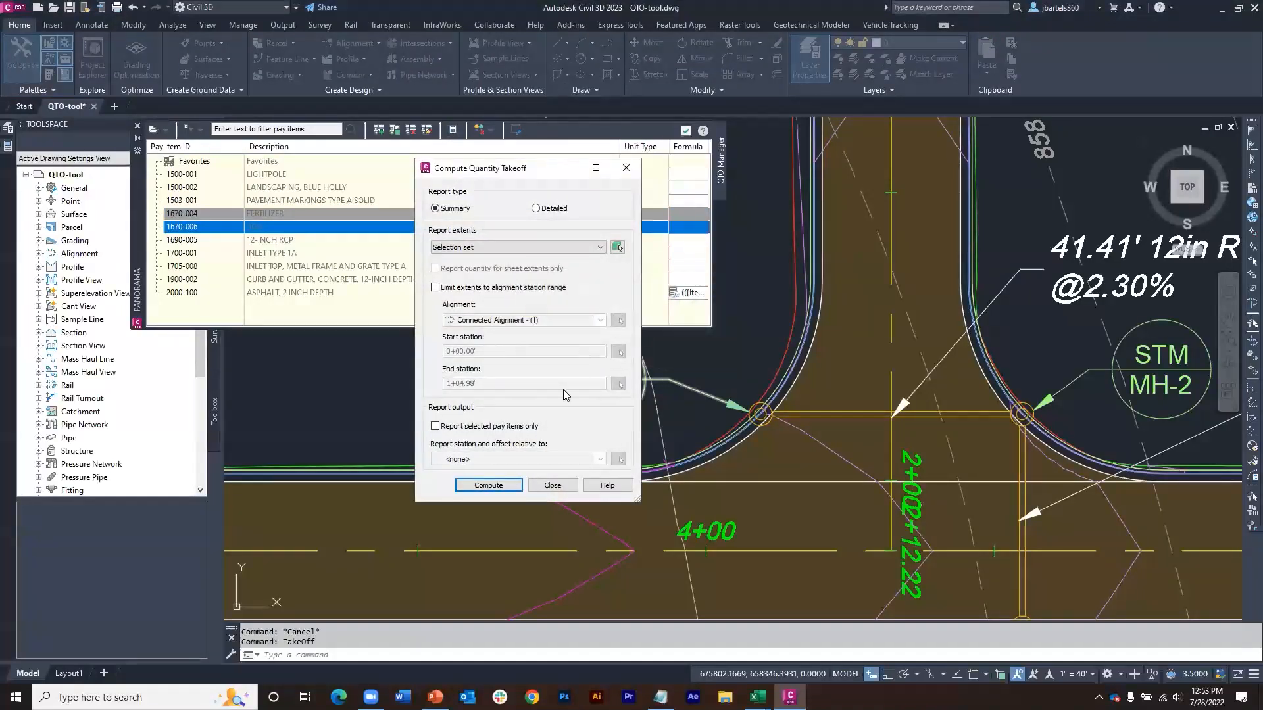
left_click(511, 483)
left_click(710, 355)
Step: Change the report extents so the takeoff is no longer limited to a selection set, and compute the summary report
left_click(542, 249)
left_click(536, 259)
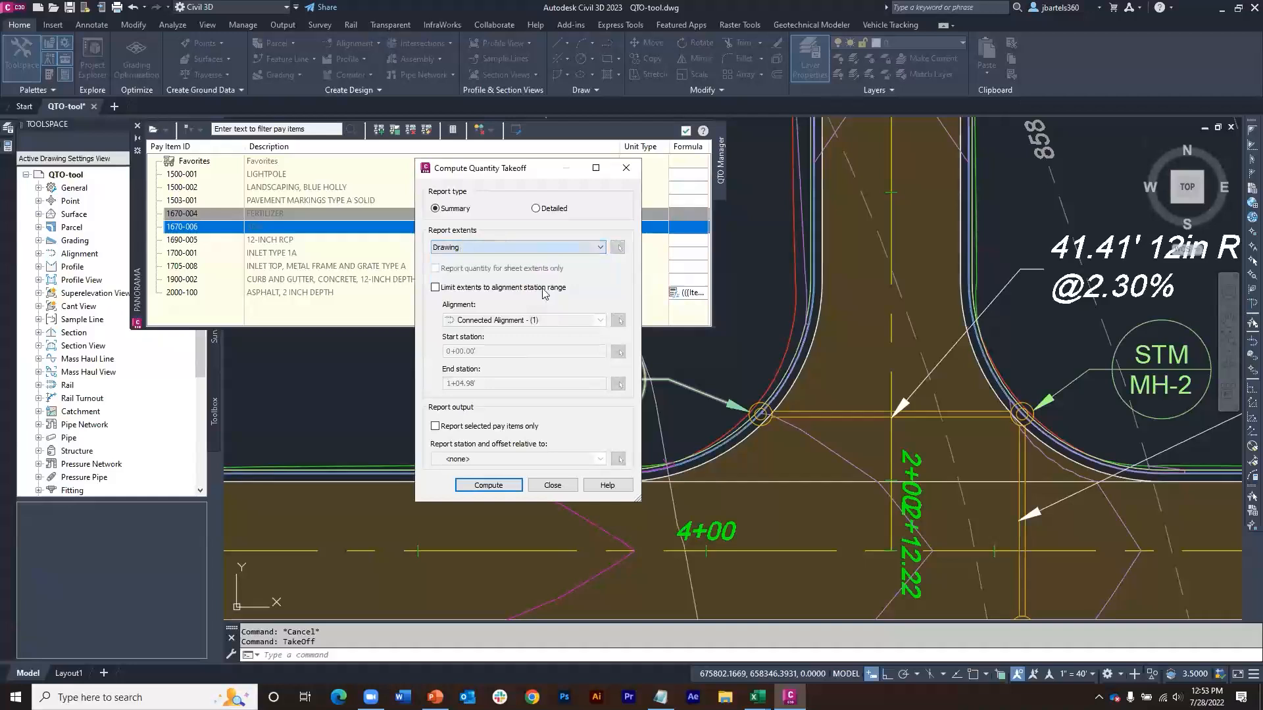
left_click(485, 484)
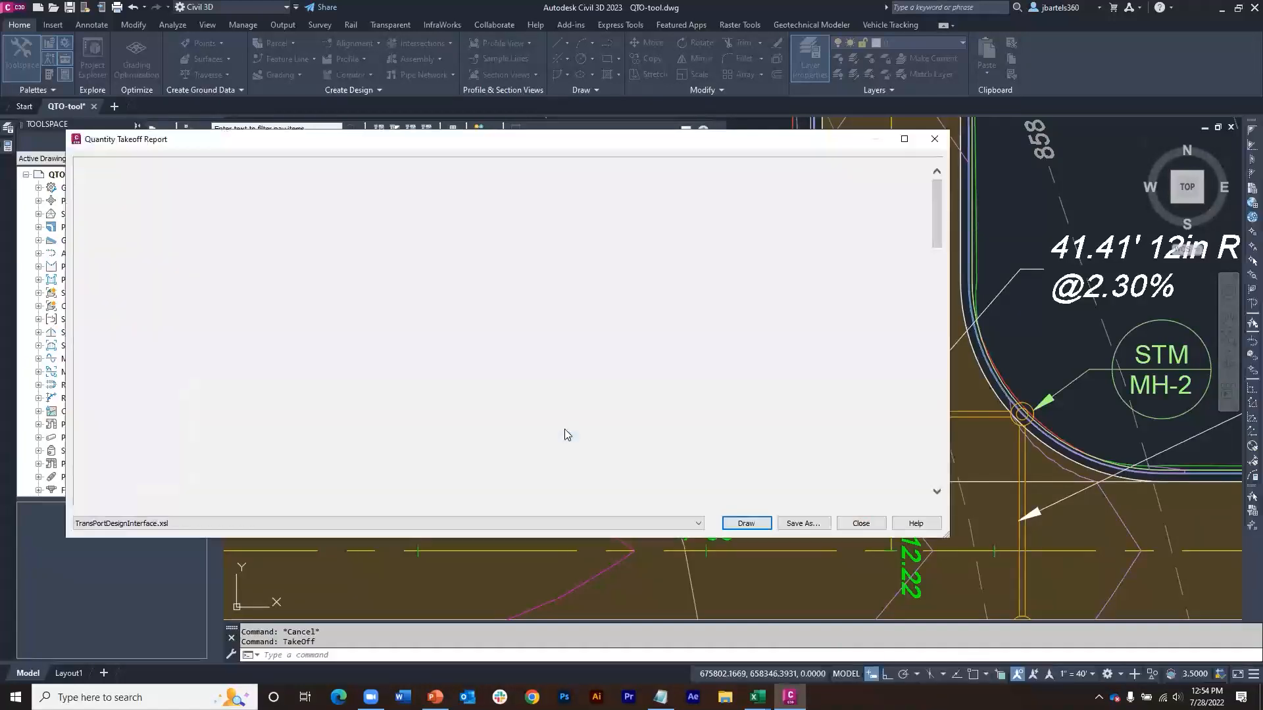
Step: Display the takeoff report in the Summary (HTML).xsl format, and close the report and the takeoff computation
left_click(250, 523)
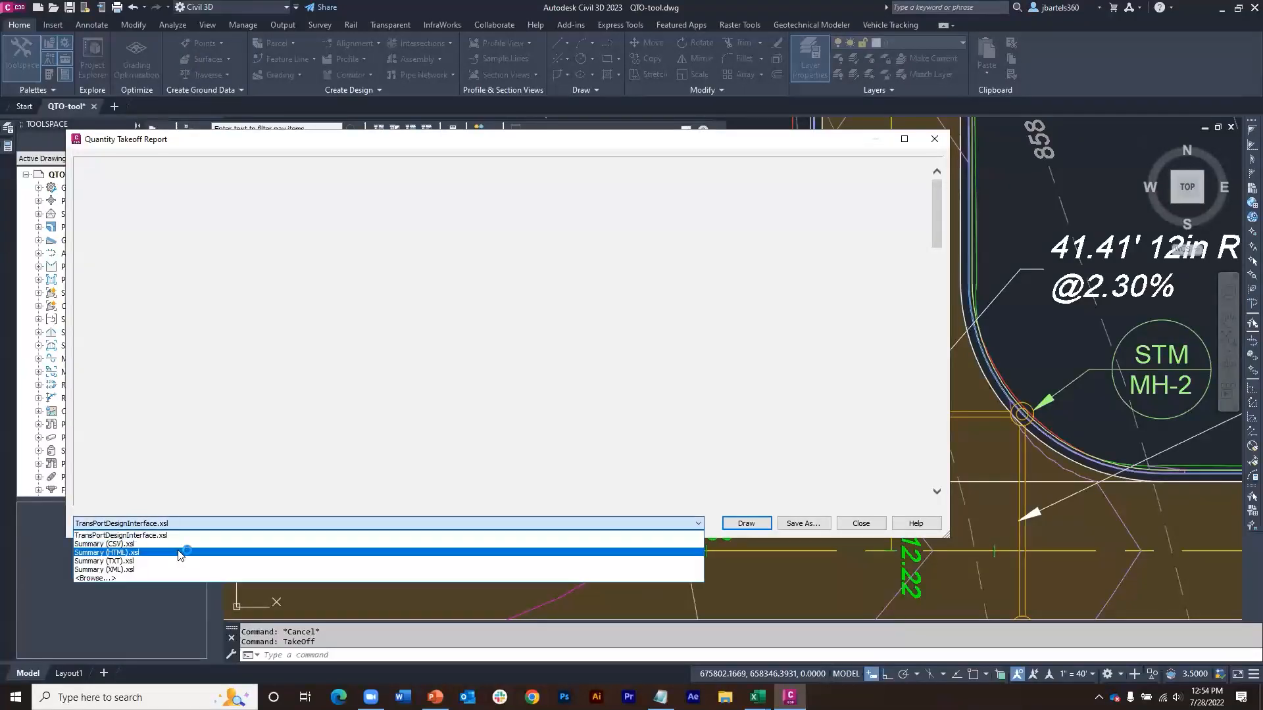
left_click(180, 553)
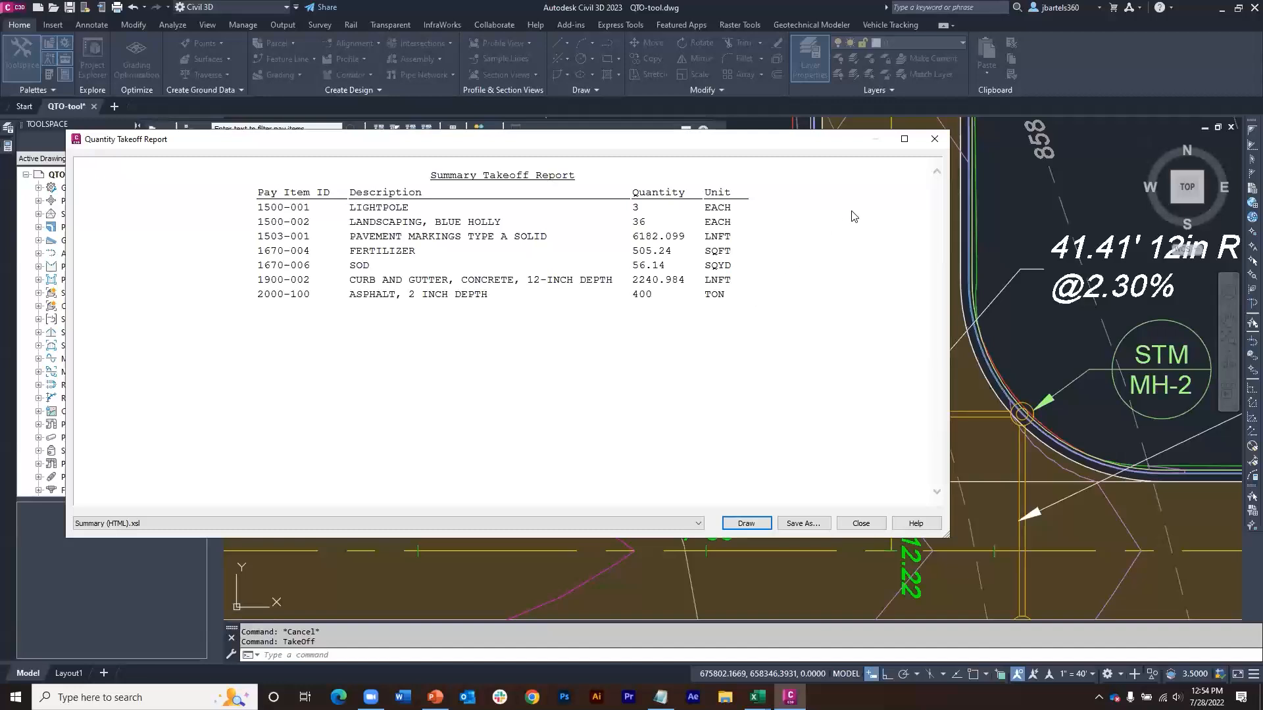
left_click(938, 143)
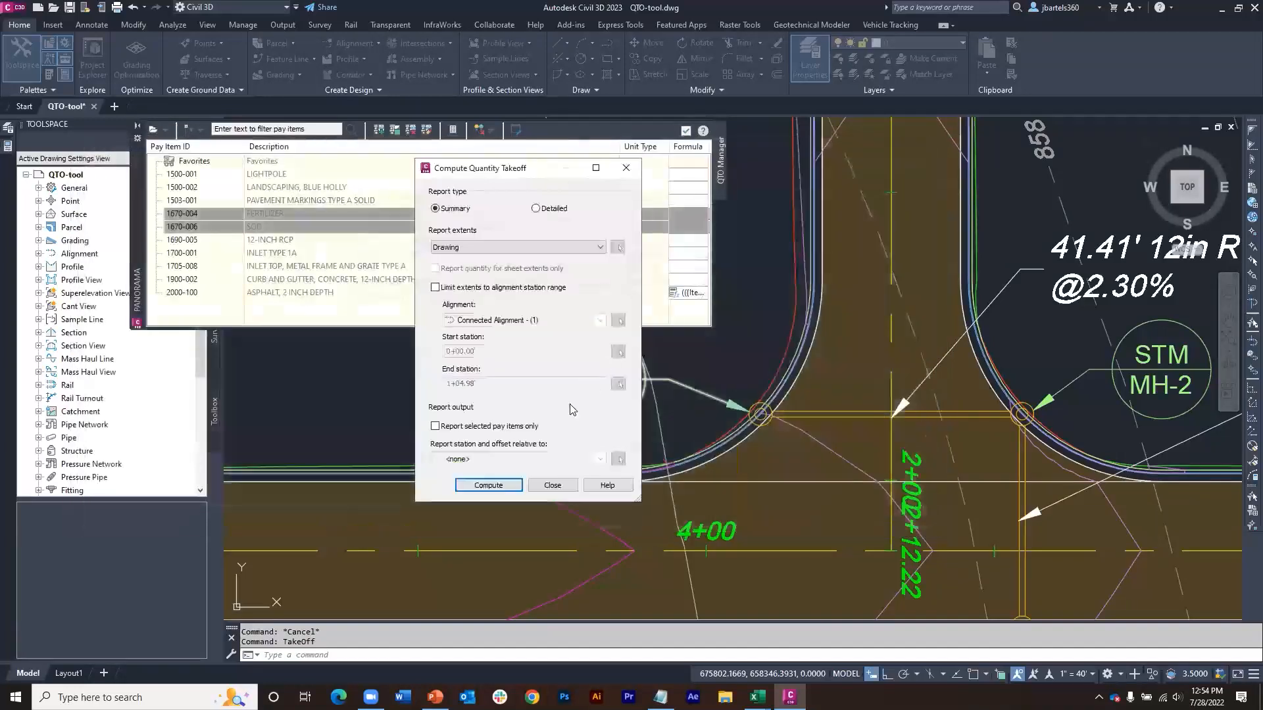
left_click(563, 481)
Step: Open the Storm Sewer network's properties from the pipe between MH-1 and MH-2 and edit its ADSK-STORM parts list
scroll(685, 378, "down", 2)
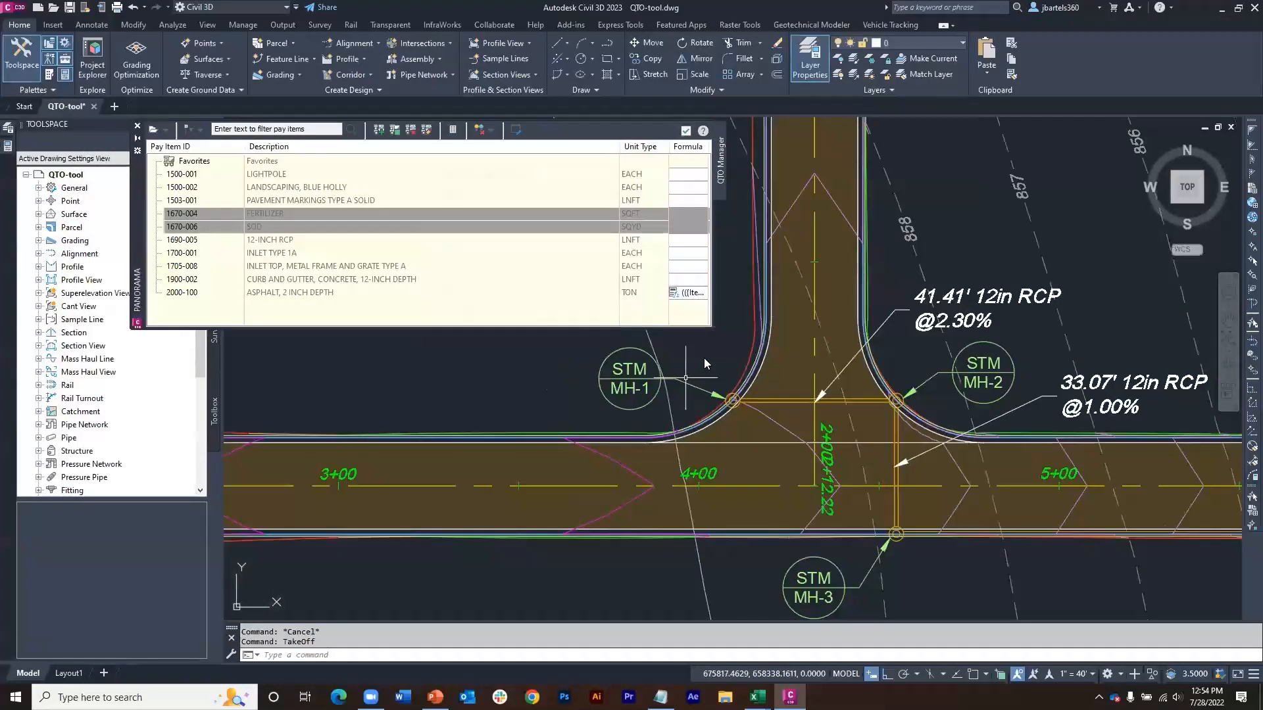
scroll(697, 381, "down", 2)
middle_click_drag(699, 385, 726, 355)
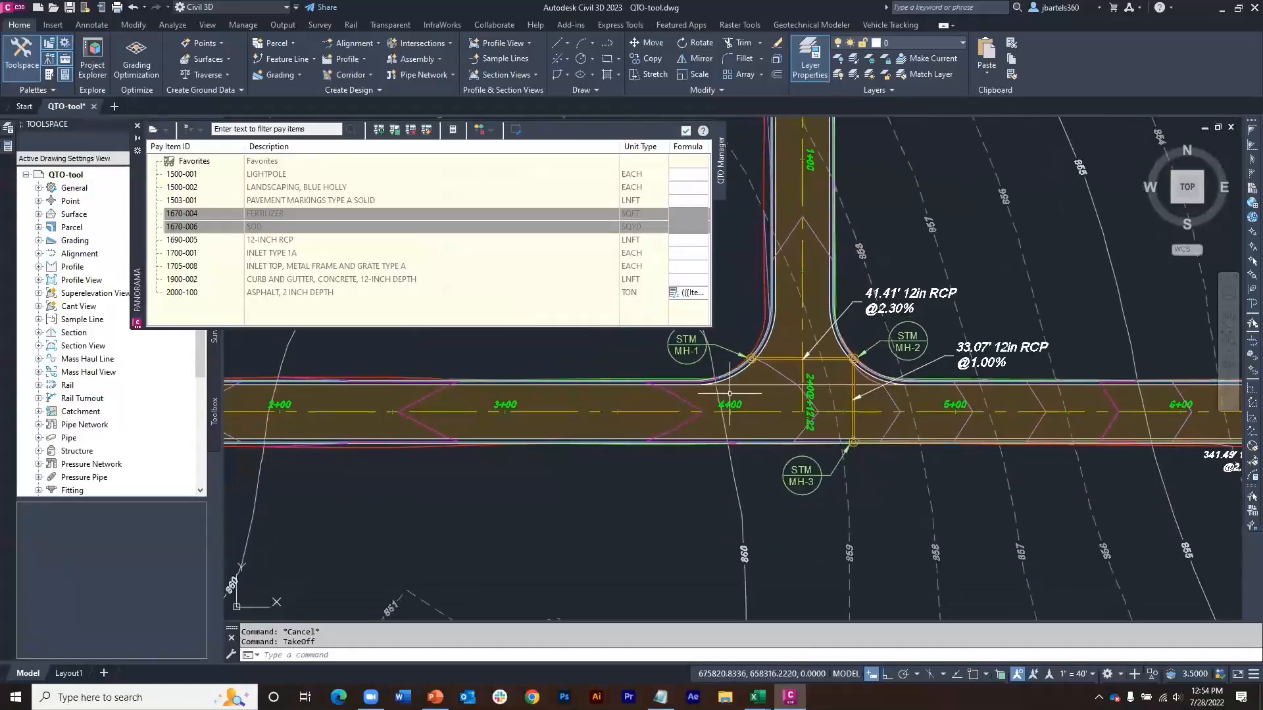
scroll(756, 388, "up", 4)
middle_click_drag(769, 375, 808, 365)
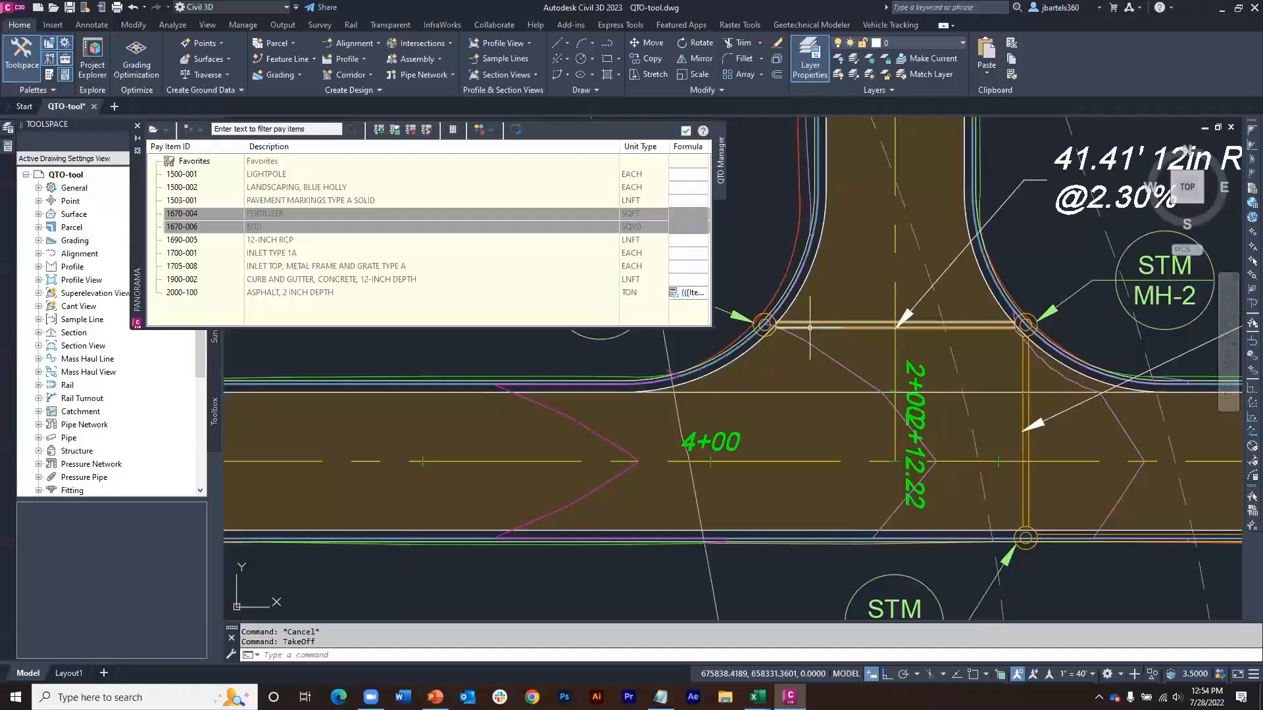
left_click(809, 327)
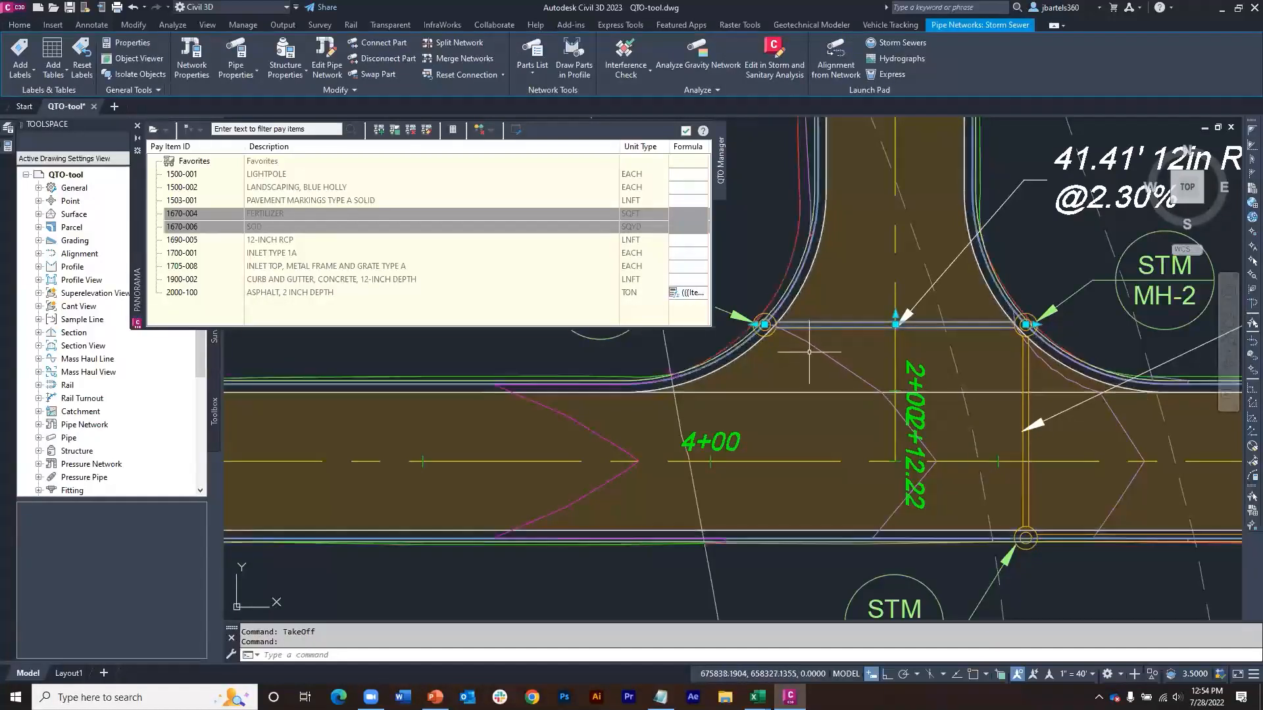
left_click(190, 56)
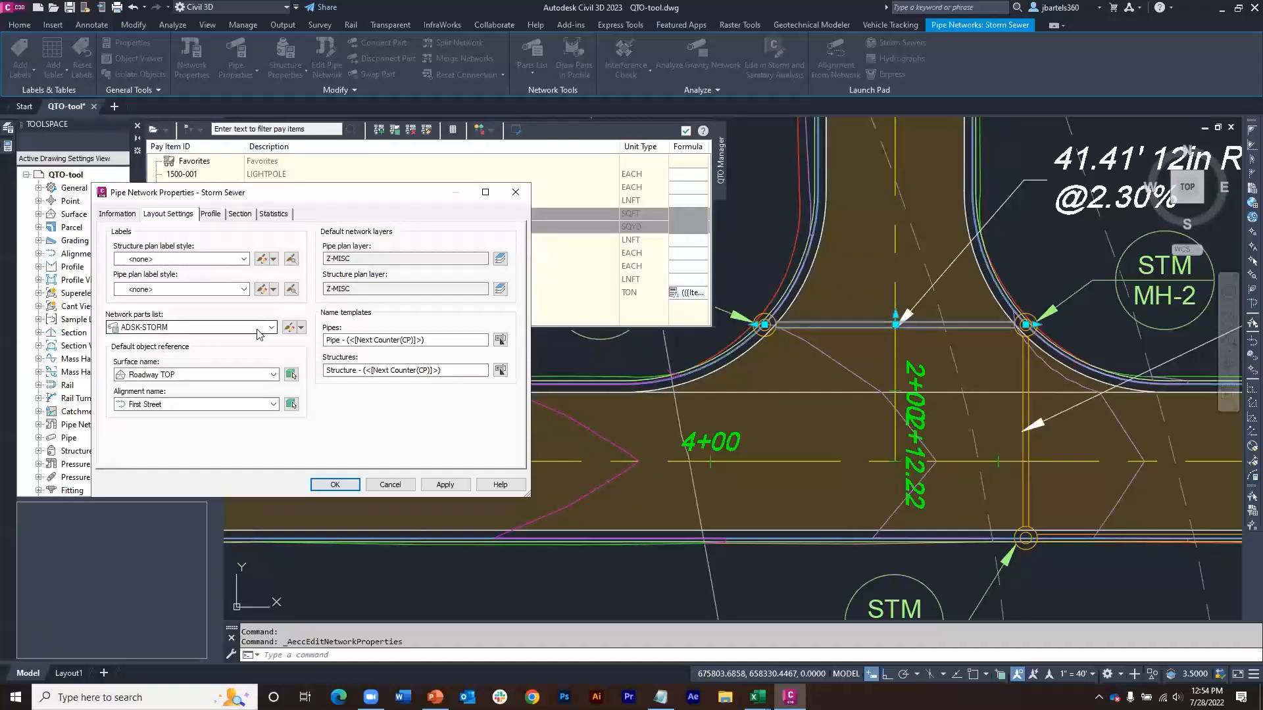
left_click(289, 328)
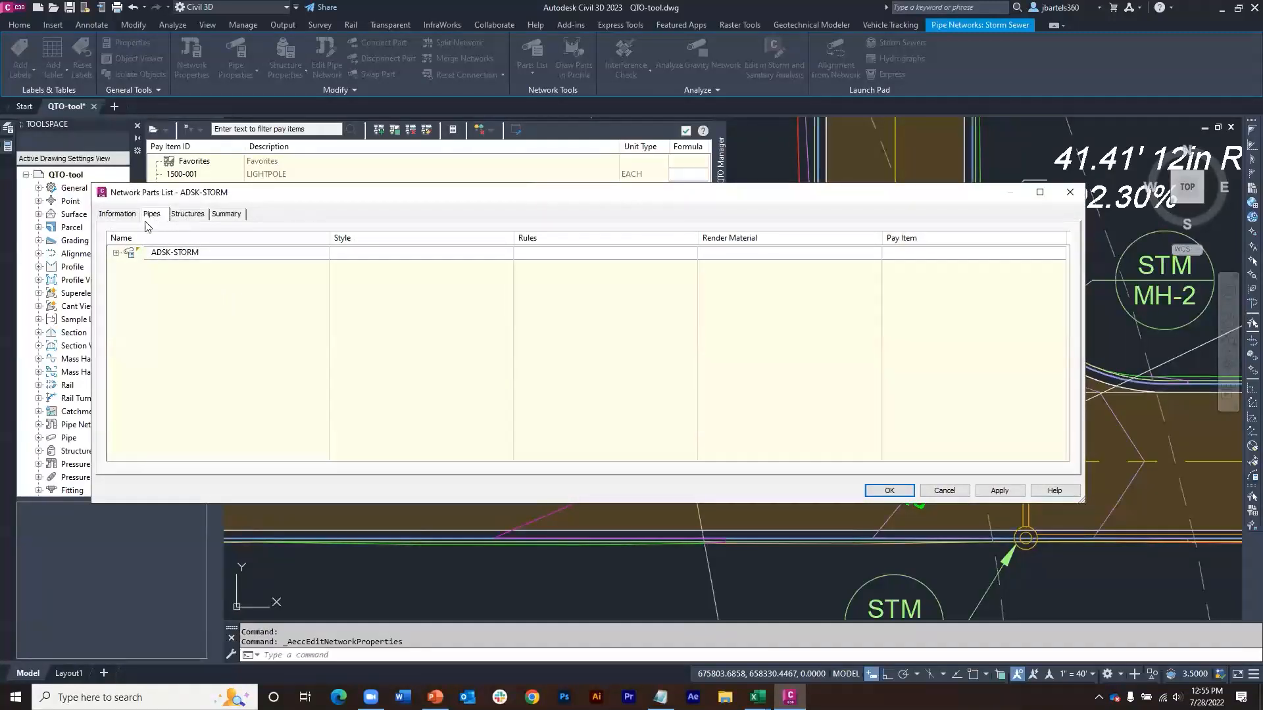
Step: Assign pay item 1690-005 (12-INCH RCP) to the 12 inch Concrete Pipe in the parts list
left_click(117, 253)
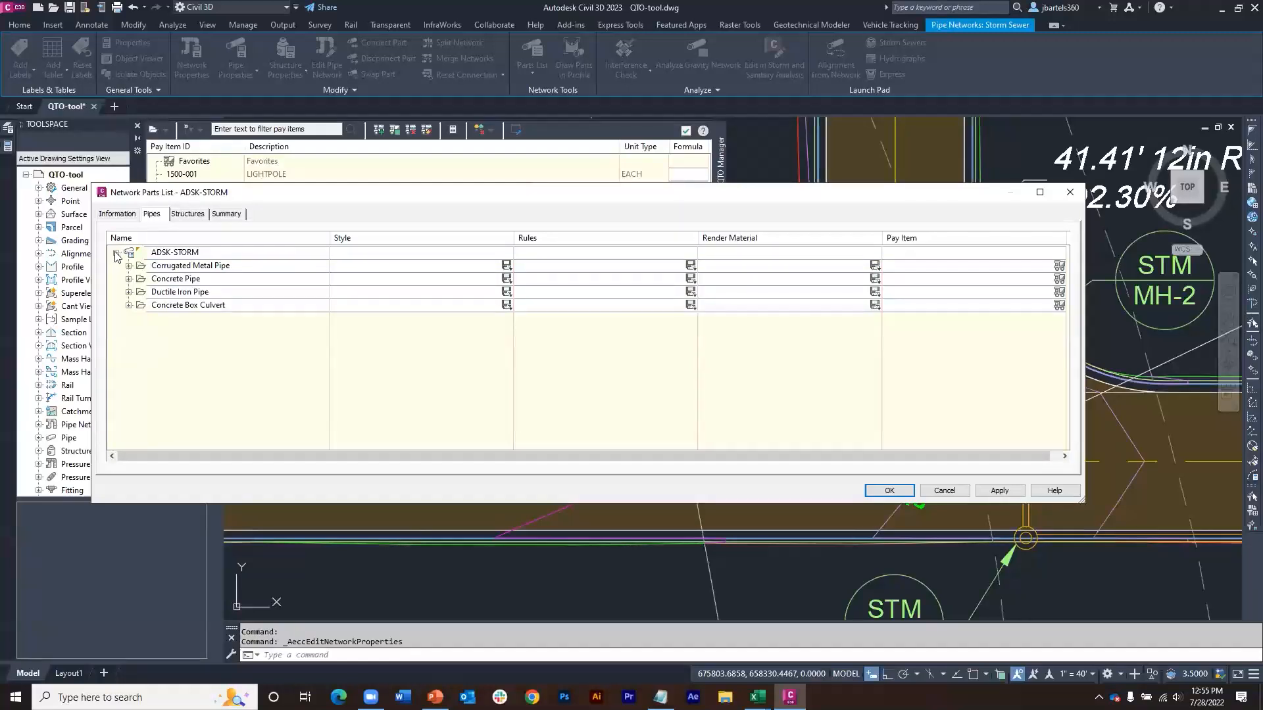
left_click(129, 279)
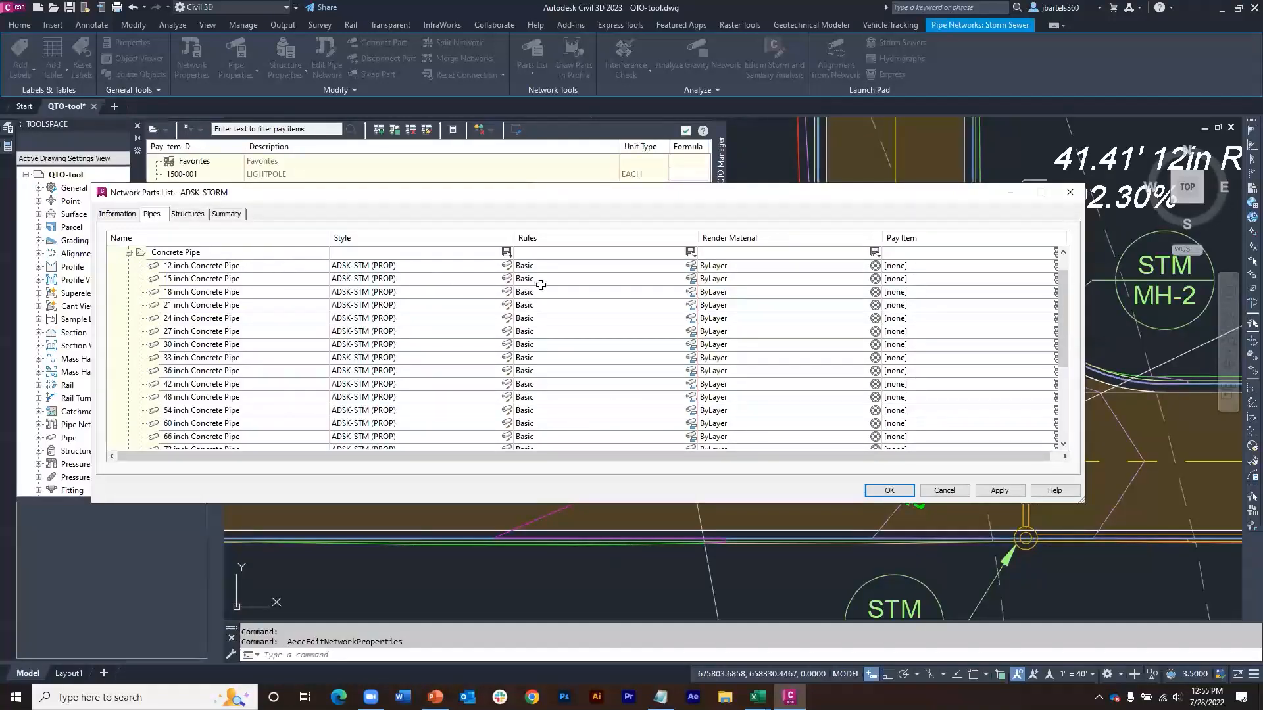
left_click(985, 267)
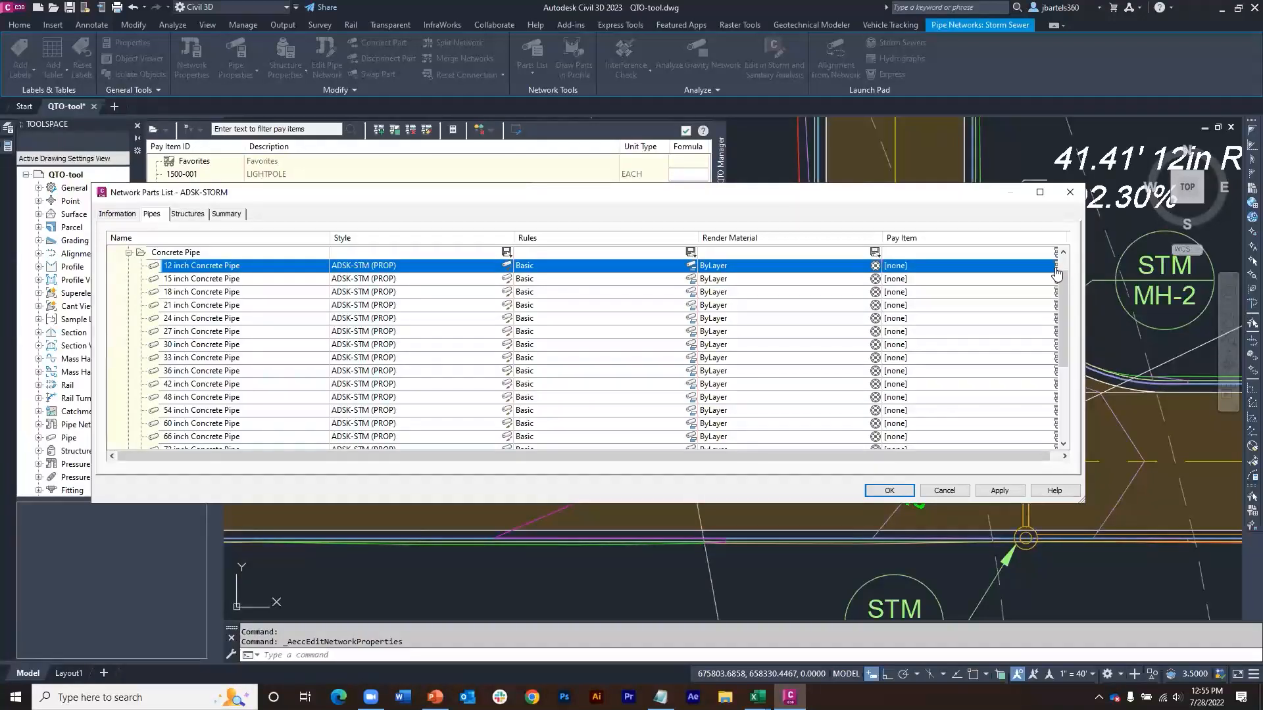
left_click(1055, 266)
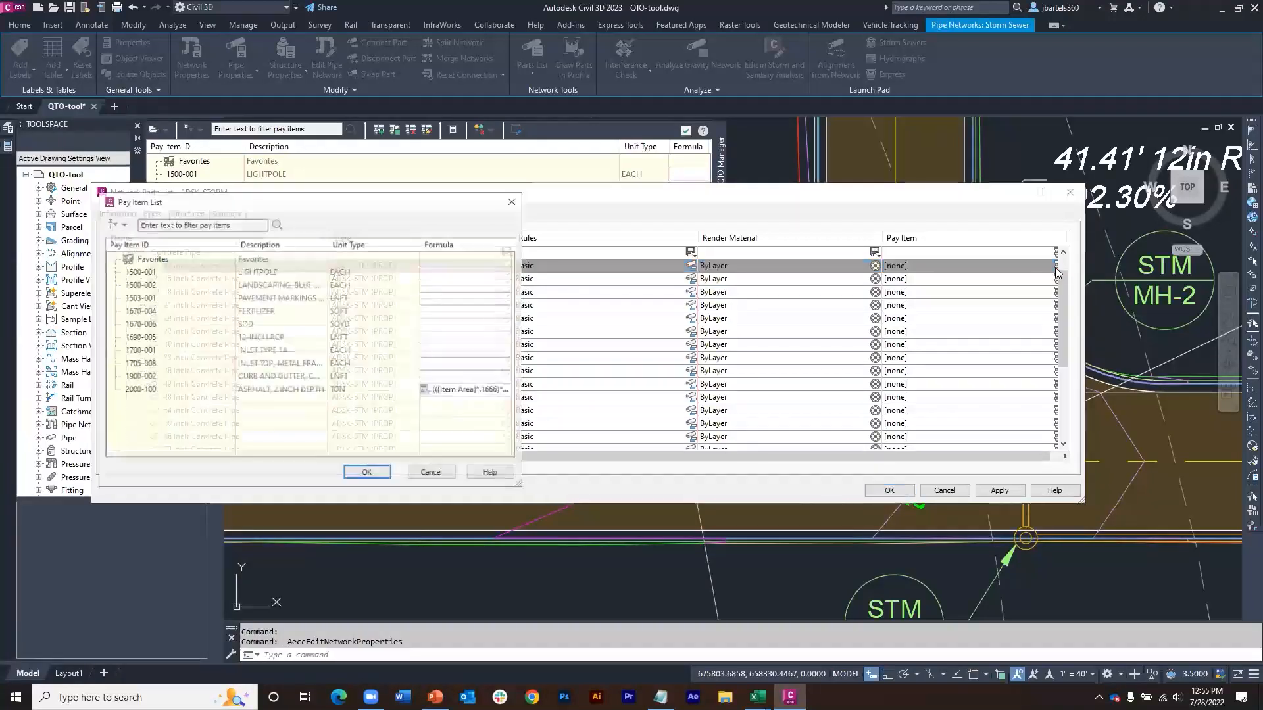
left_click(247, 338)
left_click(368, 474)
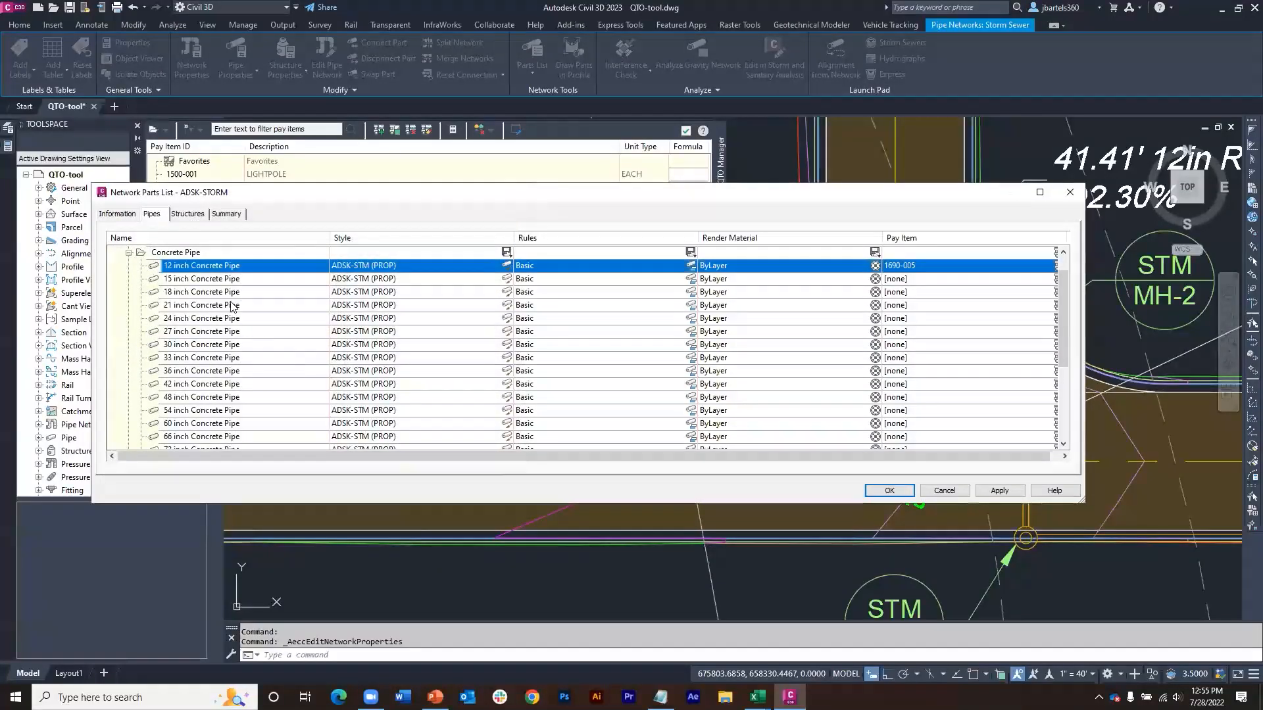
Step: Assign pay items 1700-001 and 1705-008 to the 48 inch dia 24 inch cone concentric structure in the parts list
left_click(189, 214)
left_click(116, 253)
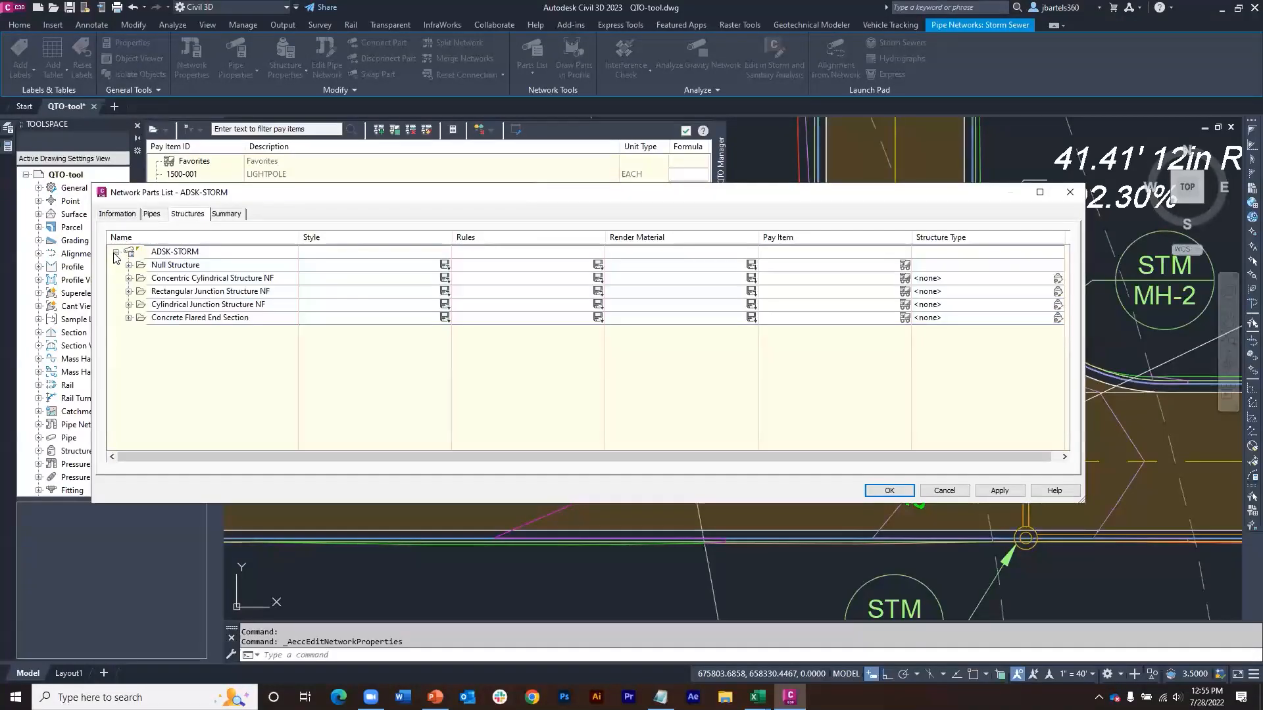
left_click(129, 278)
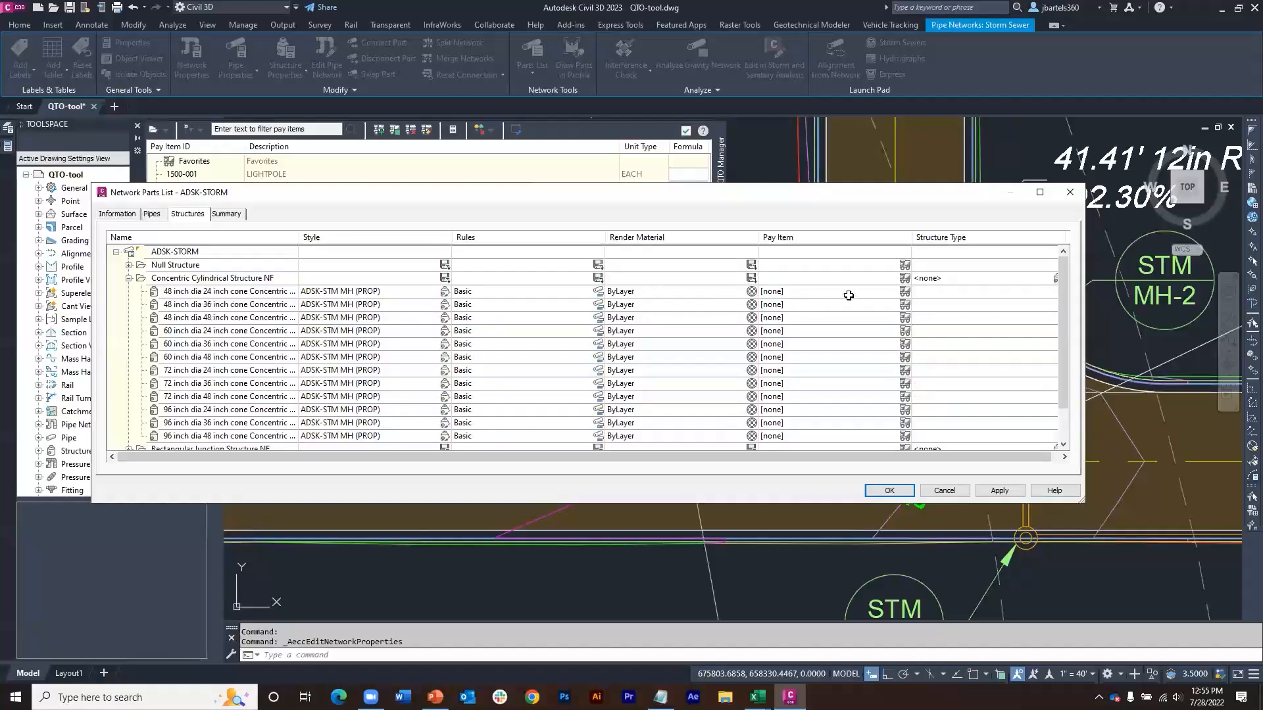
left_click(905, 293)
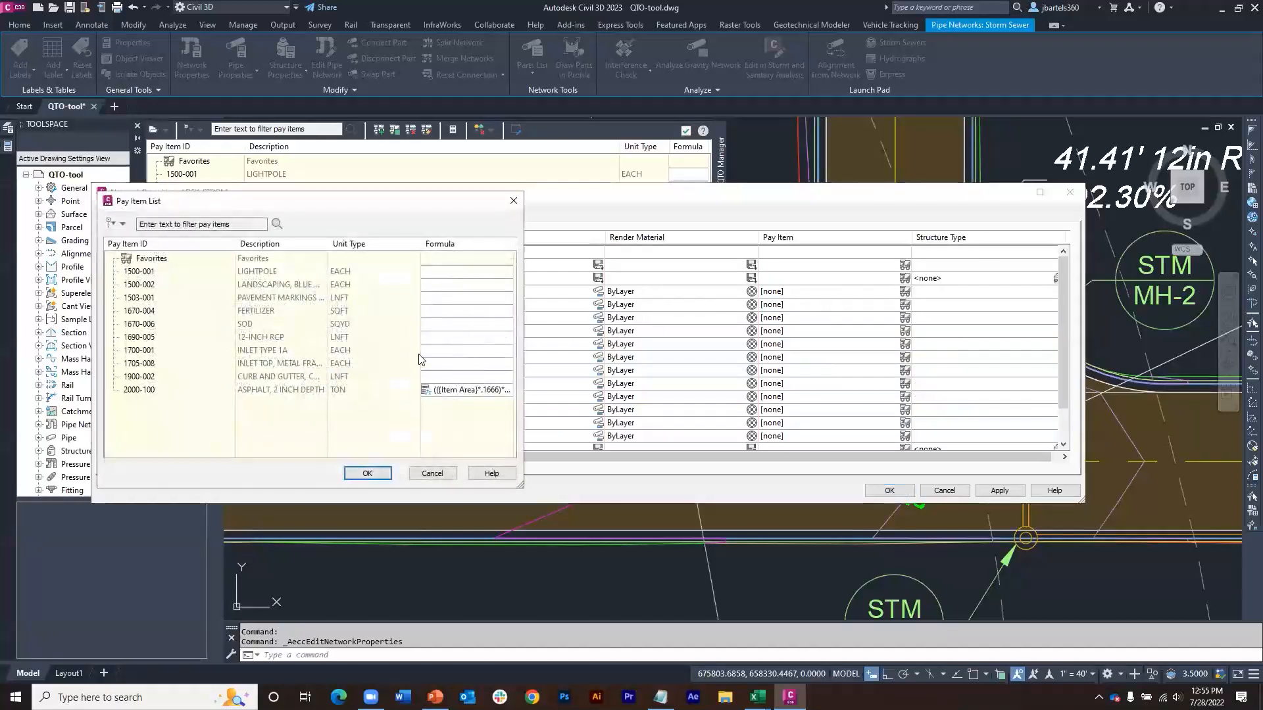
mouse_move(260, 355)
left_mouse_down()
mouse_move(190, 355)
mouse_move(241, 358)
left_mouse_up()
left_click(248, 355)
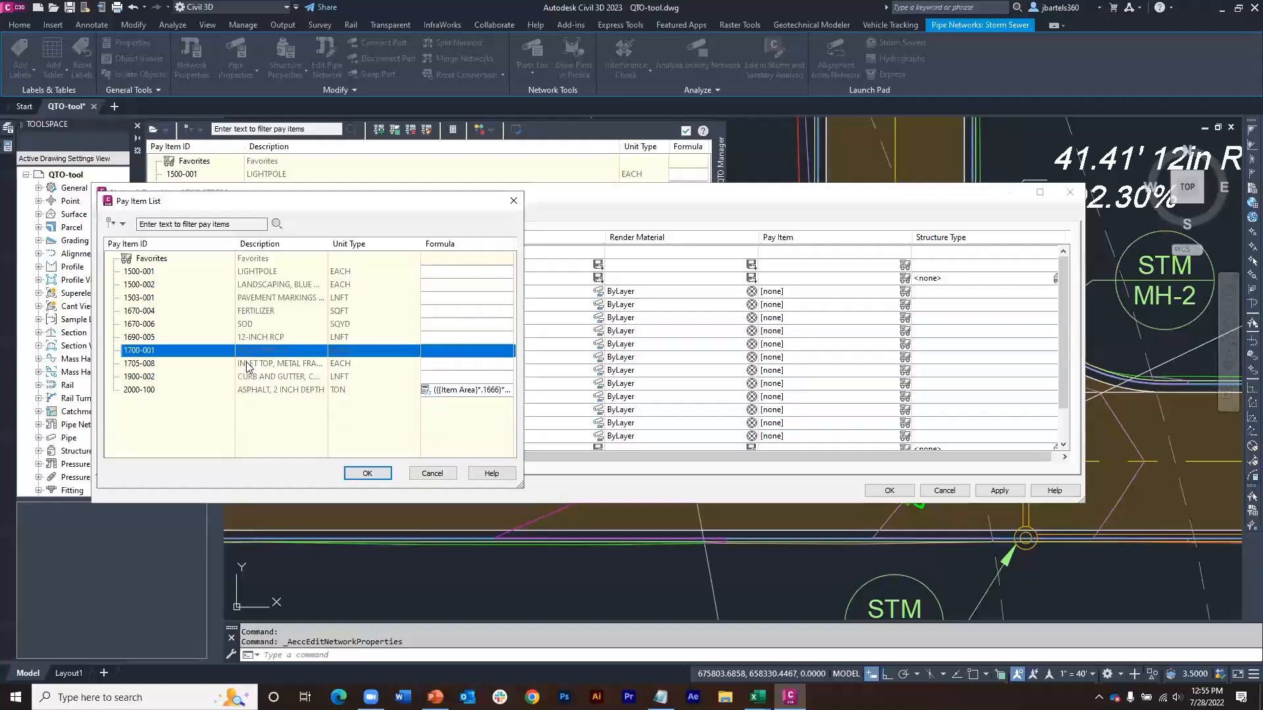
left_click(248, 366, "shift")
left_click(367, 473)
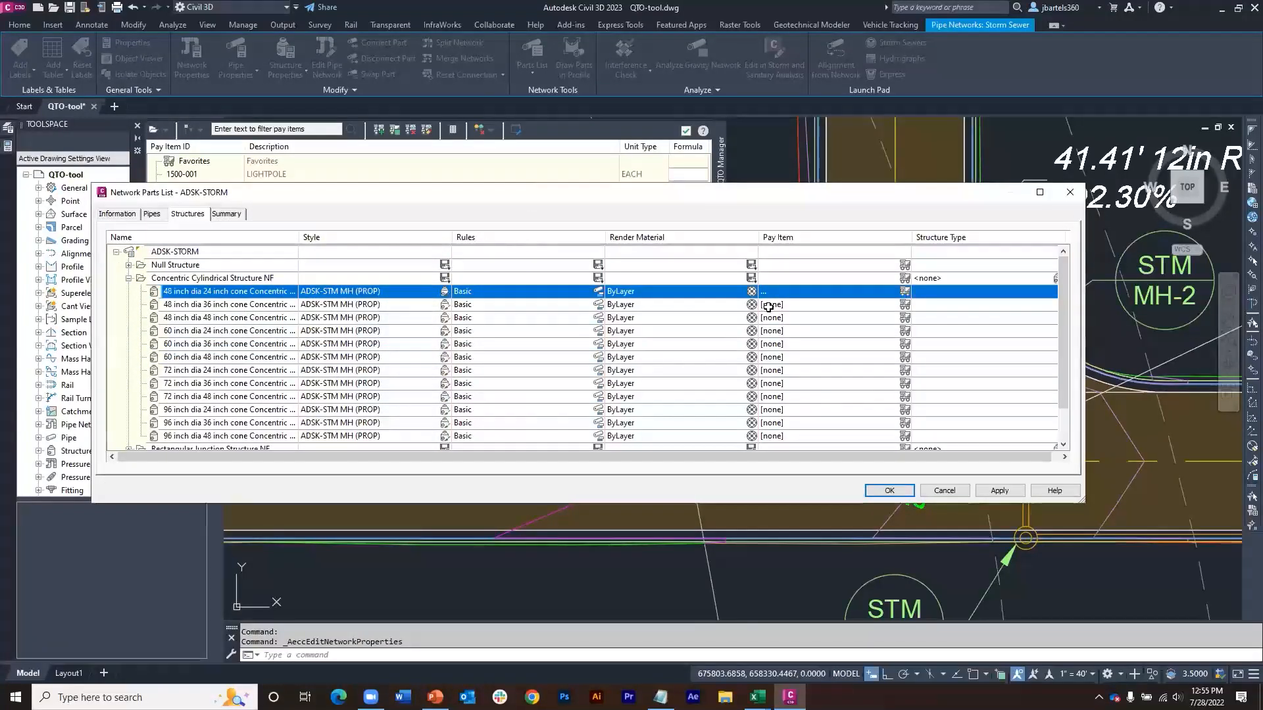
Step: Check the pay items assigned to the concentric structure, accept the parts list and close the network properties
left_click(905, 292)
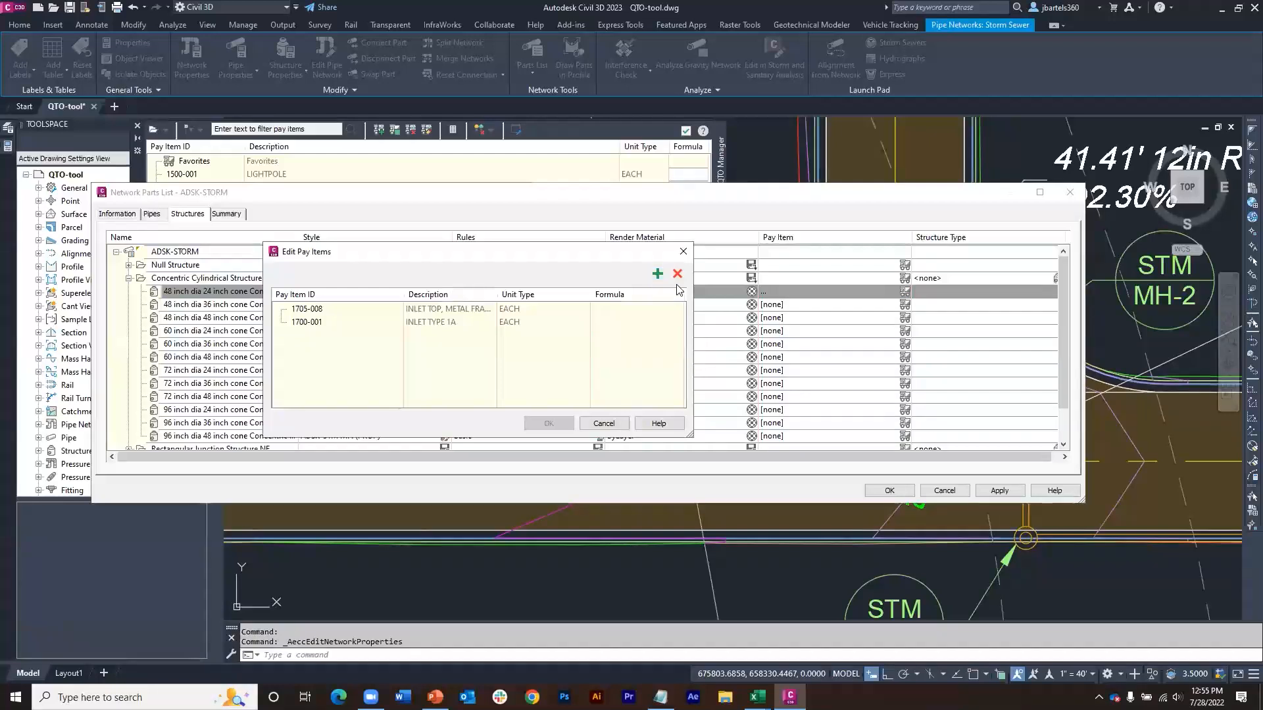
left_click(683, 251)
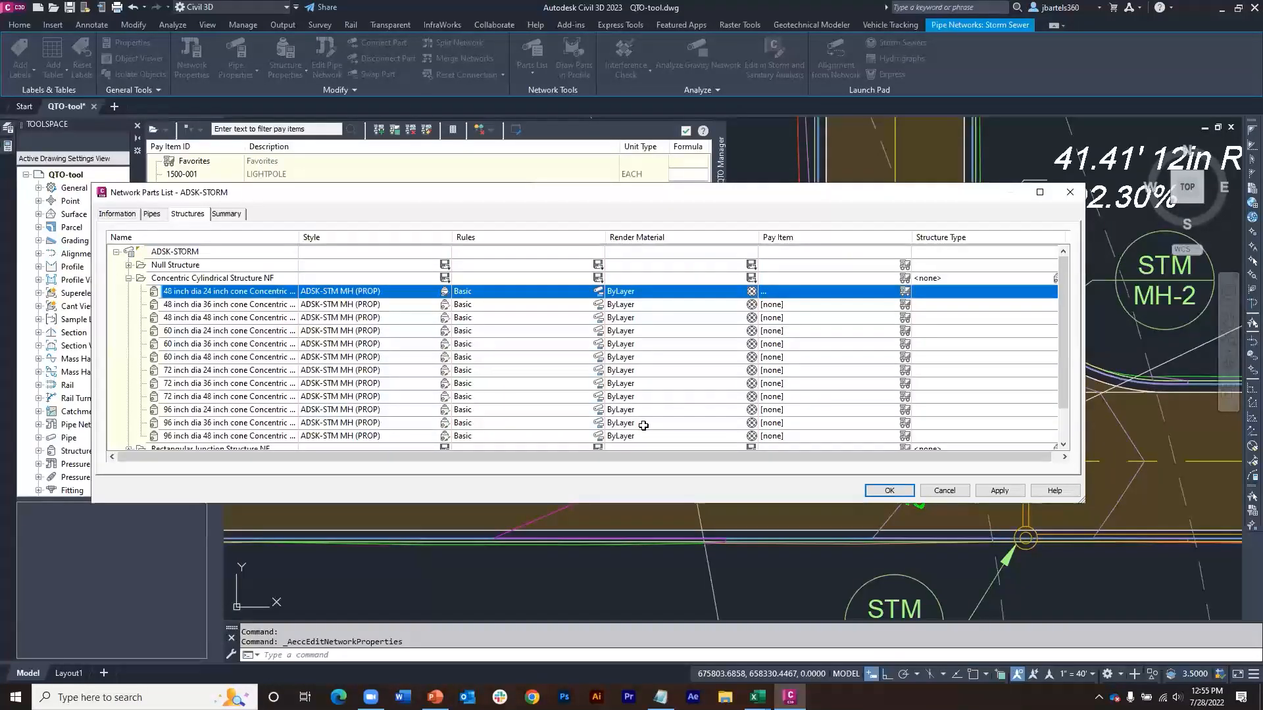
left_click(885, 491)
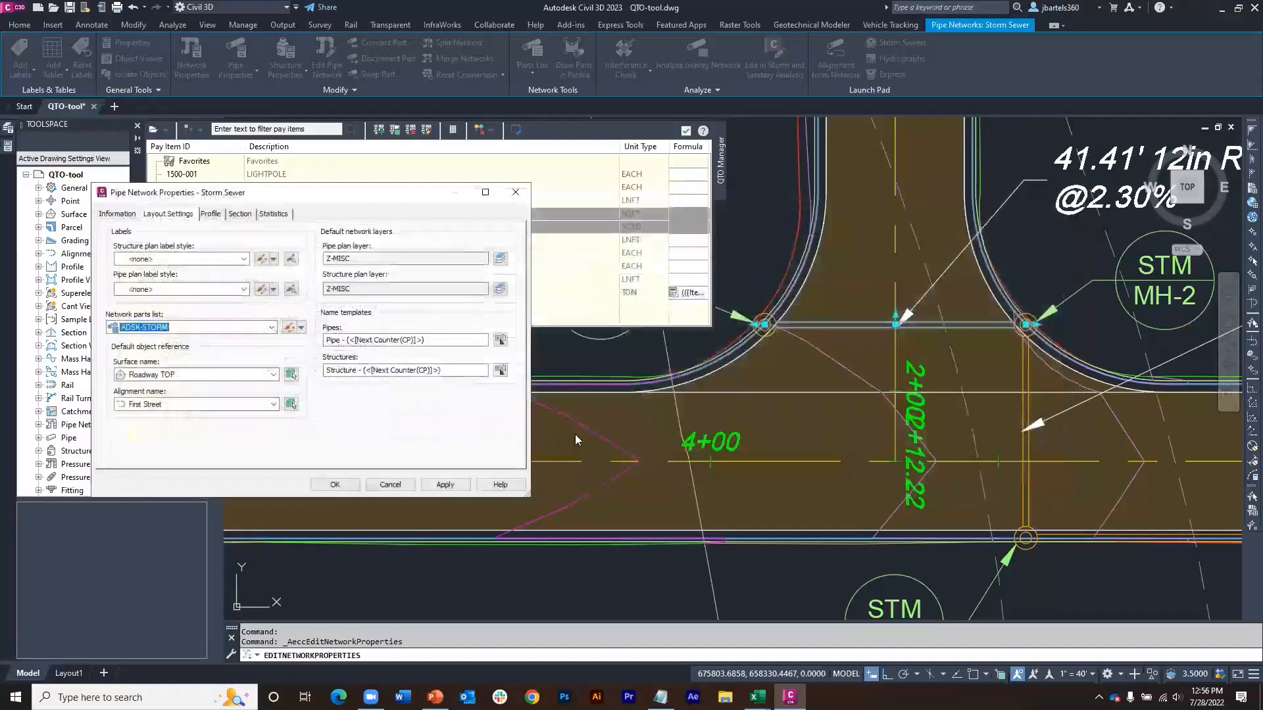
left_click(371, 484)
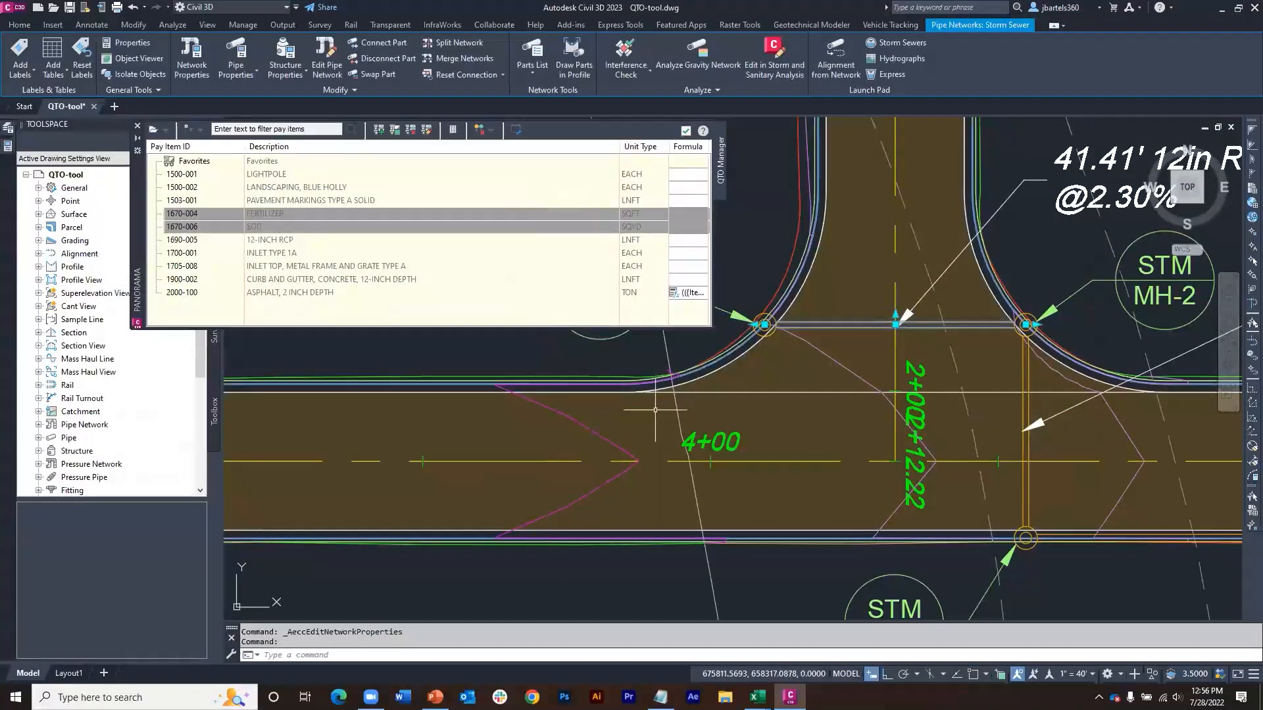
Step: Assign pay item 1690-005 directly to the selected pipe between MH-1 and MH-2, and clear the selection
middle_click_drag(662, 399, 659, 422)
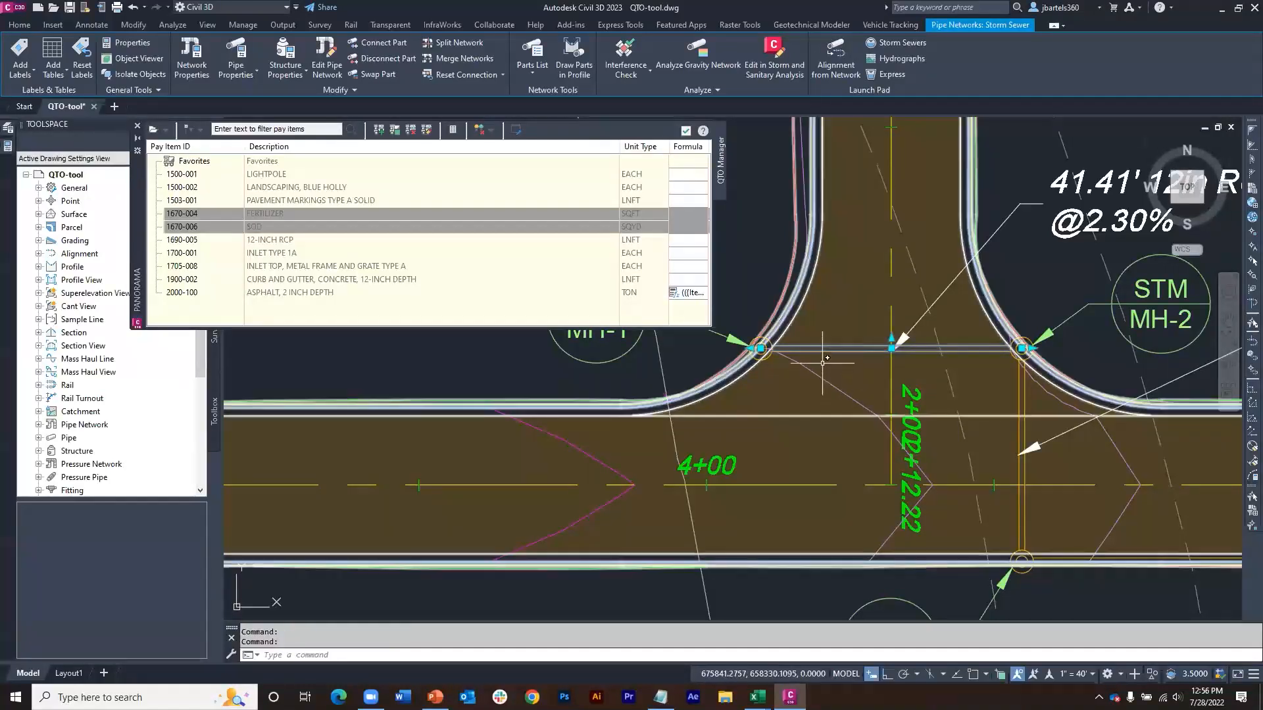
right_click(275, 241)
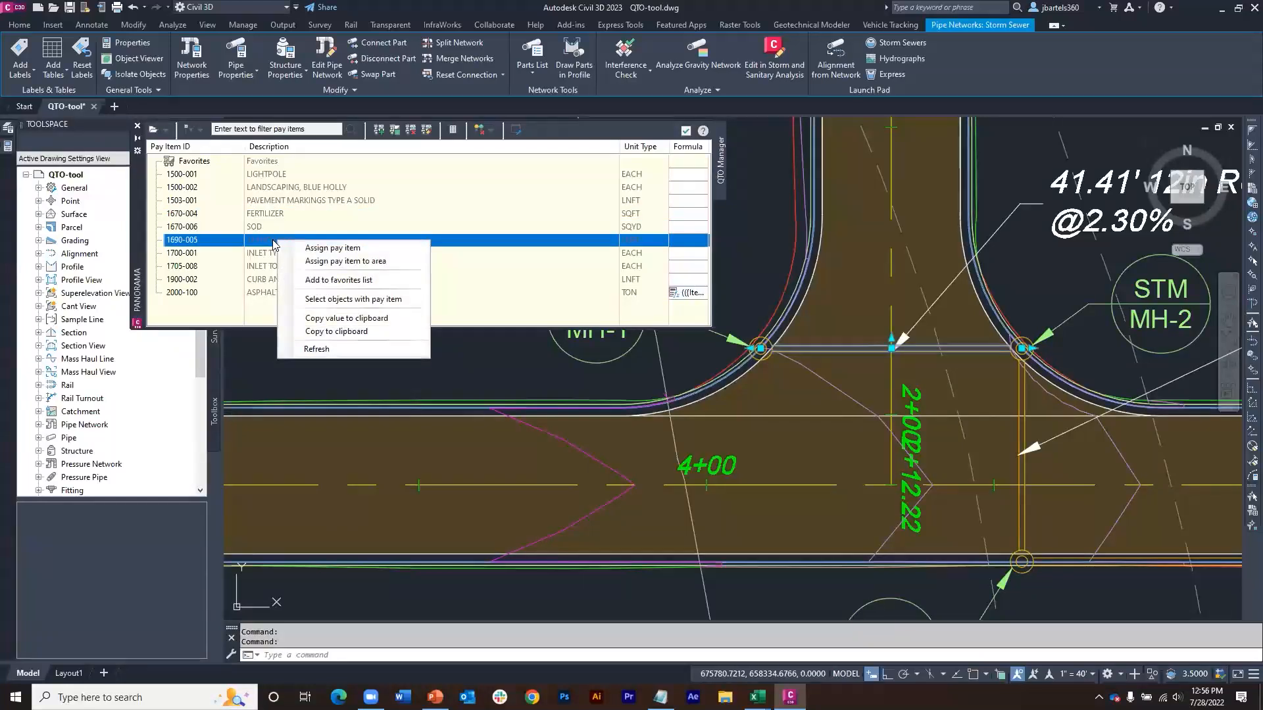
left_click(317, 248)
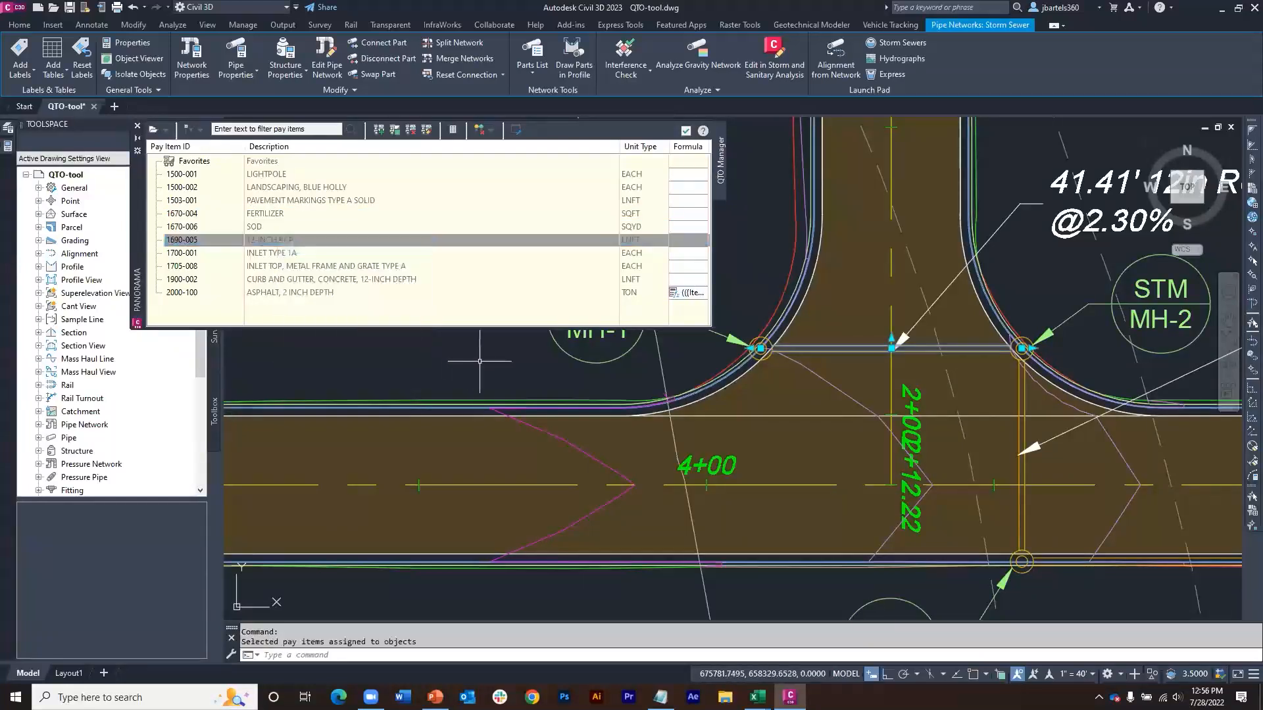
scroll(479, 375, "down", 2)
mouse_move(701, 415)
middle_mouse_down()
mouse_move(581, 421)
mouse_move(494, 448)
middle_mouse_up()
key("Escape")
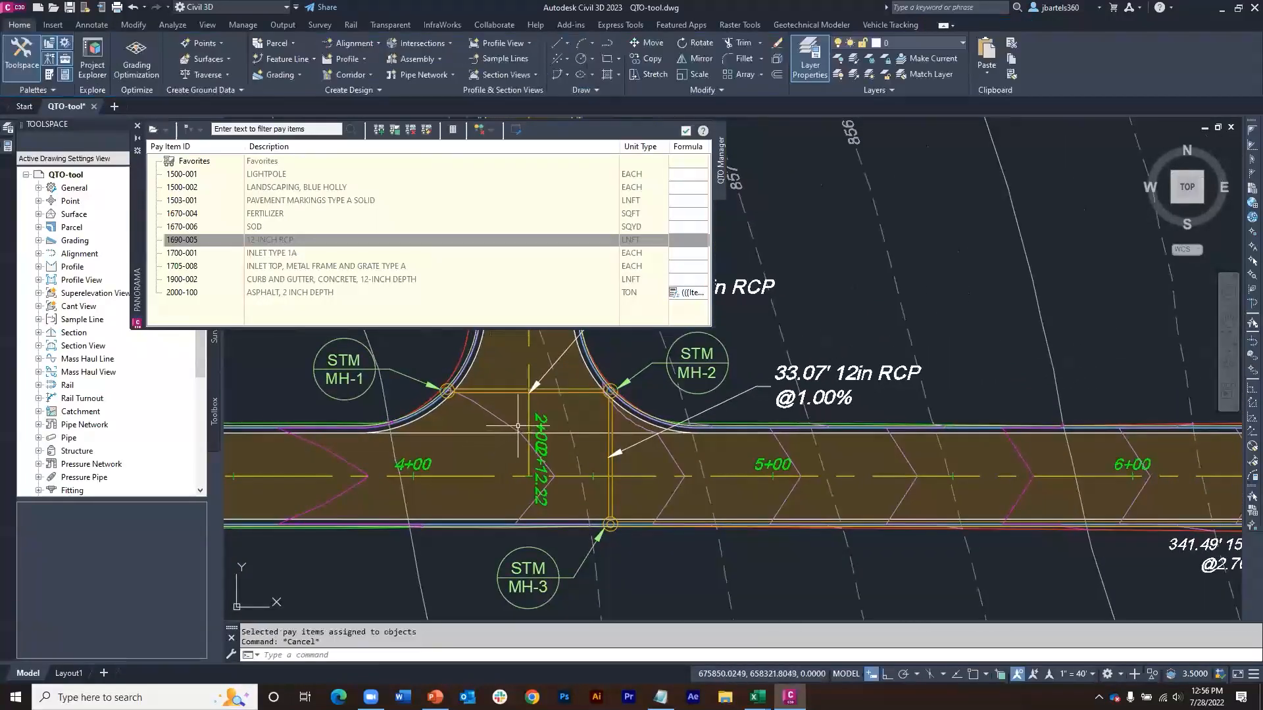
Step: Start editing the Storm Sewer network layout with the 48 inch dia 24 inch cone Concentric Structure and 12 inch Concrete Pipe as parts
left_click(548, 392)
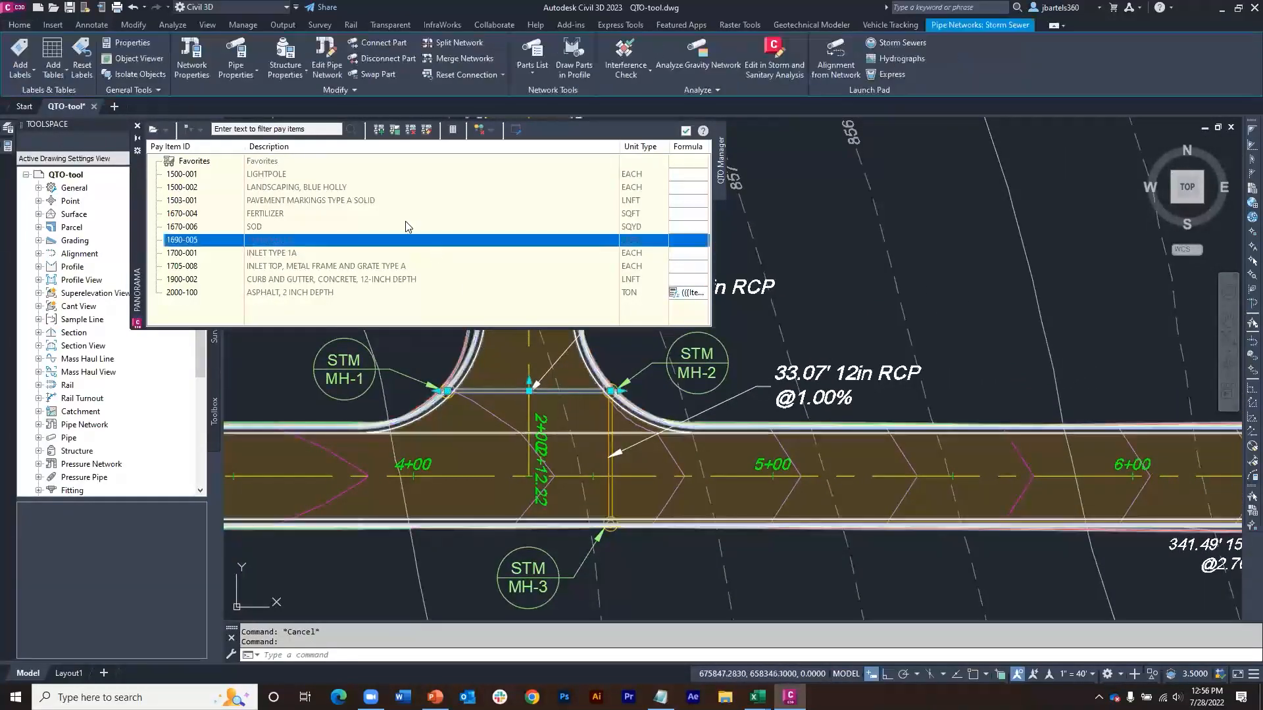
left_click(326, 56)
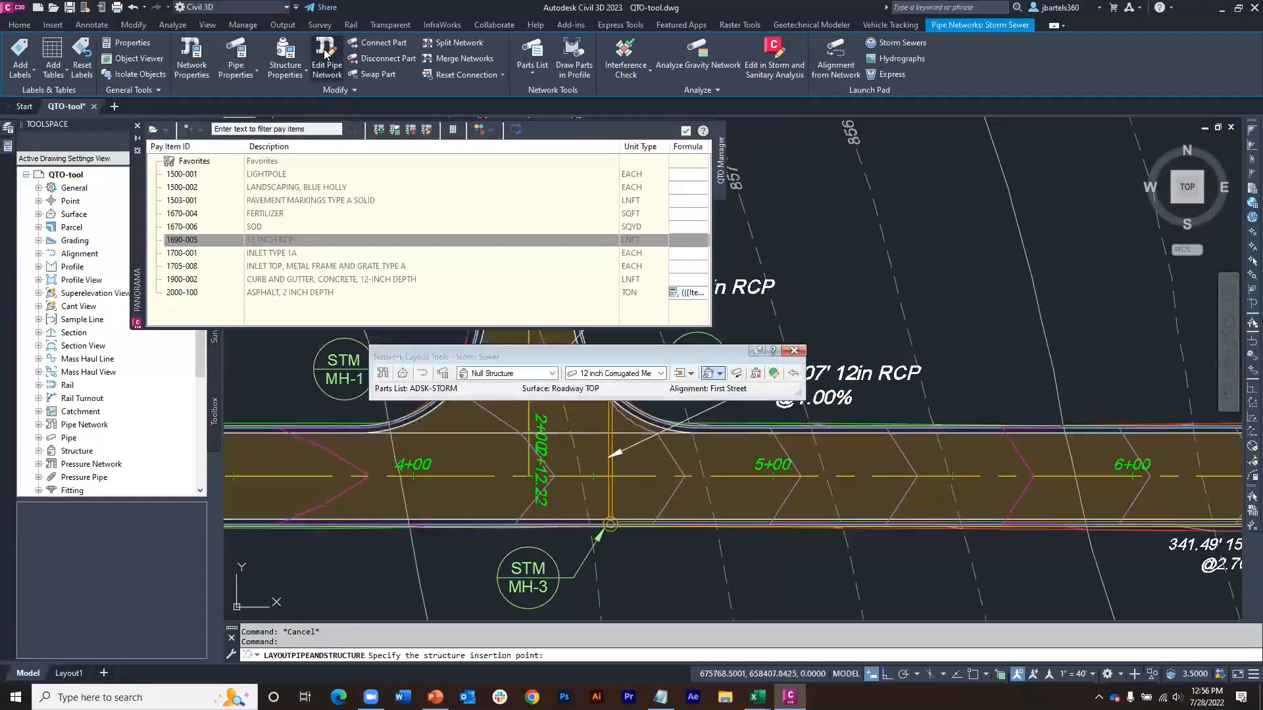
left_click(534, 375)
left_click(466, 408)
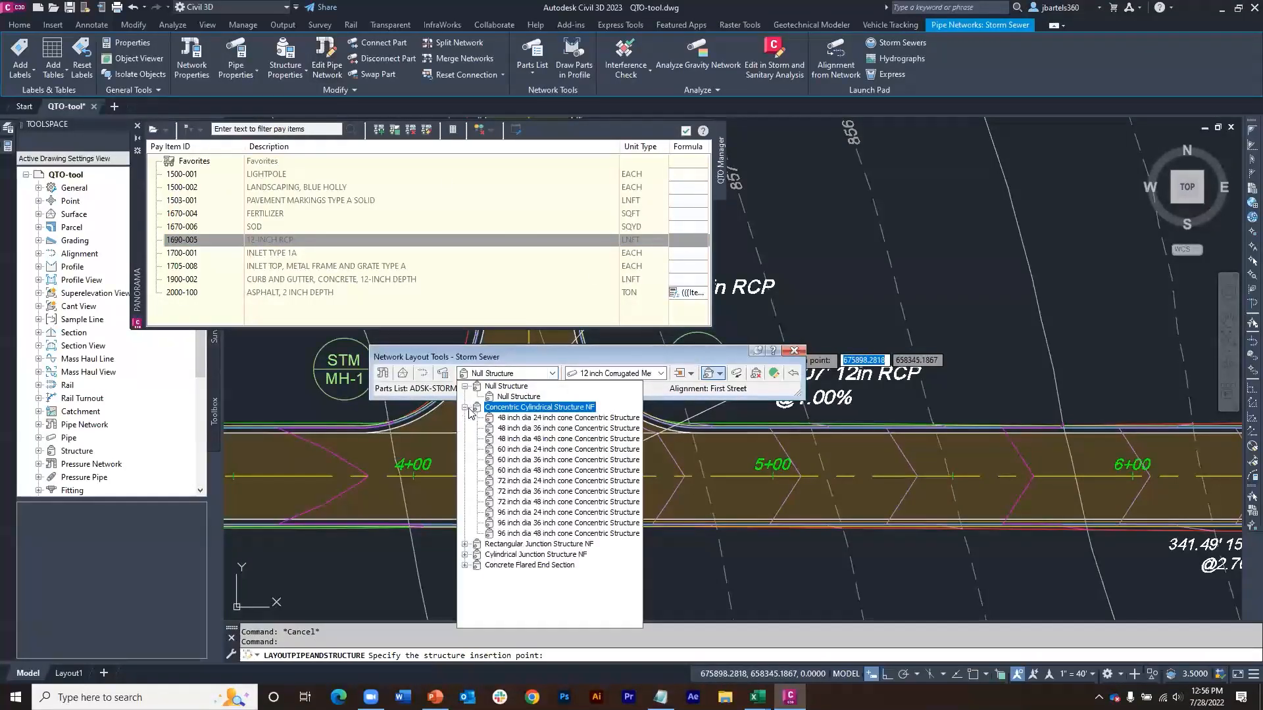
left_click(515, 419)
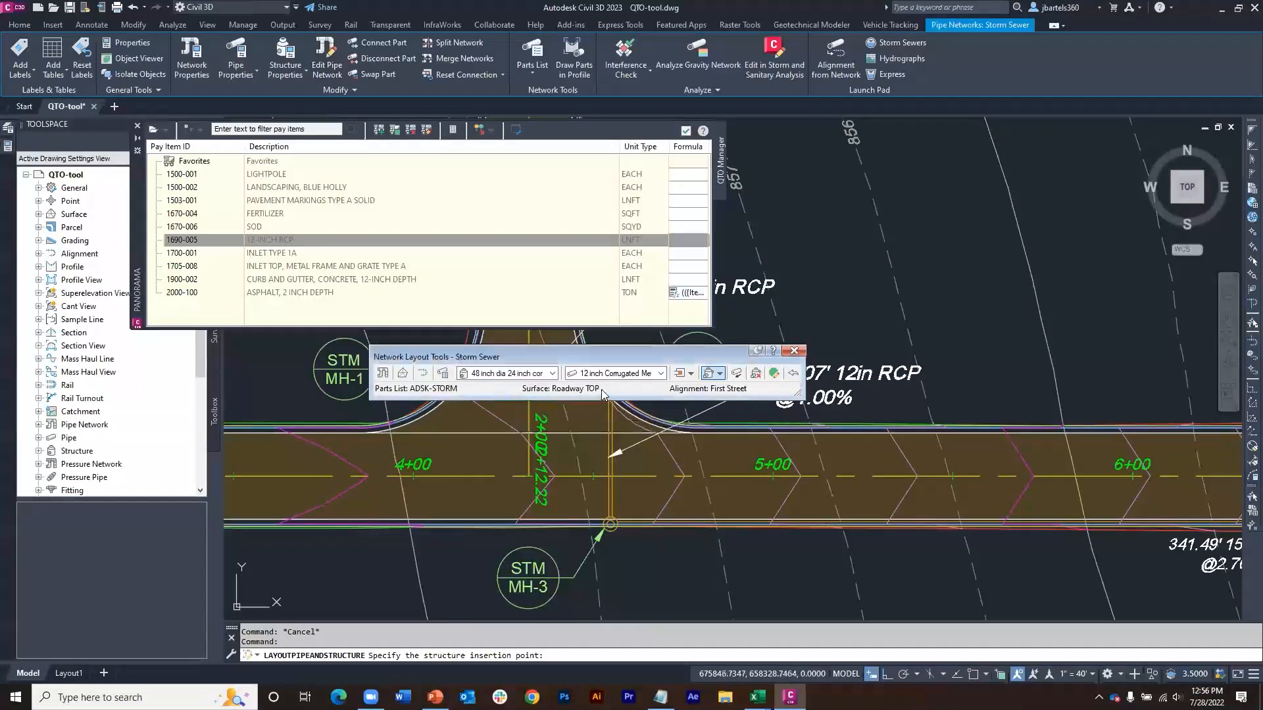
left_click(660, 373)
scroll(583, 397, "up", 1)
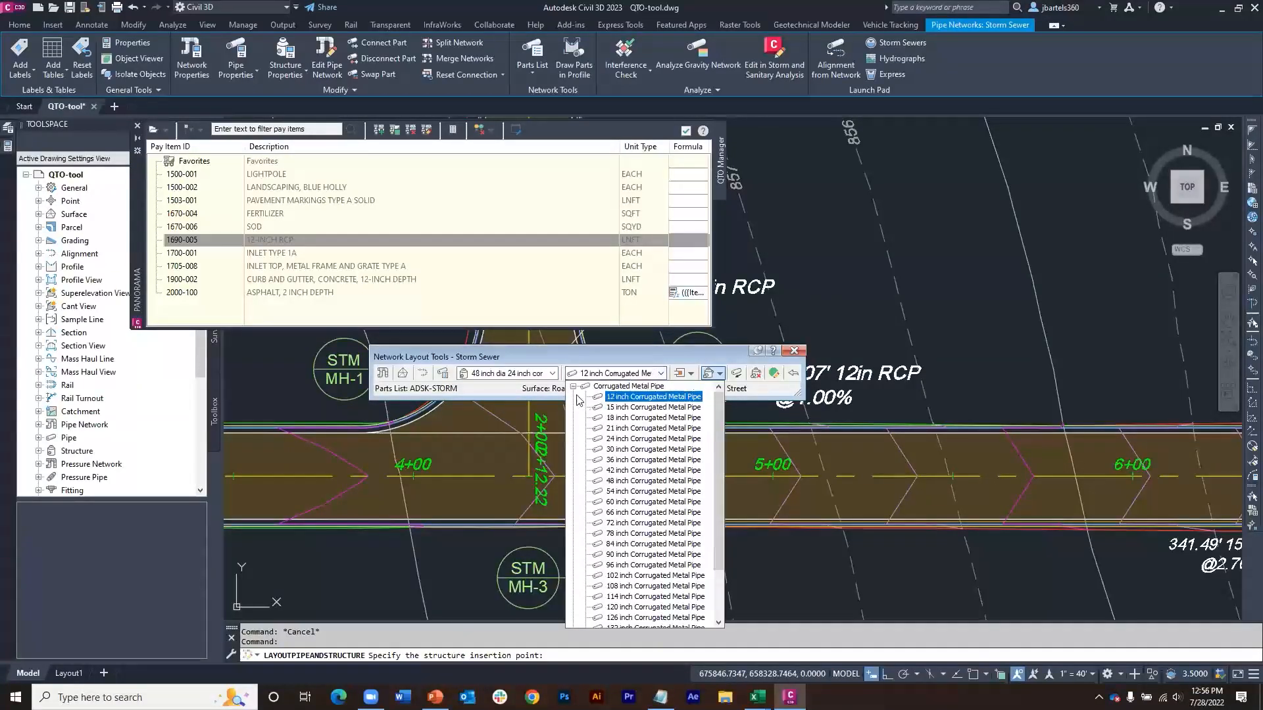
left_click(574, 386)
left_click(574, 397)
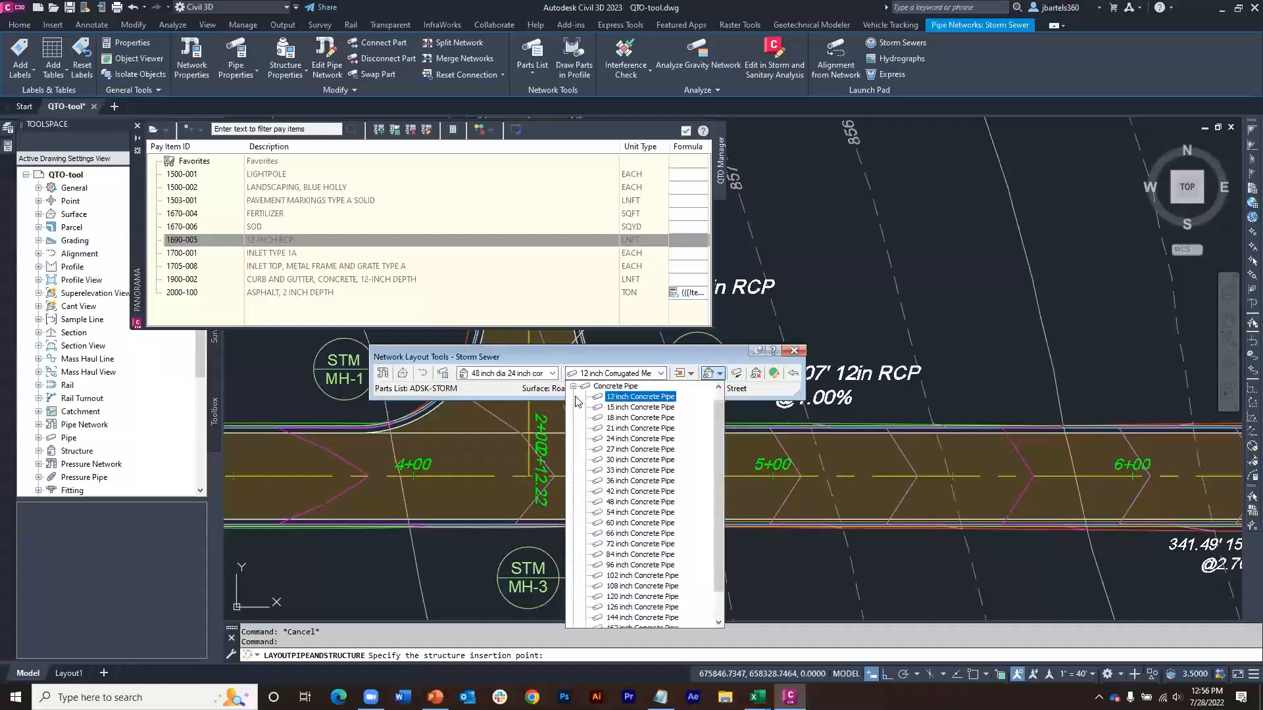
left_click(619, 398)
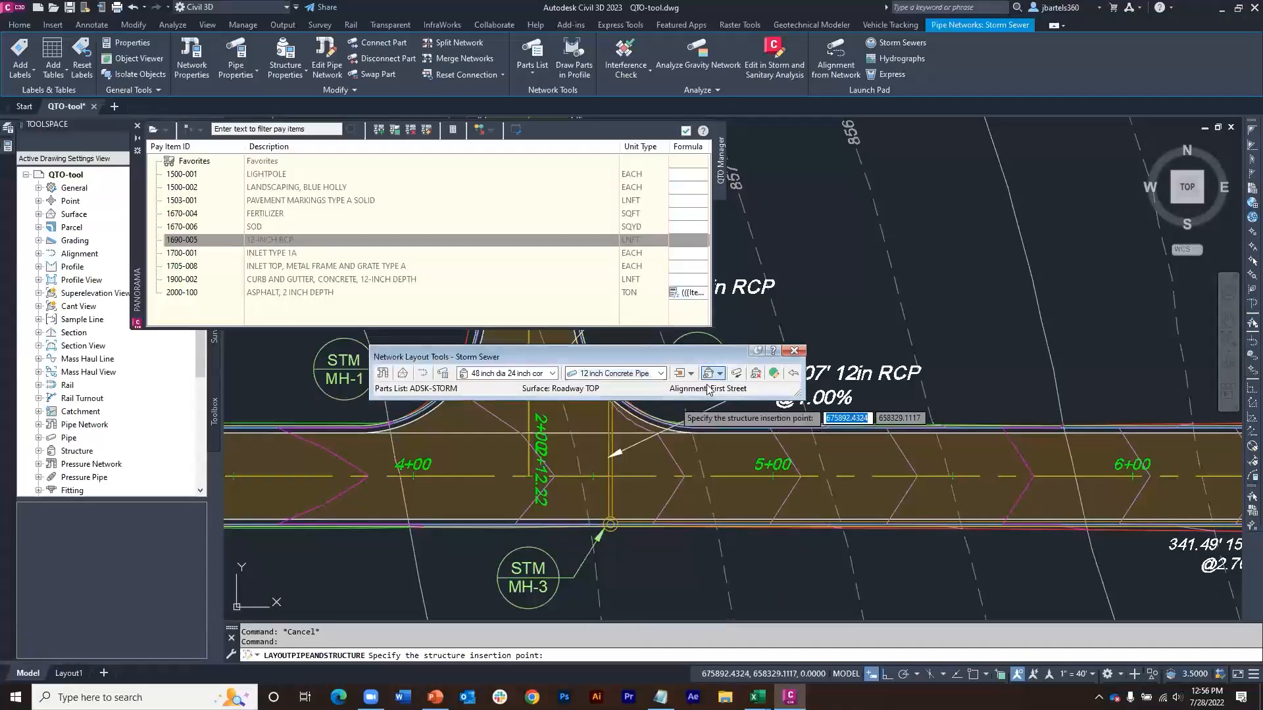
Step: Draw a run of three concentric structures joined by two 12 inch concrete pipes above First Street near station 6+00, and finish the network layout
left_click(937, 394)
middle_click_drag(1129, 384, 949, 392)
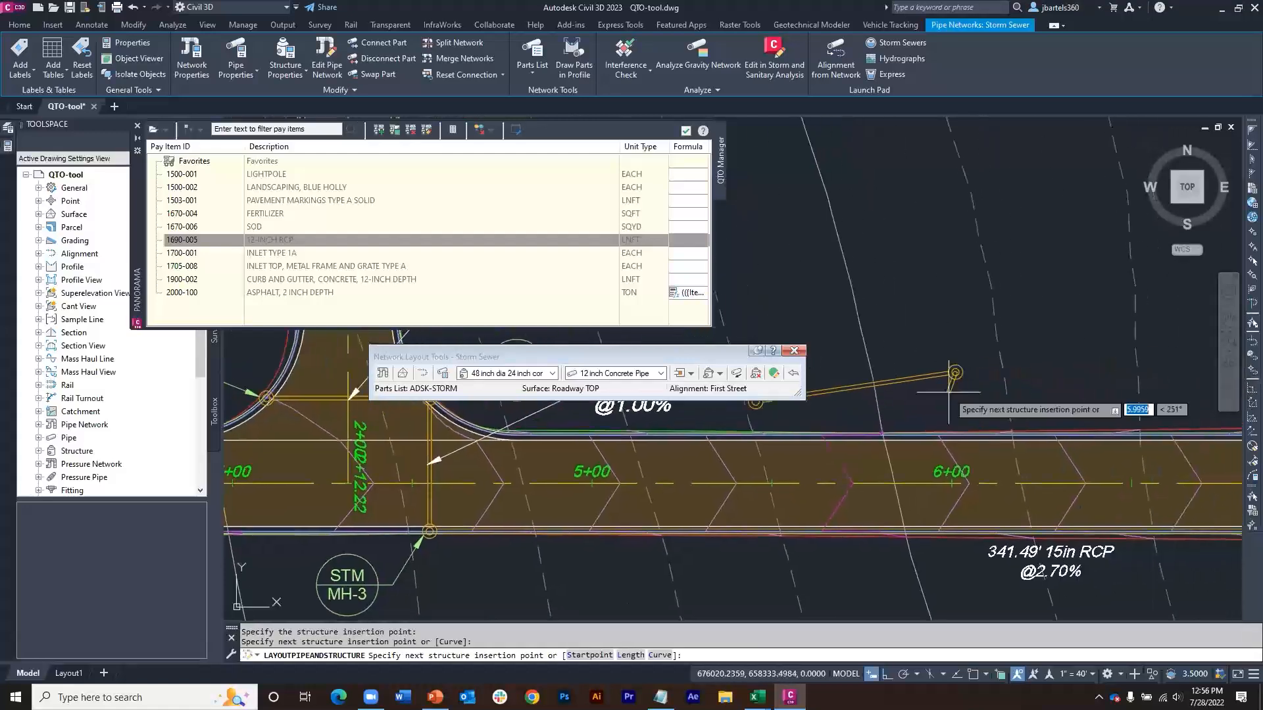
scroll(948, 393, "down", 2)
left_click(1086, 403)
key("Return")
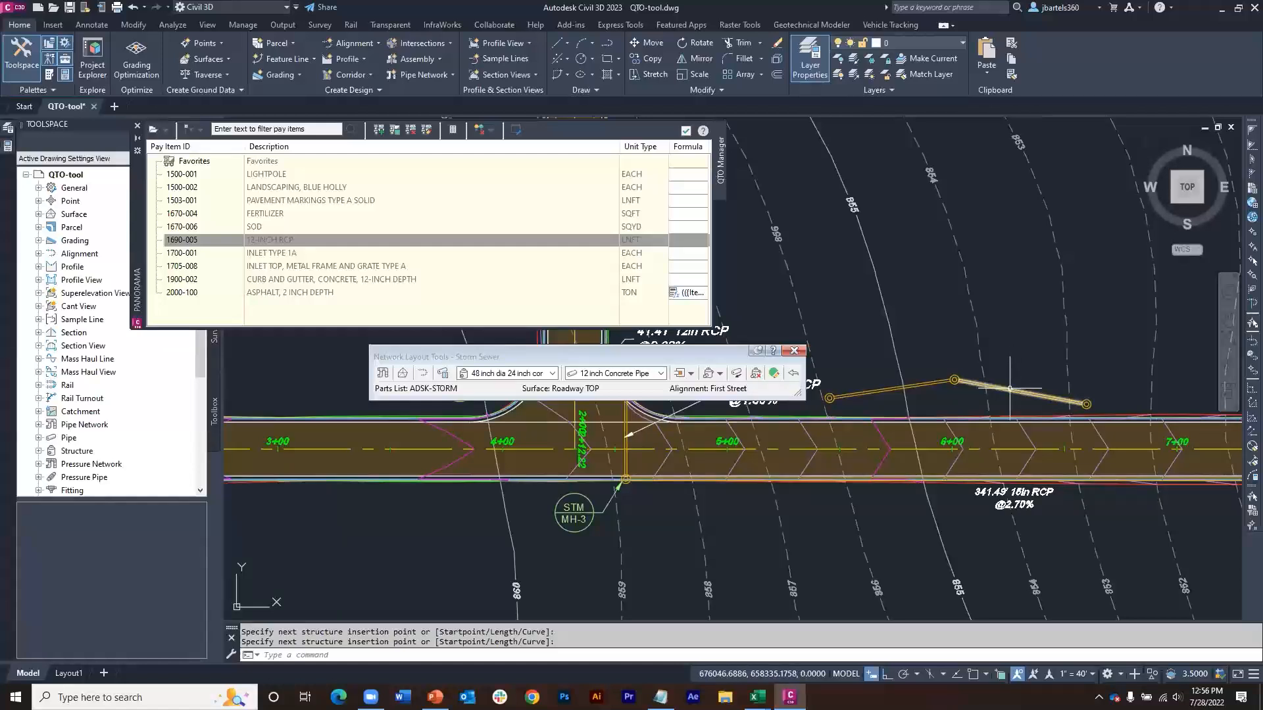
mouse_move(1010, 388)
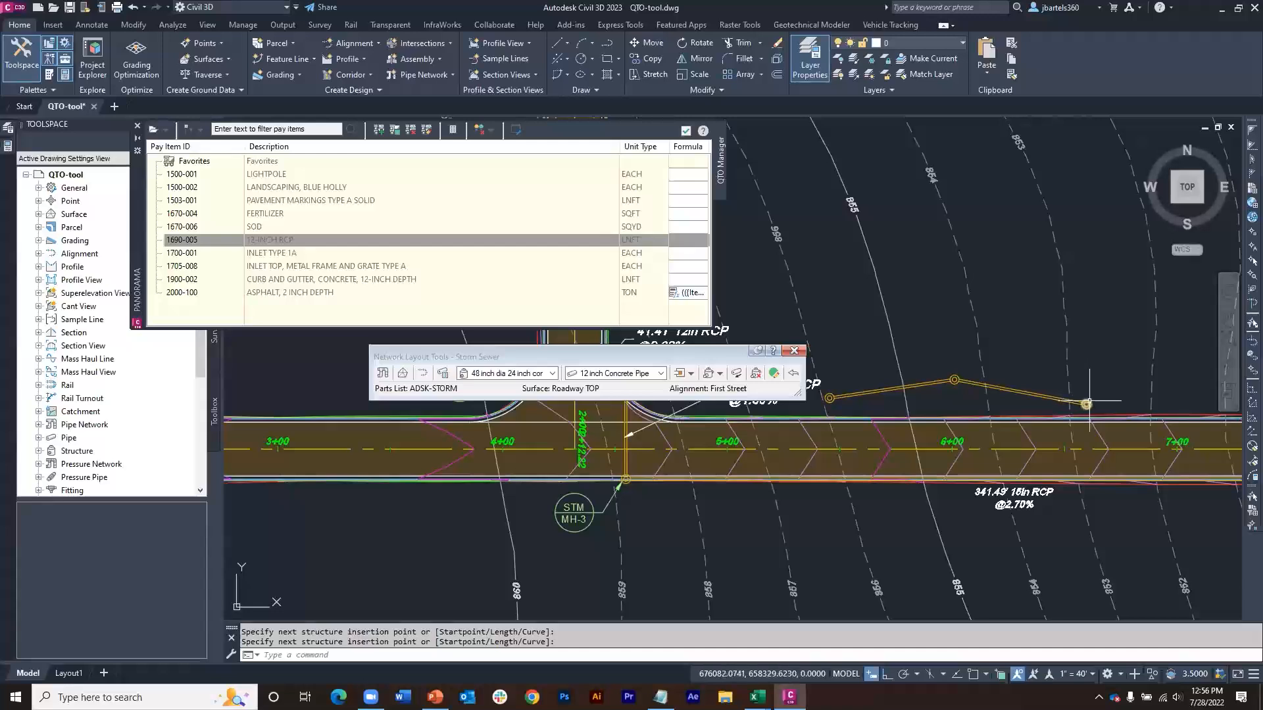
mouse_move(1085, 402)
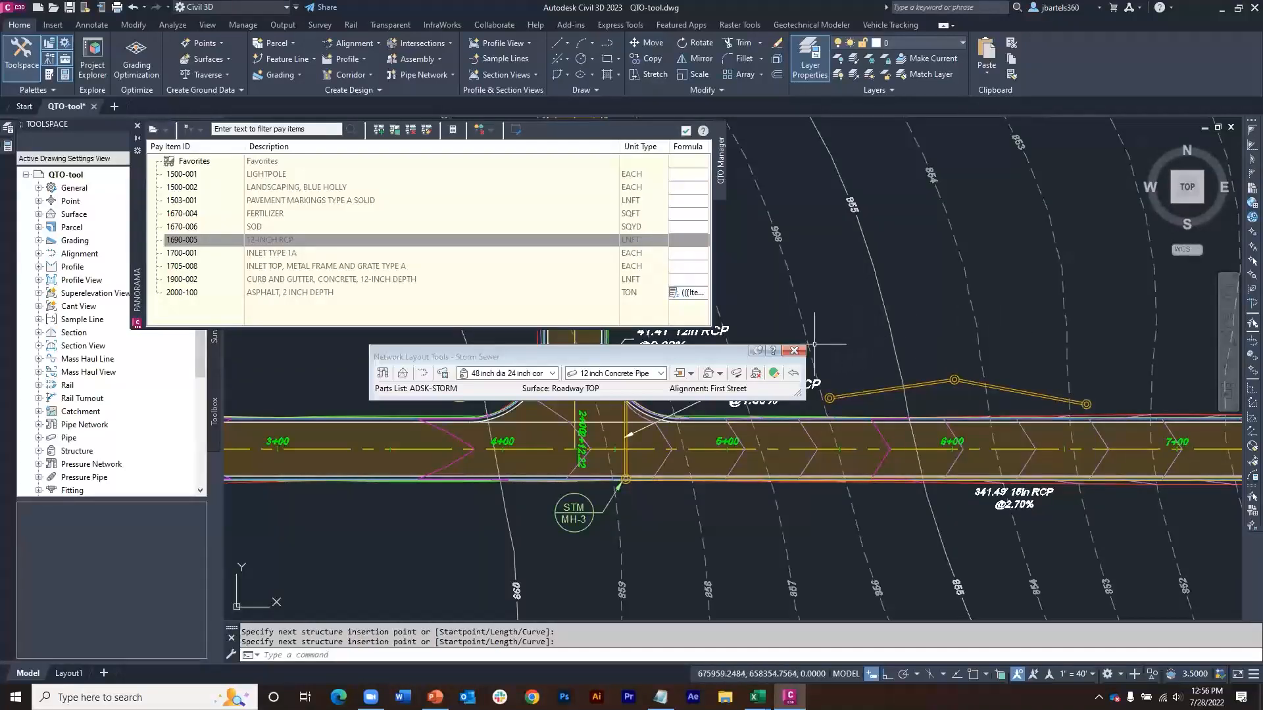
left_click(795, 352)
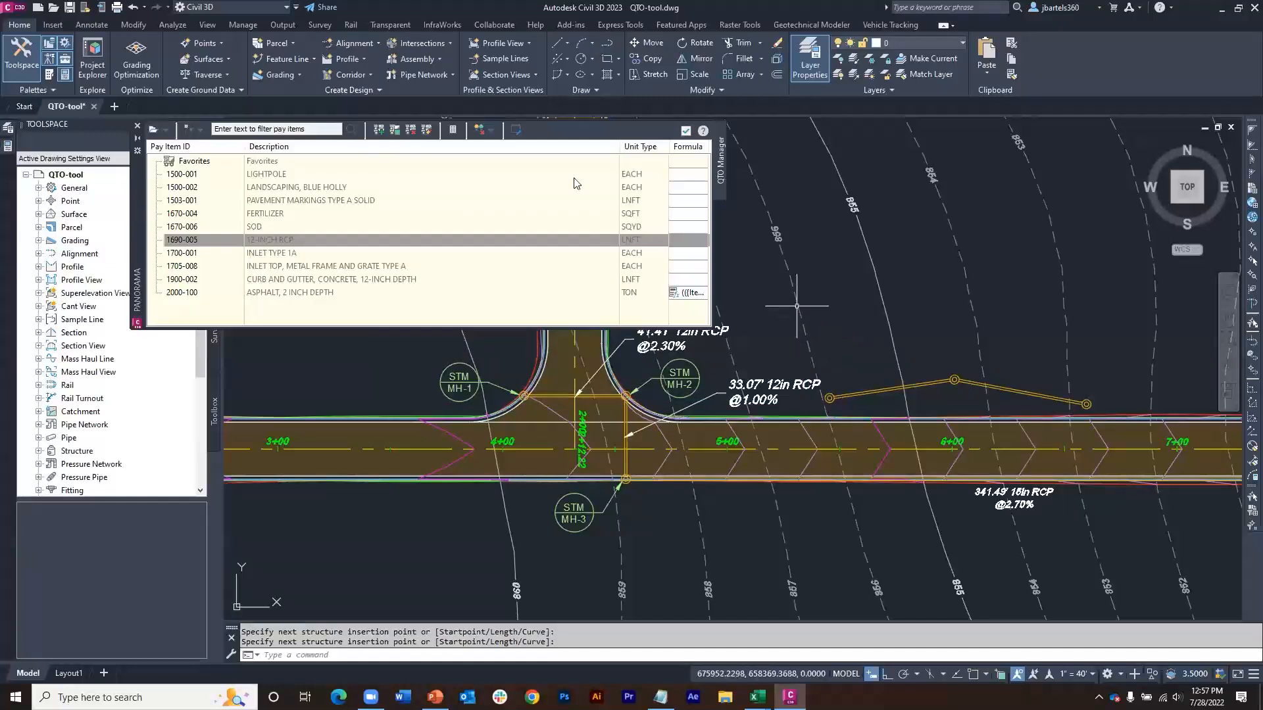
Step: Set up a detailed quantity takeoff for a selection set containing the newly drawn pipes and structures near station 6+00
left_click(453, 131)
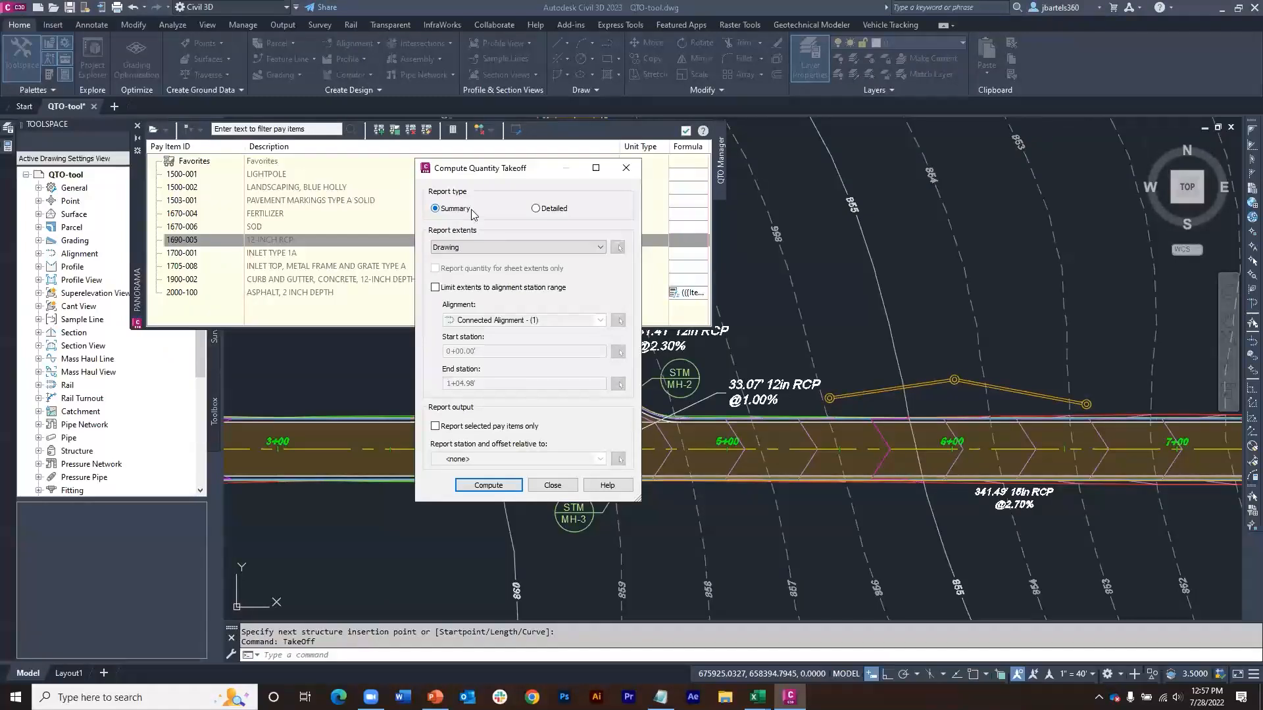
left_click(536, 209)
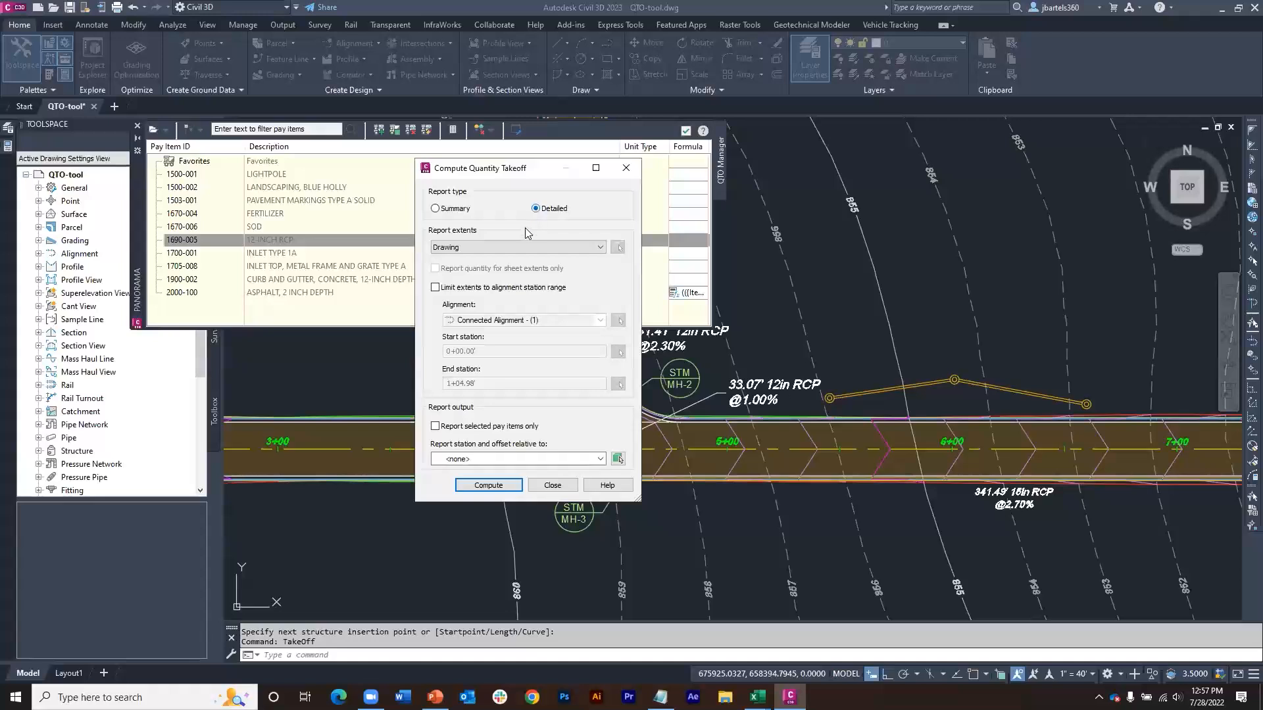
left_click(600, 247)
left_click(558, 276)
left_click(617, 249)
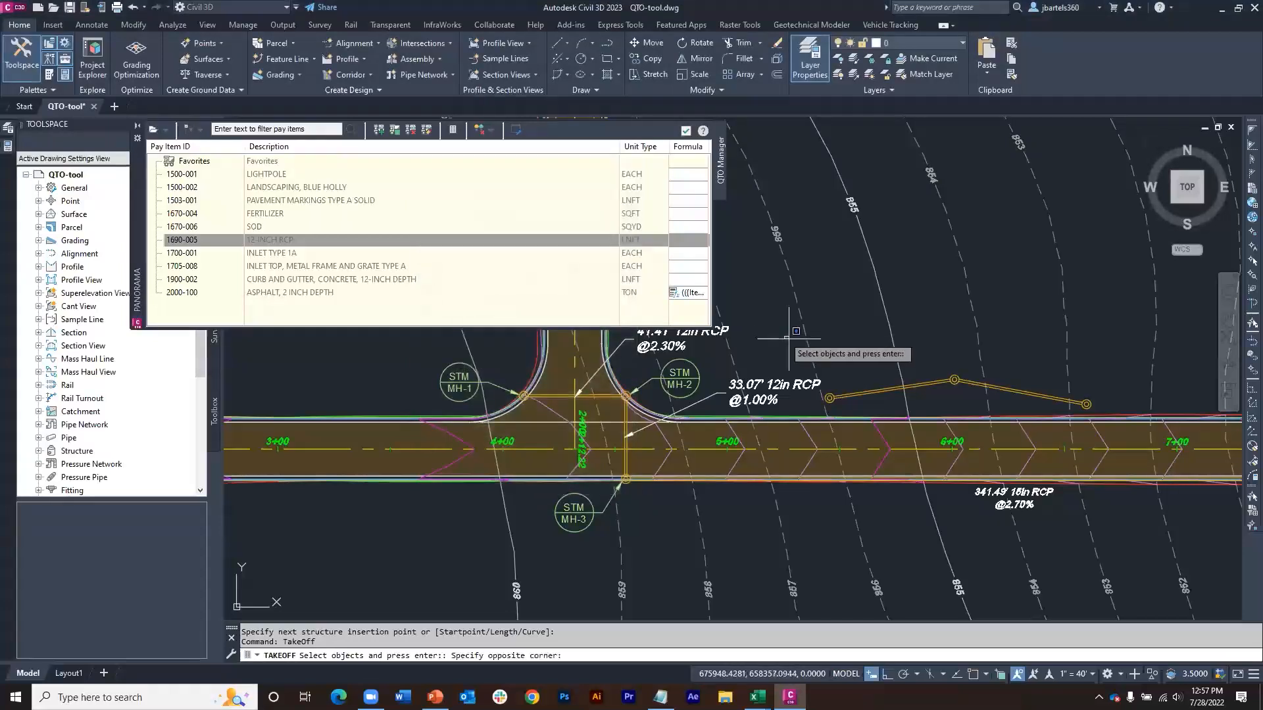
left_click(784, 336)
left_click(1115, 403)
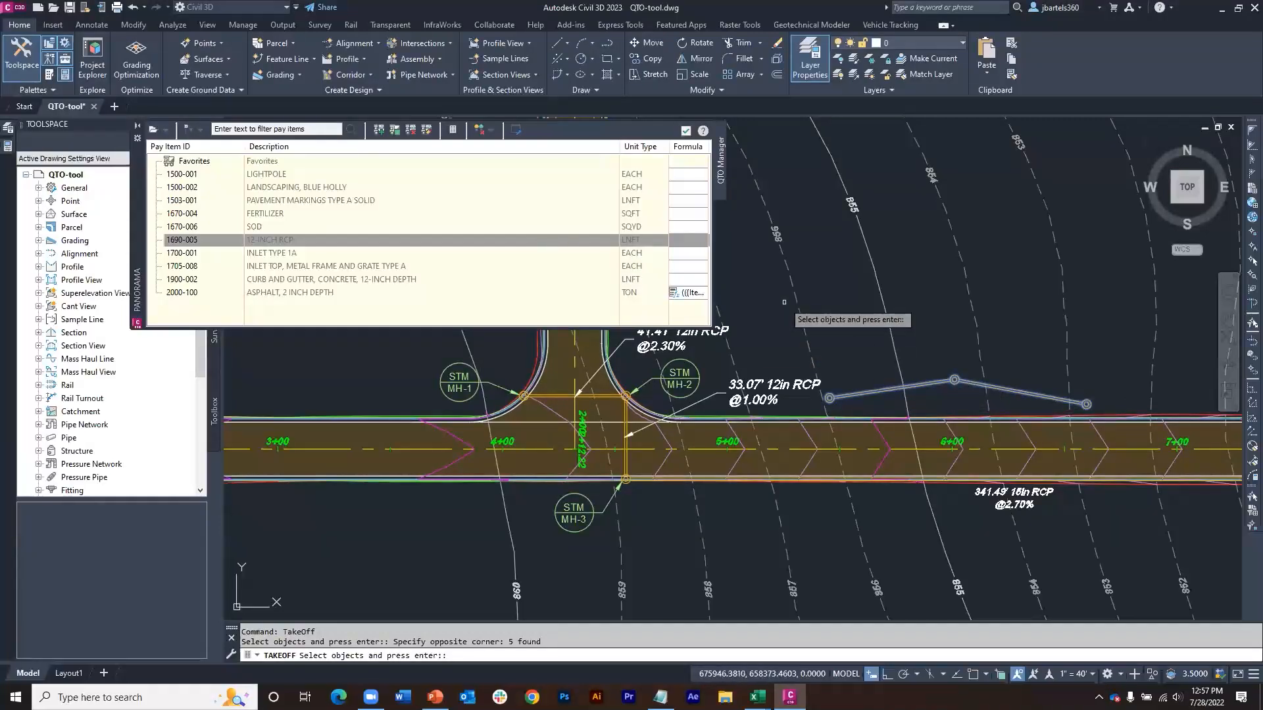
key("Return")
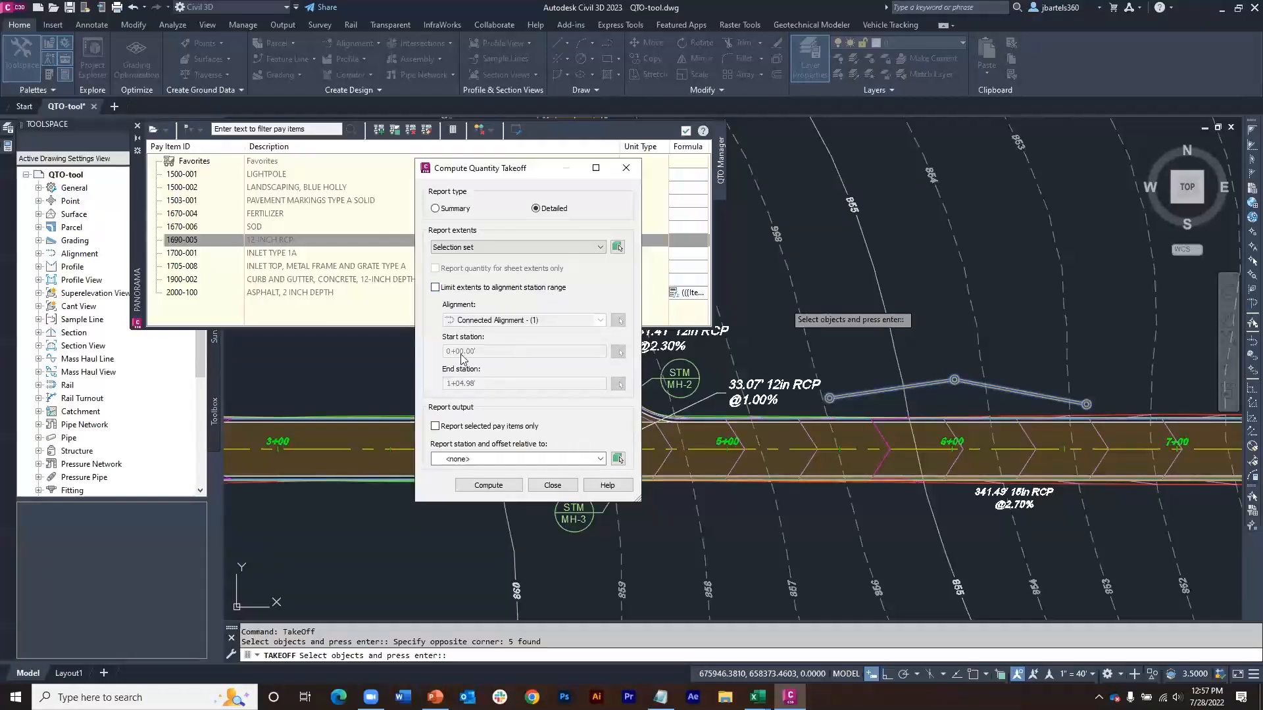
Step: Limit the takeoff to selected pay items, report station and offset relative to First Street, and compute it
left_click(435, 427)
left_click(480, 460)
key("Down")
key("Down")
key("Down")
key("Down")
key("Down")
key("Down")
key("Return")
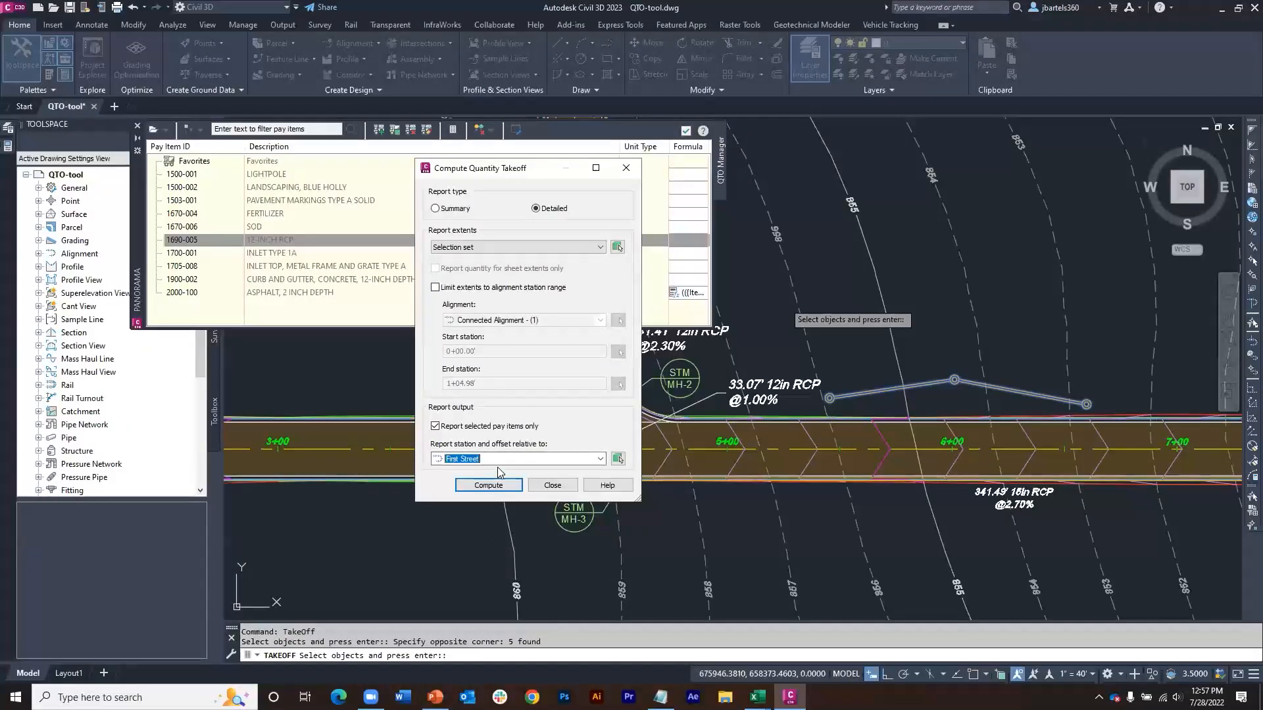
left_click(492, 486)
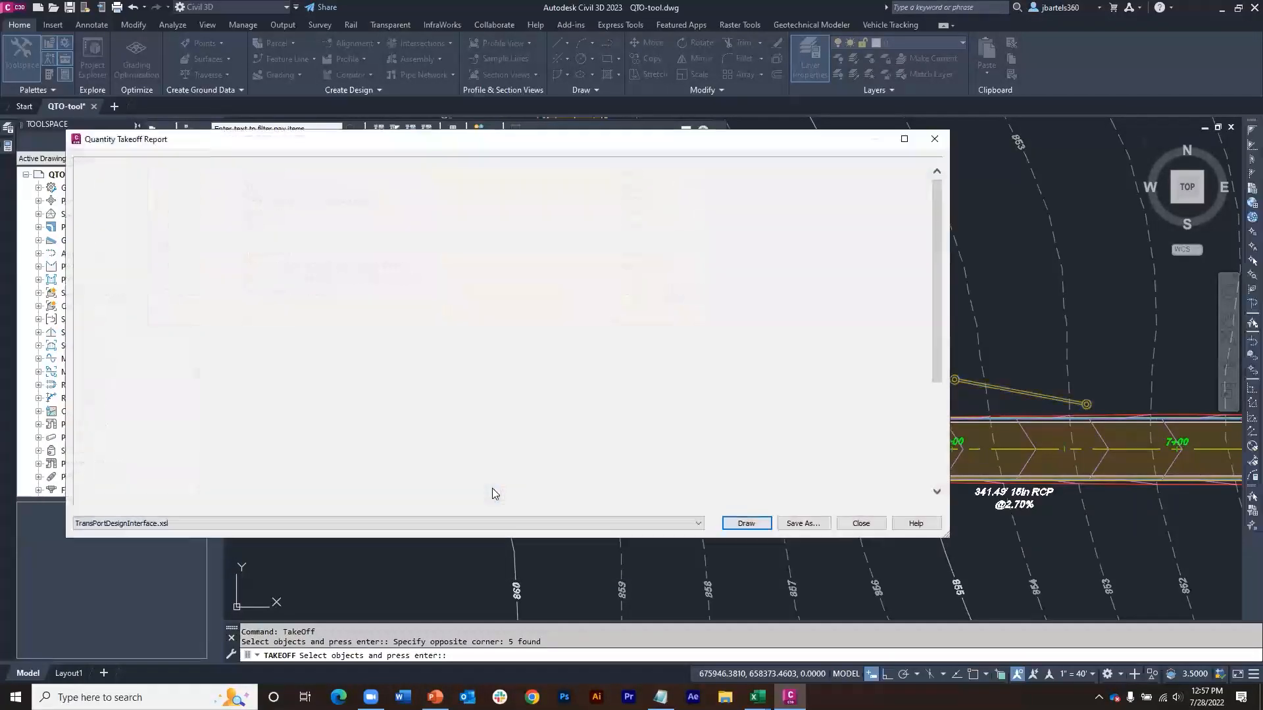
Step: View the takeoff report in the Detailed Linear (HTML).xsl style, and close the report and the takeoff computation
left_click(254, 523)
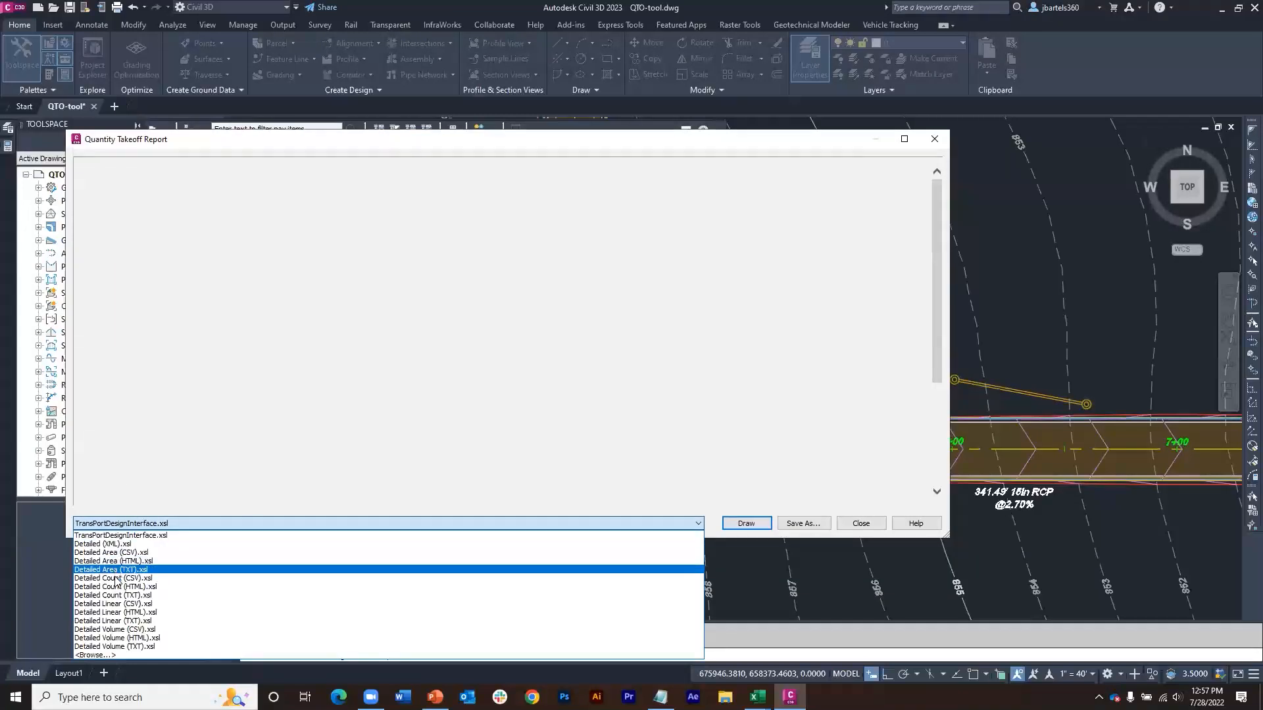
left_click(116, 613)
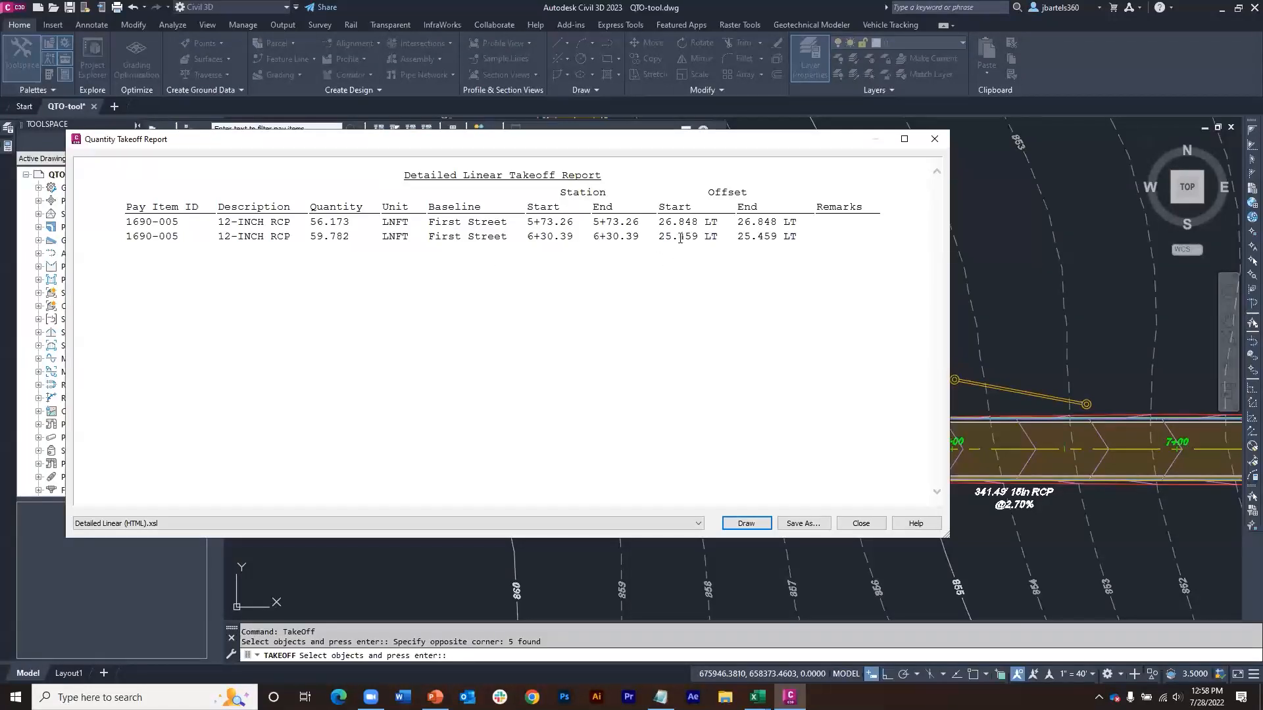
left_click(936, 141)
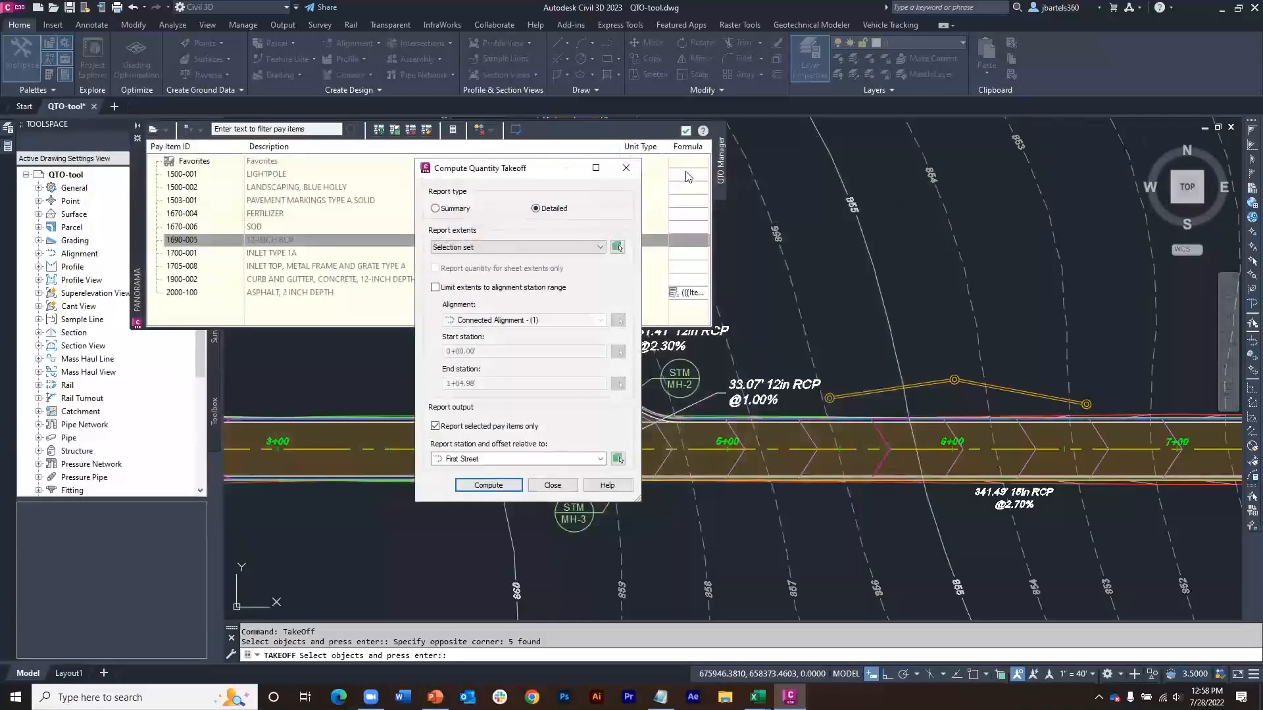
left_click(625, 168)
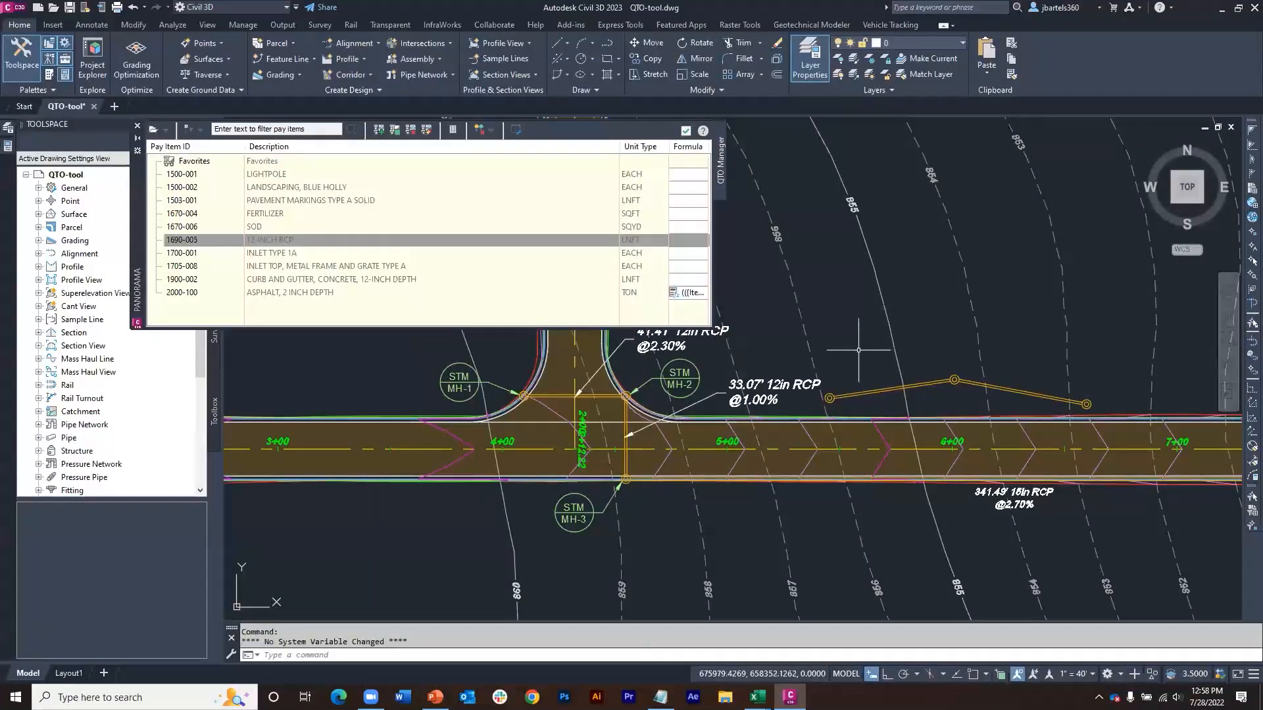
Step: Examine the Pipe Length Type and Computation Type options in the quantity takeoff command settings, and close the settings and the QTO Manager
left_click(514, 131)
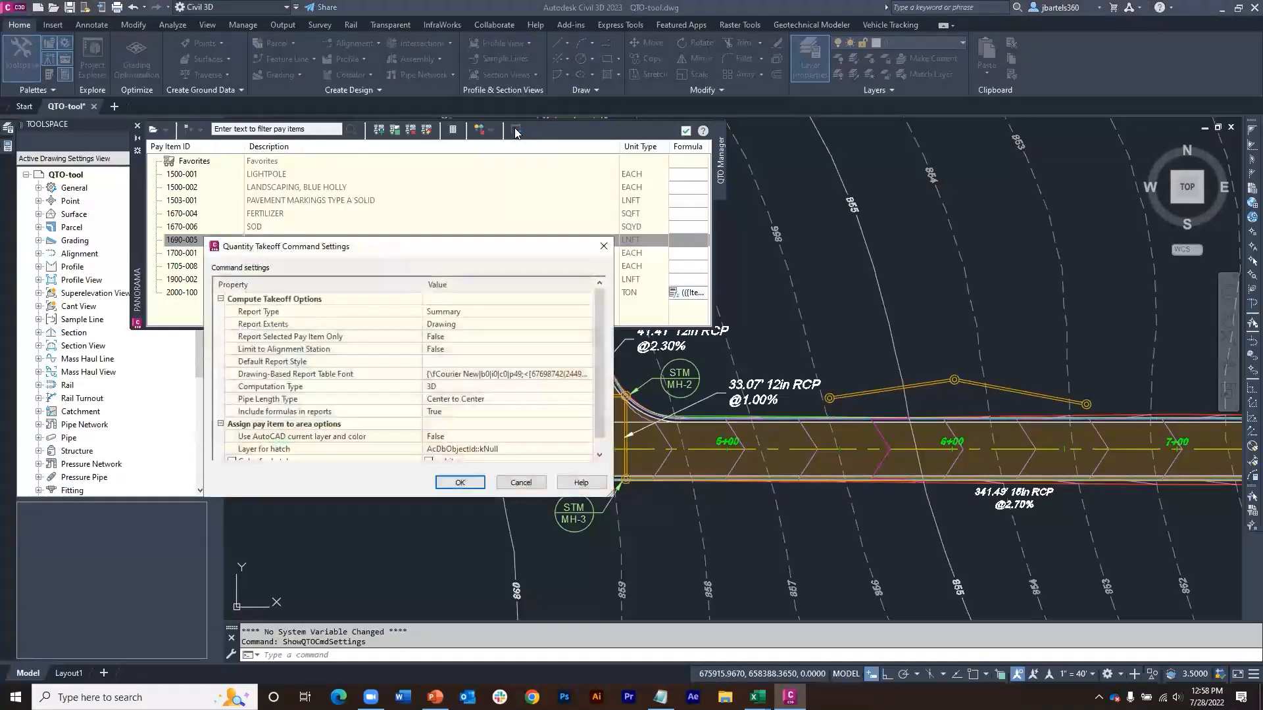
left_click(494, 400)
left_click(495, 400)
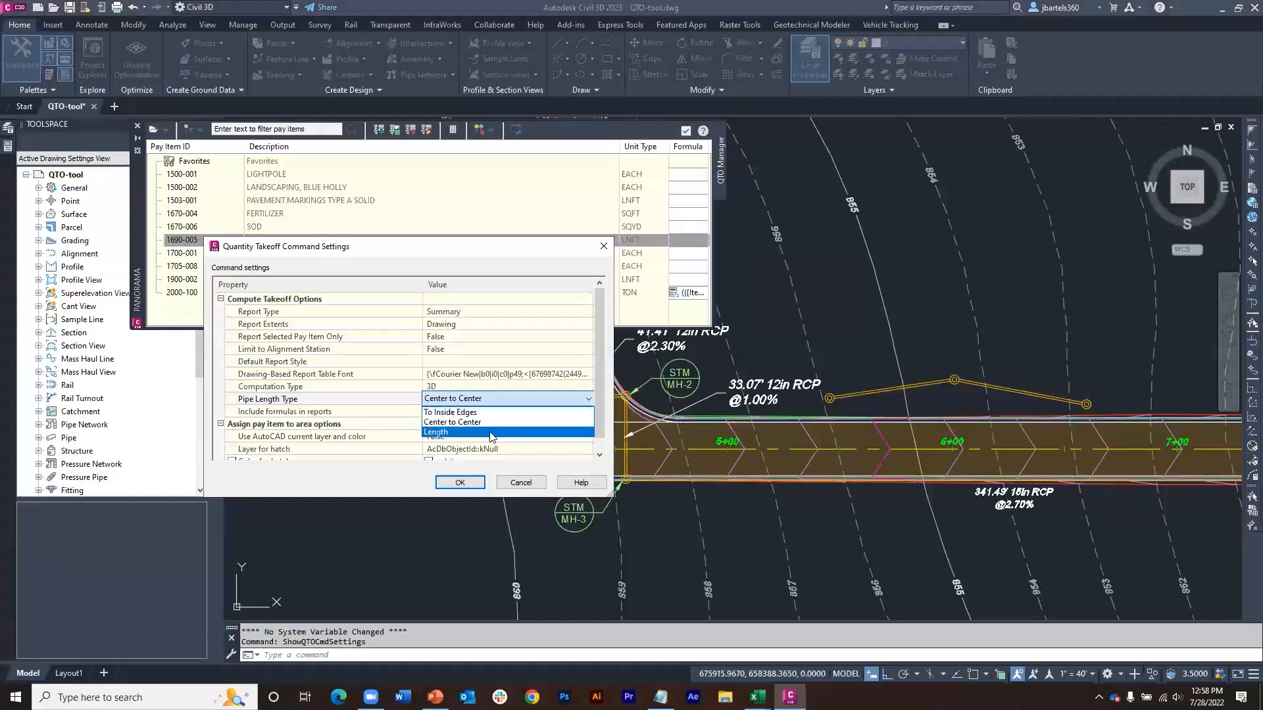
left_click(488, 399)
left_click(455, 386)
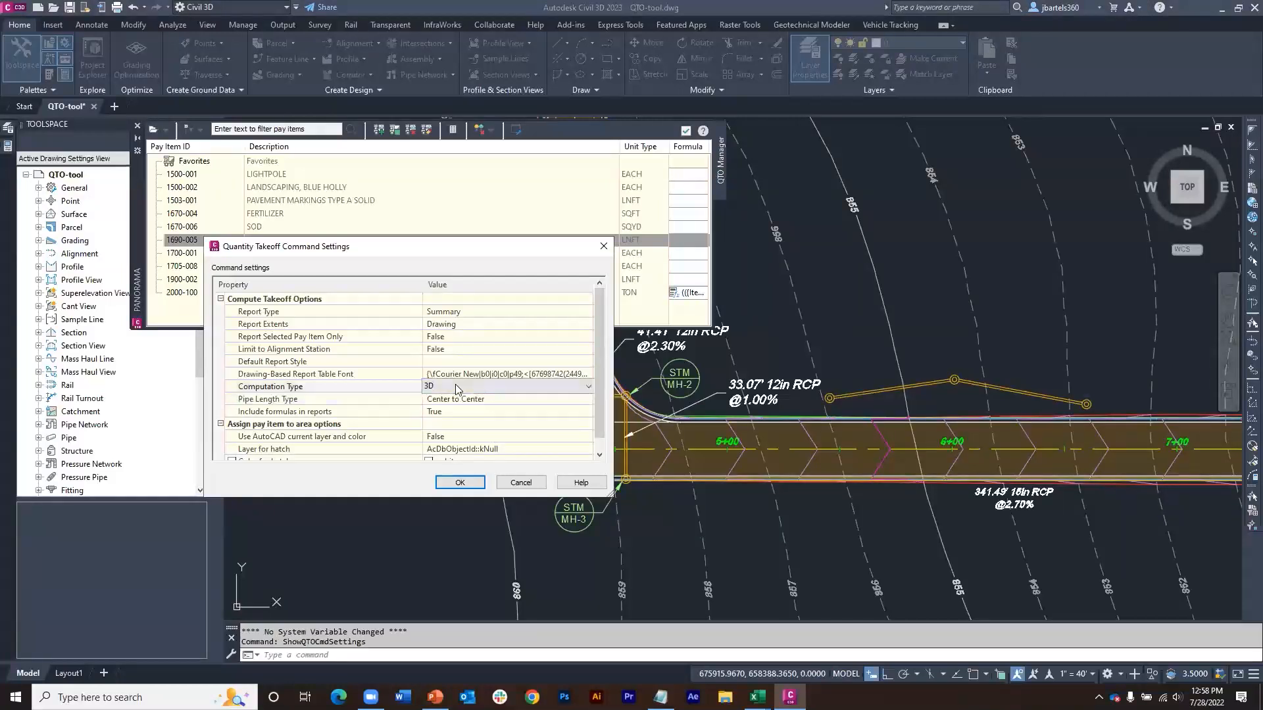
left_click(456, 386)
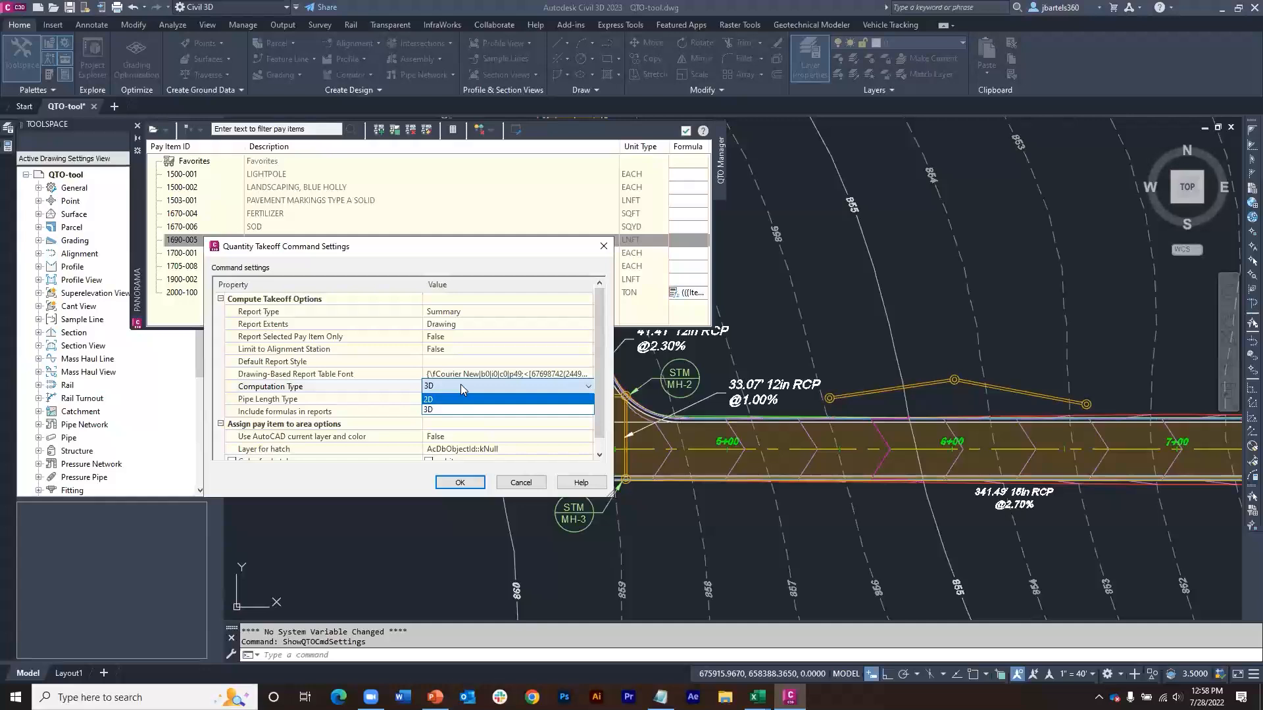
left_click(460, 385)
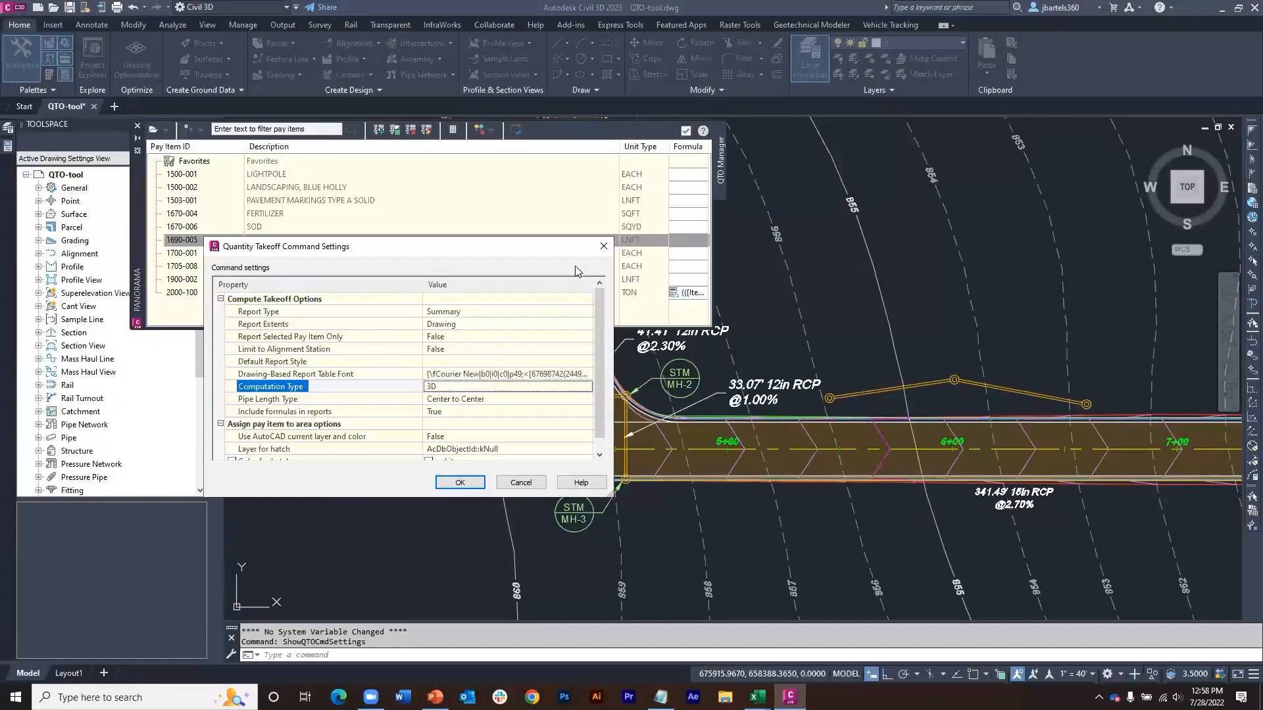
left_click(604, 246)
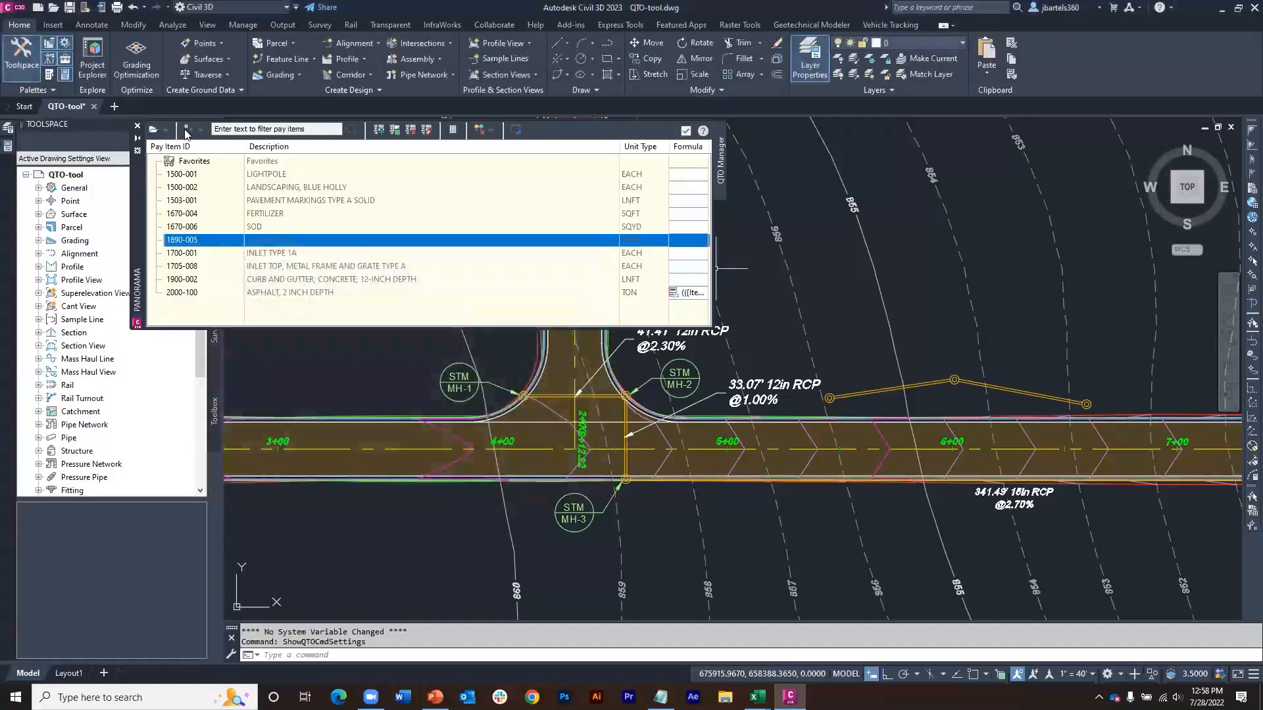
left_click(137, 127)
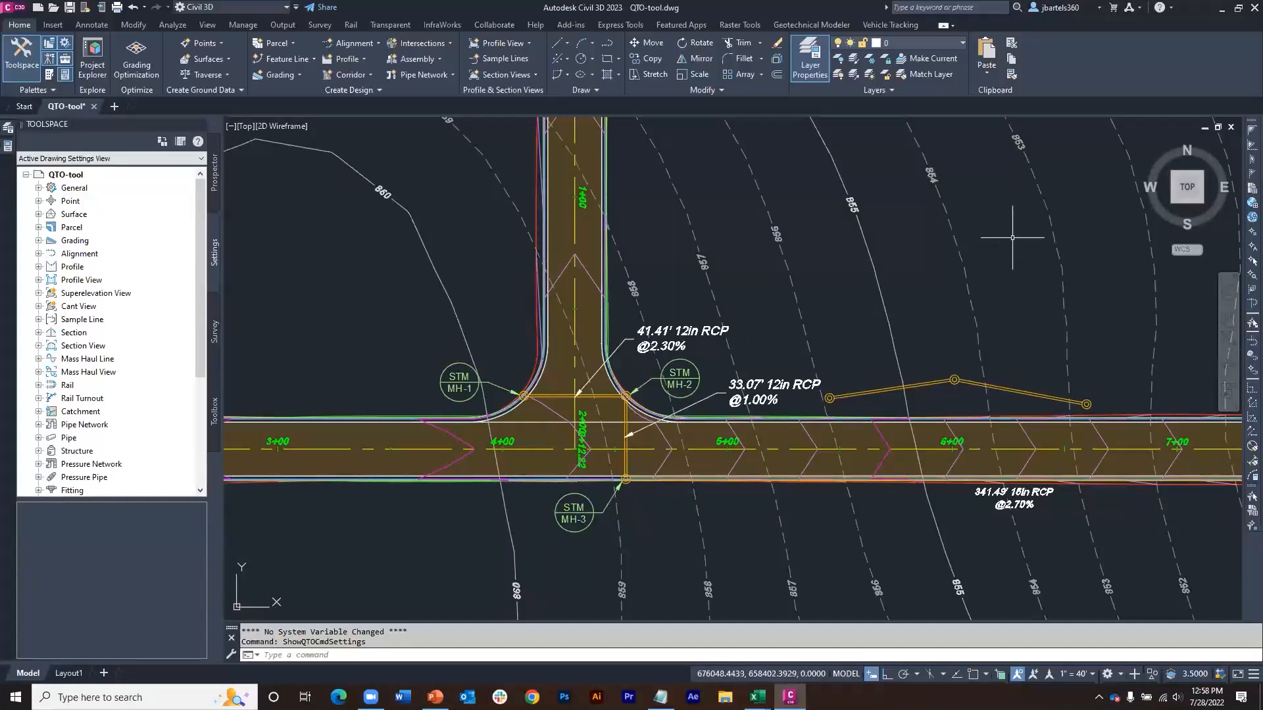
Step: Open the Civil 3D help tutorials and go to the Material Calculation Tutorials
left_click(1171, 8)
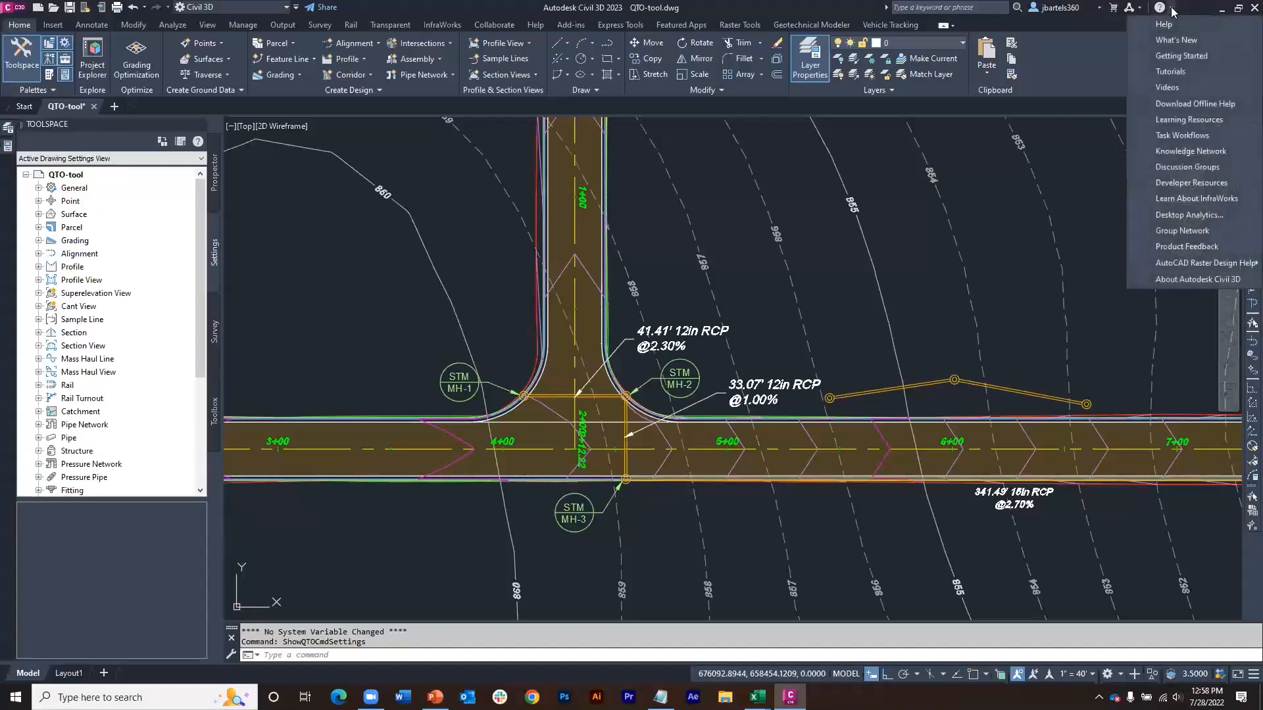
left_click(1171, 73)
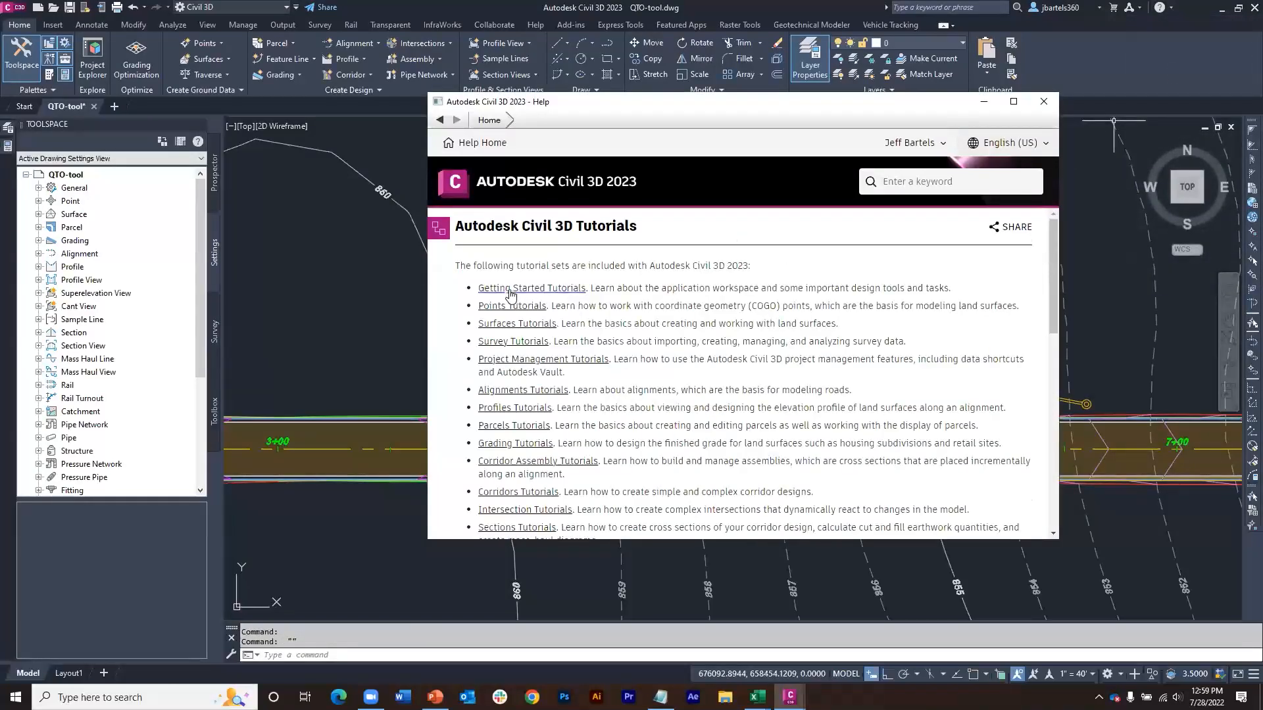
scroll(512, 296, "down", 1)
scroll(520, 373, "down", 2)
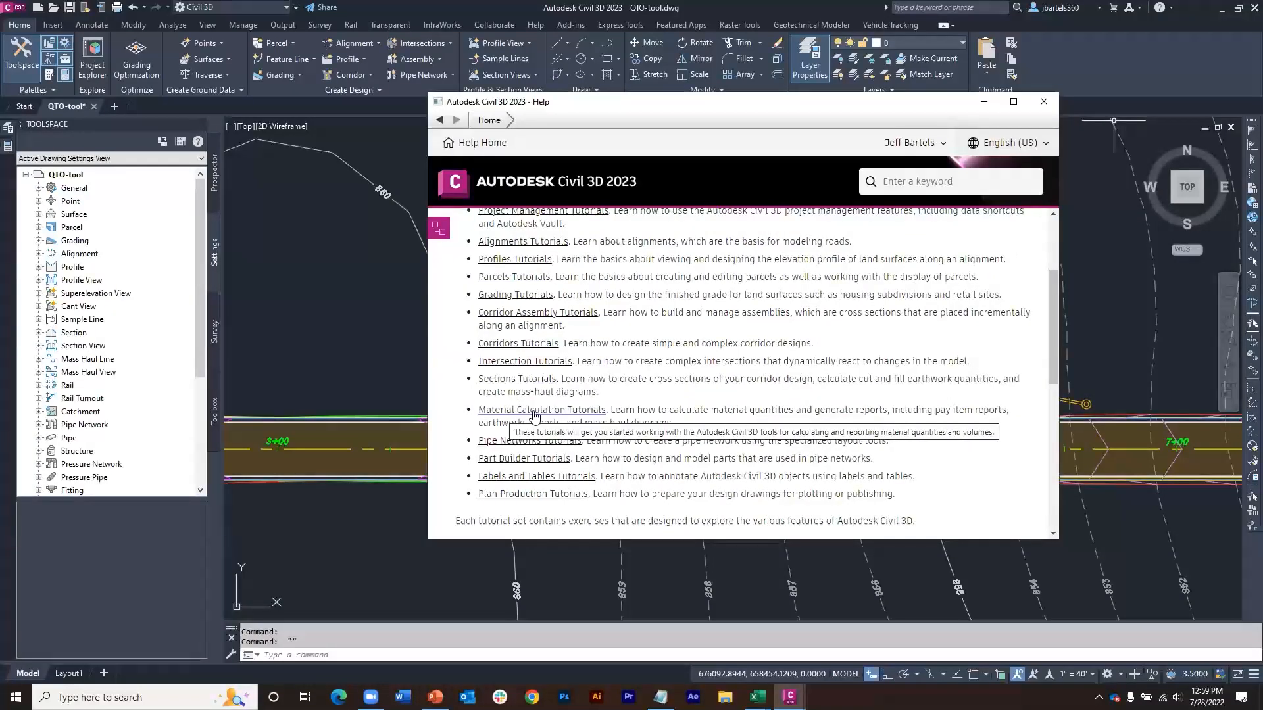
left_click(534, 410)
Step: Look through the Calculating and Reporting Quantities tutorial and its exercise on loading and navigating a pay item list, and close the help
scroll(572, 385, "down", 4)
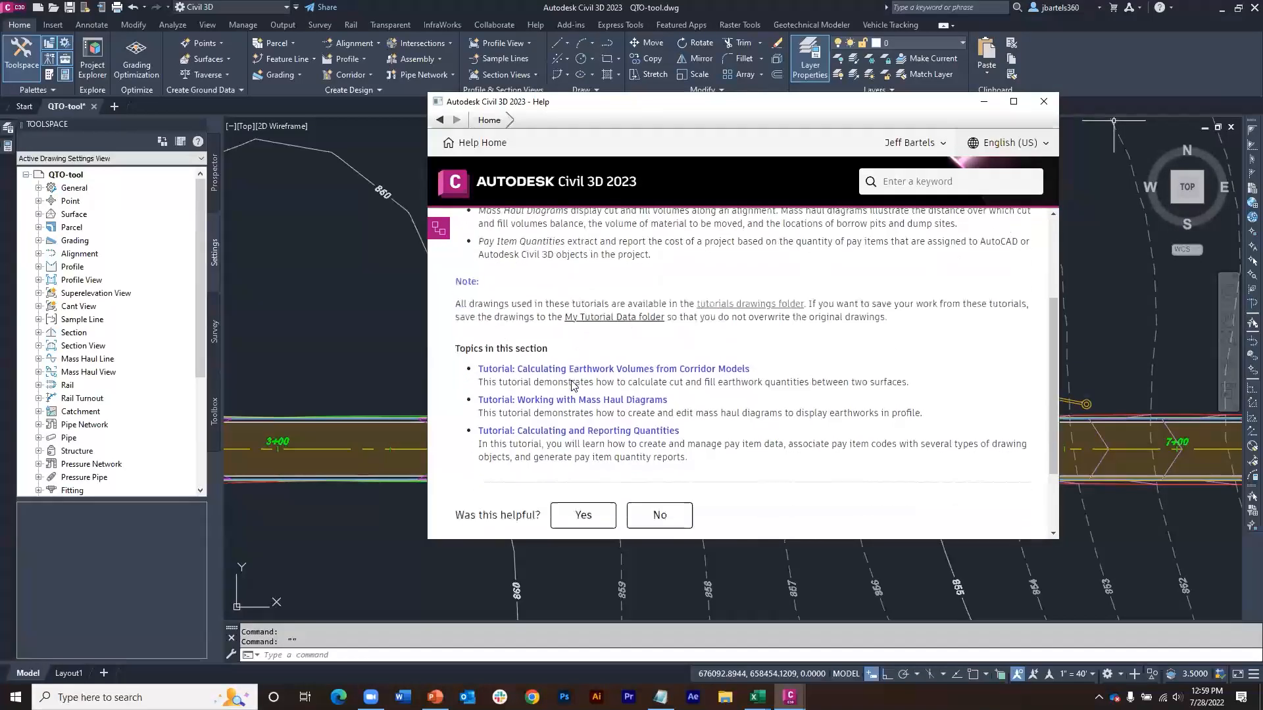
scroll(572, 385, "down", 1)
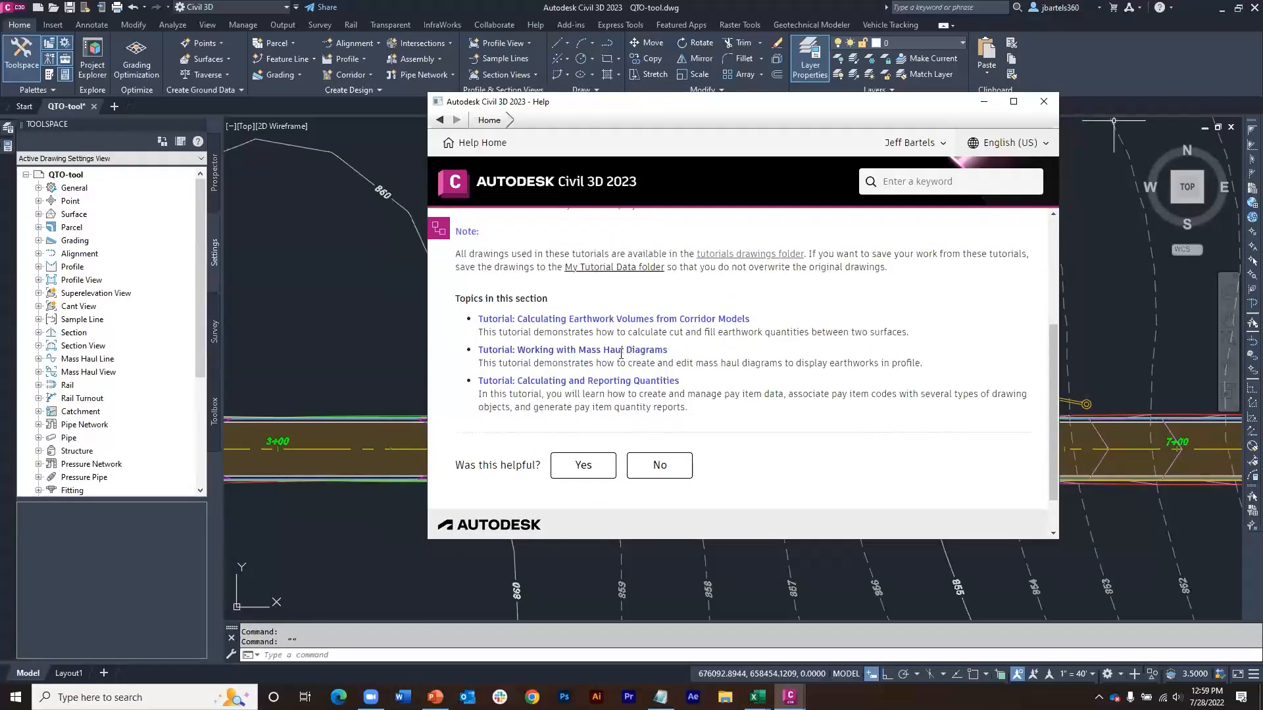
left_click(654, 382)
scroll(711, 375, "down", 3)
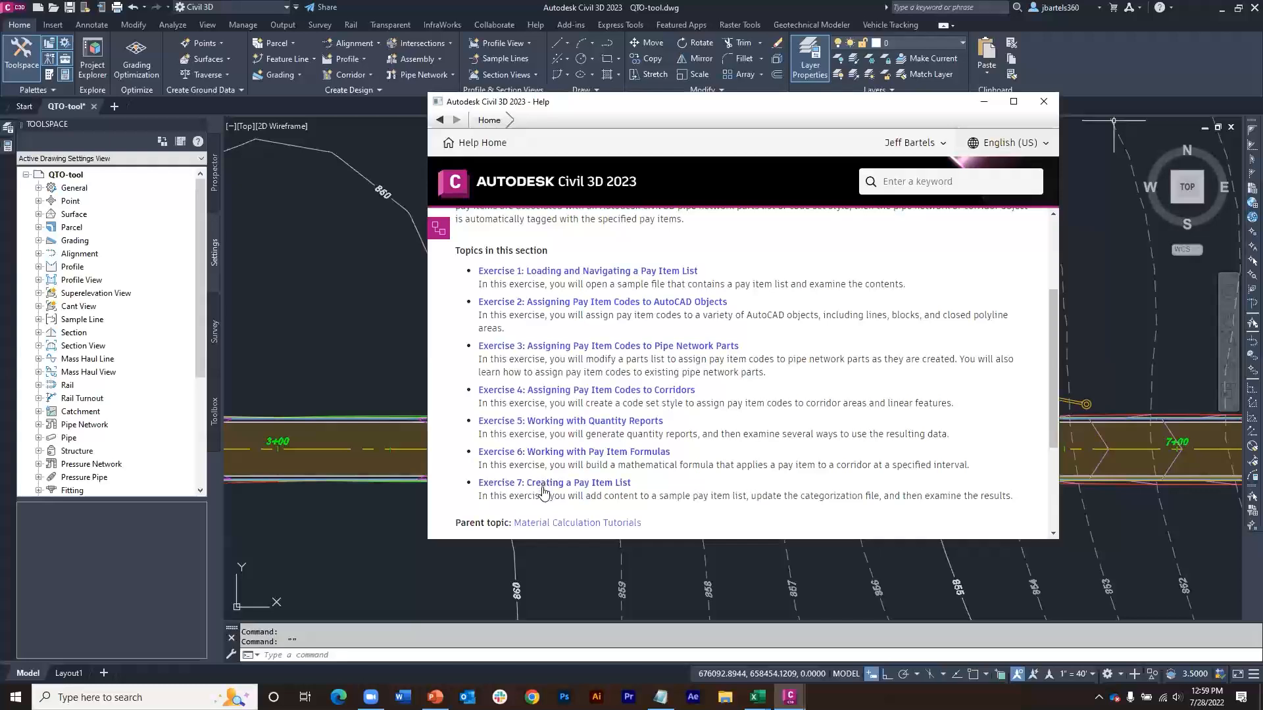
left_click(580, 277)
scroll(605, 425, "down", 1)
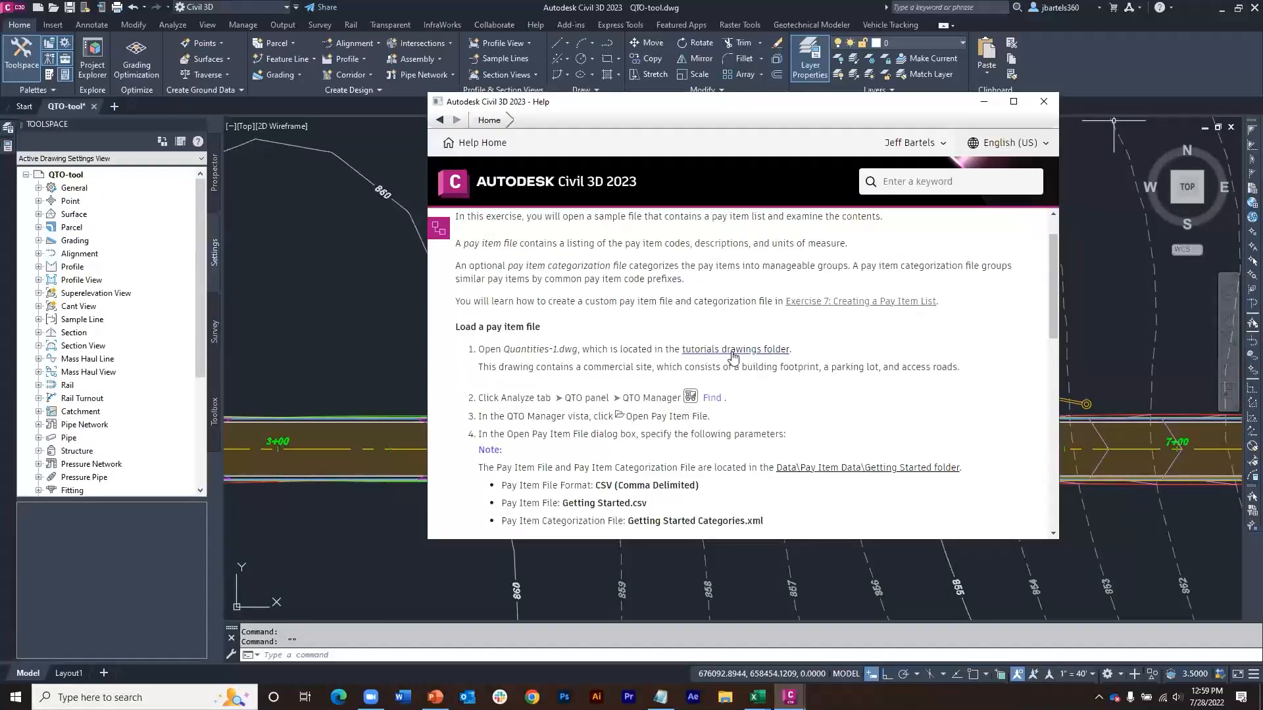
left_click(1044, 104)
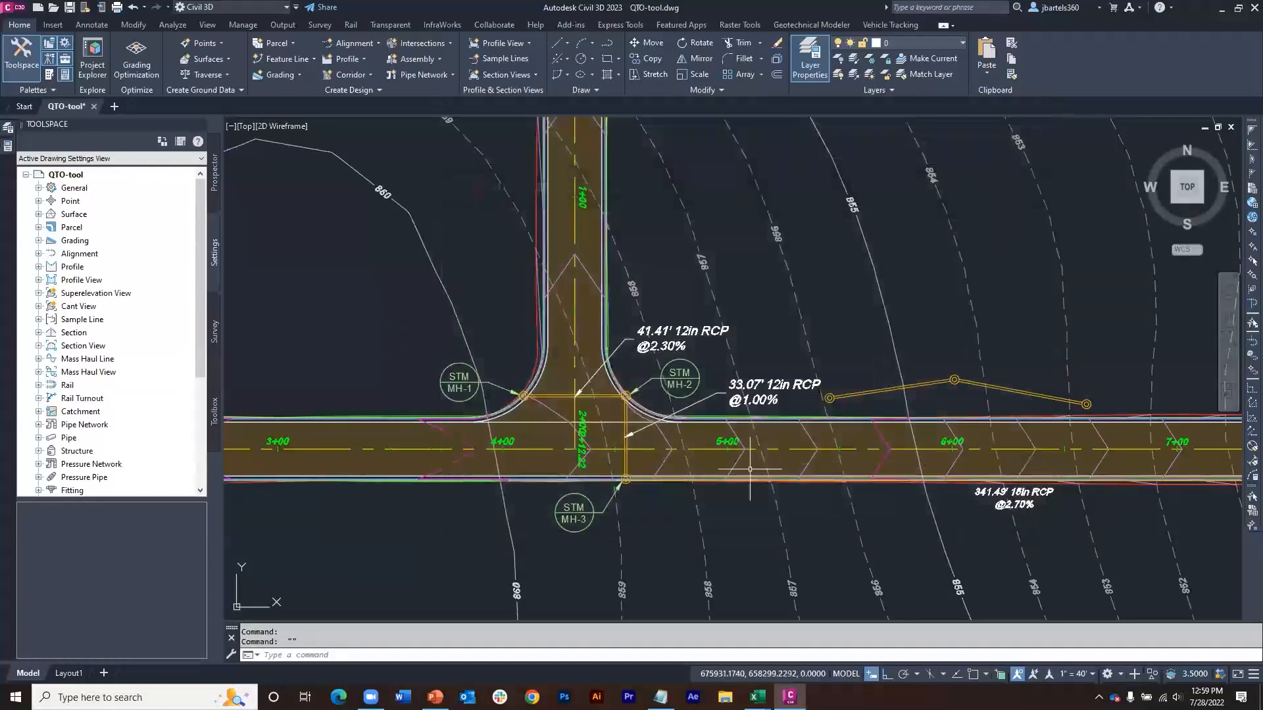
Step: Switch to the Quantities presentation in PowerPoint and start the slide show from the Agenda slide
left_click(435, 696)
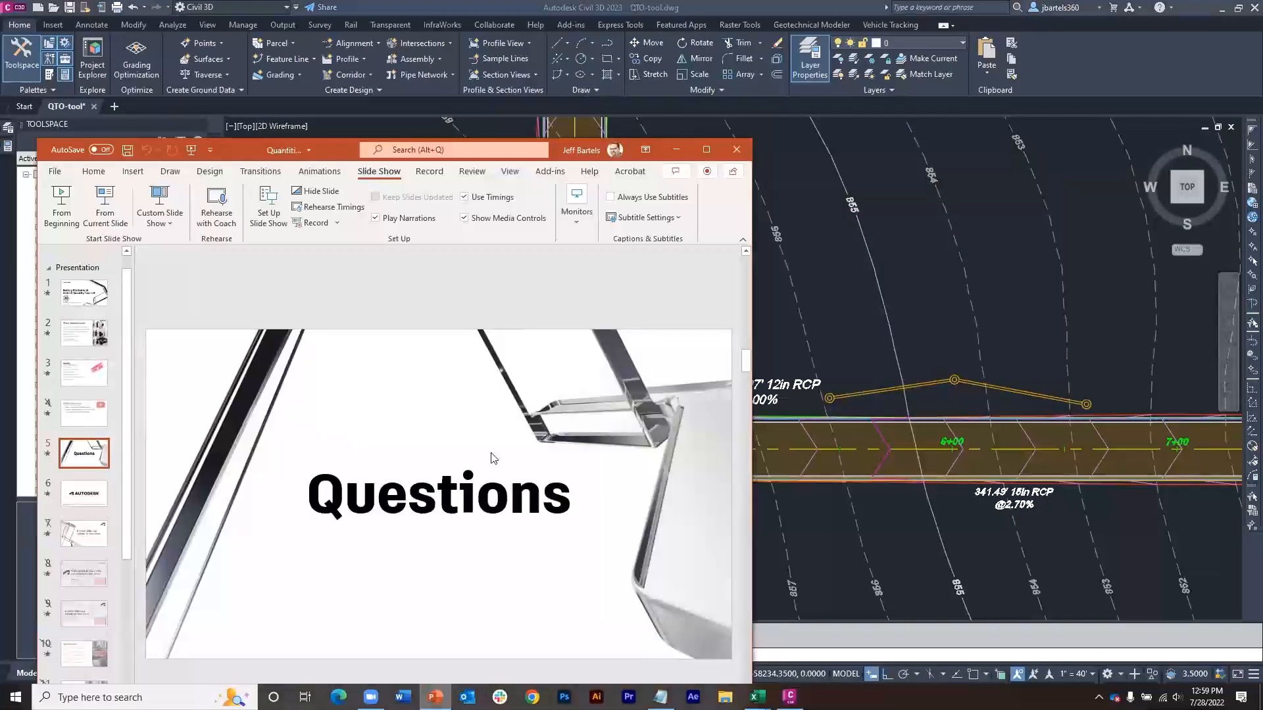
left_click(706, 150)
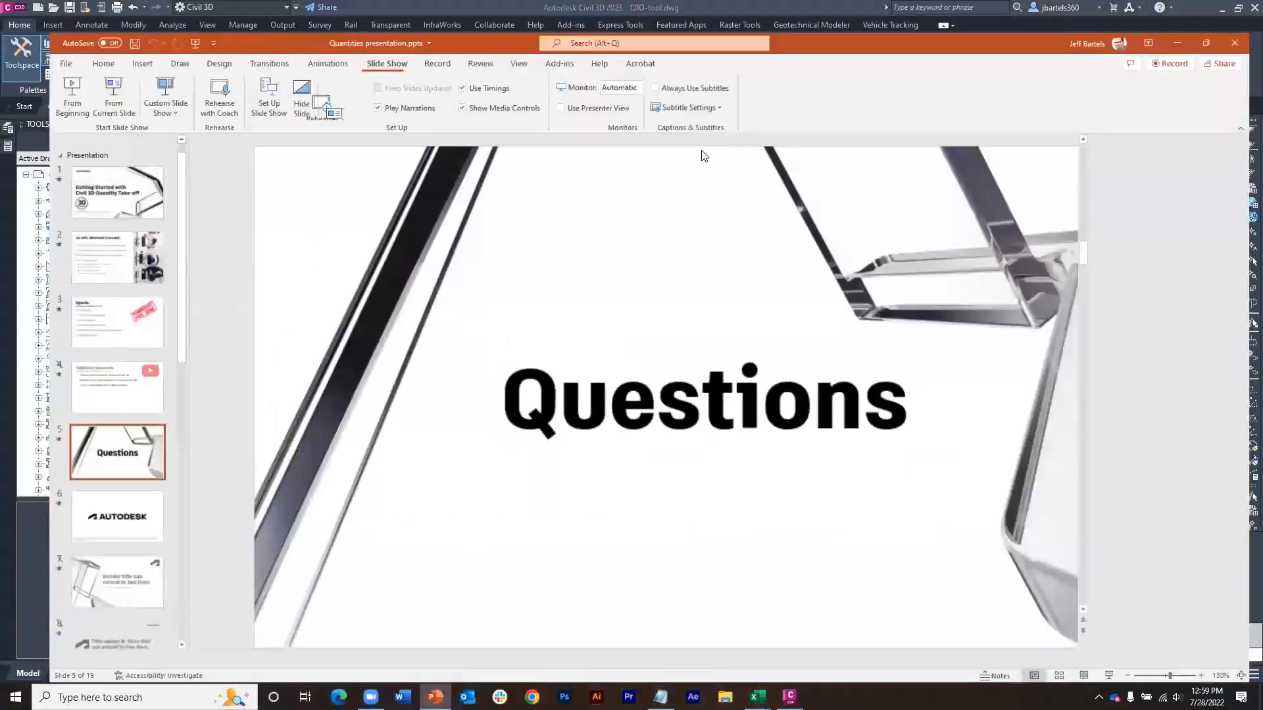
left_click(72, 365)
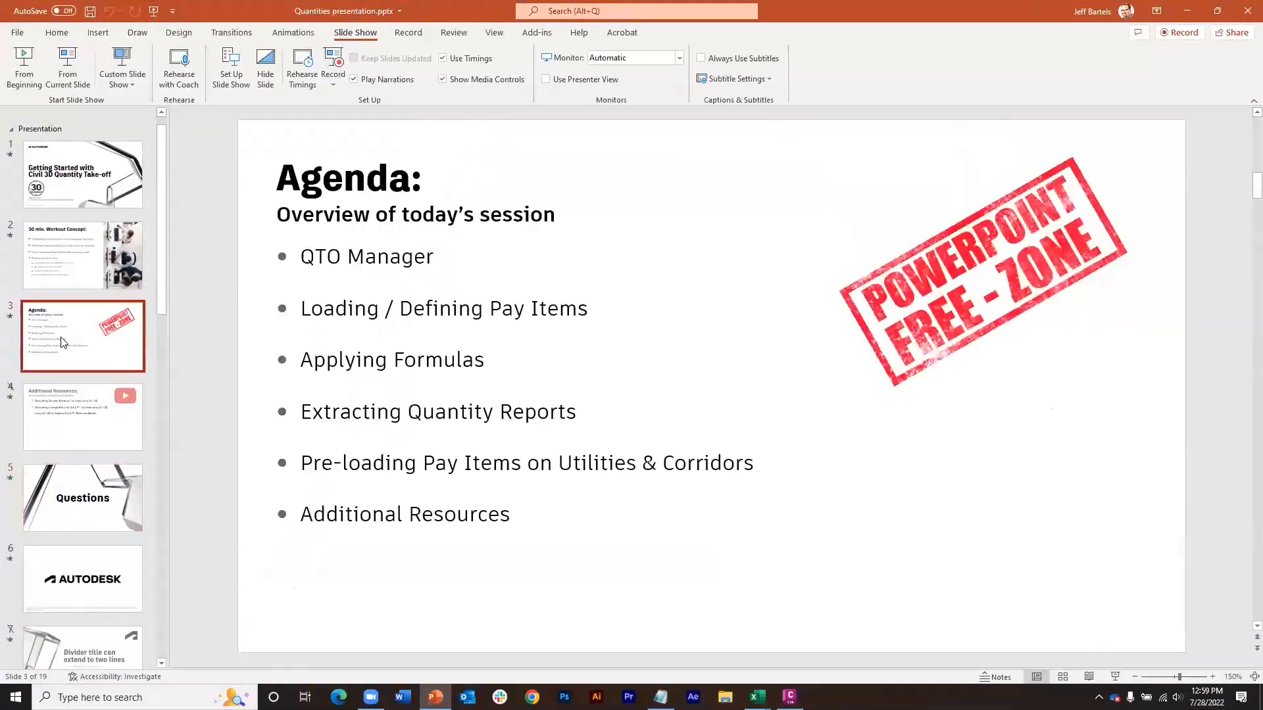
left_click(79, 76)
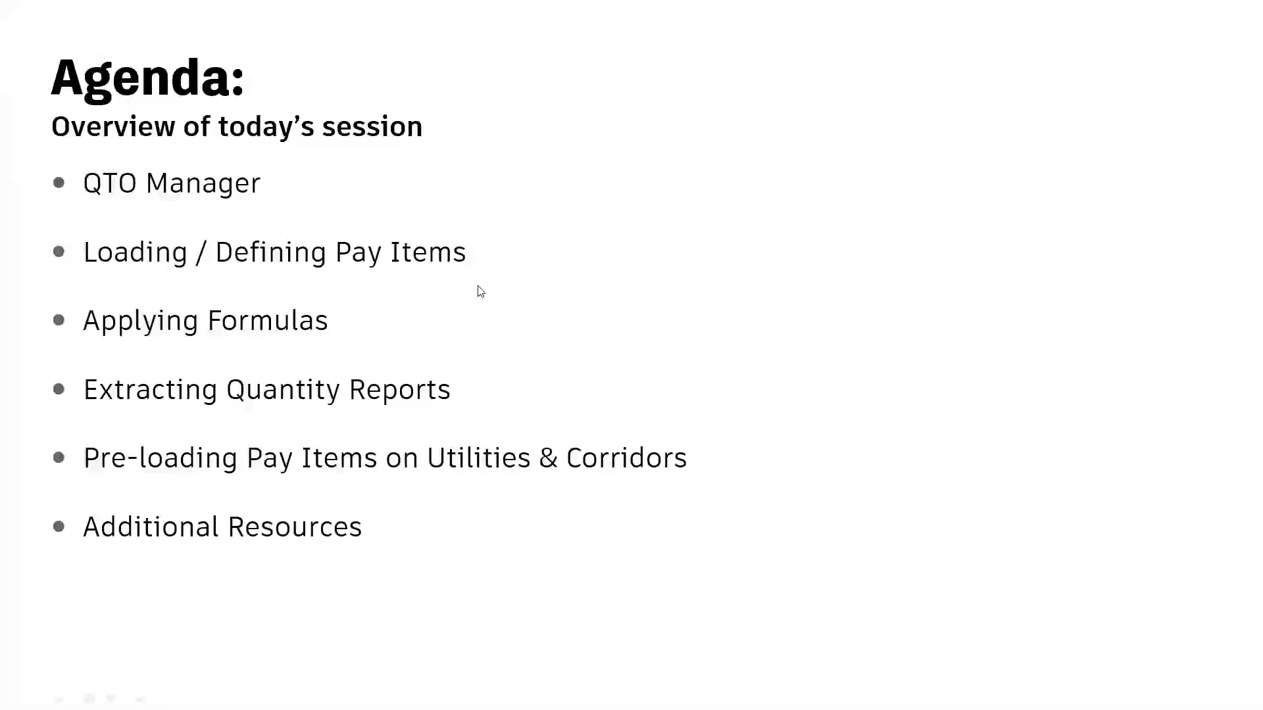